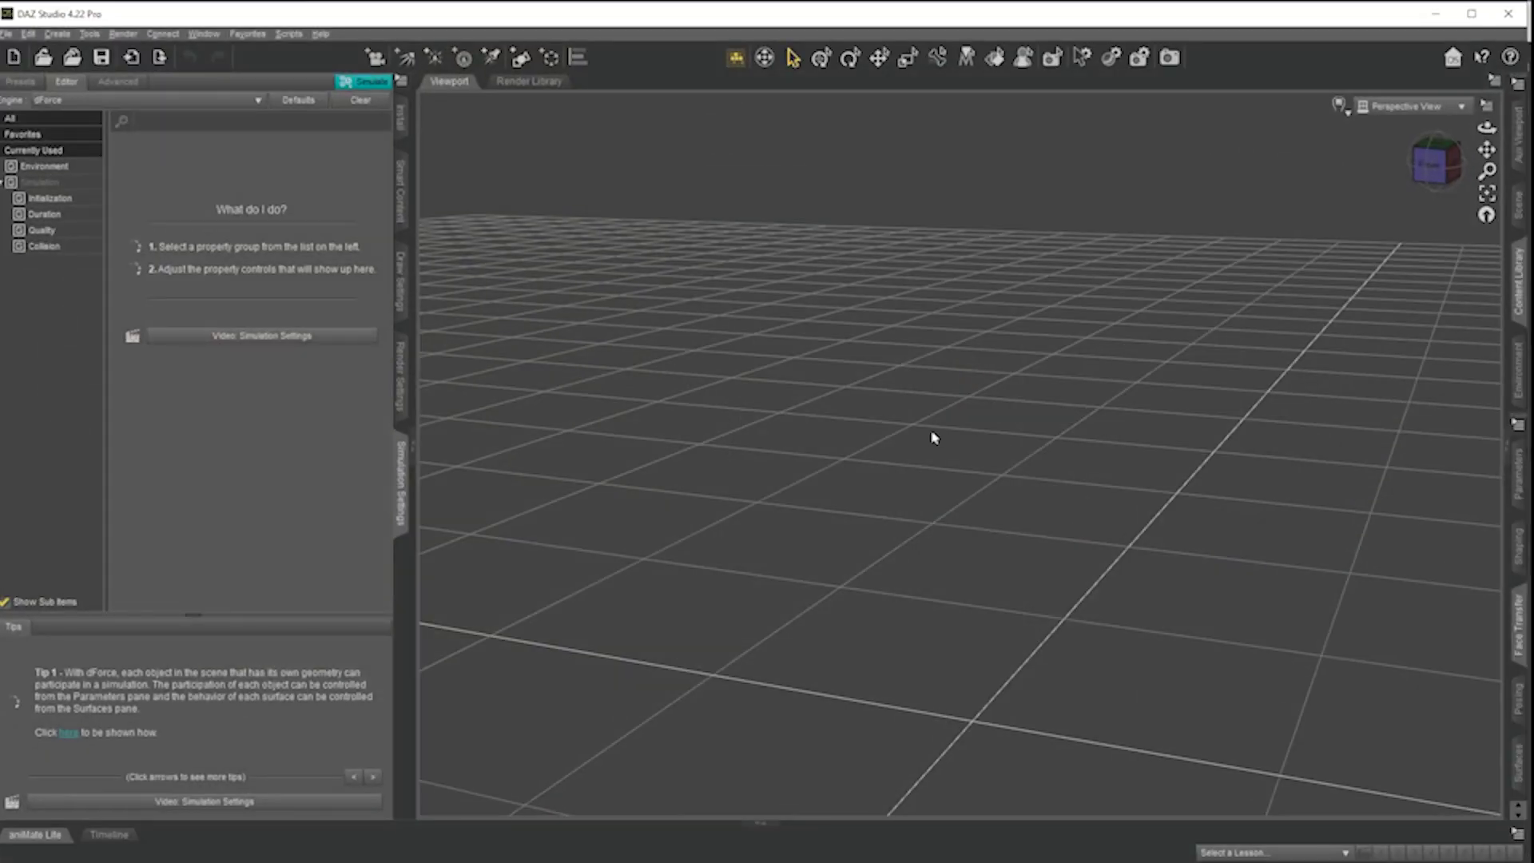
- Open the Content Library and locate the Runtime folder under Programs (D:) > Poser 6
click(1518, 302)
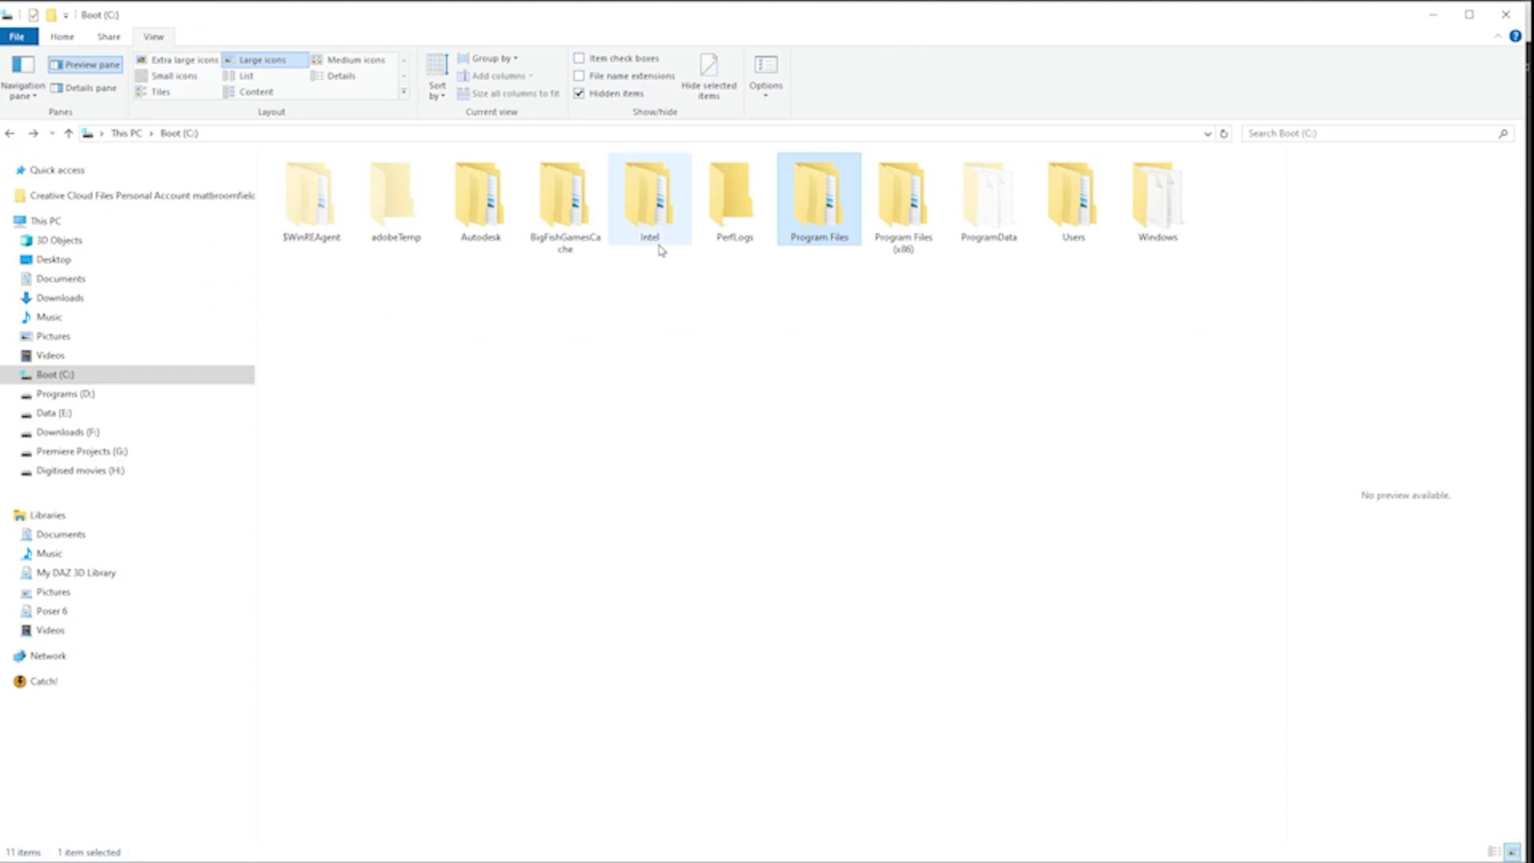
click(92, 397)
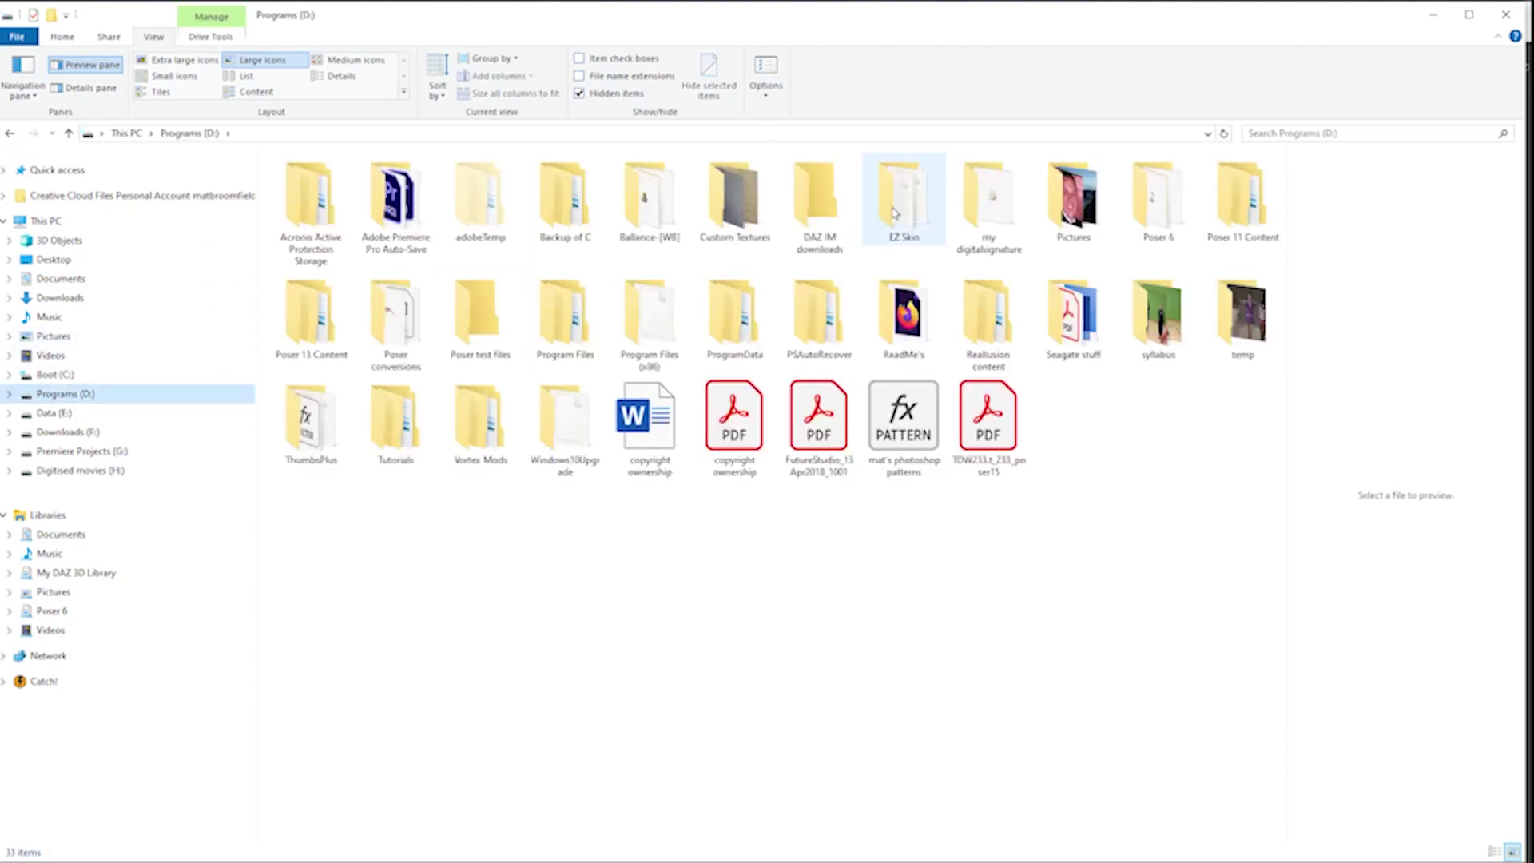
double_click(1159, 211)
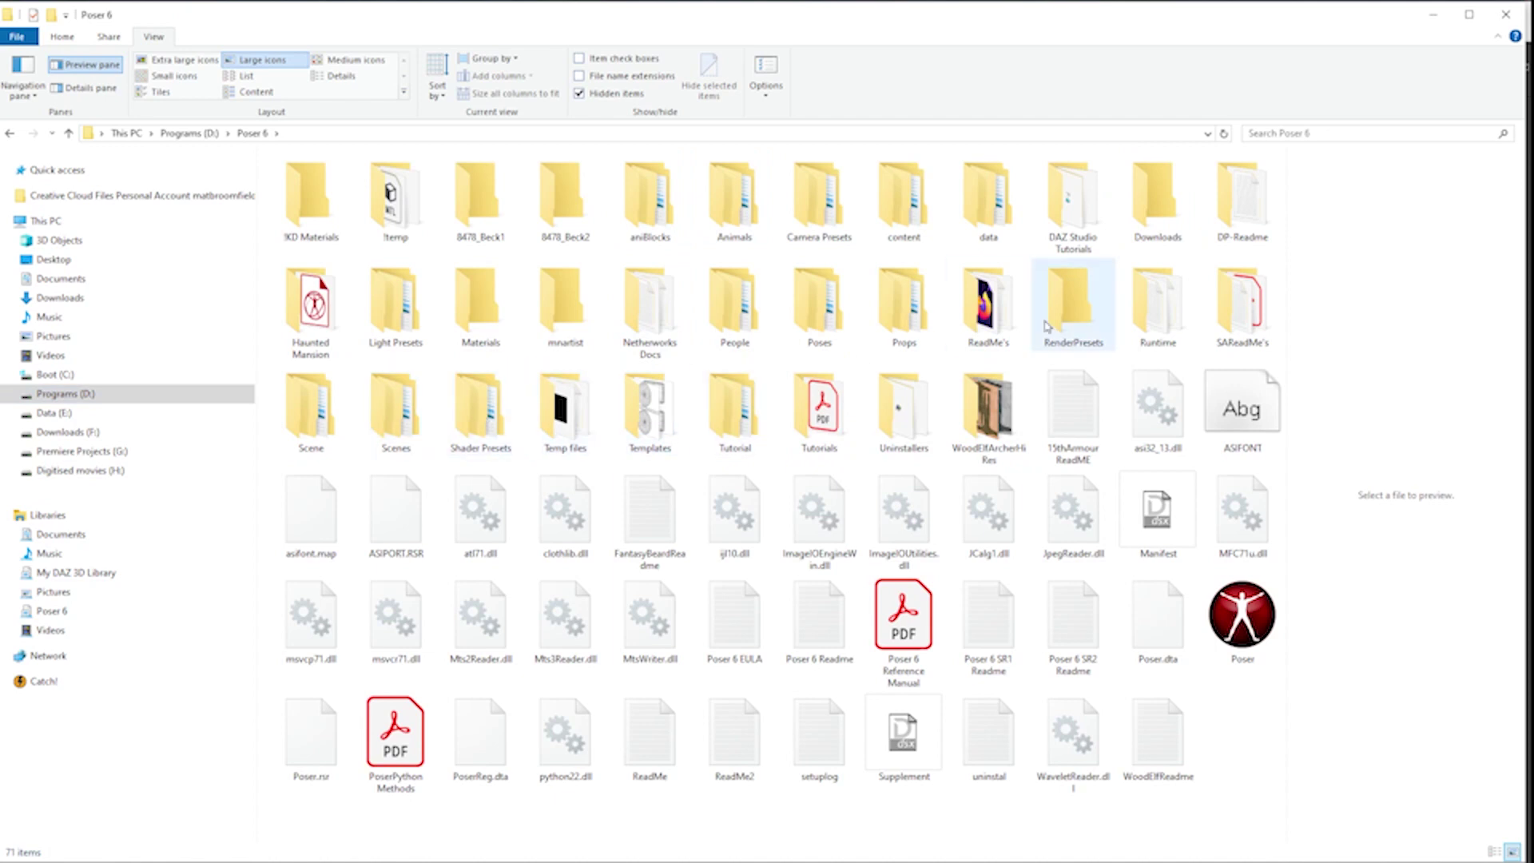
click(1173, 309)
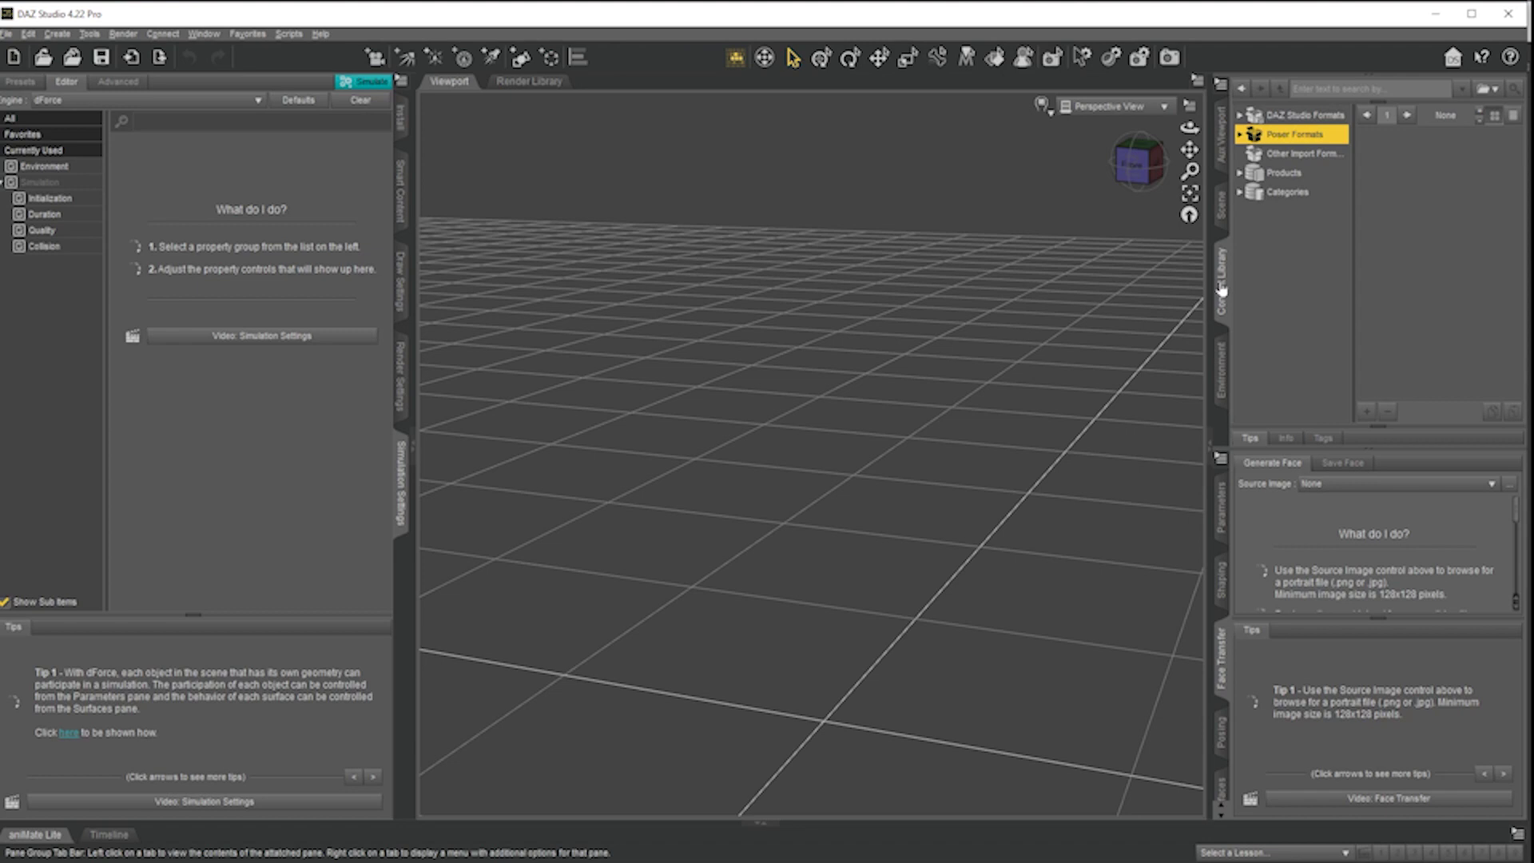
- Collapse the Smart Content/Simulation pane group to widen the viewport, keeping the Content Library open
click(1221, 289)
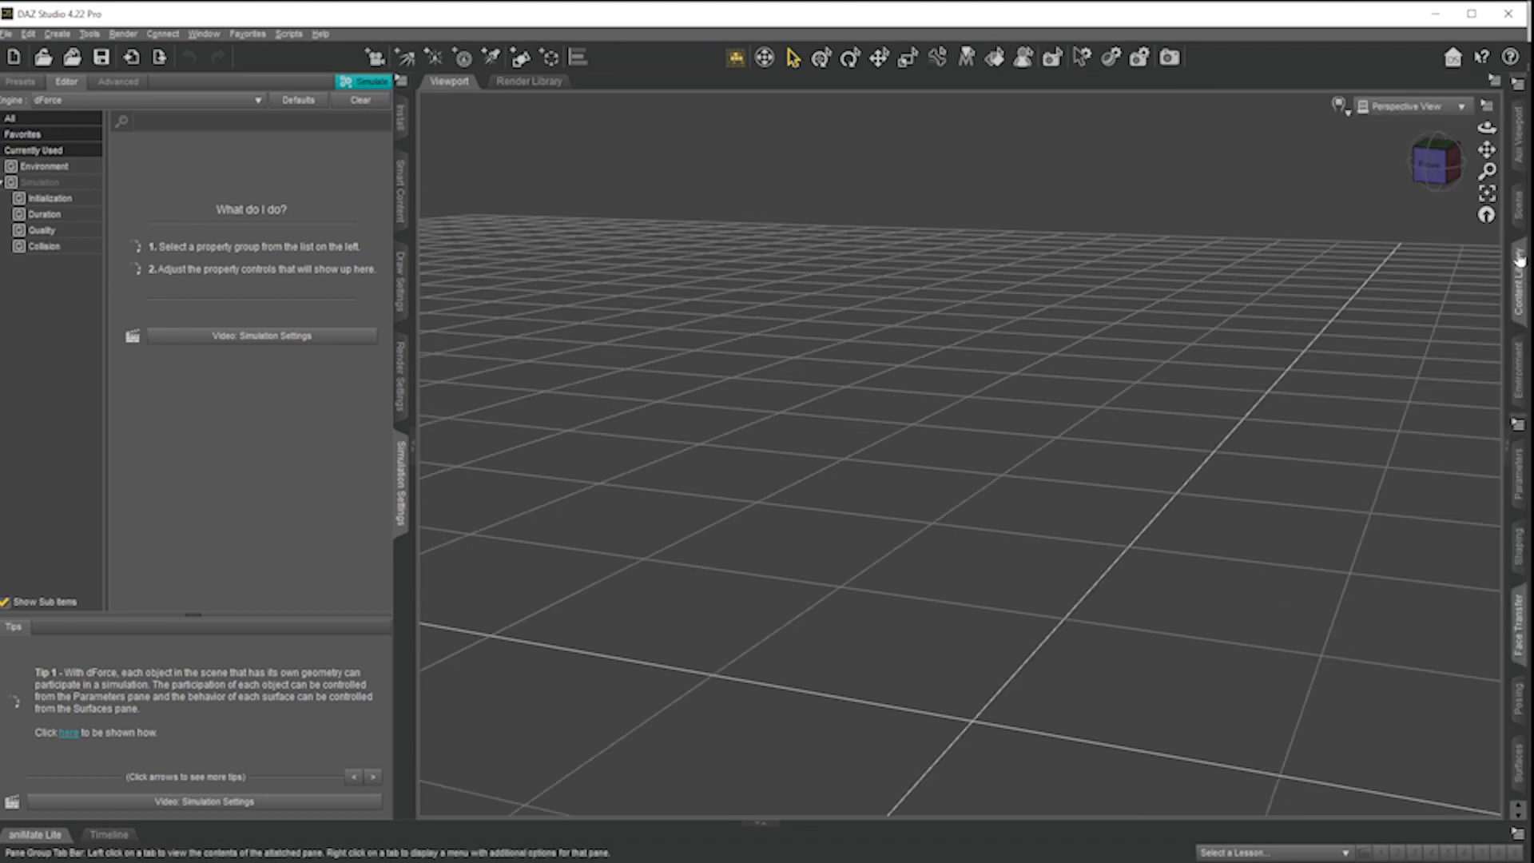
click(1517, 287)
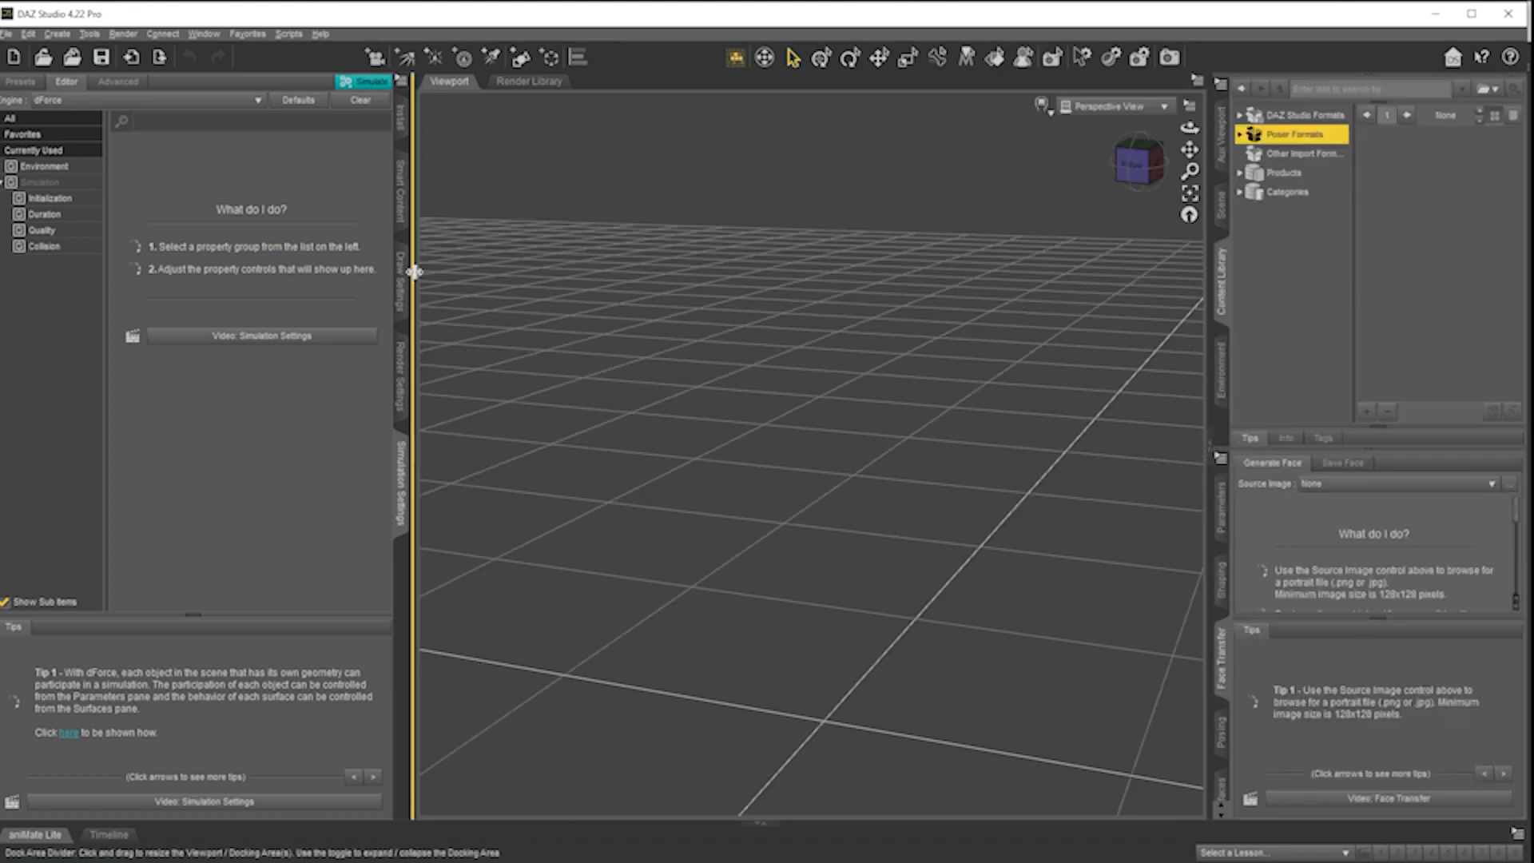
click(403, 193)
click(404, 193)
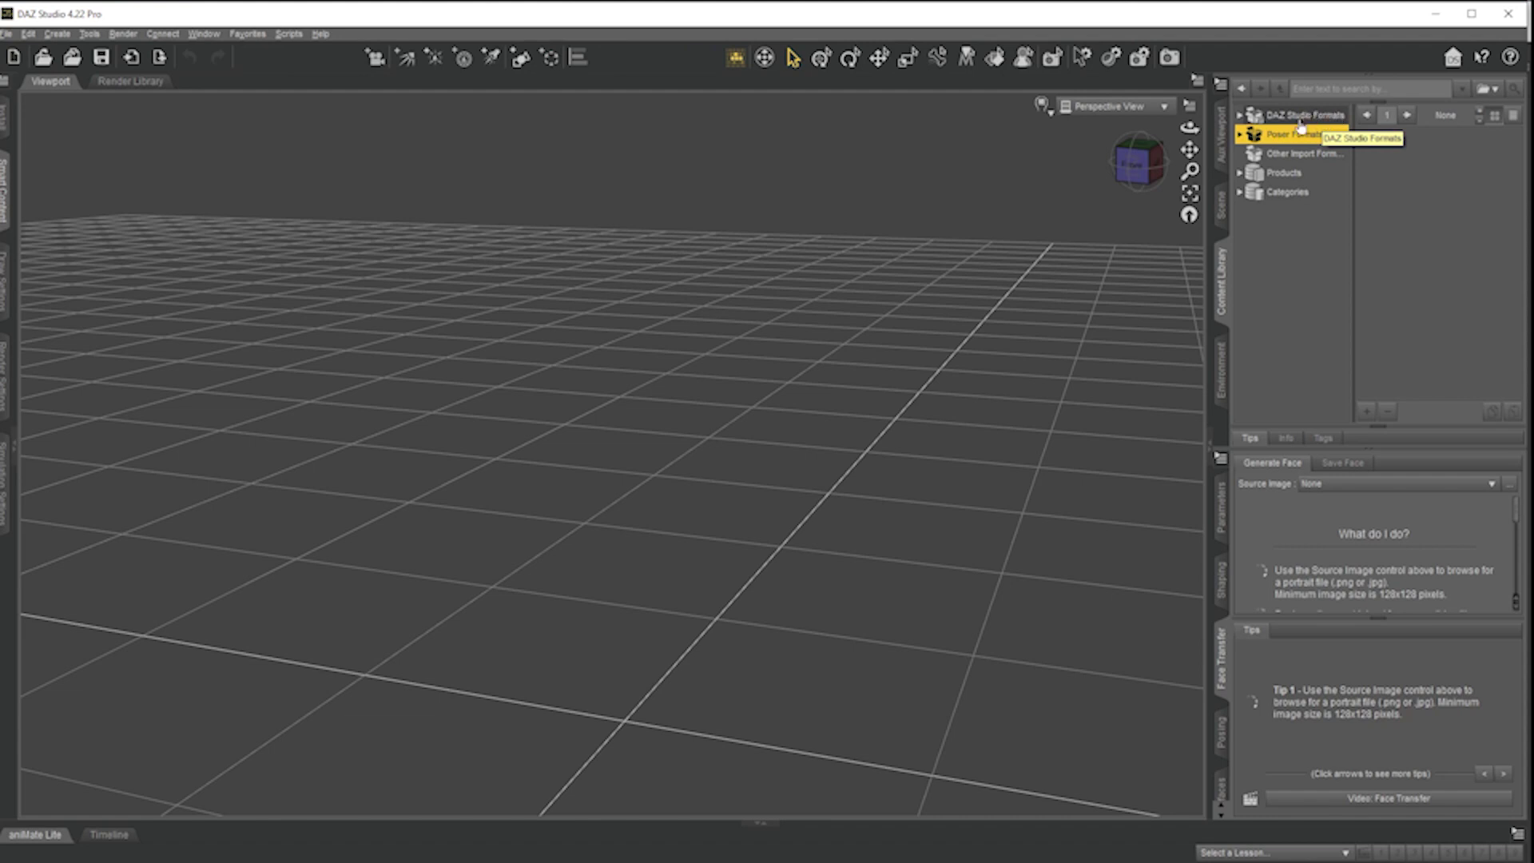
- Expand Poser Formats in the Content Library tree to show My Library and My DAZ 3D Library
double_click(1303, 117)
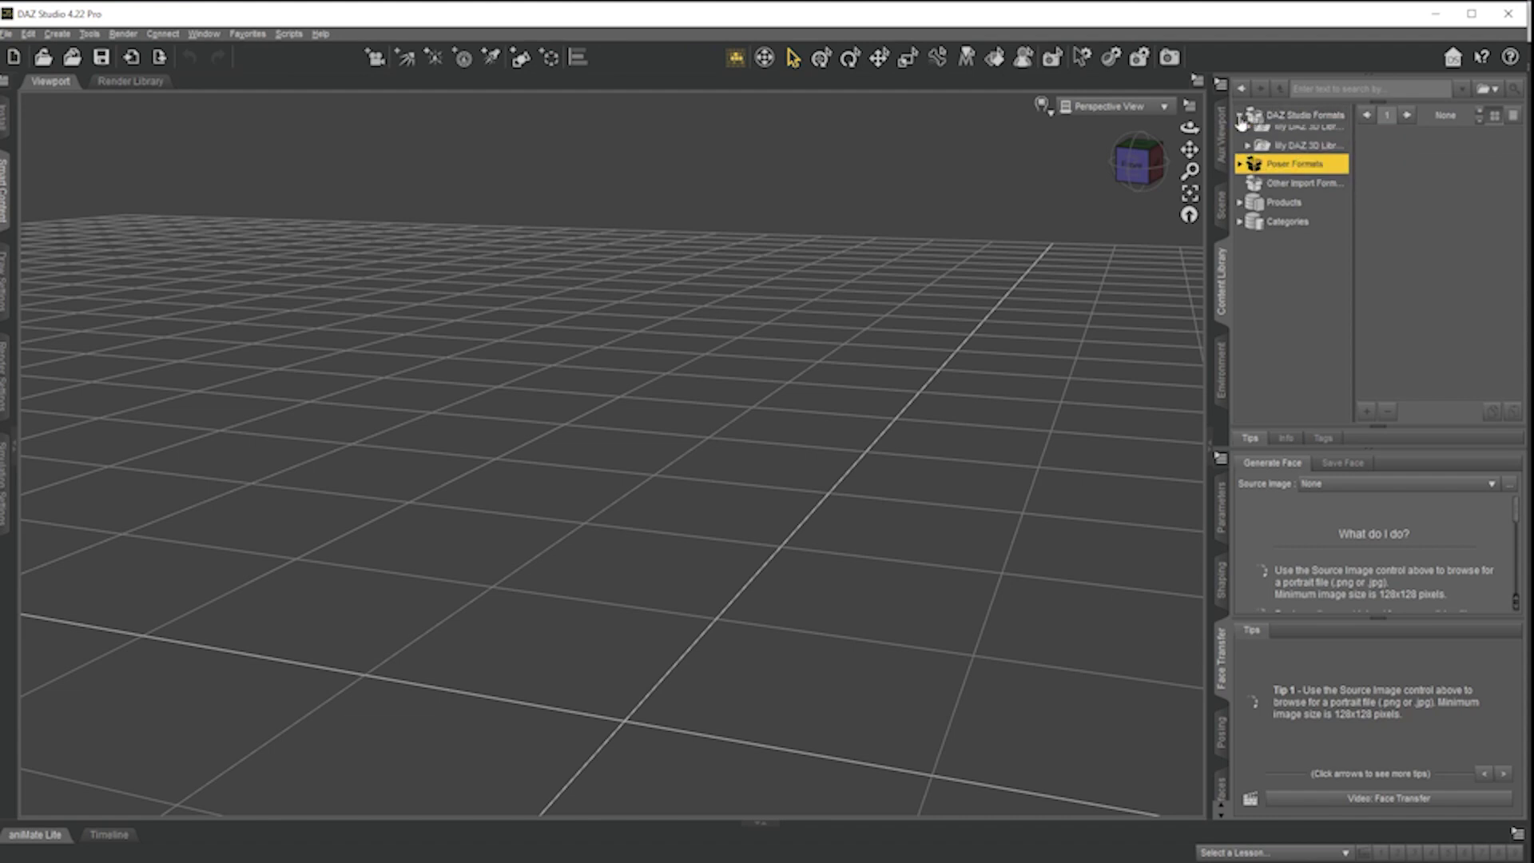
double_click(1310, 117)
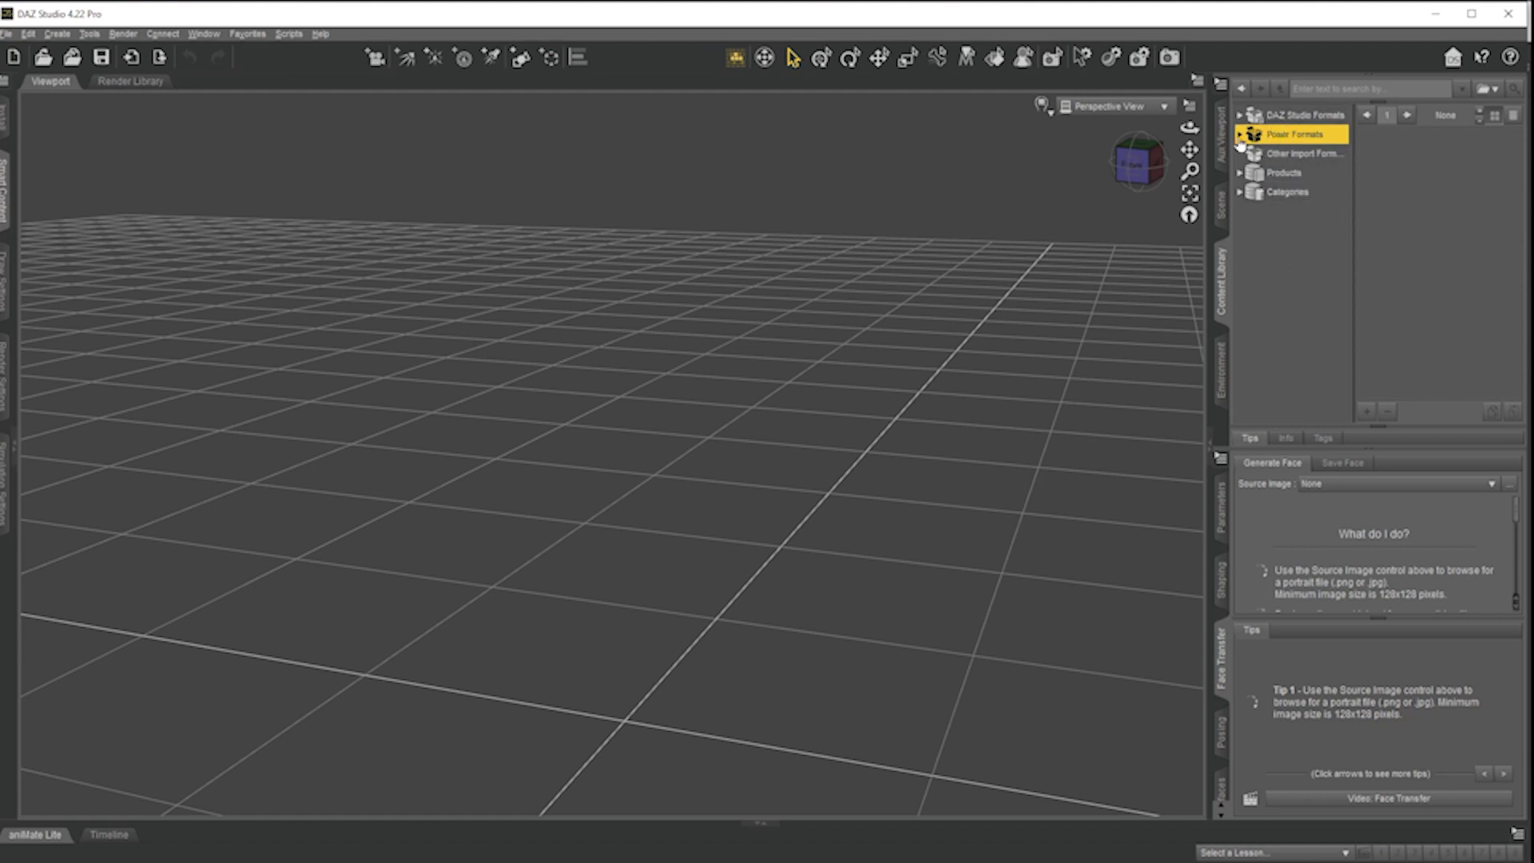
click(1239, 135)
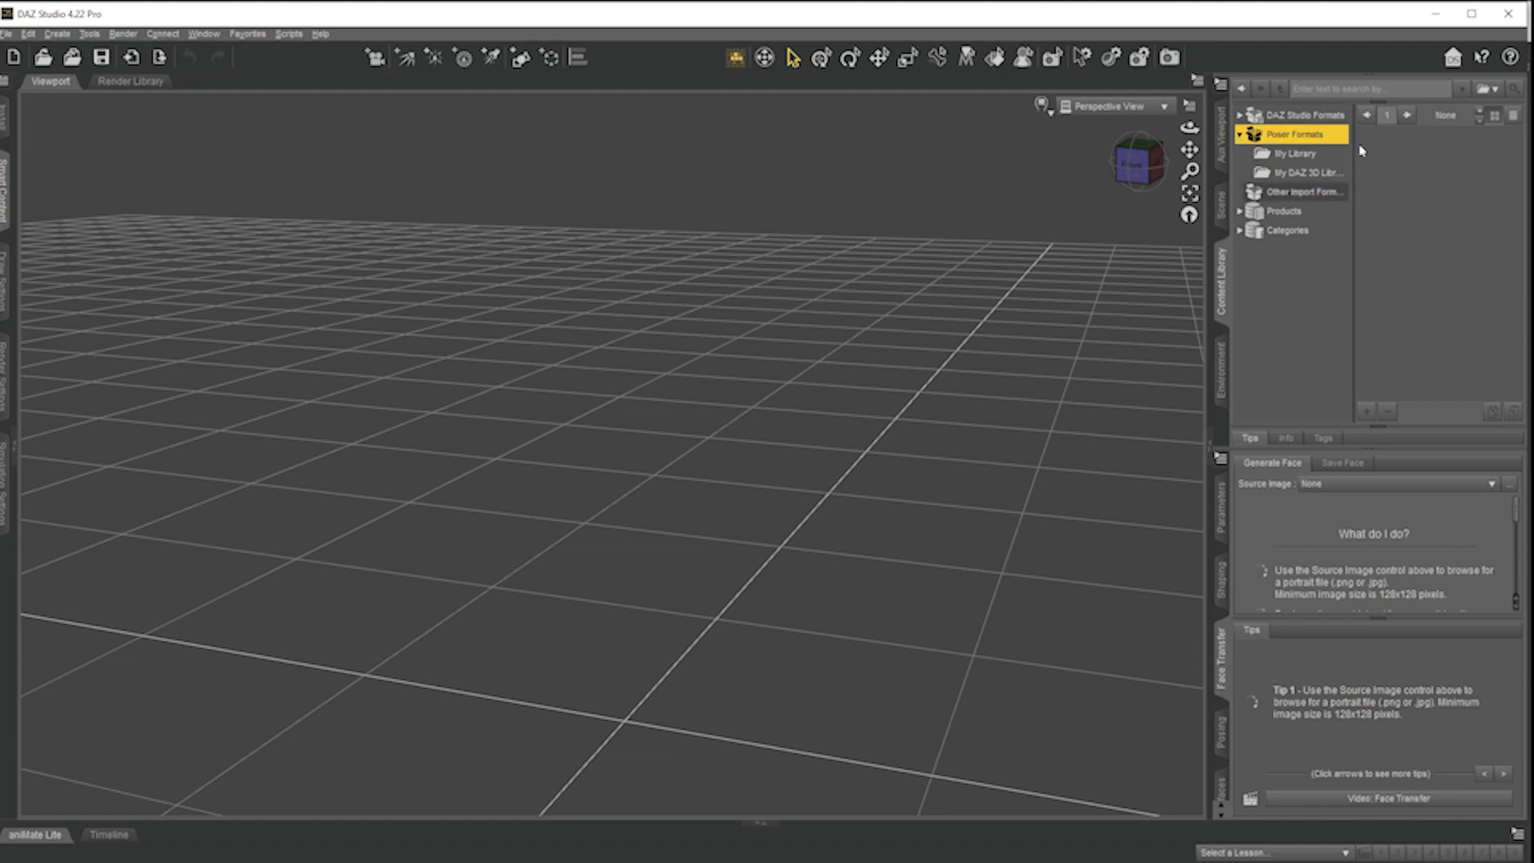
- Add the Poser 6 Runtime folder as a new Poser runtime directory under Poser Formats
right_click(1327, 143)
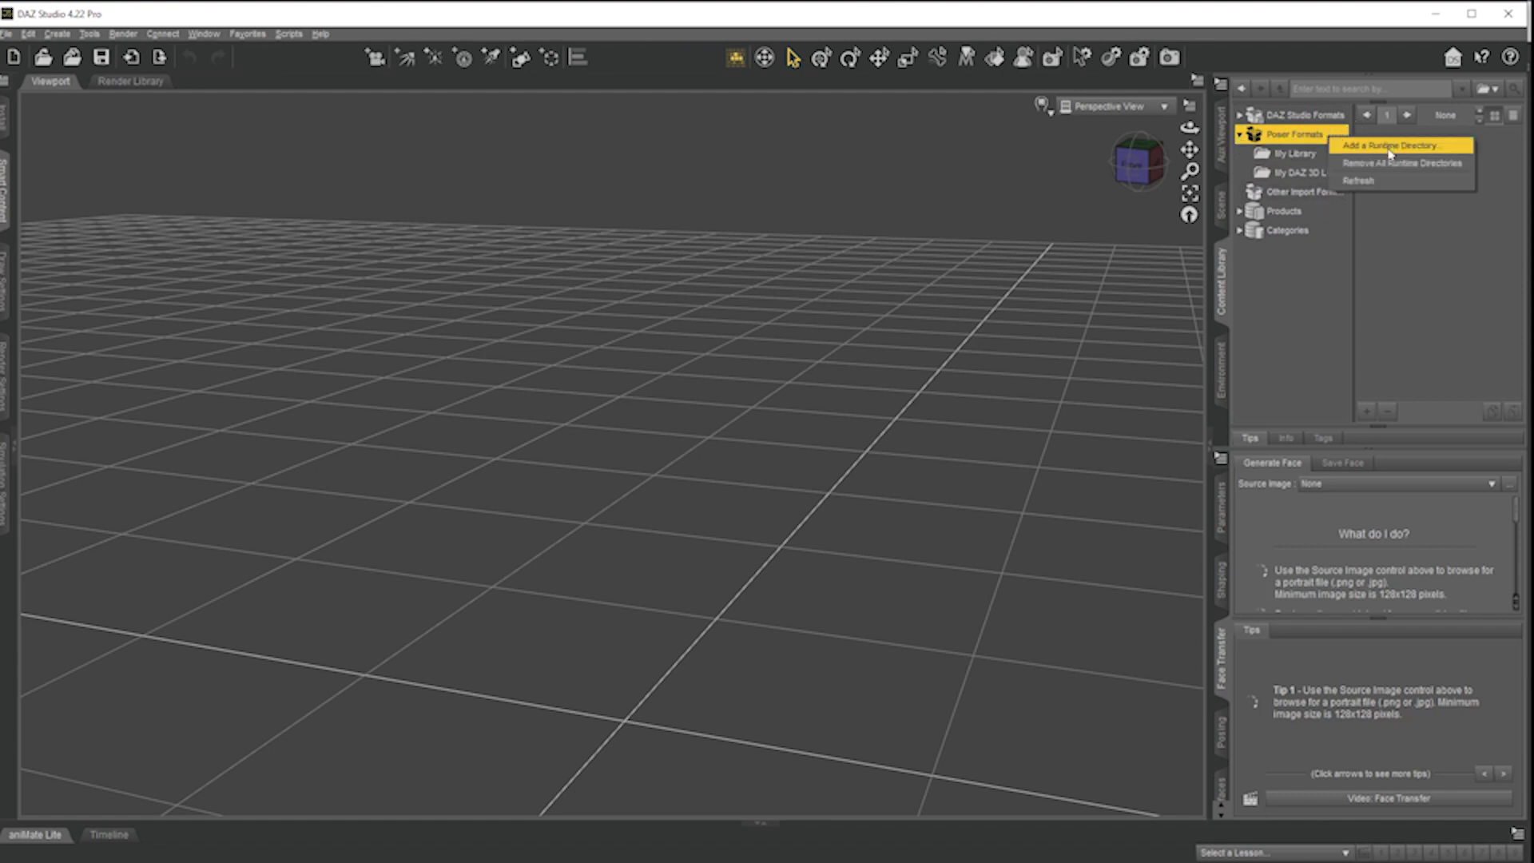
click(1390, 146)
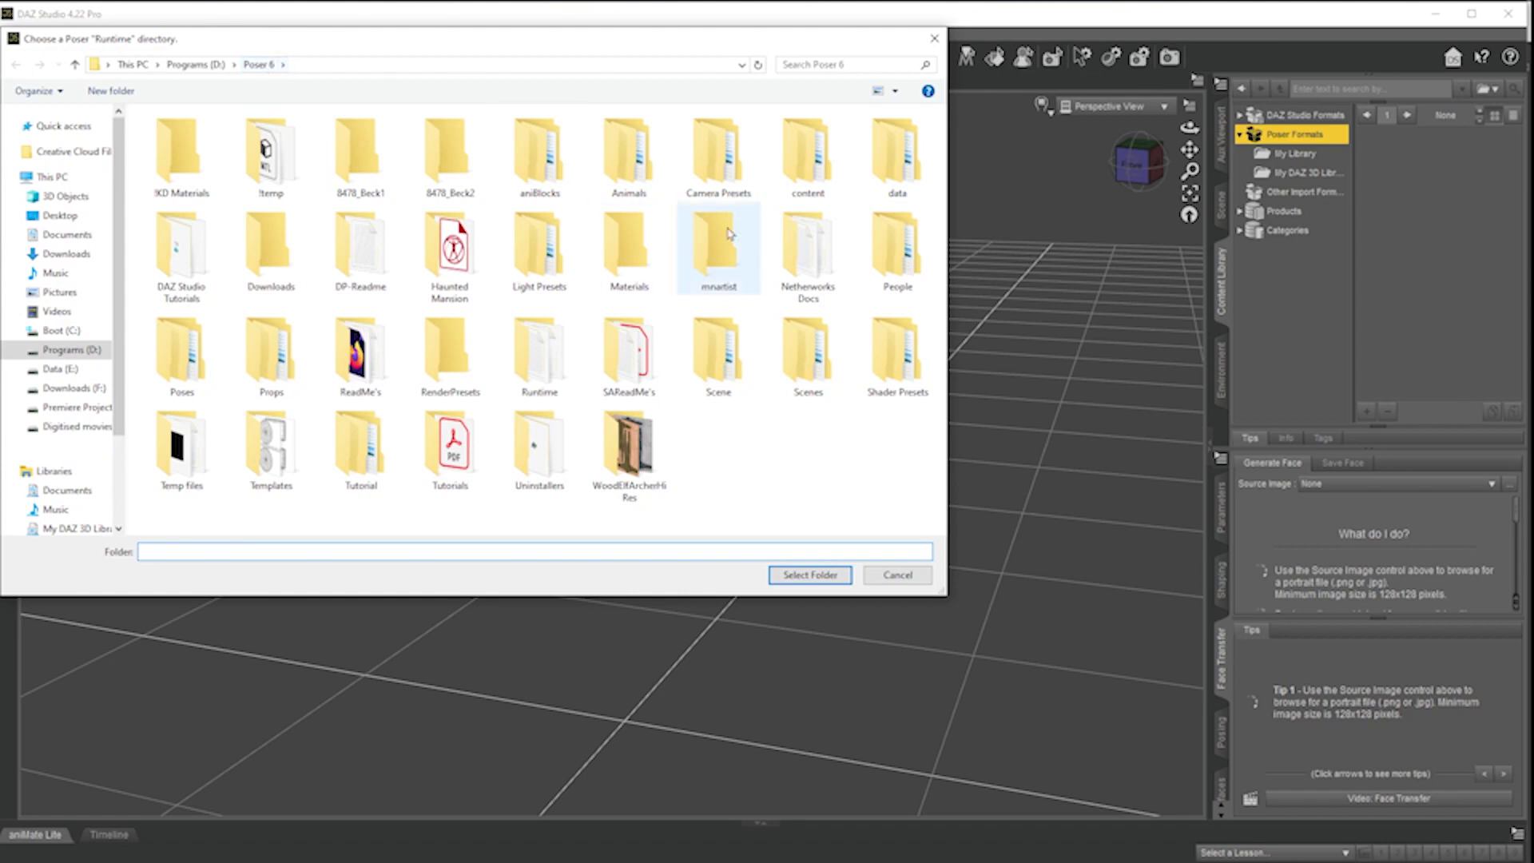
click(546, 358)
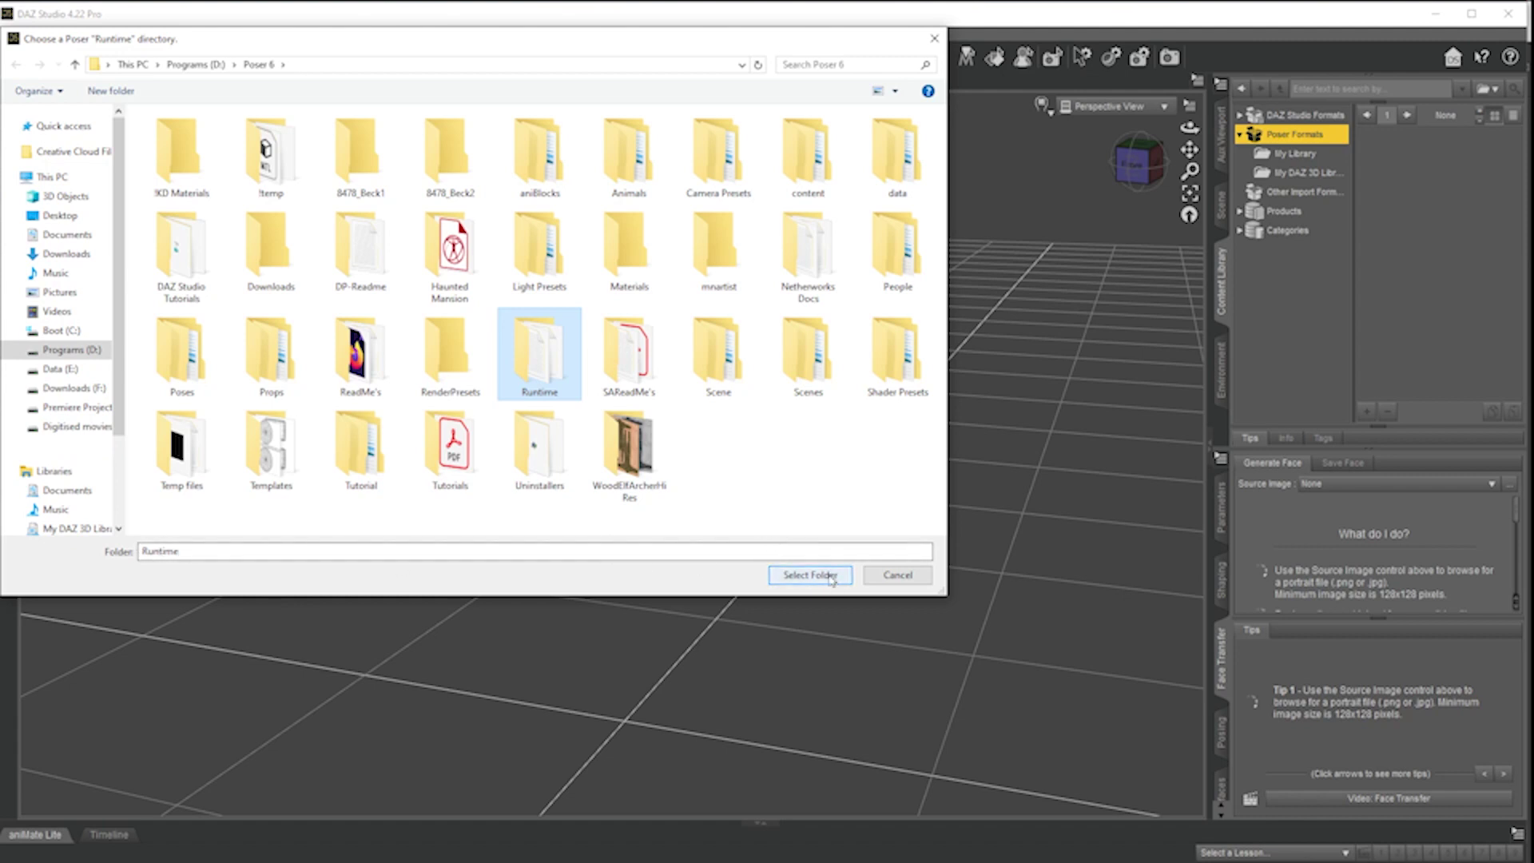
click(829, 577)
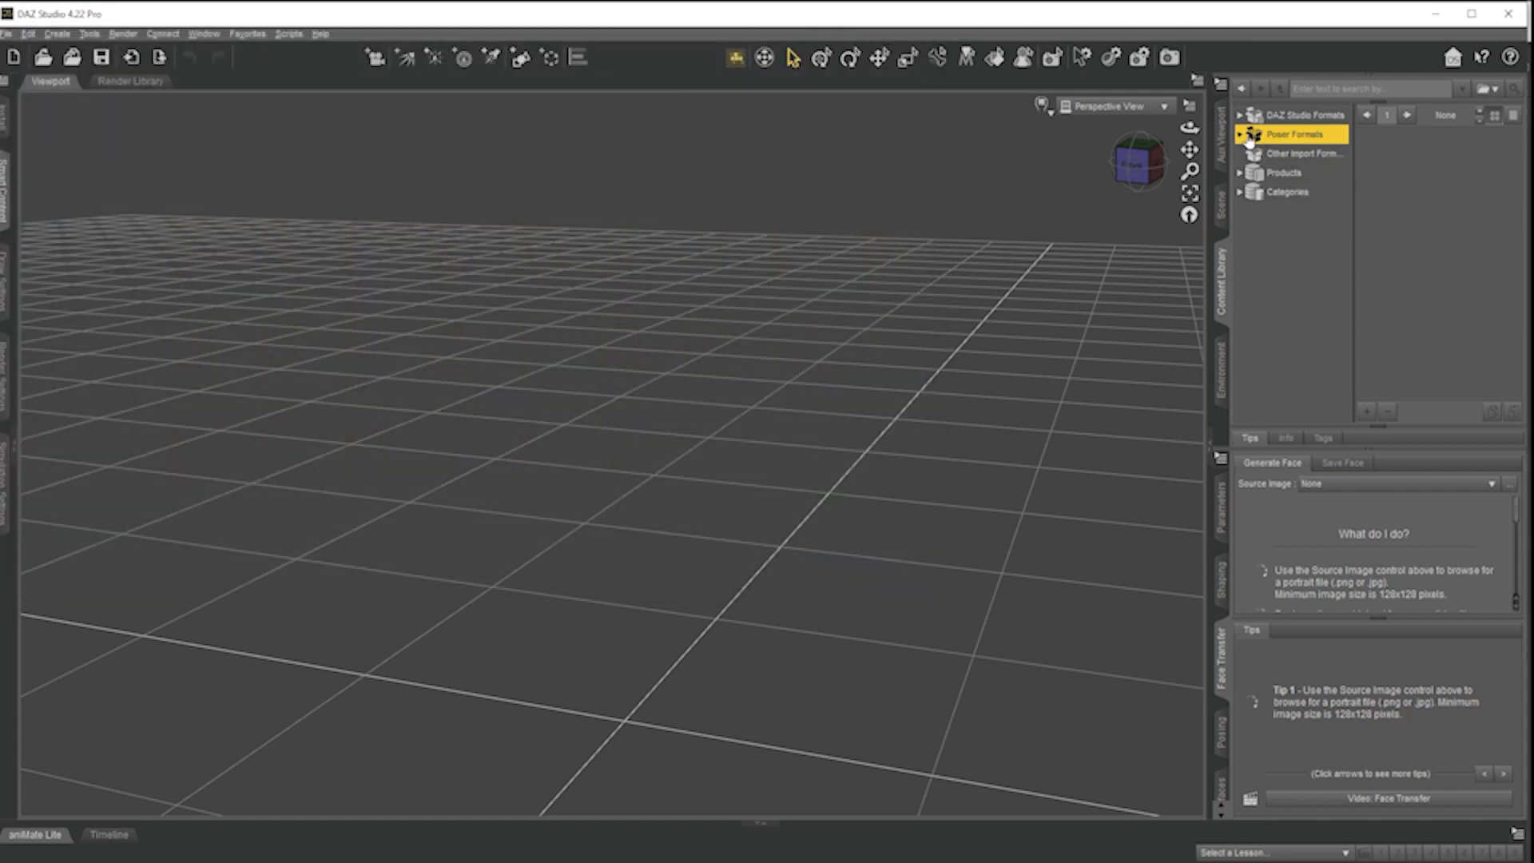
- Browse Poser 6 > Figures > People > Female > Victoria and load the Victoria 4.2 figure
click(1239, 136)
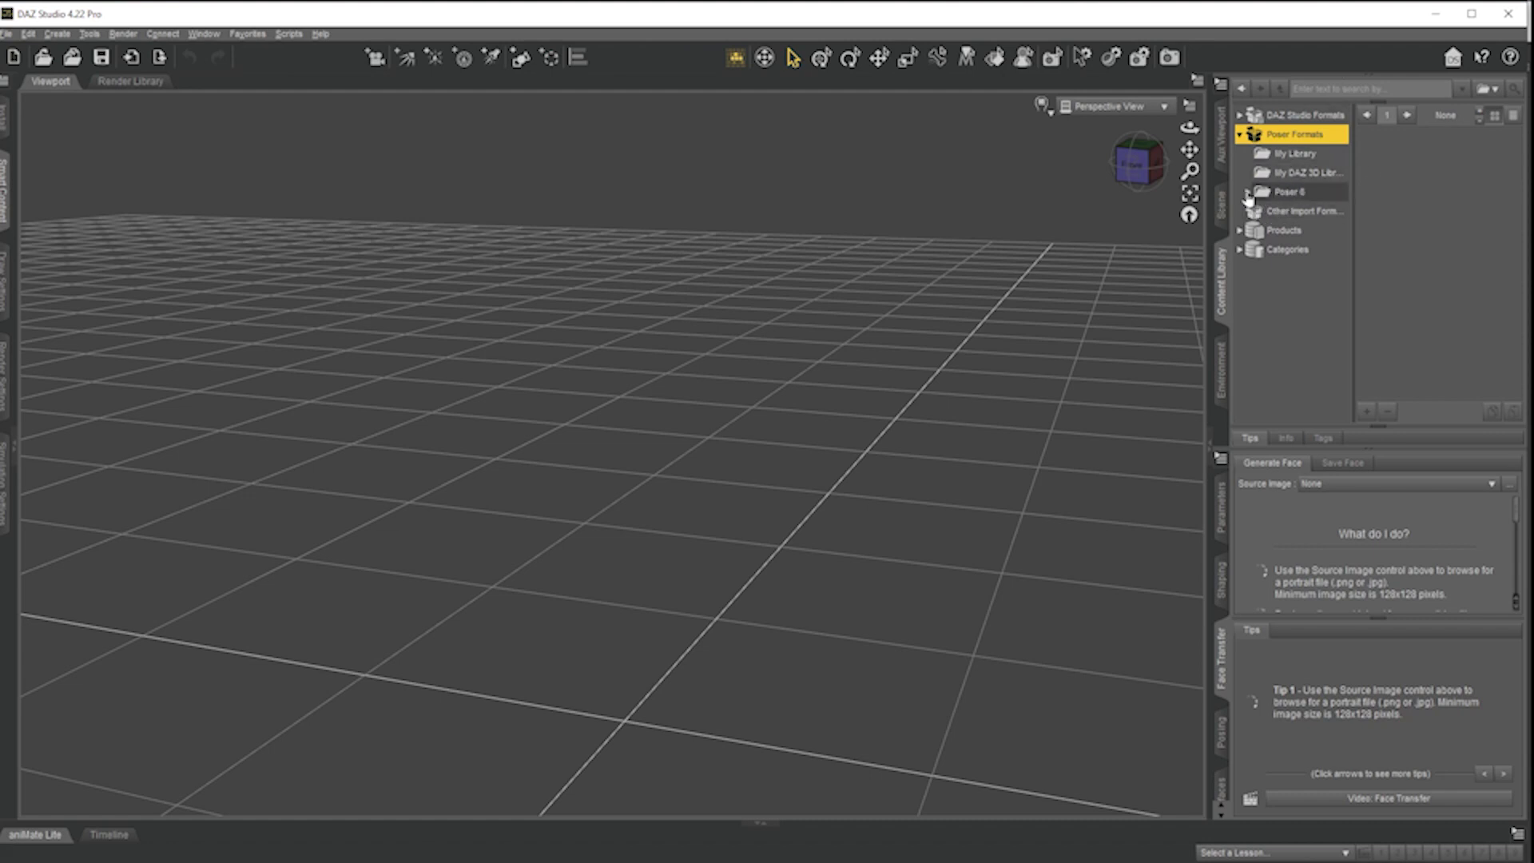
click(1248, 194)
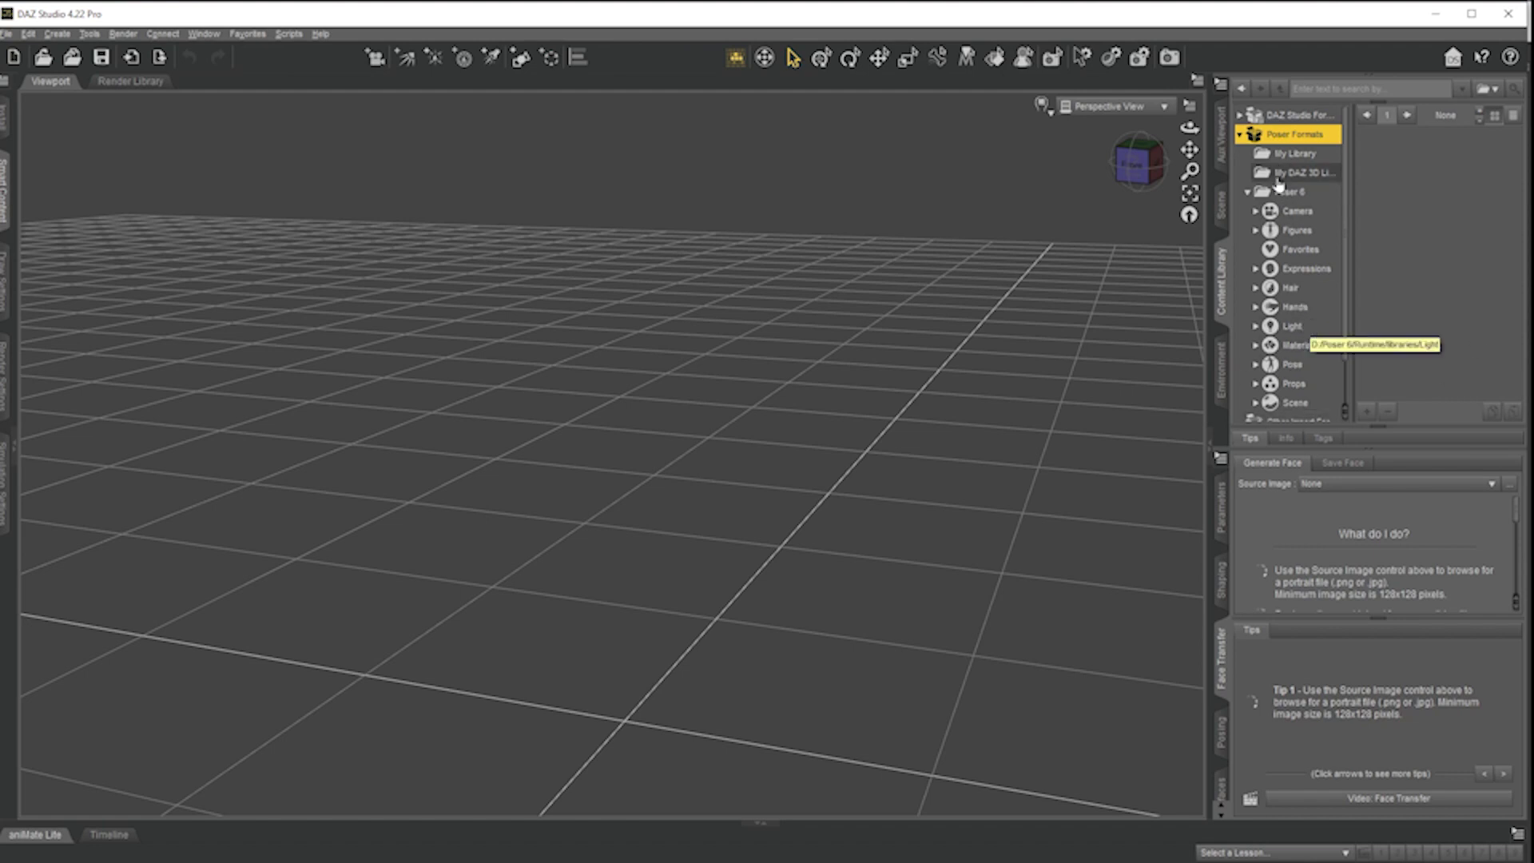
click(1255, 231)
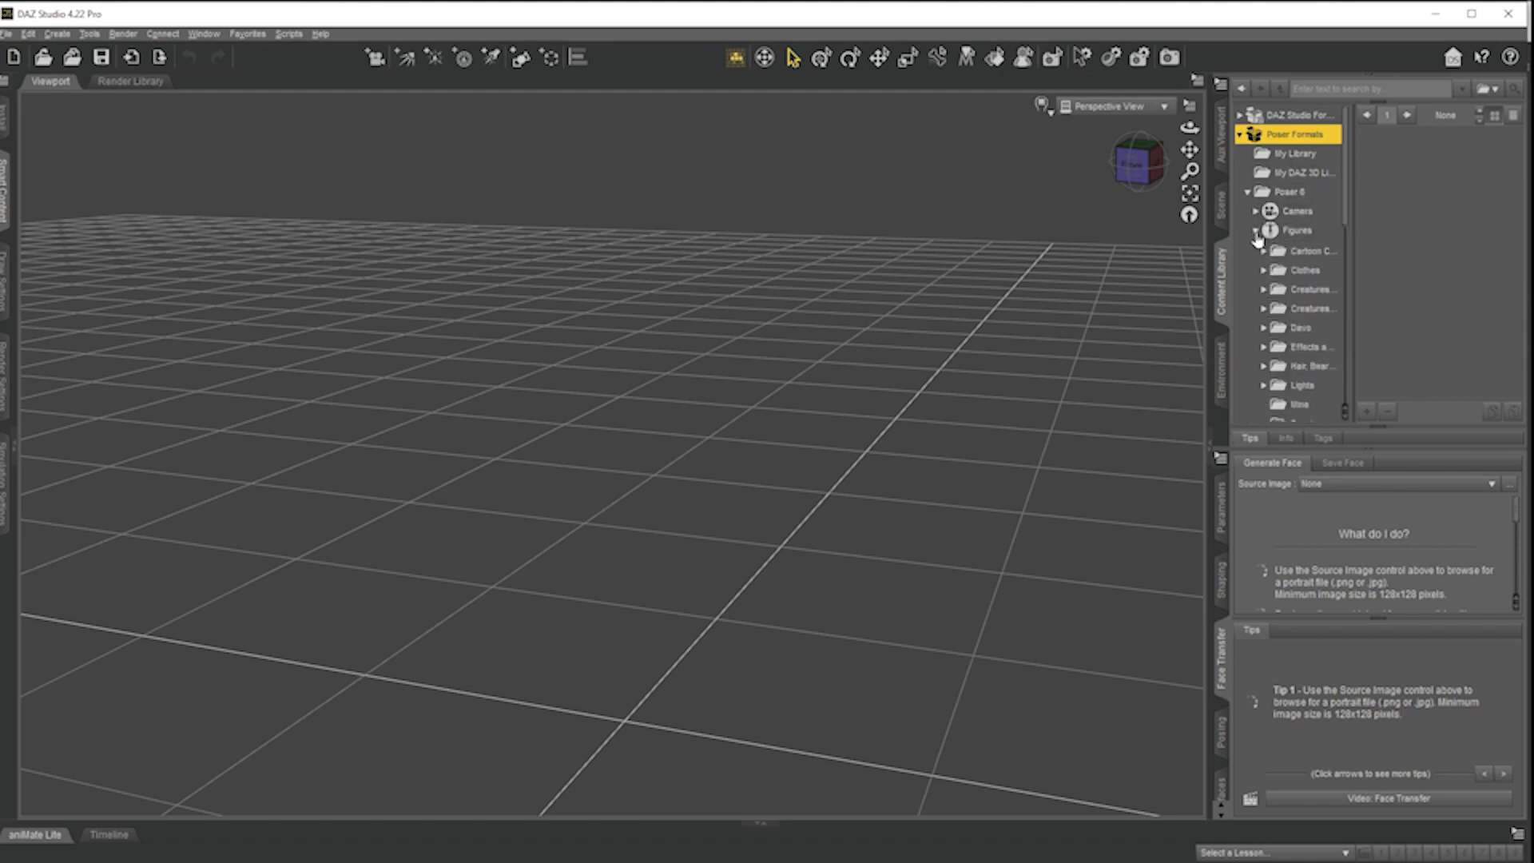
scroll(1282, 352, down, 5)
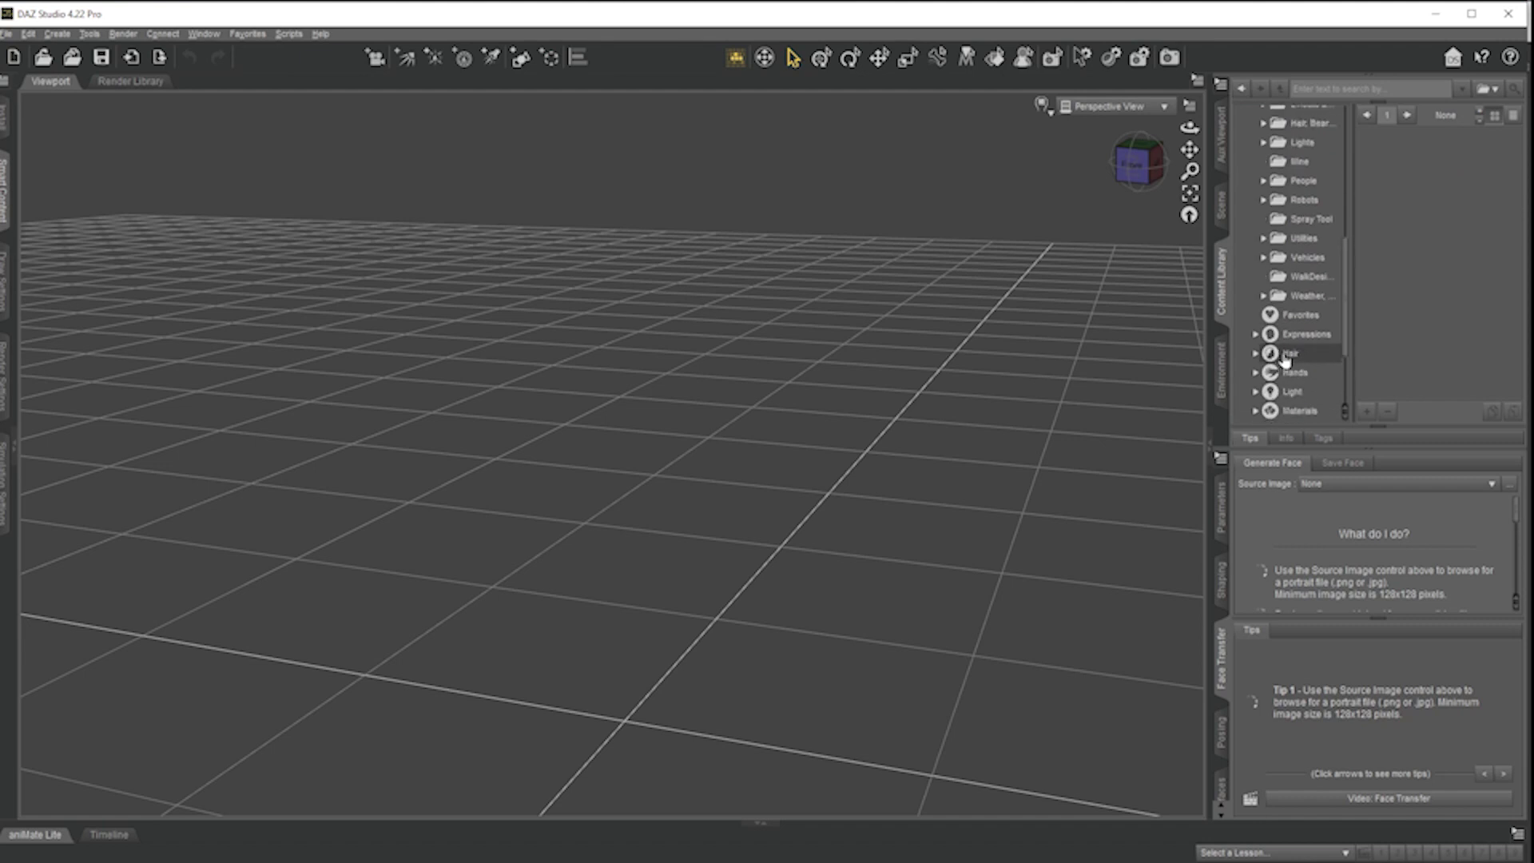
scroll(1284, 360, up, 3)
click(1263, 354)
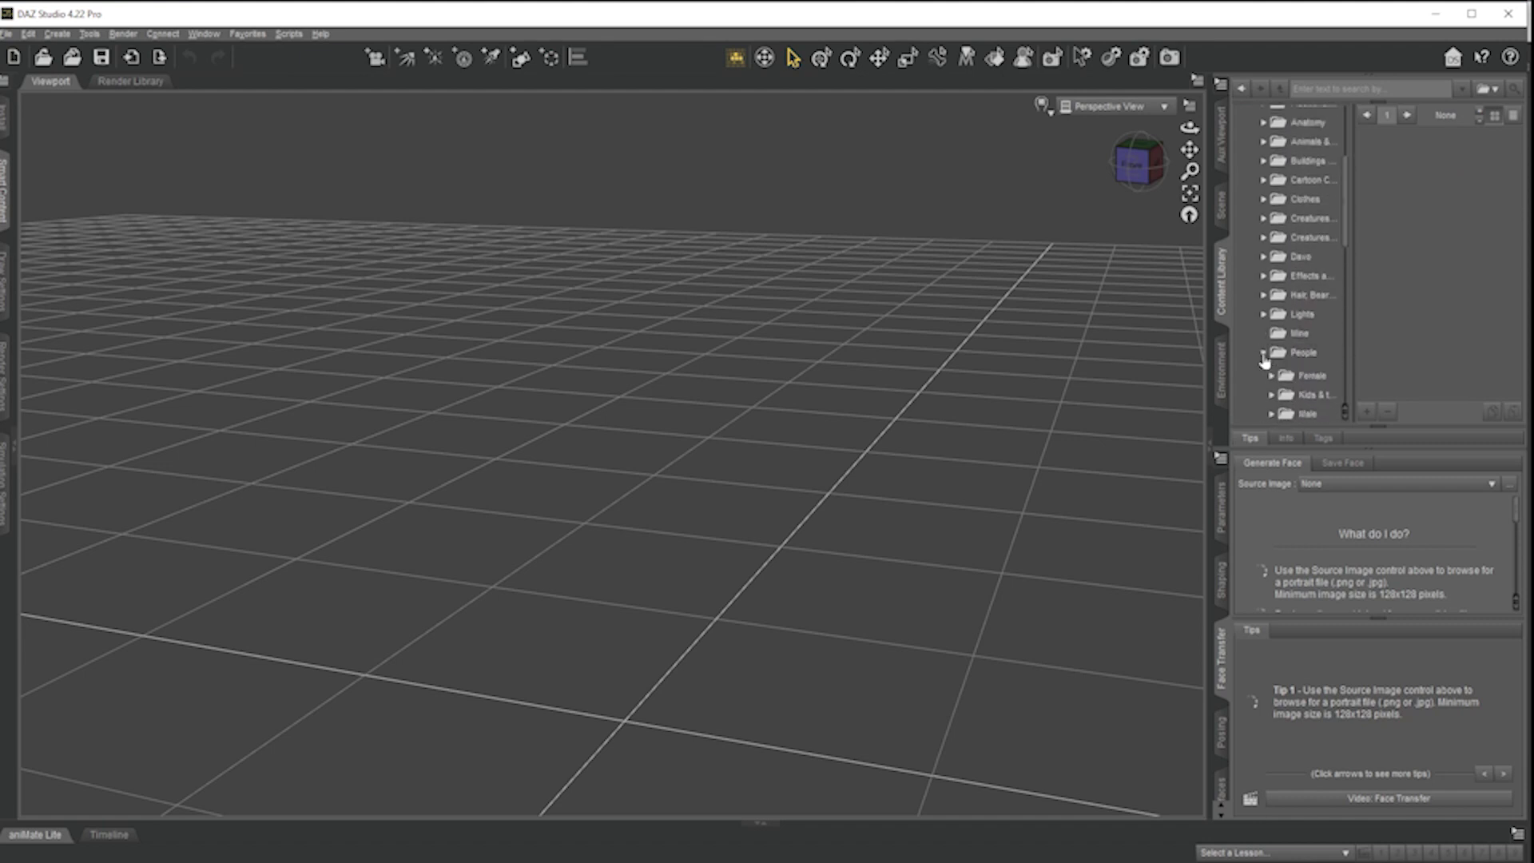
scroll(1298, 343, down, 5)
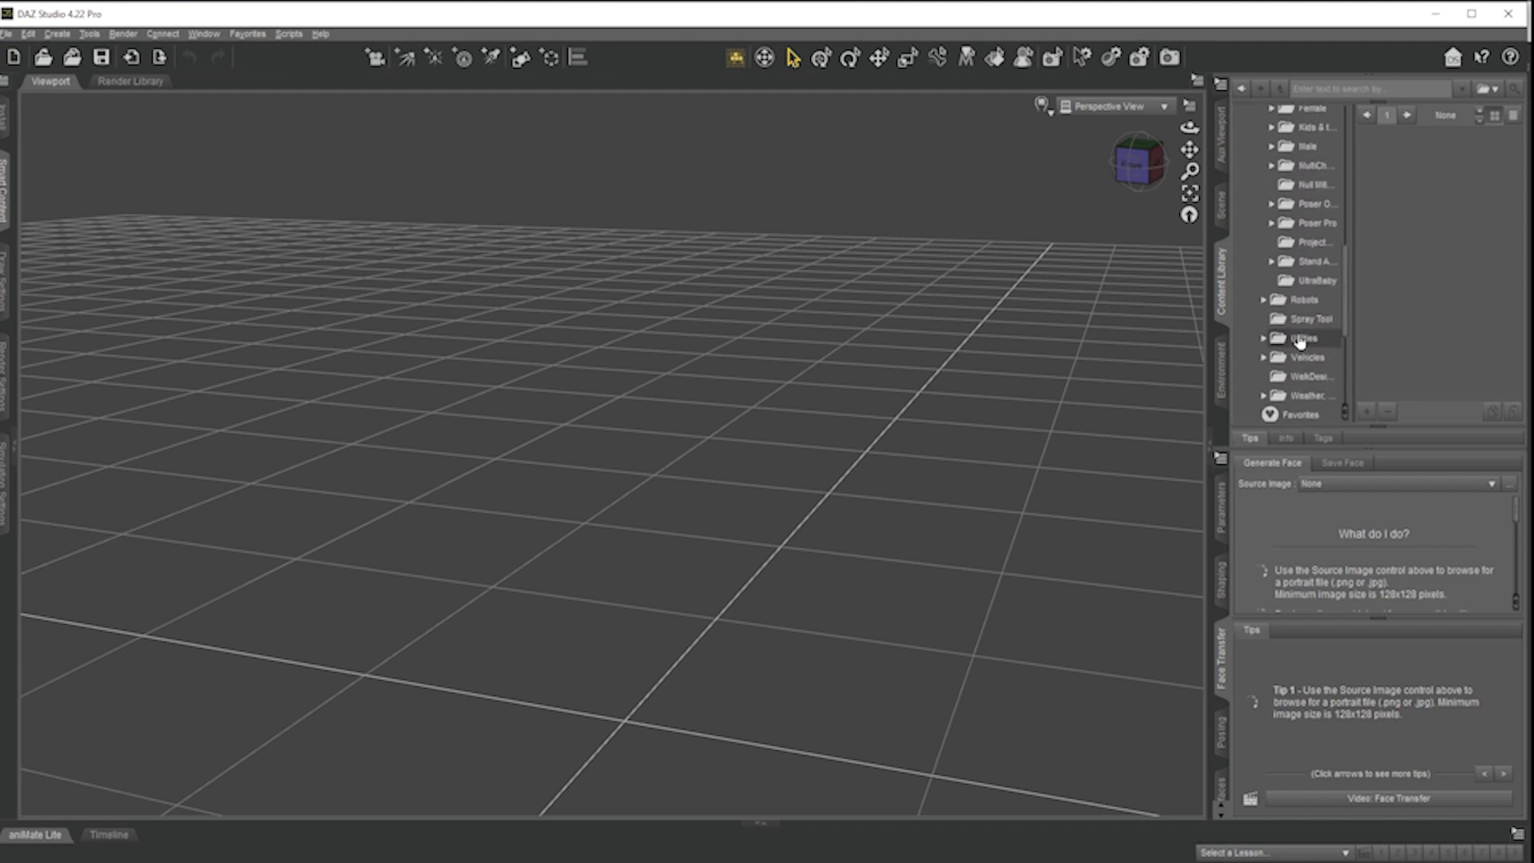
scroll(1300, 341, up, 1)
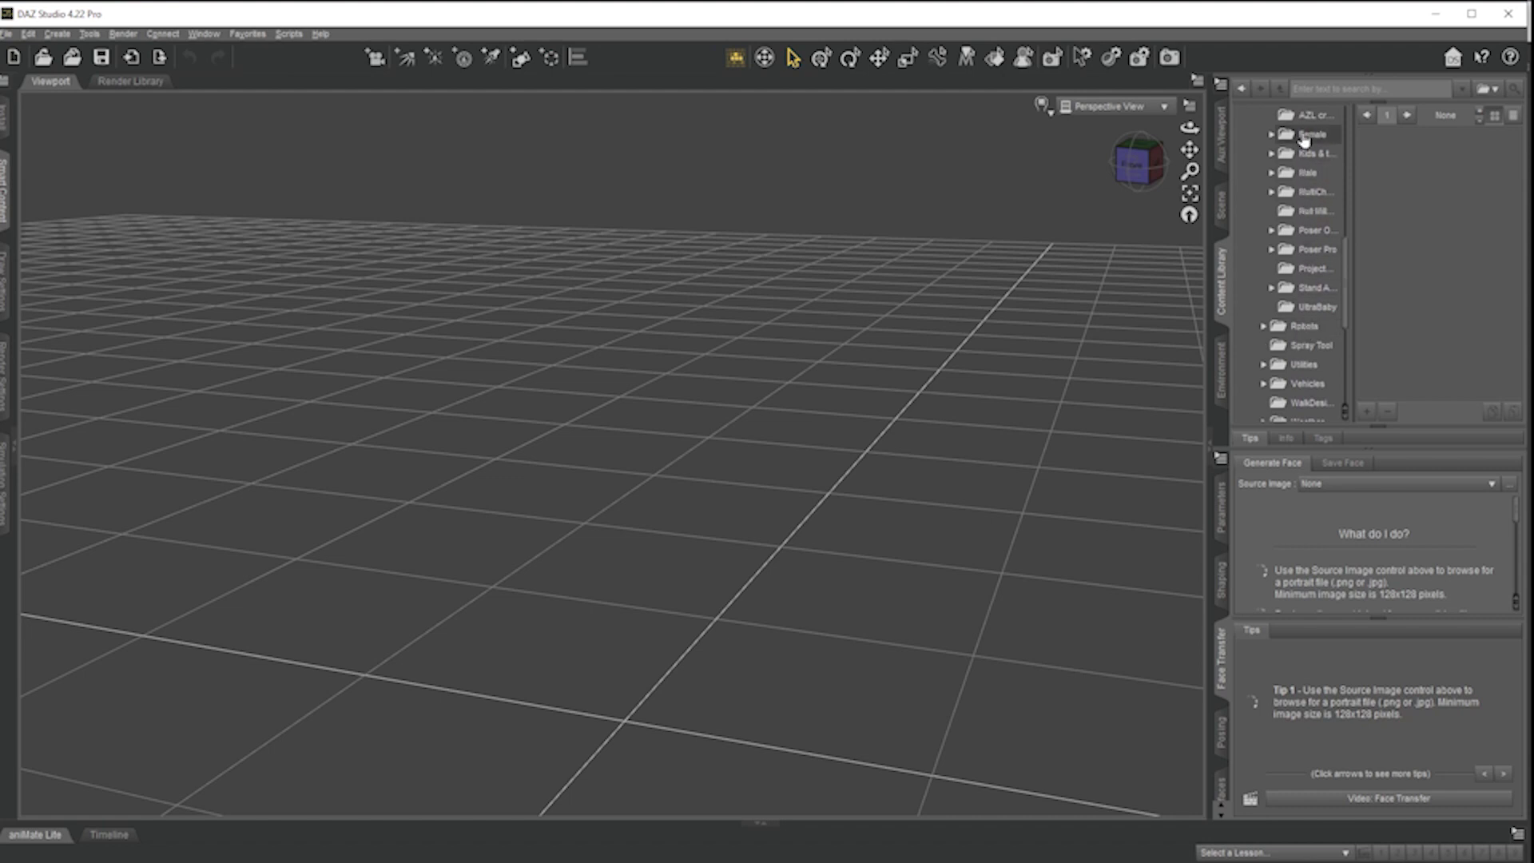
click(1303, 137)
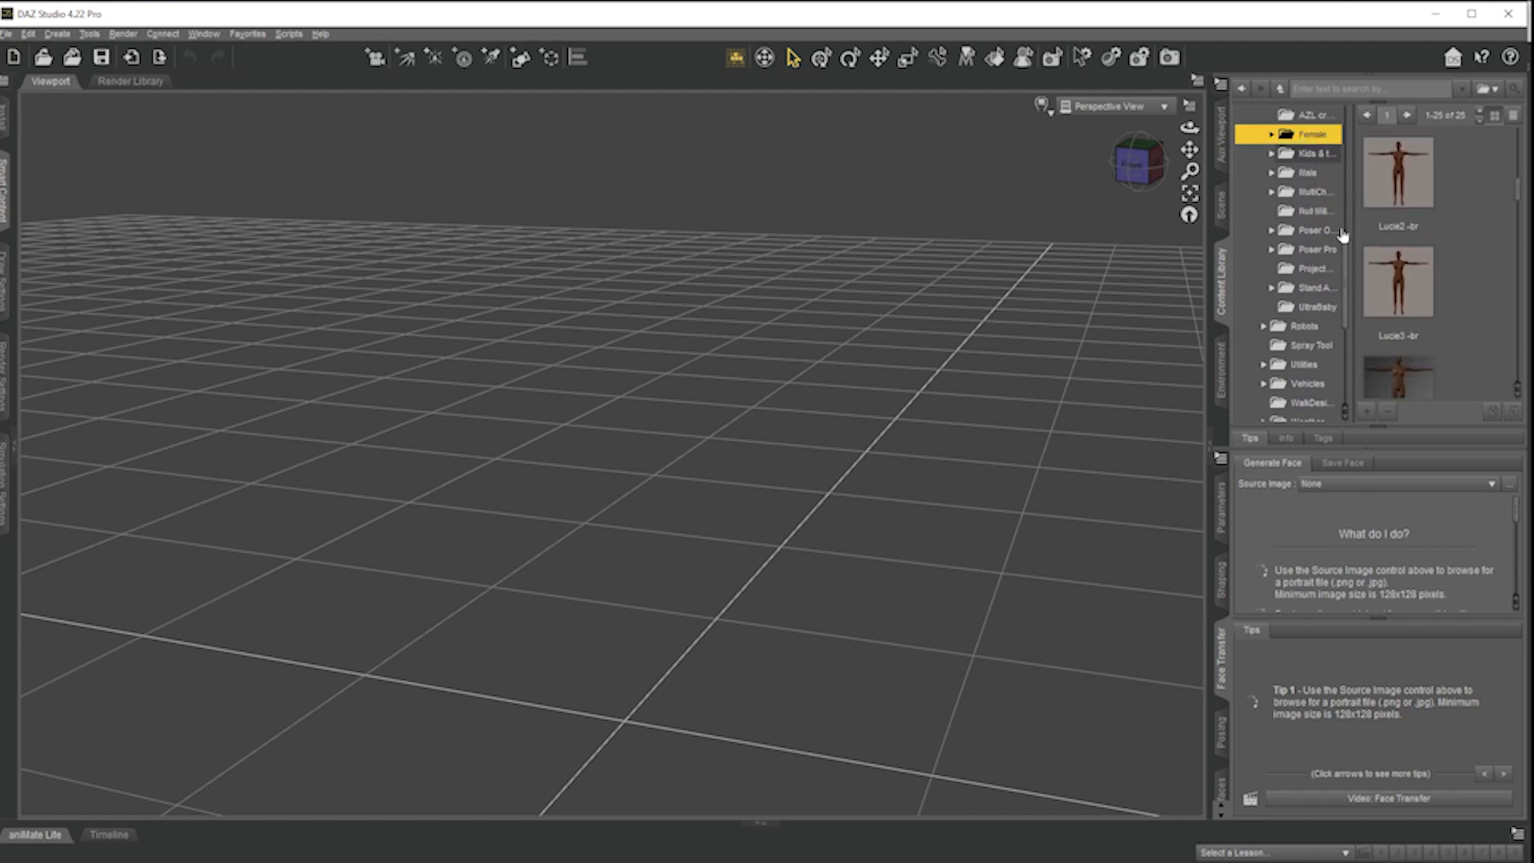
click(1271, 134)
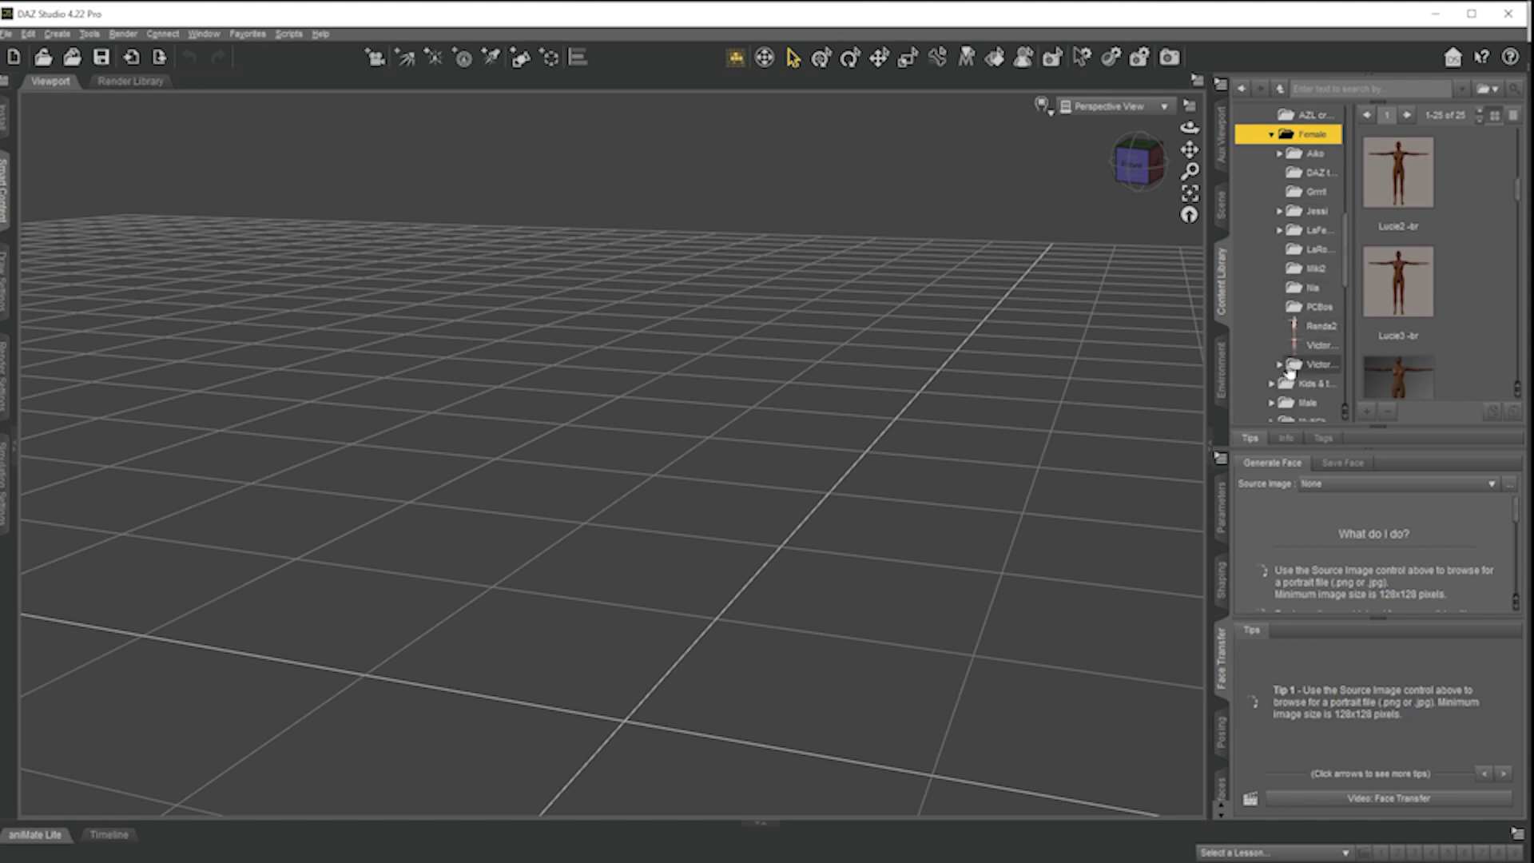
click(1298, 365)
double_click(1399, 214)
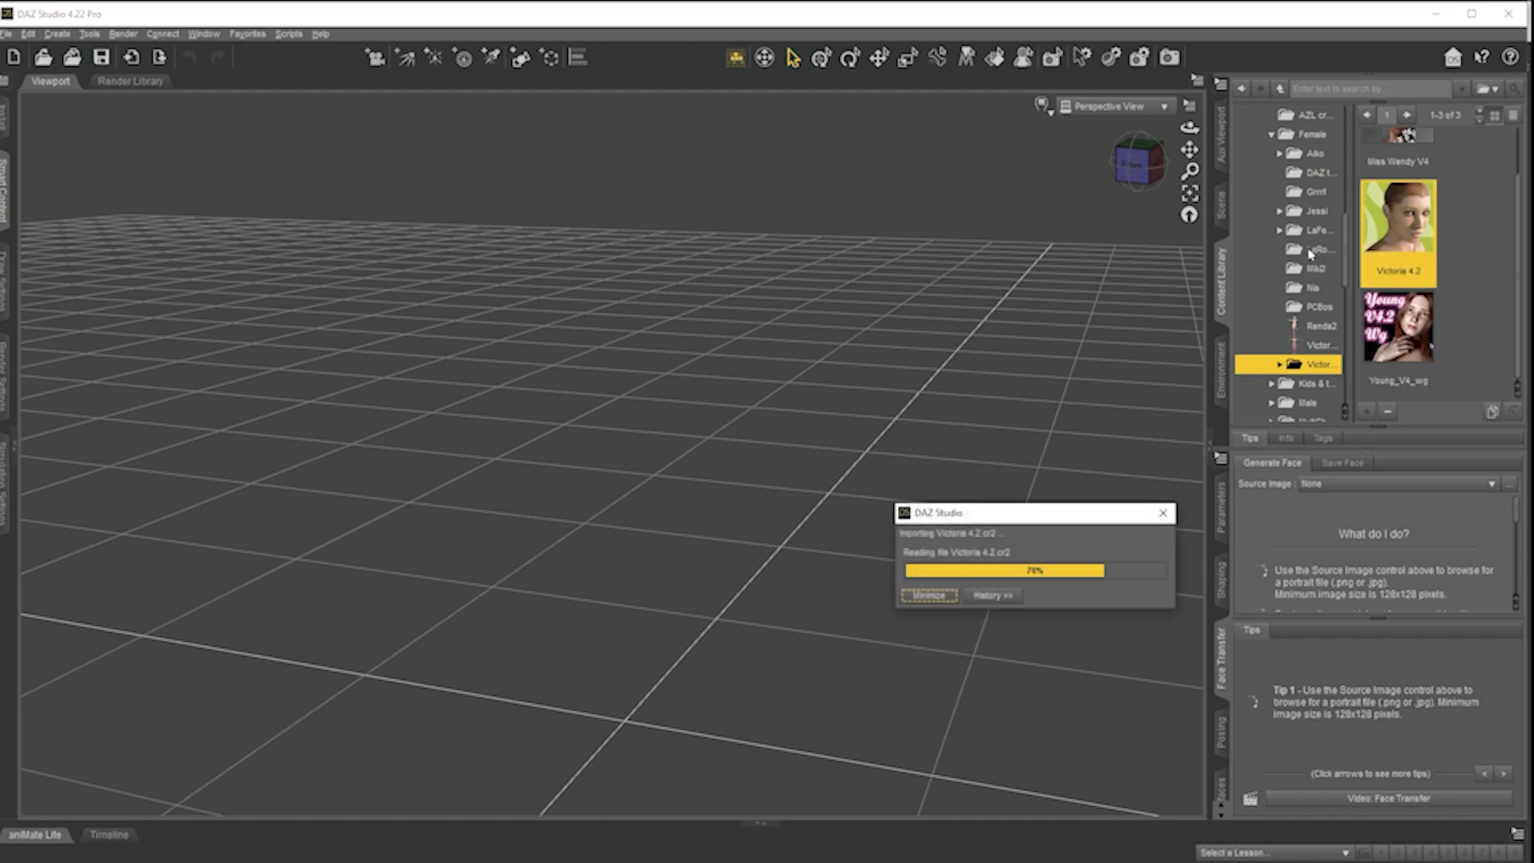
- Expand the Materials category of the Poser 6 library
click(1316, 251)
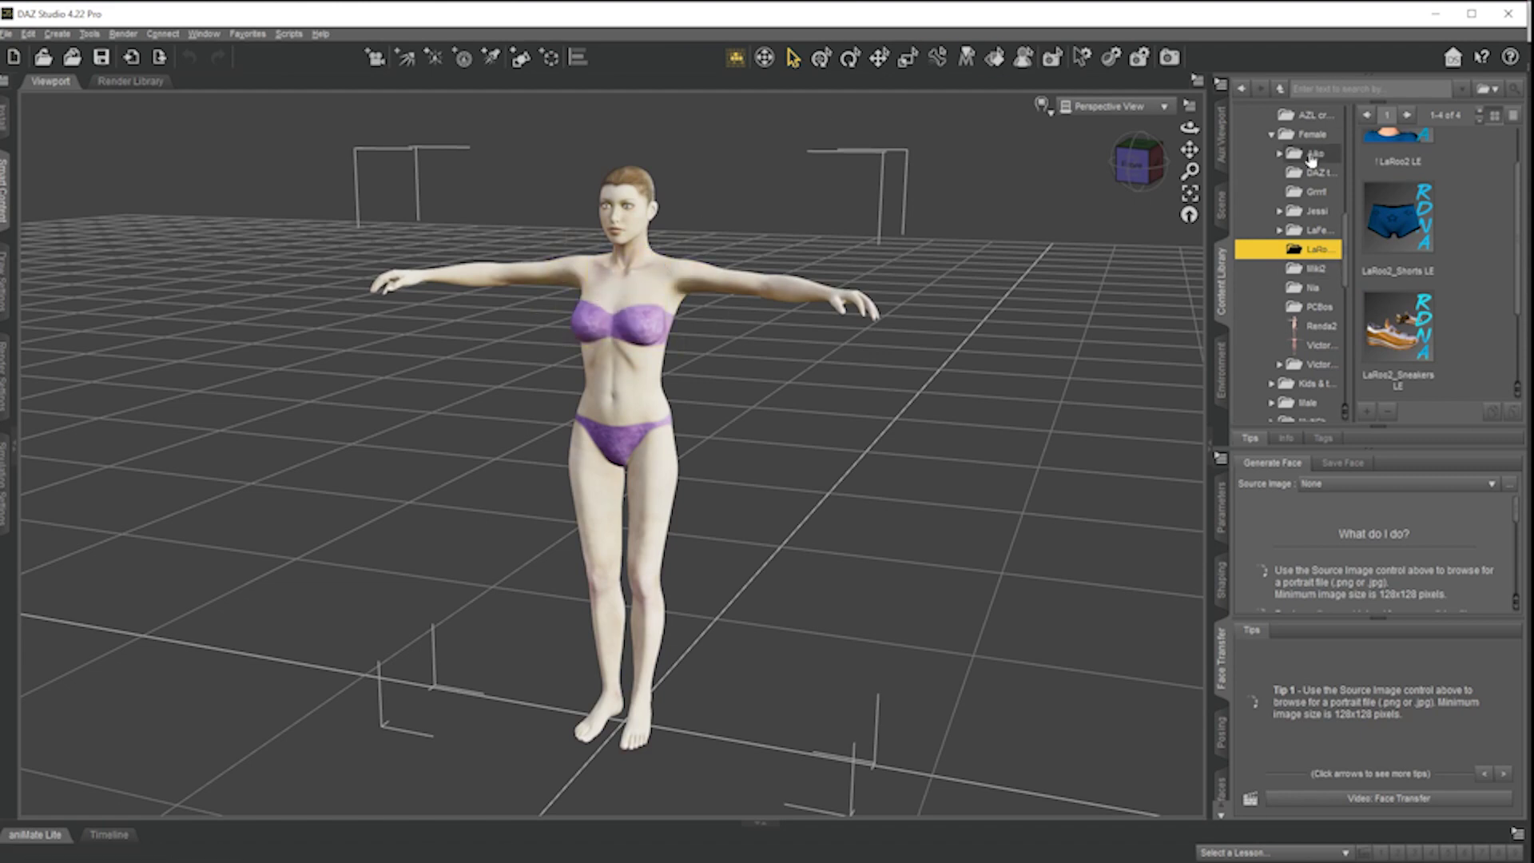
scroll(1398, 319, down, 1)
scroll(1349, 306, down, 1)
scroll(1349, 306, down, 10)
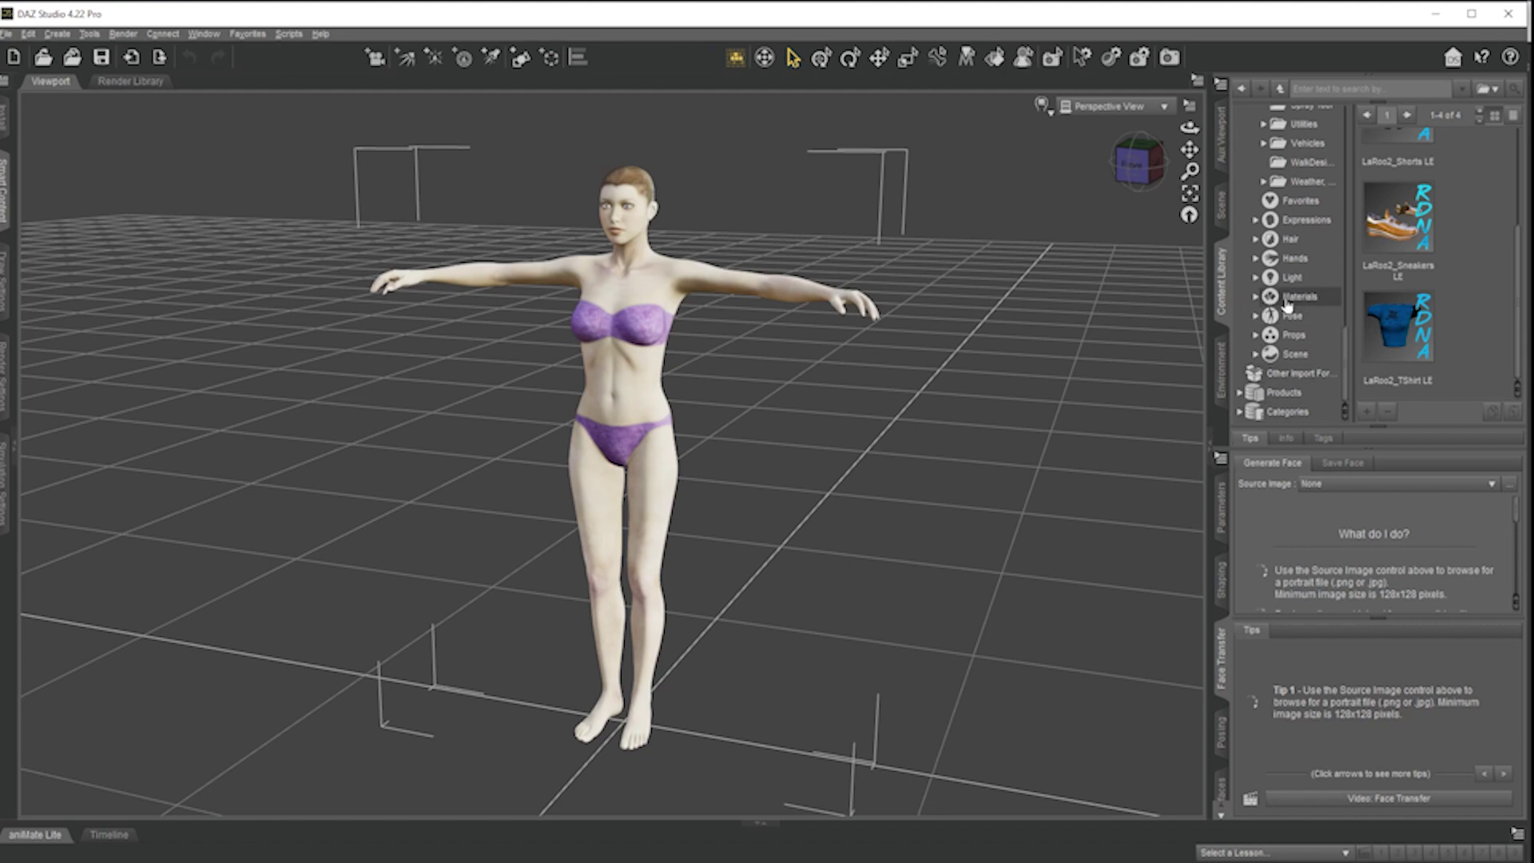
click(1256, 302)
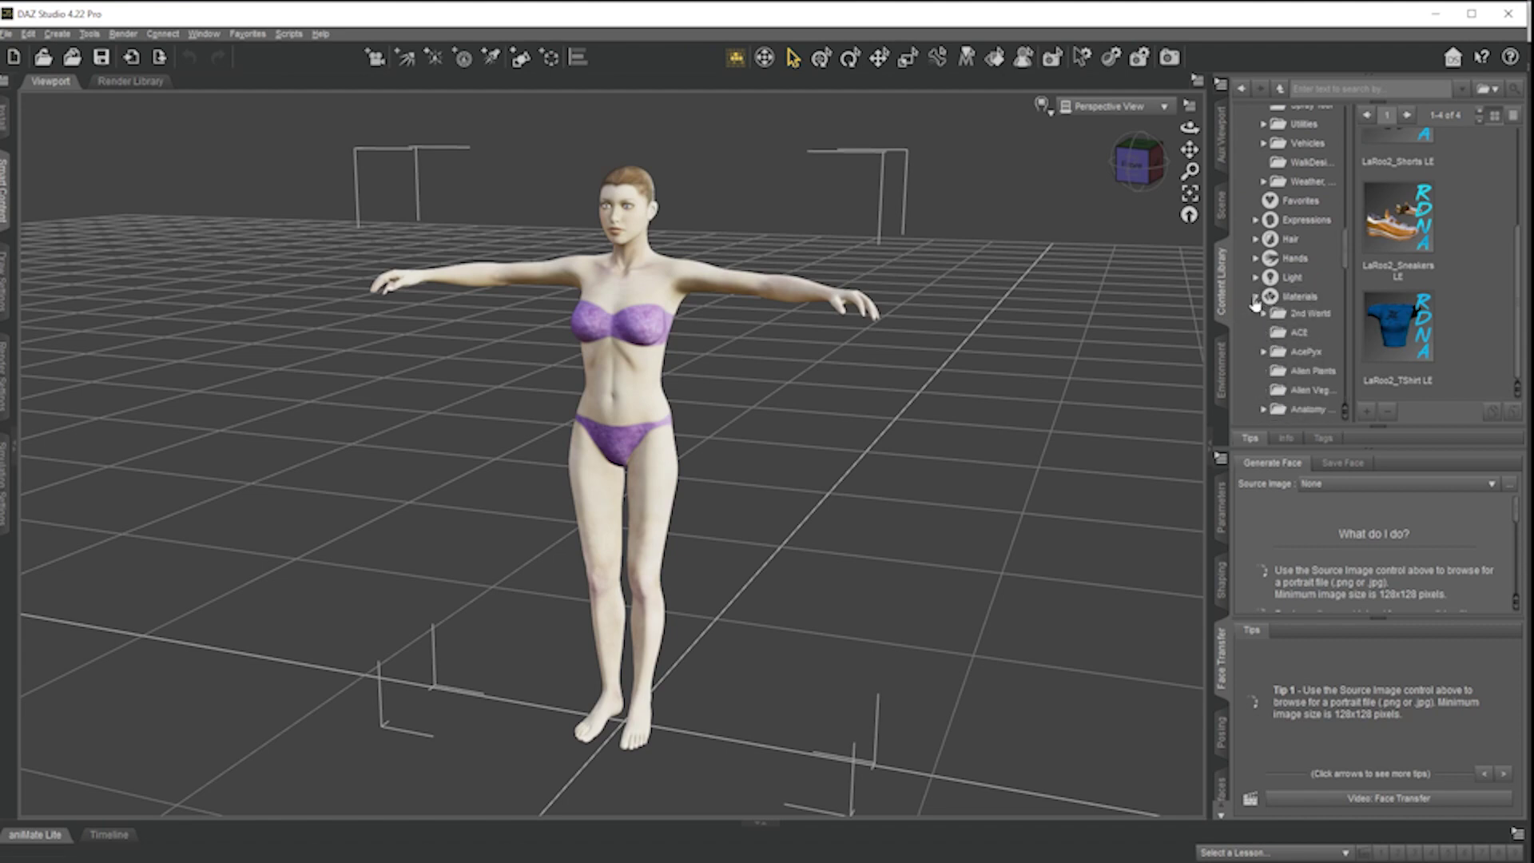
scroll(1266, 319, down, 4)
scroll(1269, 336, down, 3)
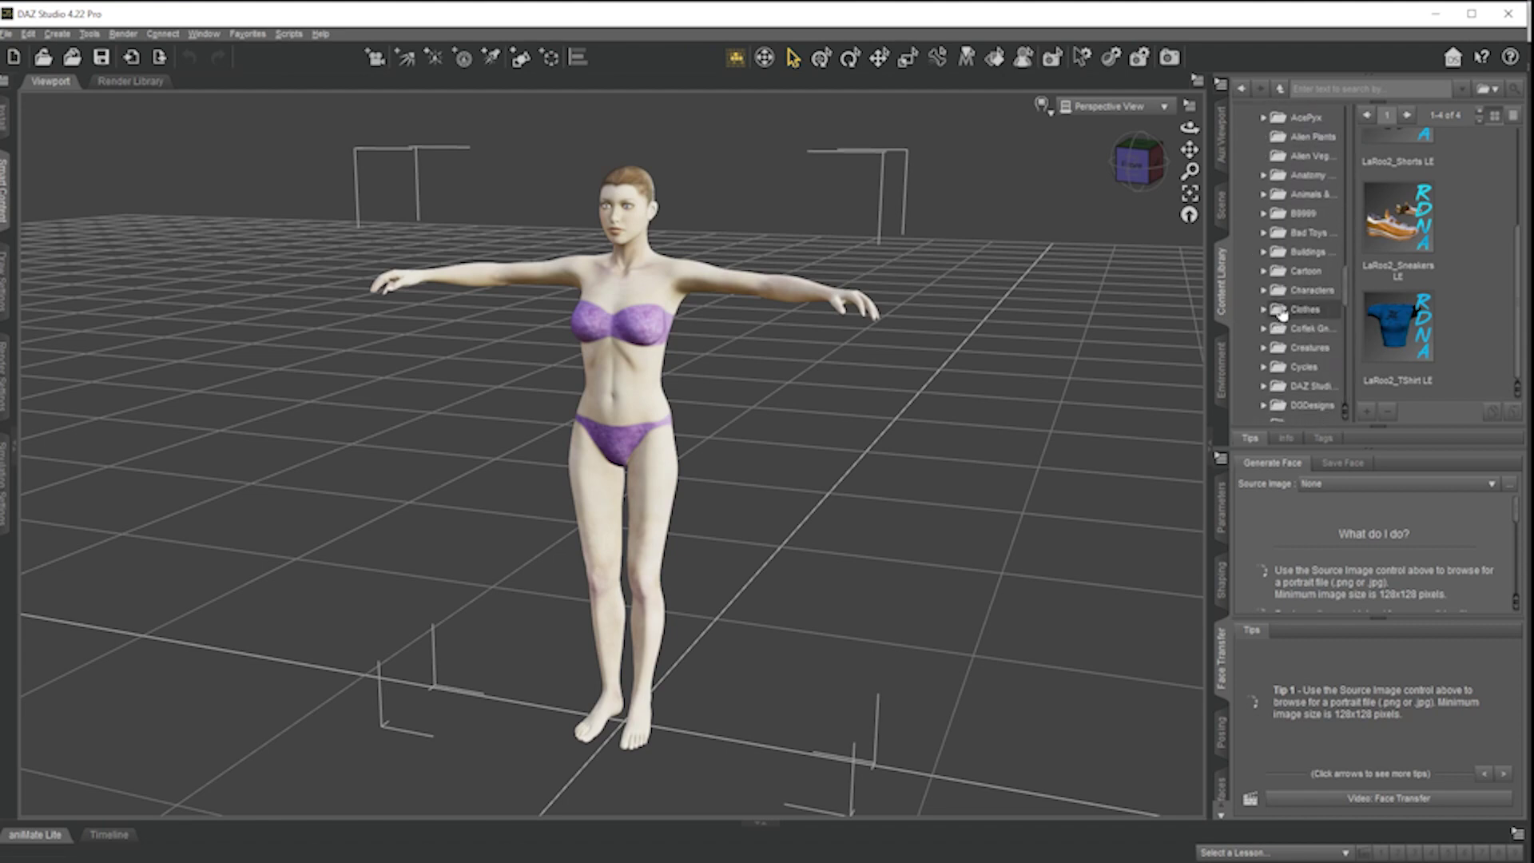
scroll(1270, 352, down, 5)
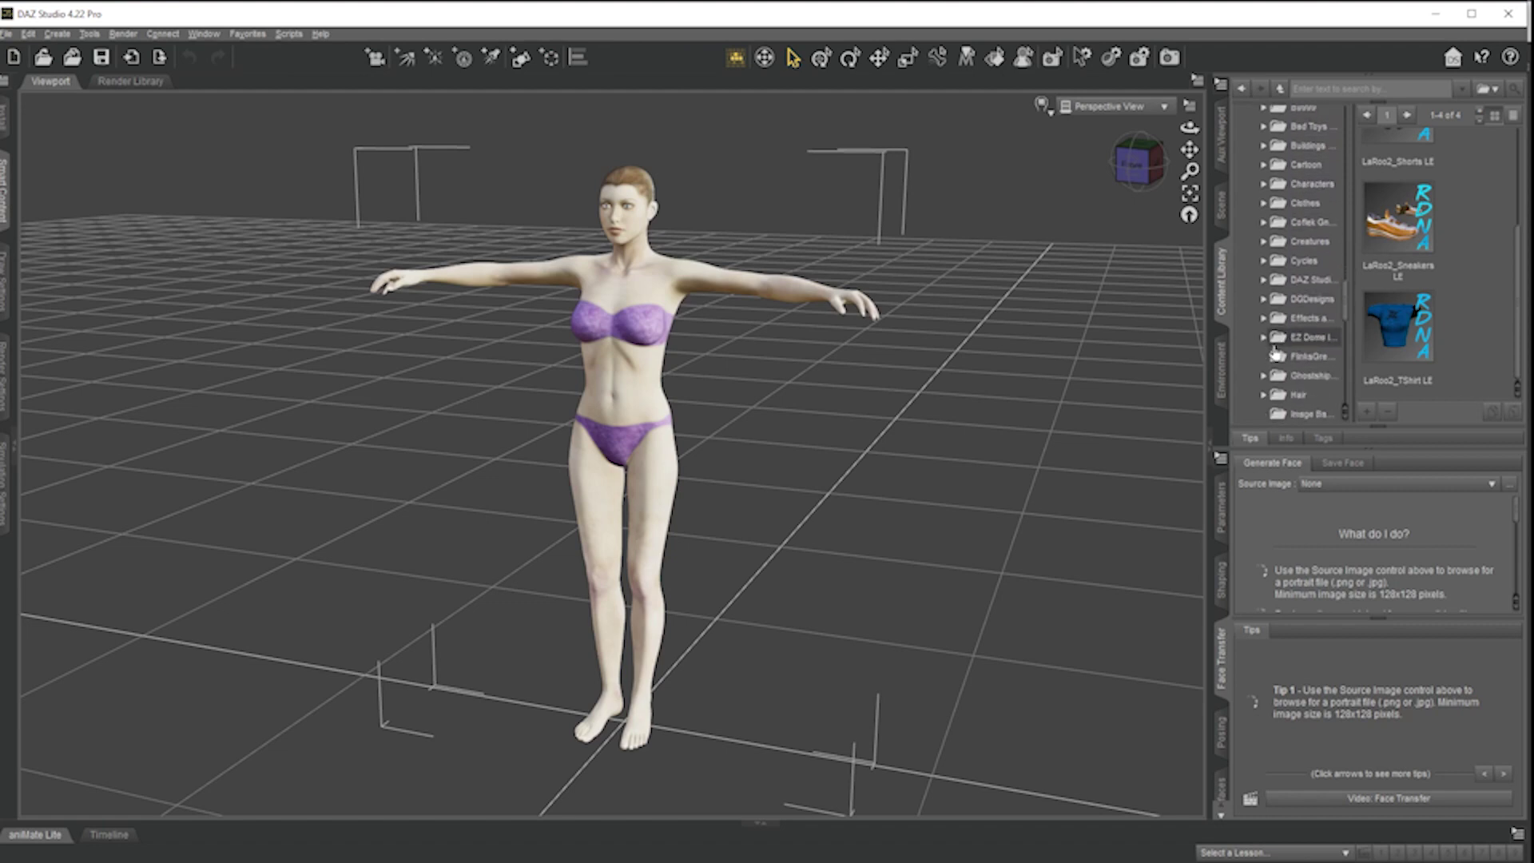
scroll(1268, 341, down, 1)
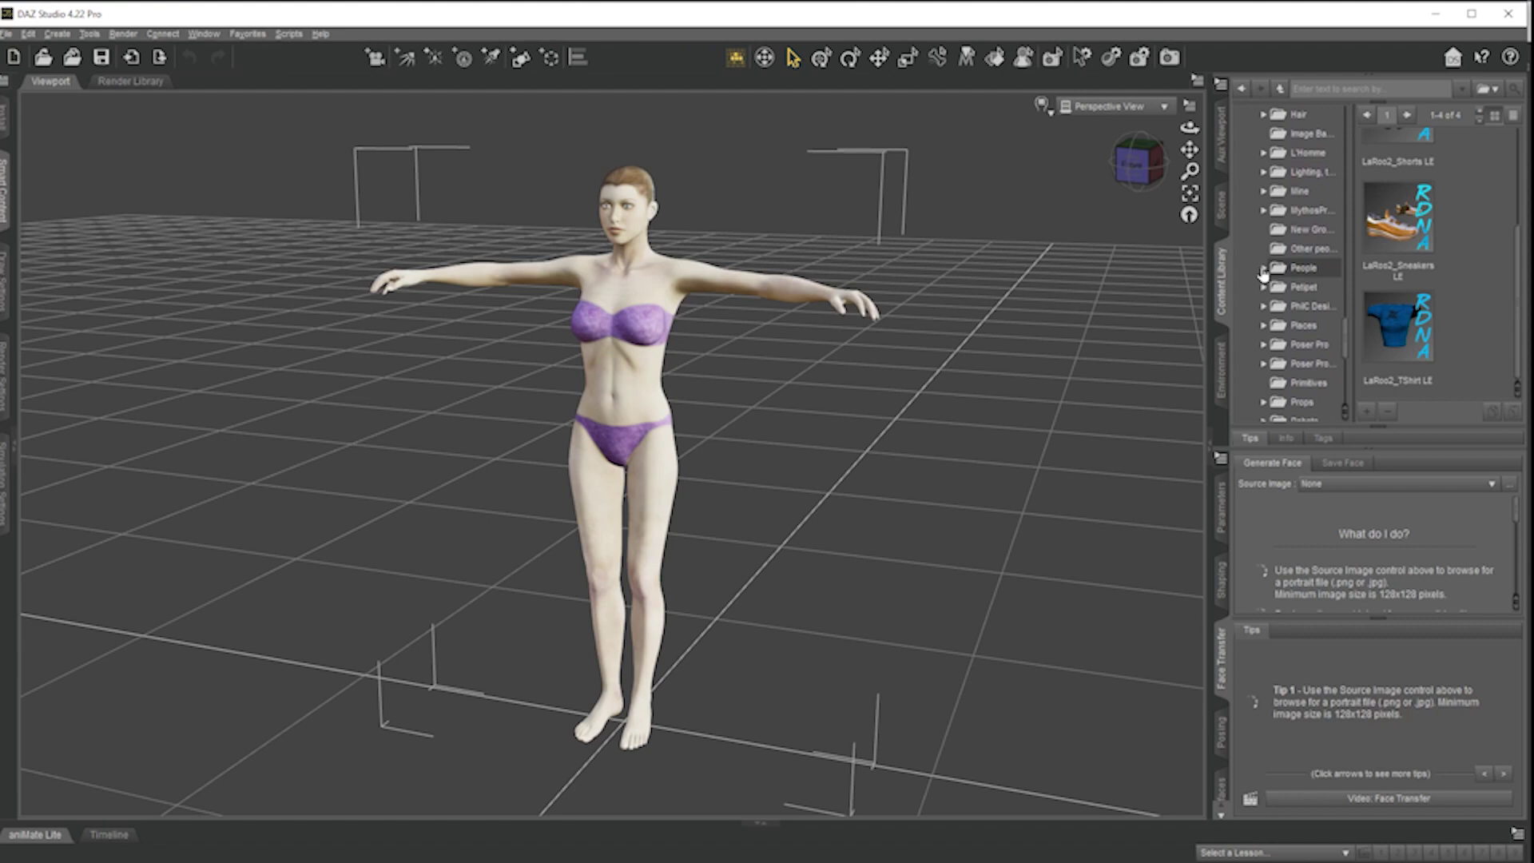
- Expand People > Female under Materials and widen the side panels to read folder names
click(1263, 268)
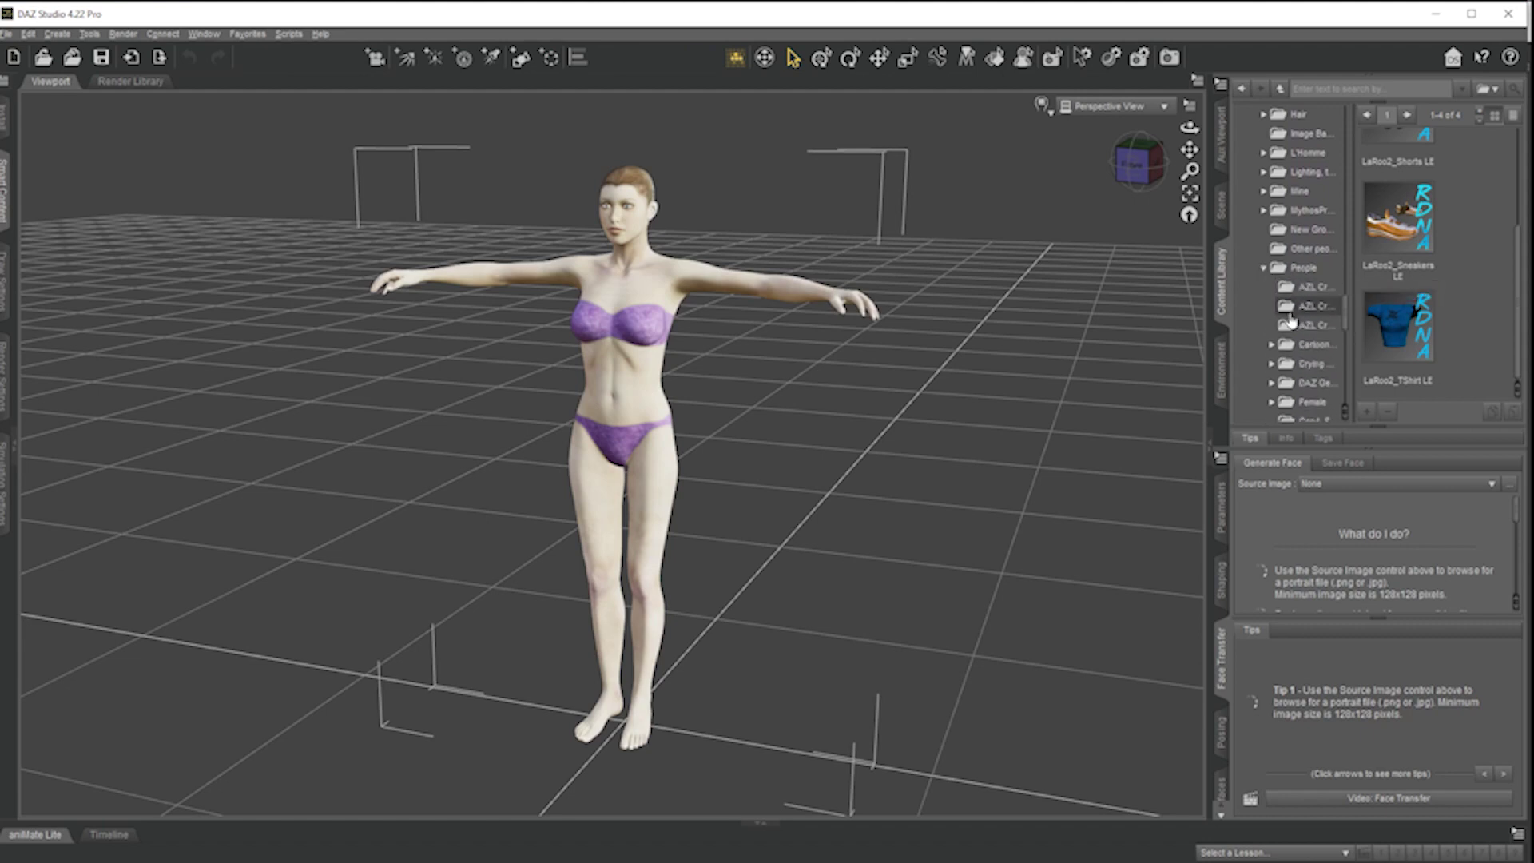
scroll(1286, 331, down, 3)
scroll(1282, 264, up, 1)
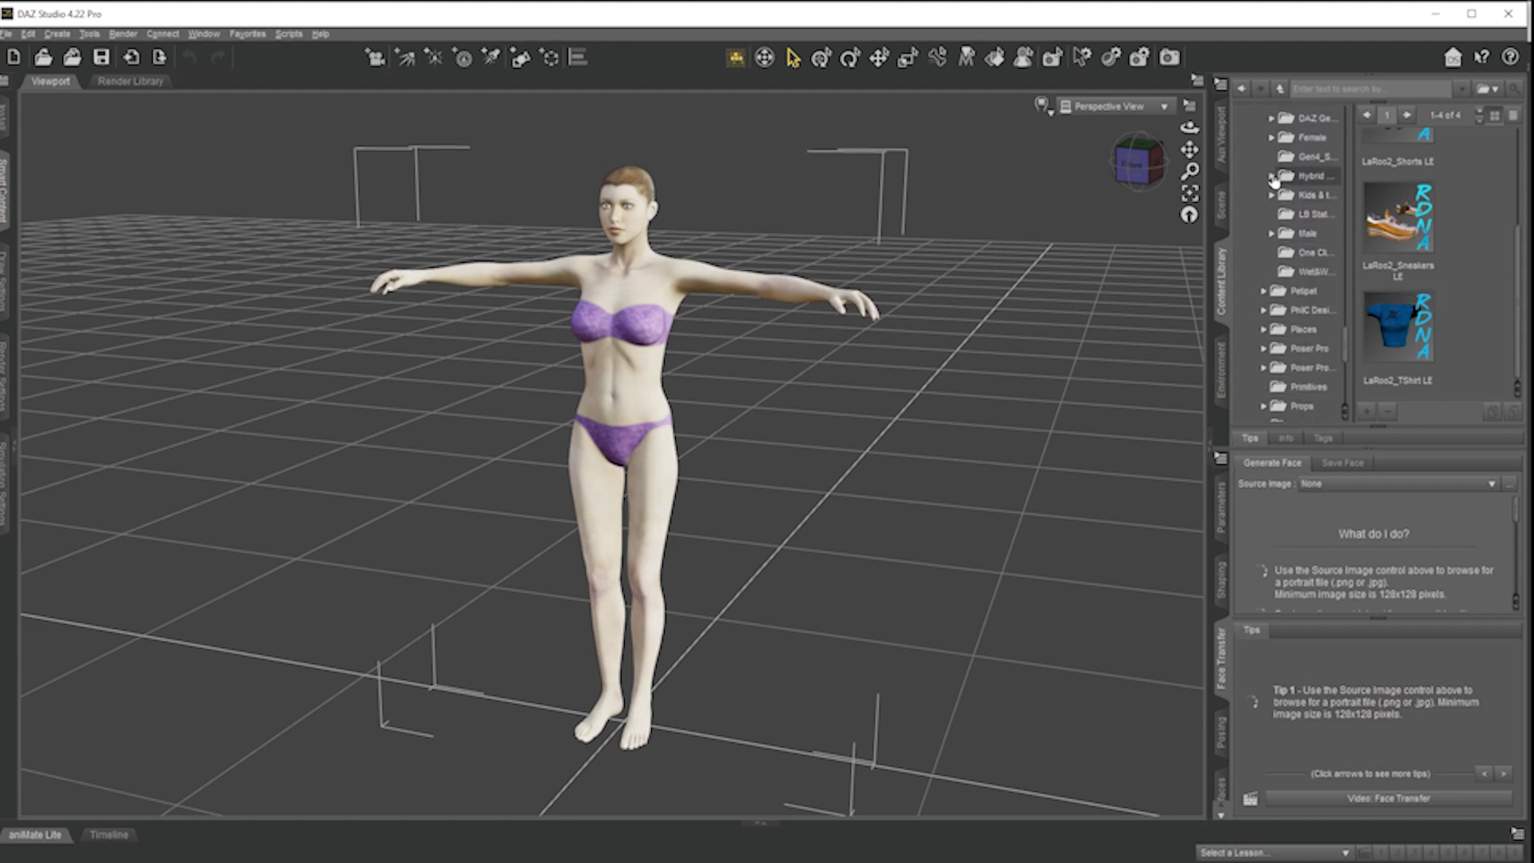
click(1270, 182)
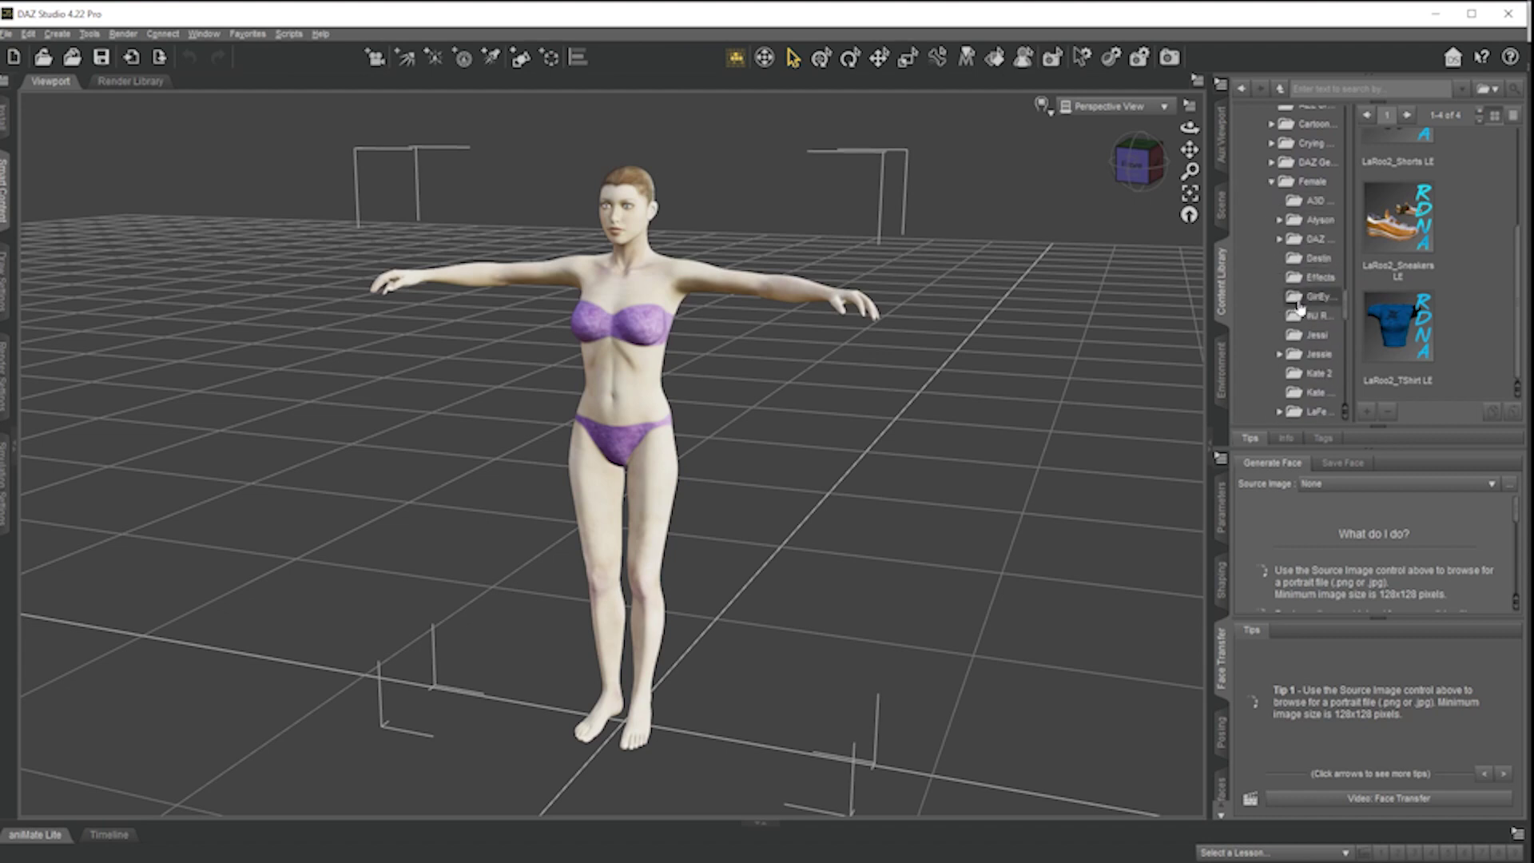
scroll(1294, 343, down, 4)
scroll(1296, 356, down, 1)
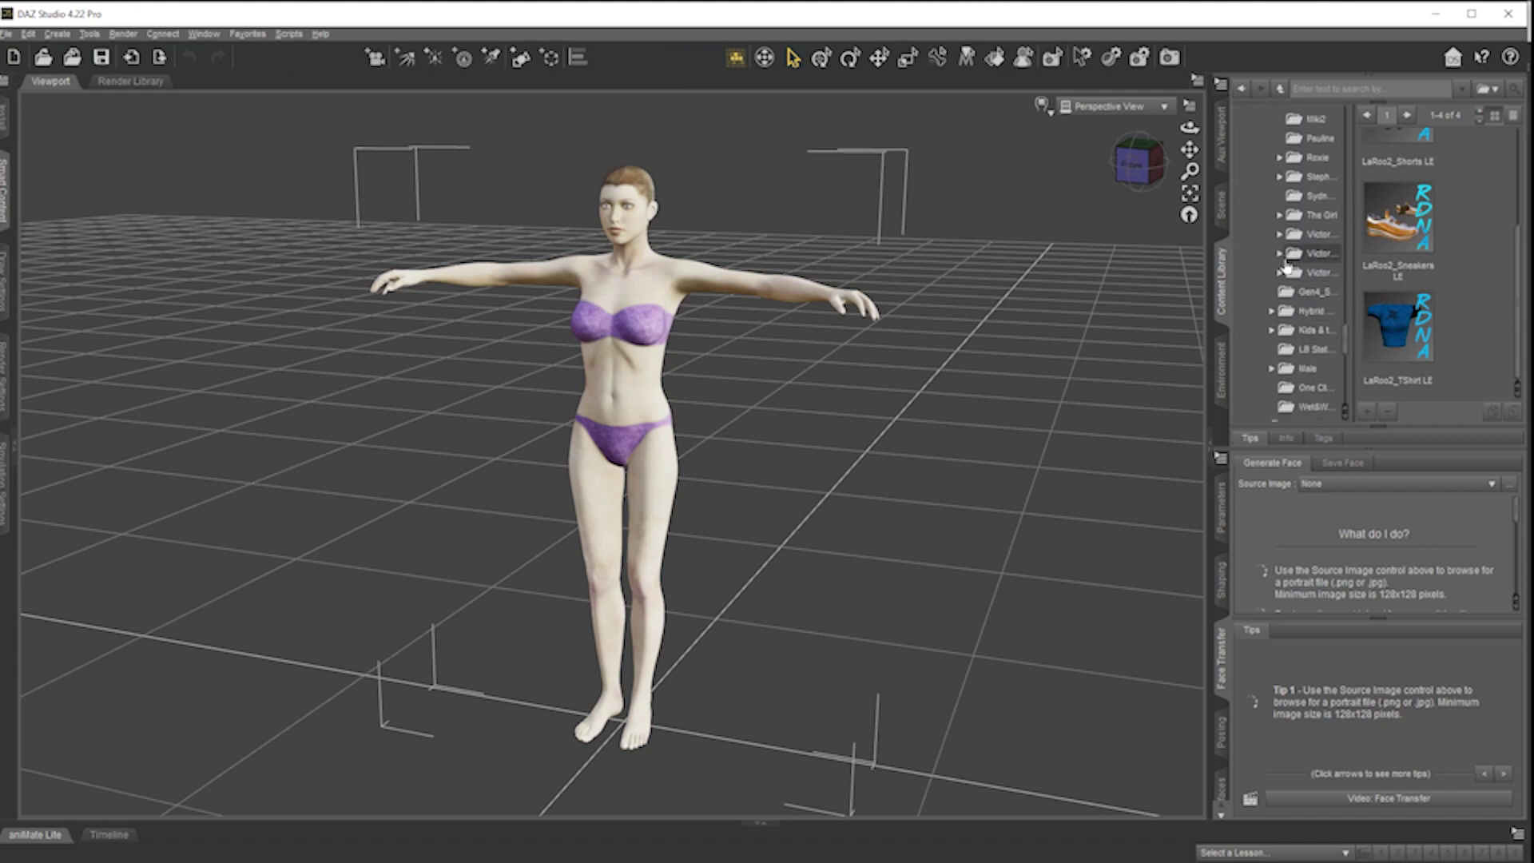
click(1278, 274)
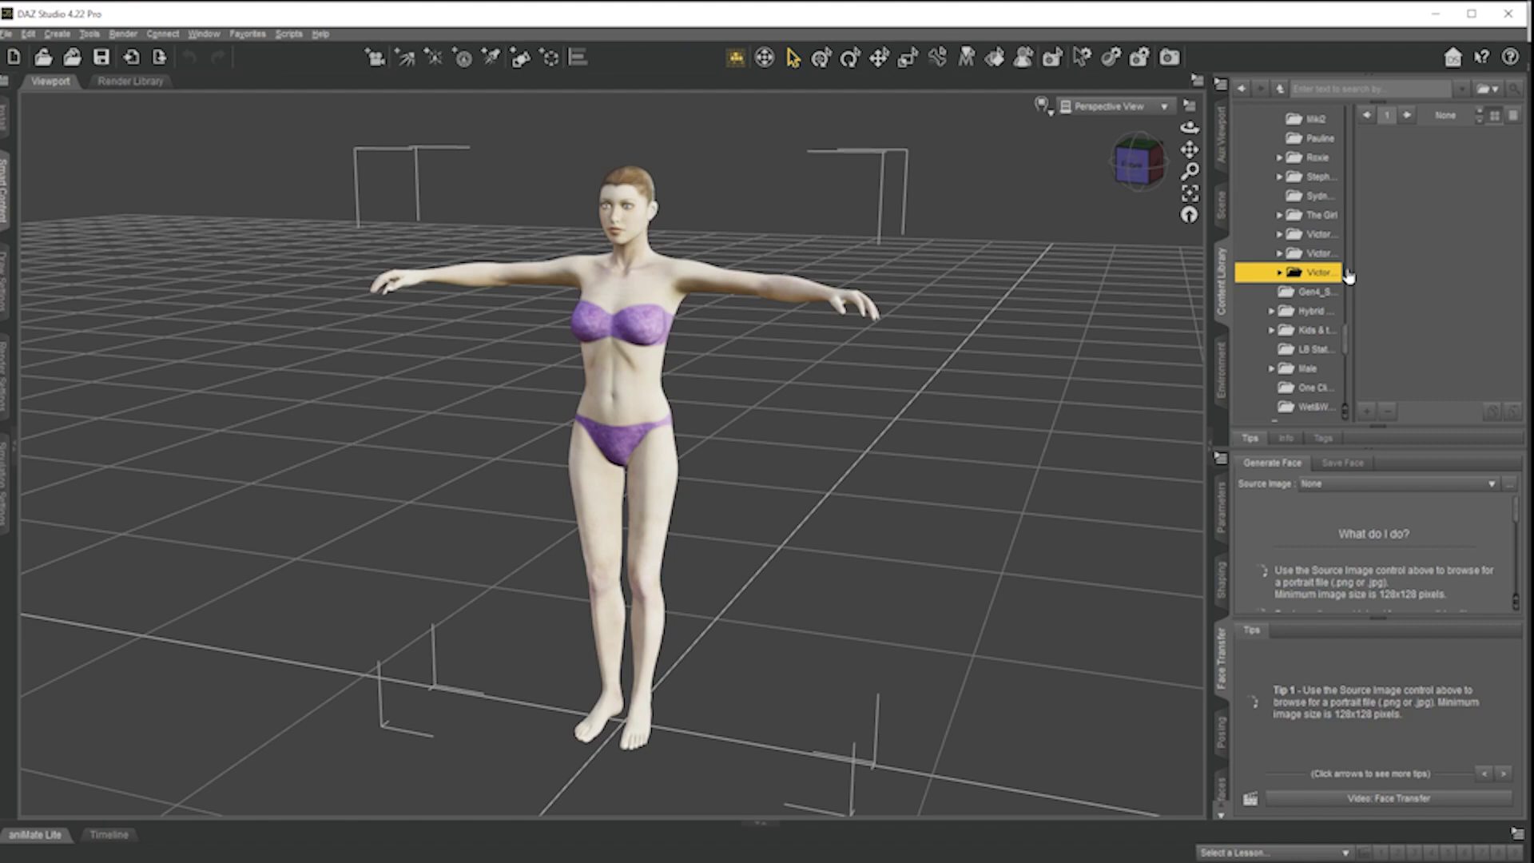
scroll(1350, 276, up, 6)
drag(1350, 267, 1391, 263)
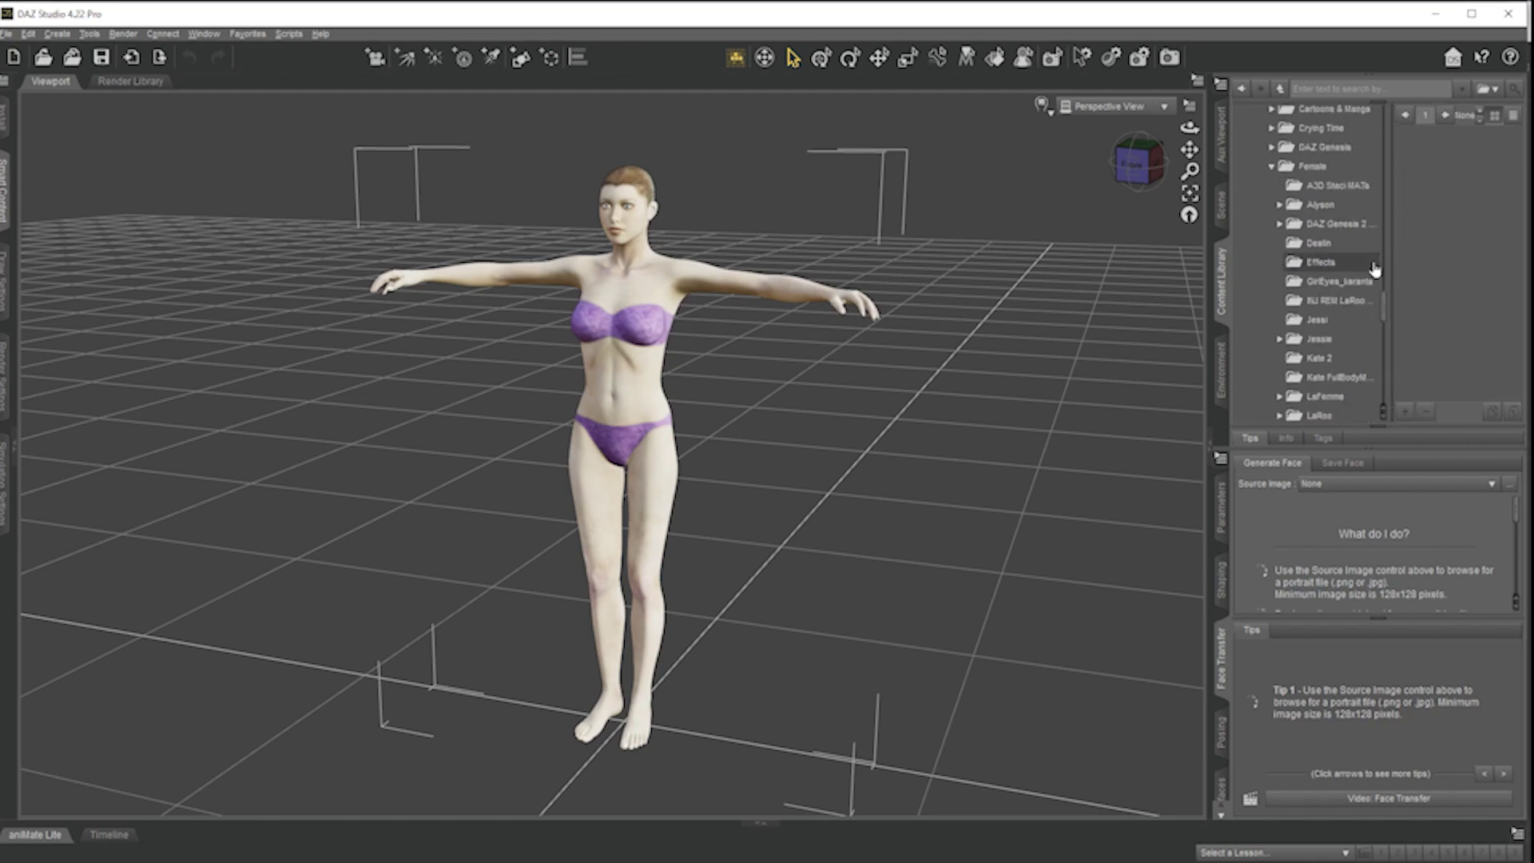
drag(1213, 288, 1110, 285)
scroll(1222, 295, down, 3)
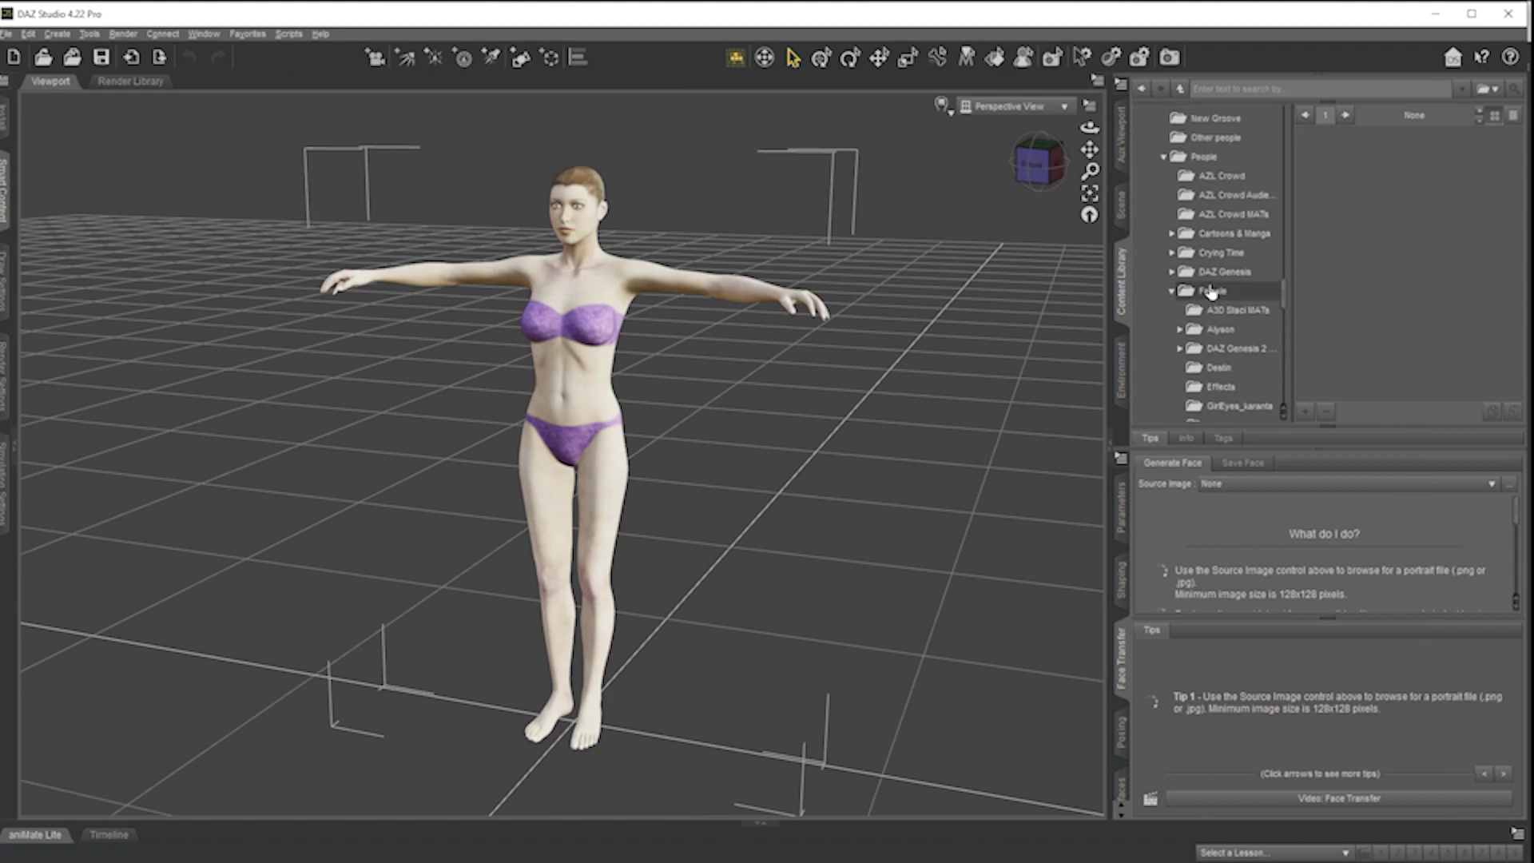
scroll(1243, 323, down, 1)
- Open the Victoria 4 folder and show its 14 Felony skin presets
click(1220, 367)
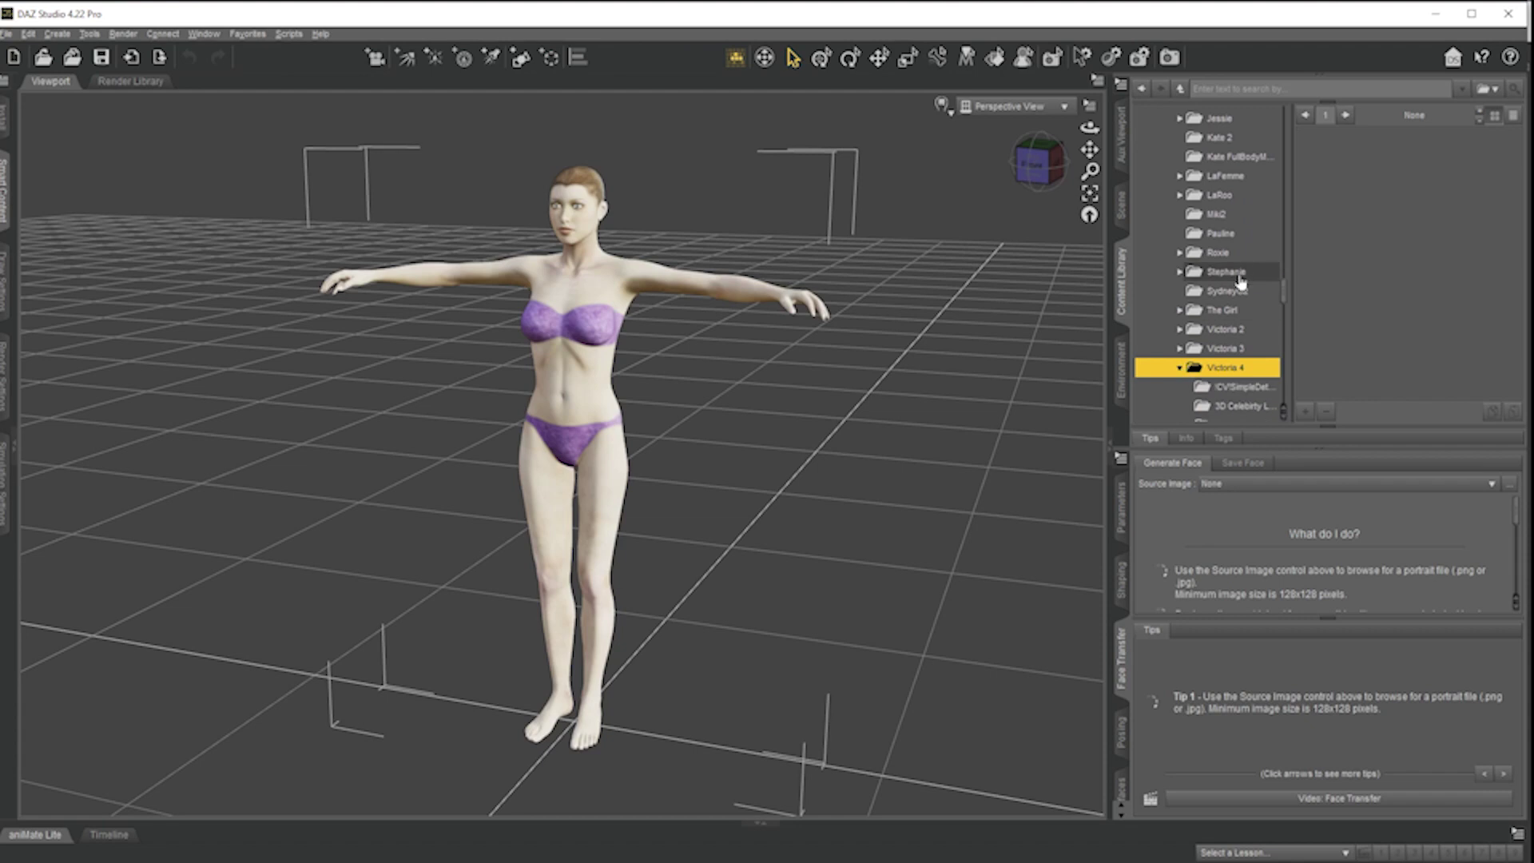
scroll(1239, 281, down, 5)
scroll(1246, 316, up, 2)
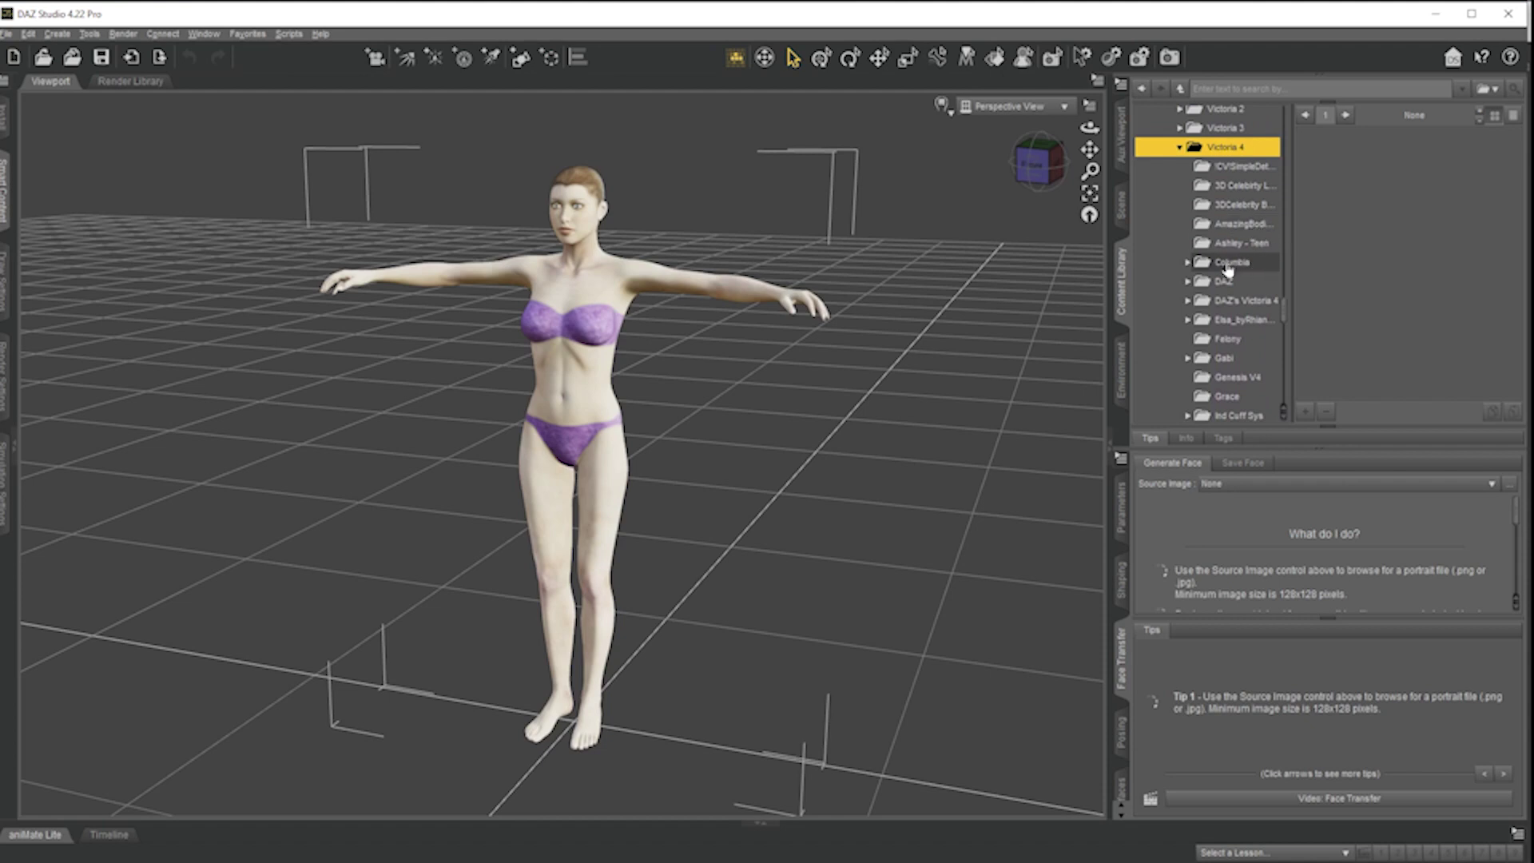
click(1227, 339)
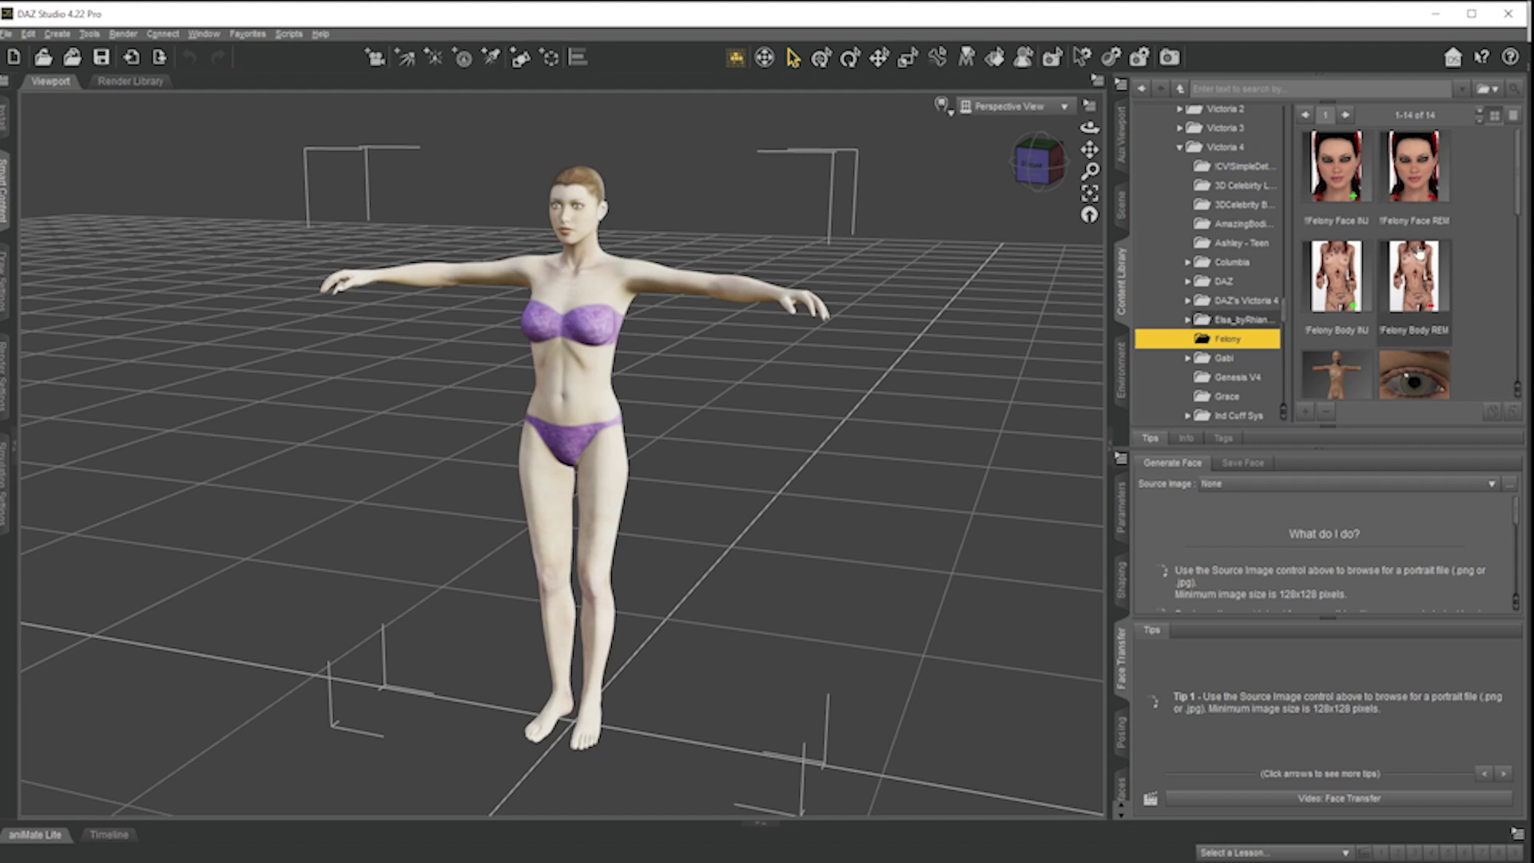
scroll(1406, 264, down, 5)
scroll(1403, 268, up, 5)
scroll(1358, 199, down, 3)
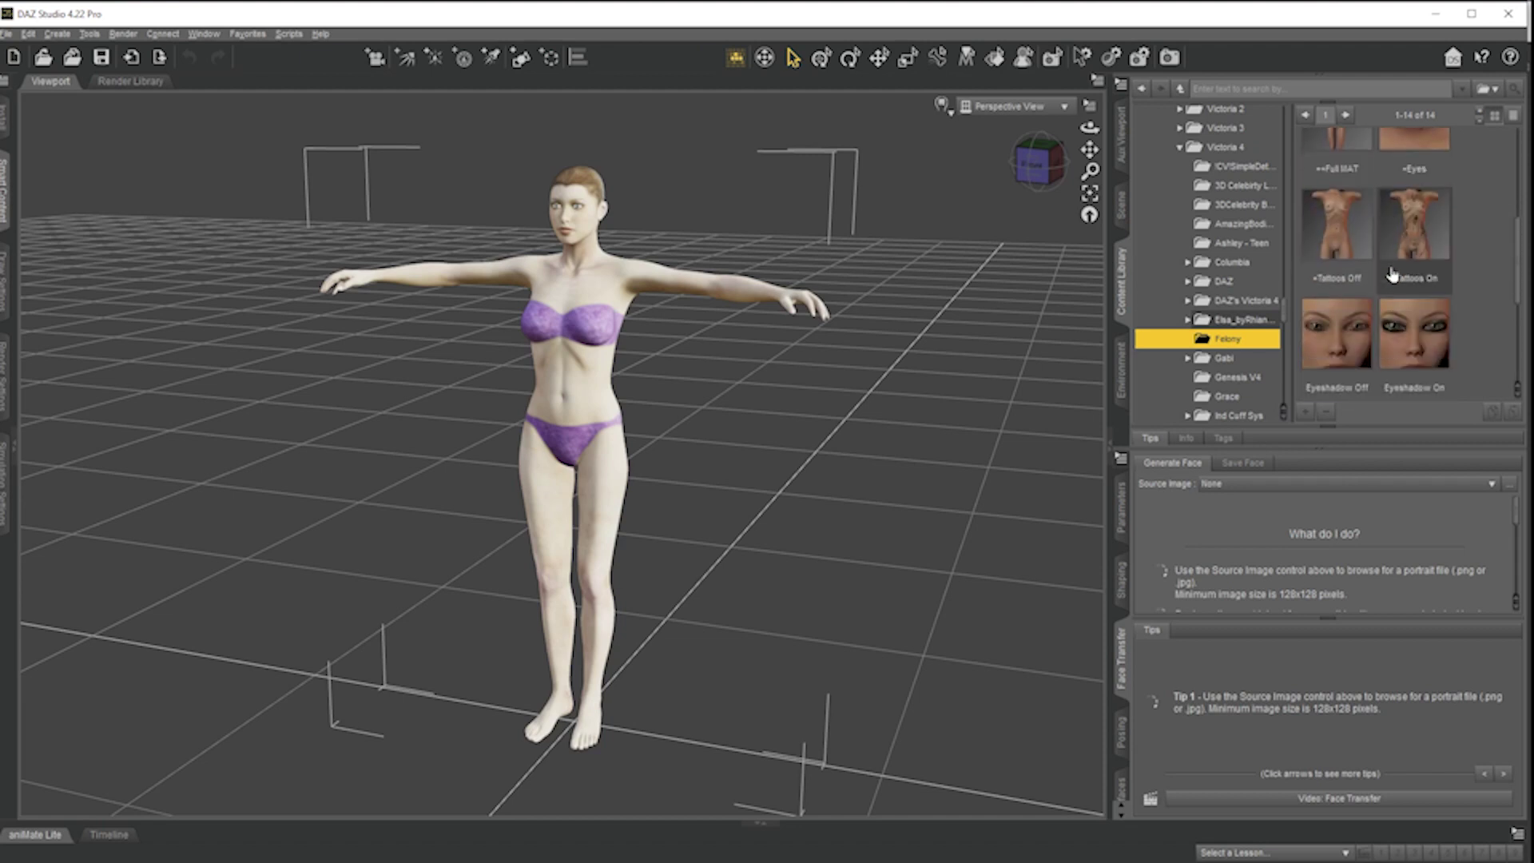
- Apply the Felony Full MAT skin to Victoria 4.2, then face her front-on and select her head
double_click(1336, 163)
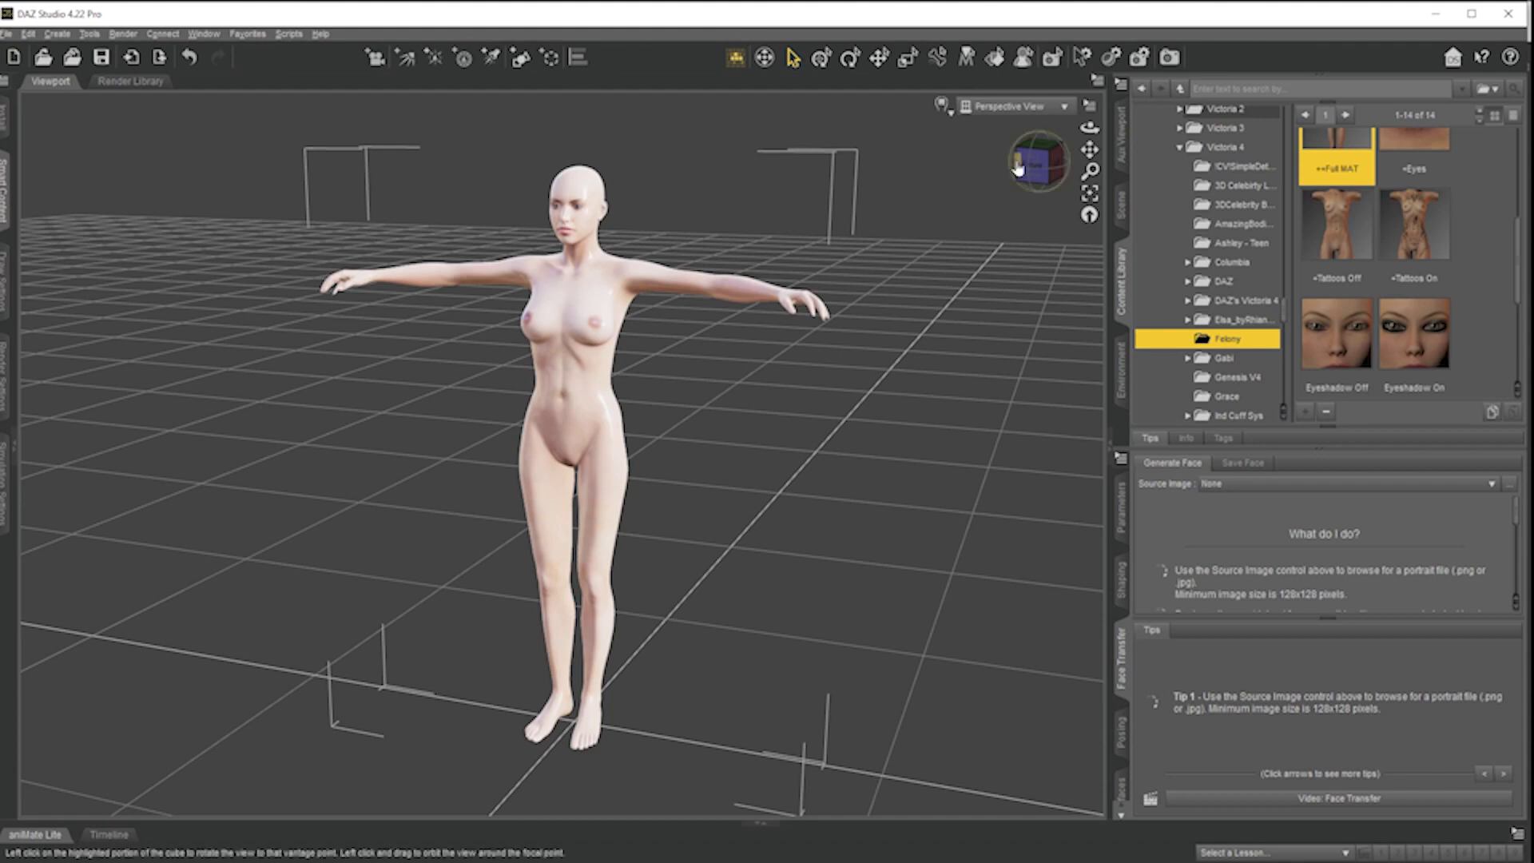
drag(1017, 166, 953, 171)
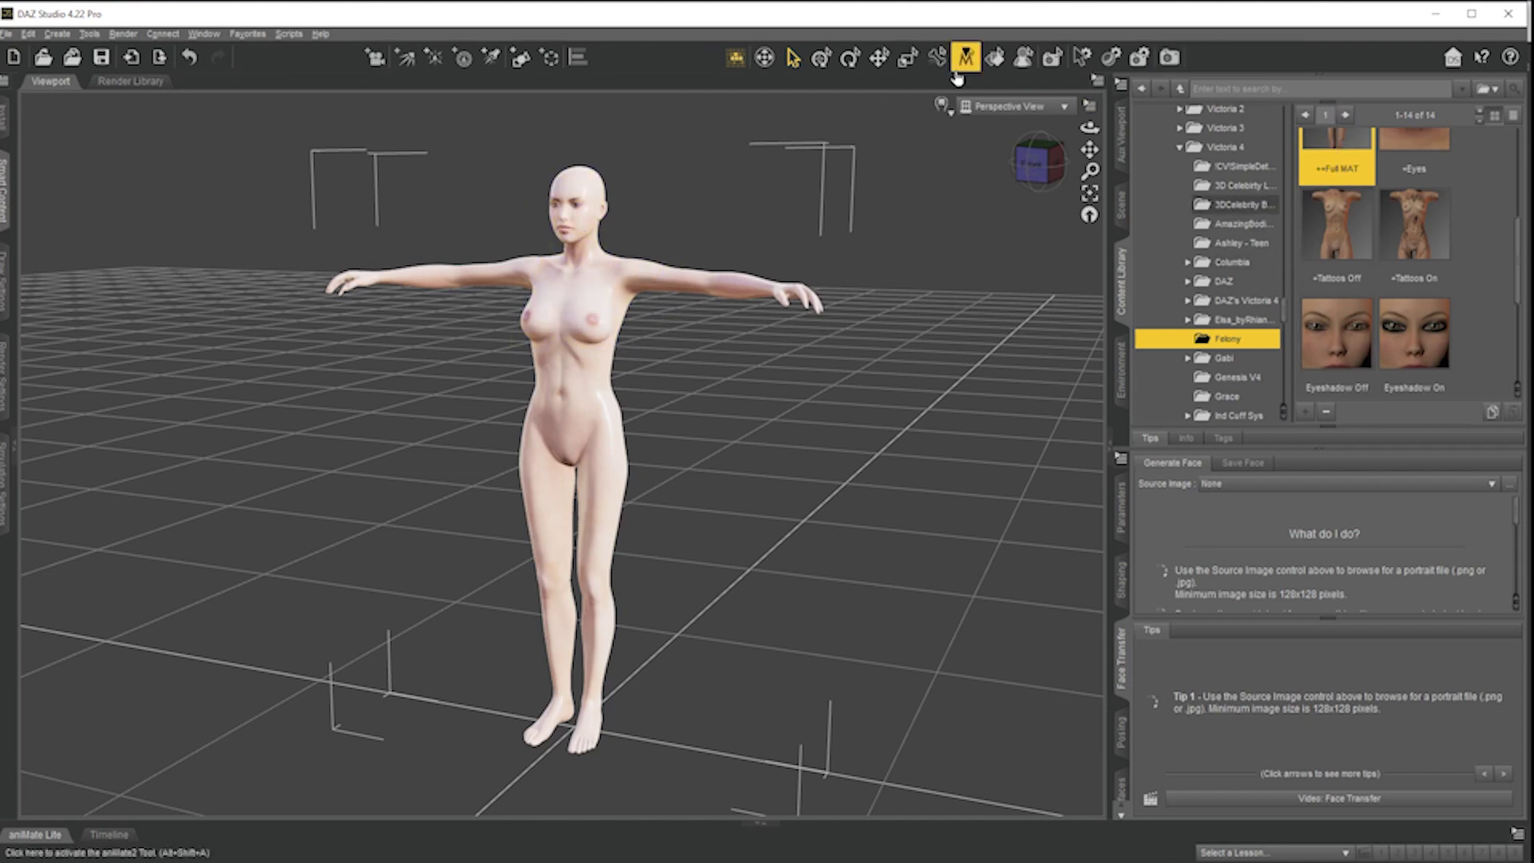
scroll(520, 239, up, 5)
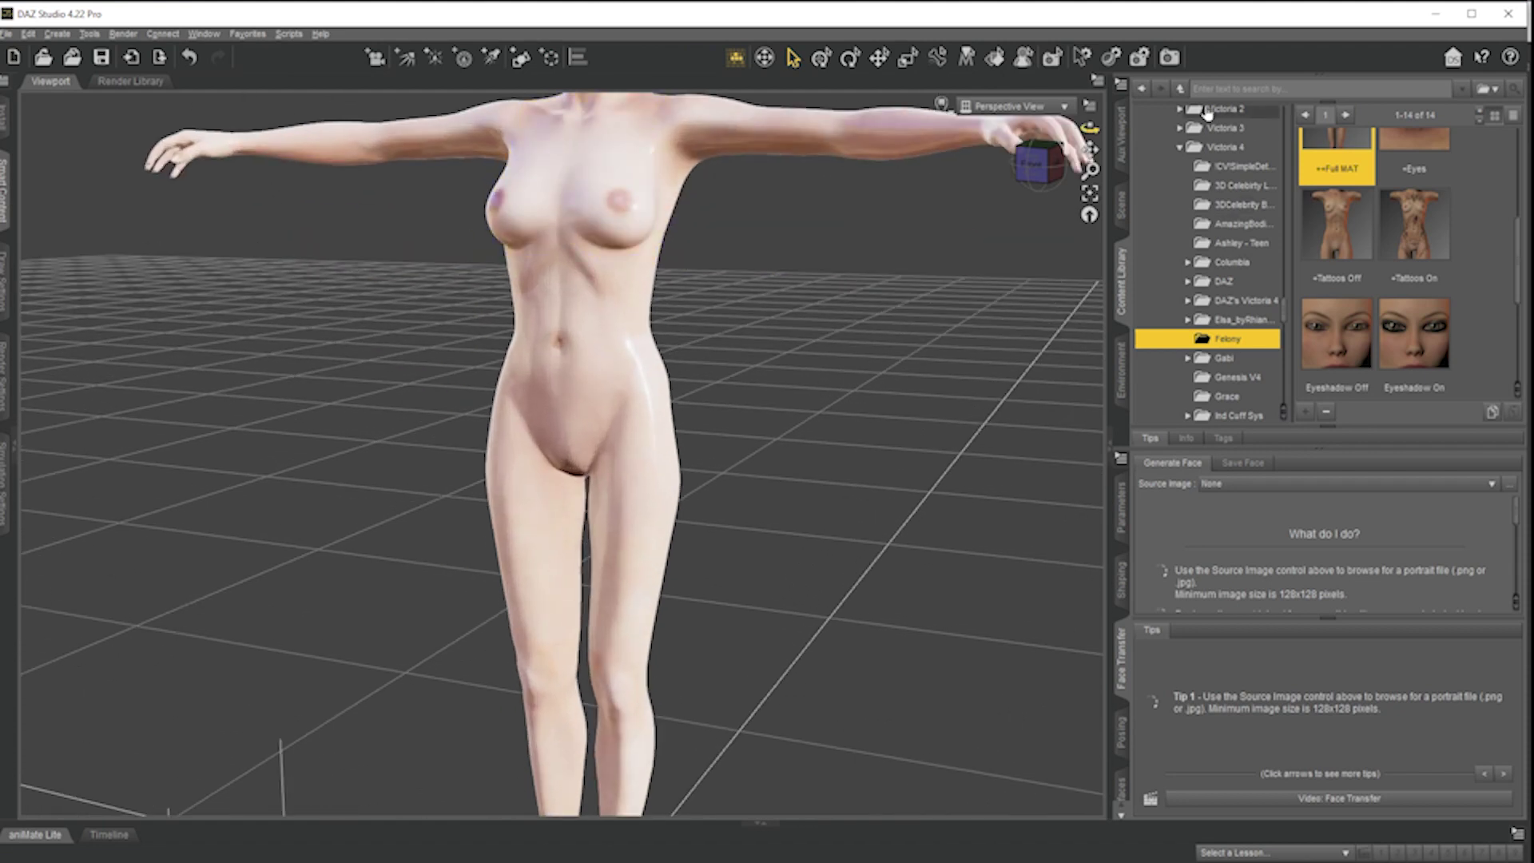
scroll(767, 280, down, 5)
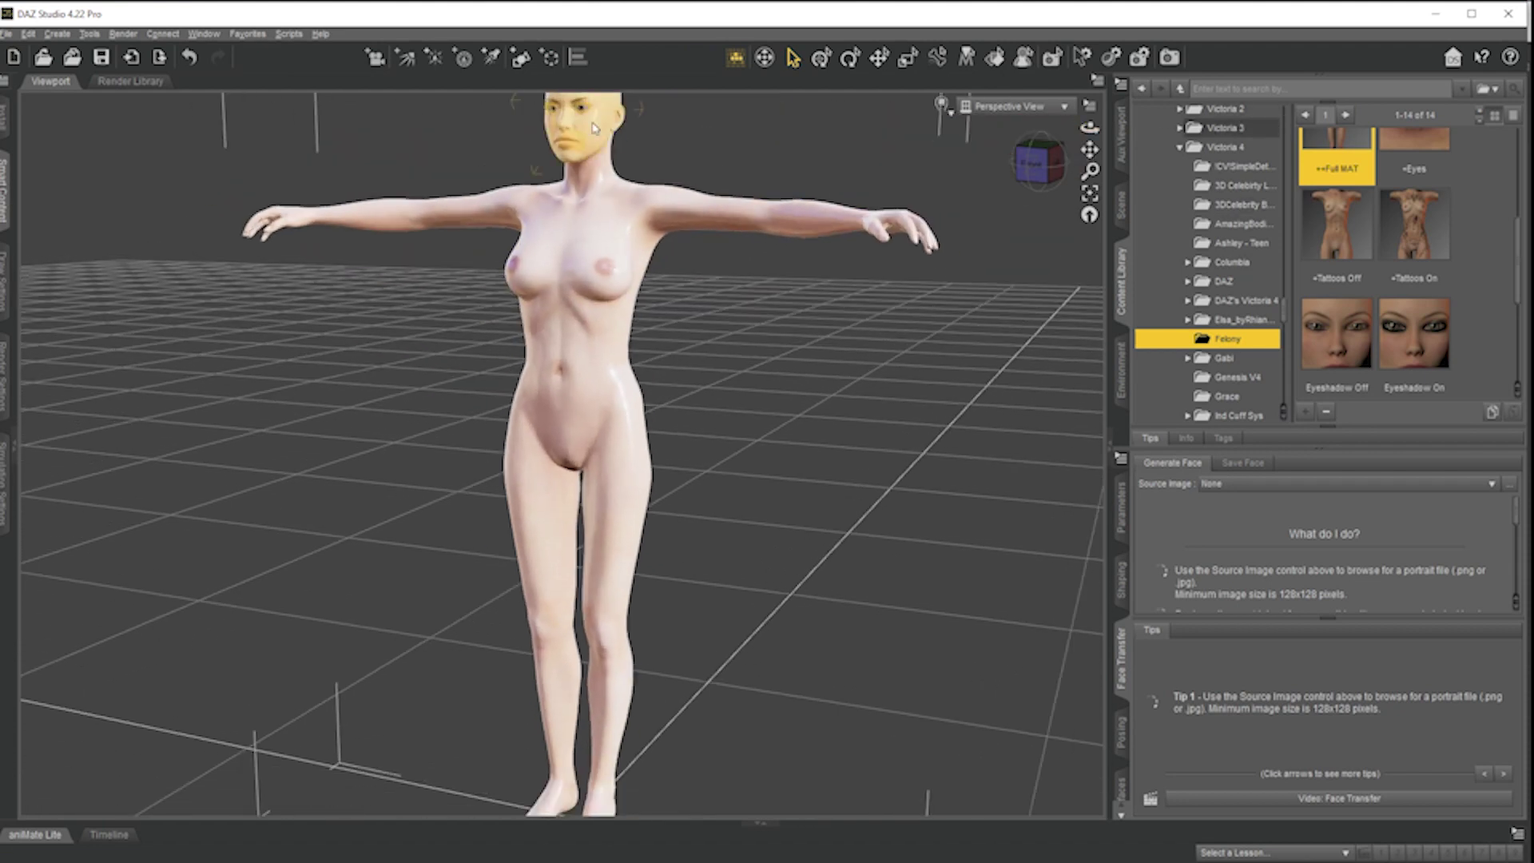
click(593, 127)
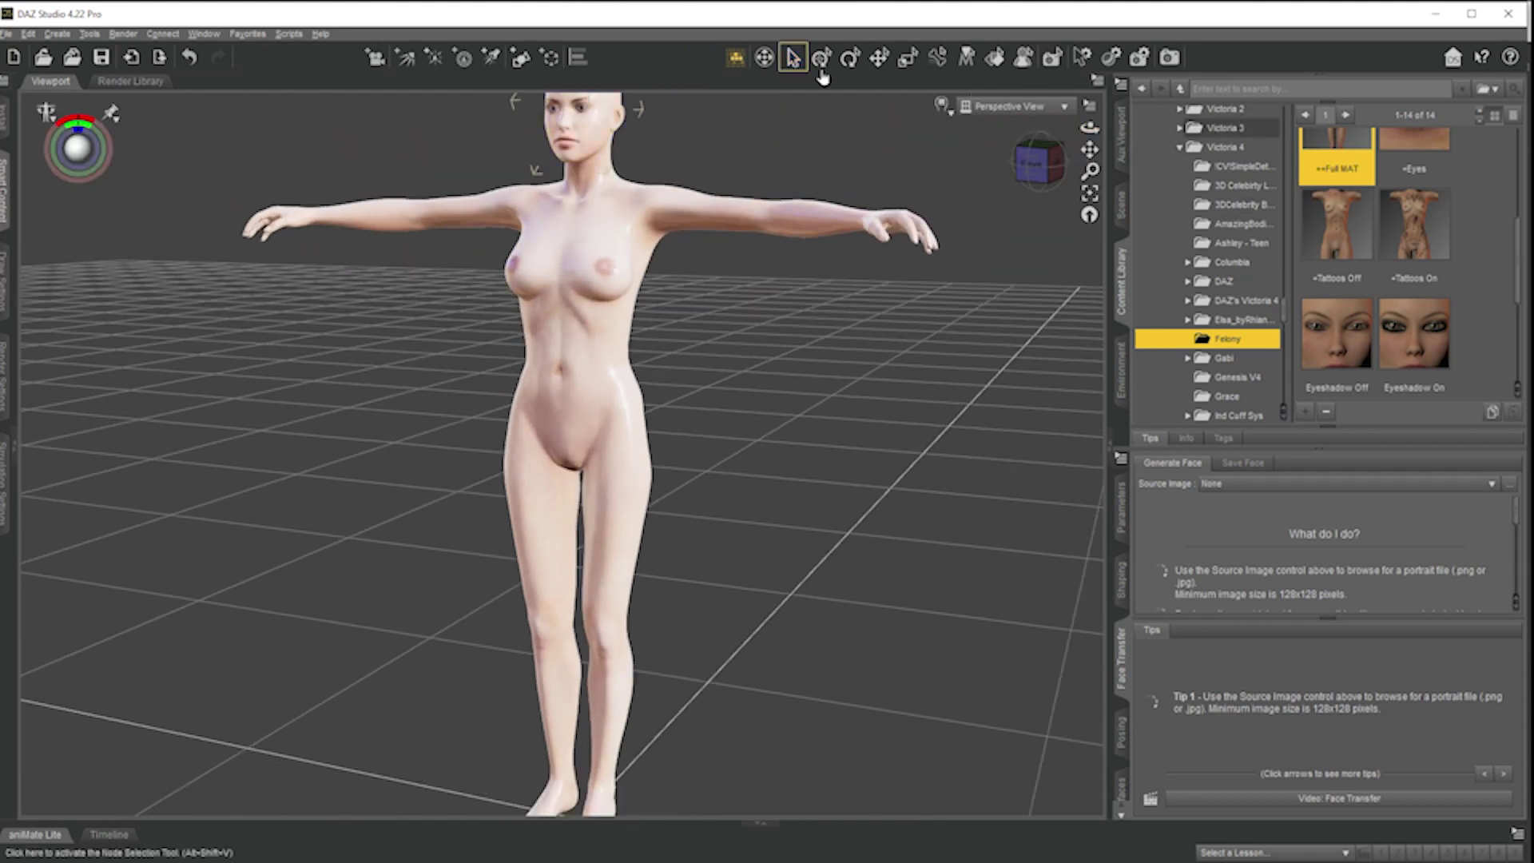
- Frame Victoria's head and make a close-up test render of the Felony skin
click(1090, 196)
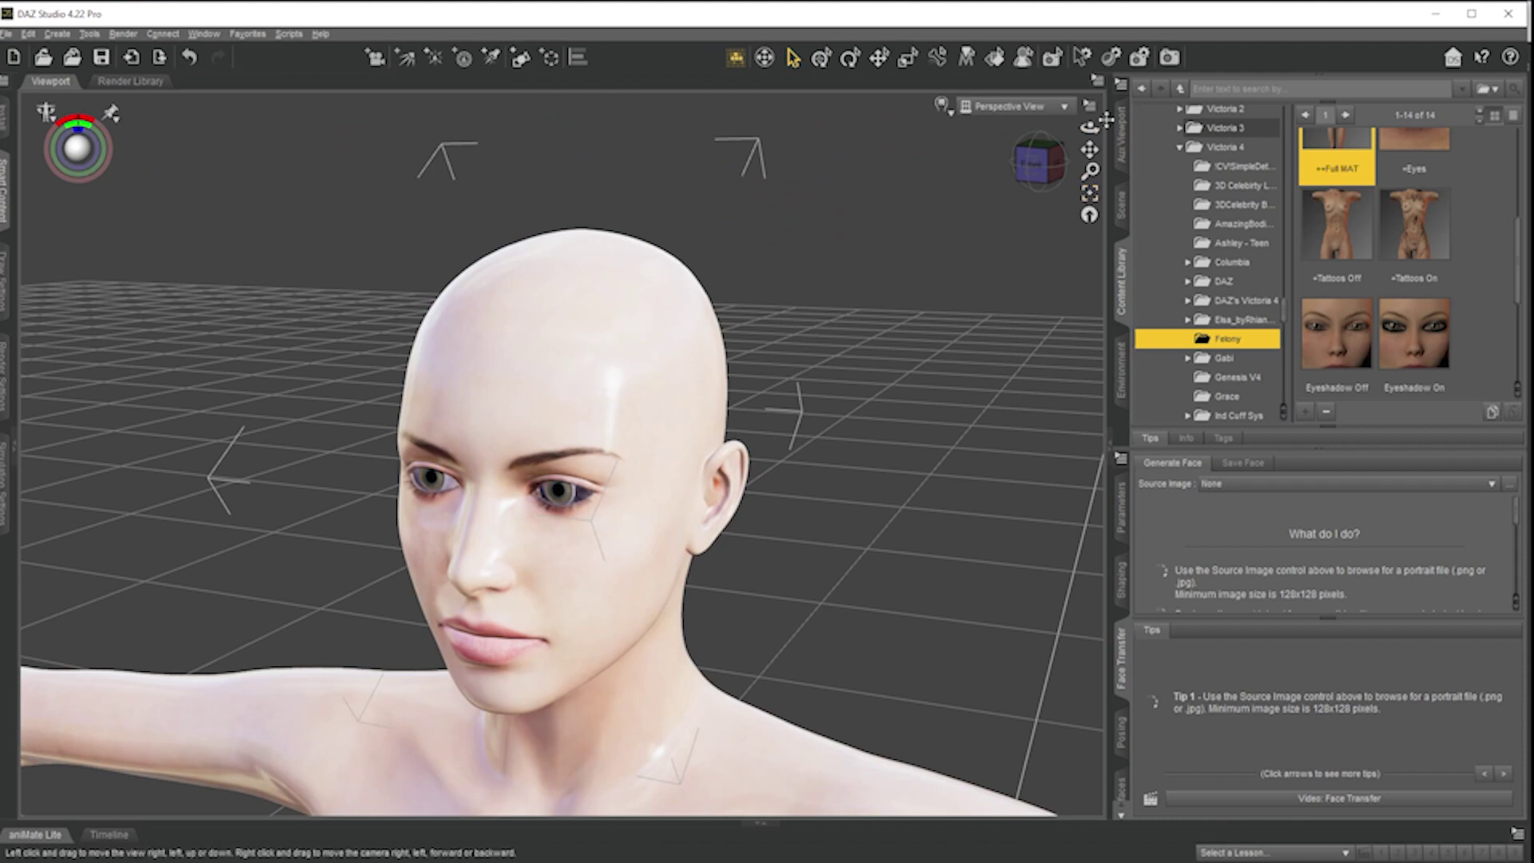
drag(1038, 164, 1044, 168)
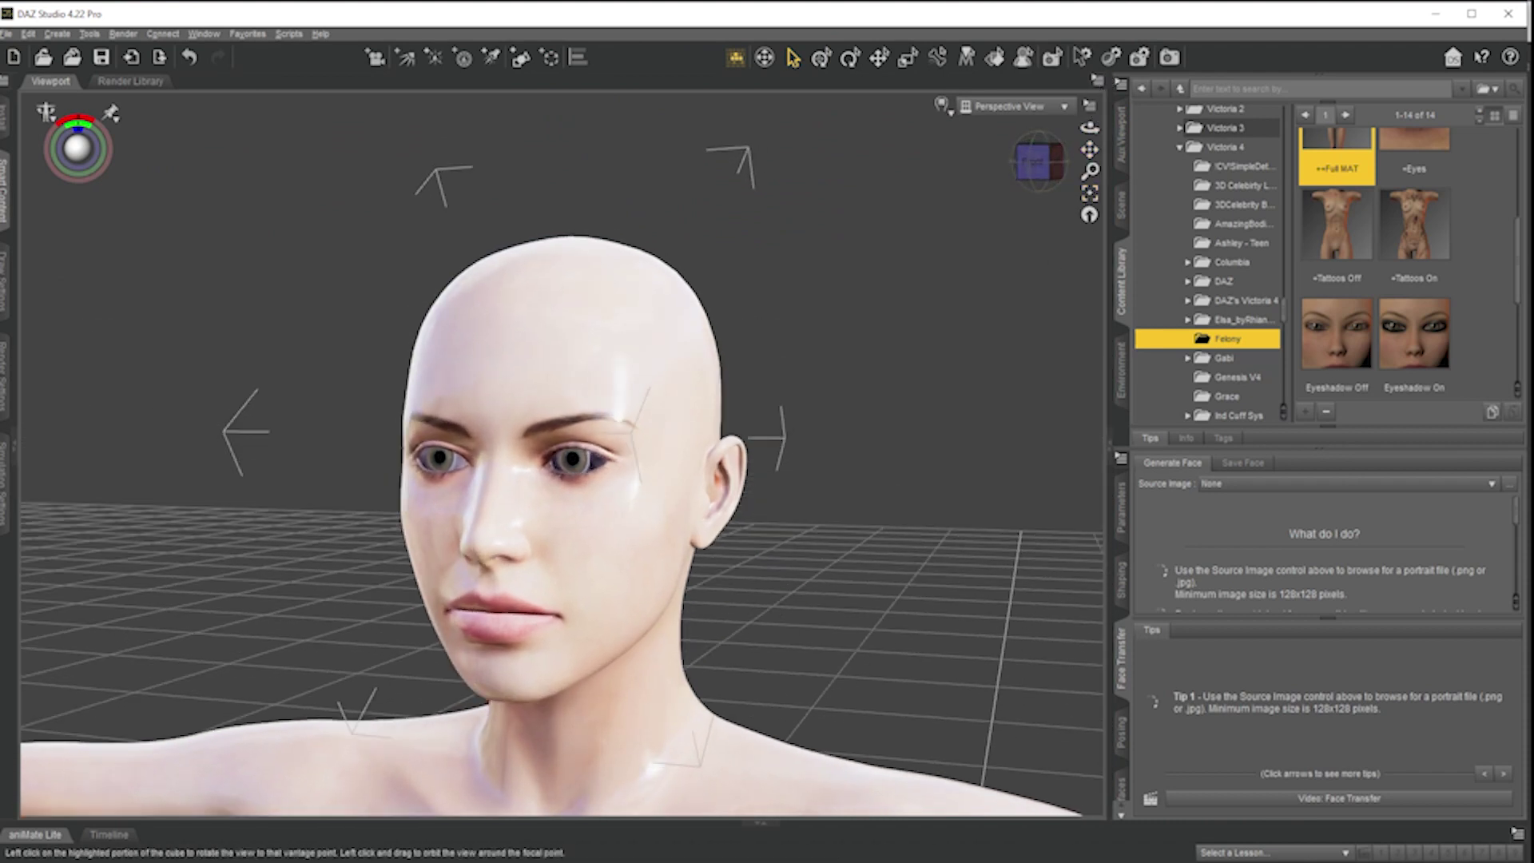
click(1170, 57)
drag(1510, 145, 532, 38)
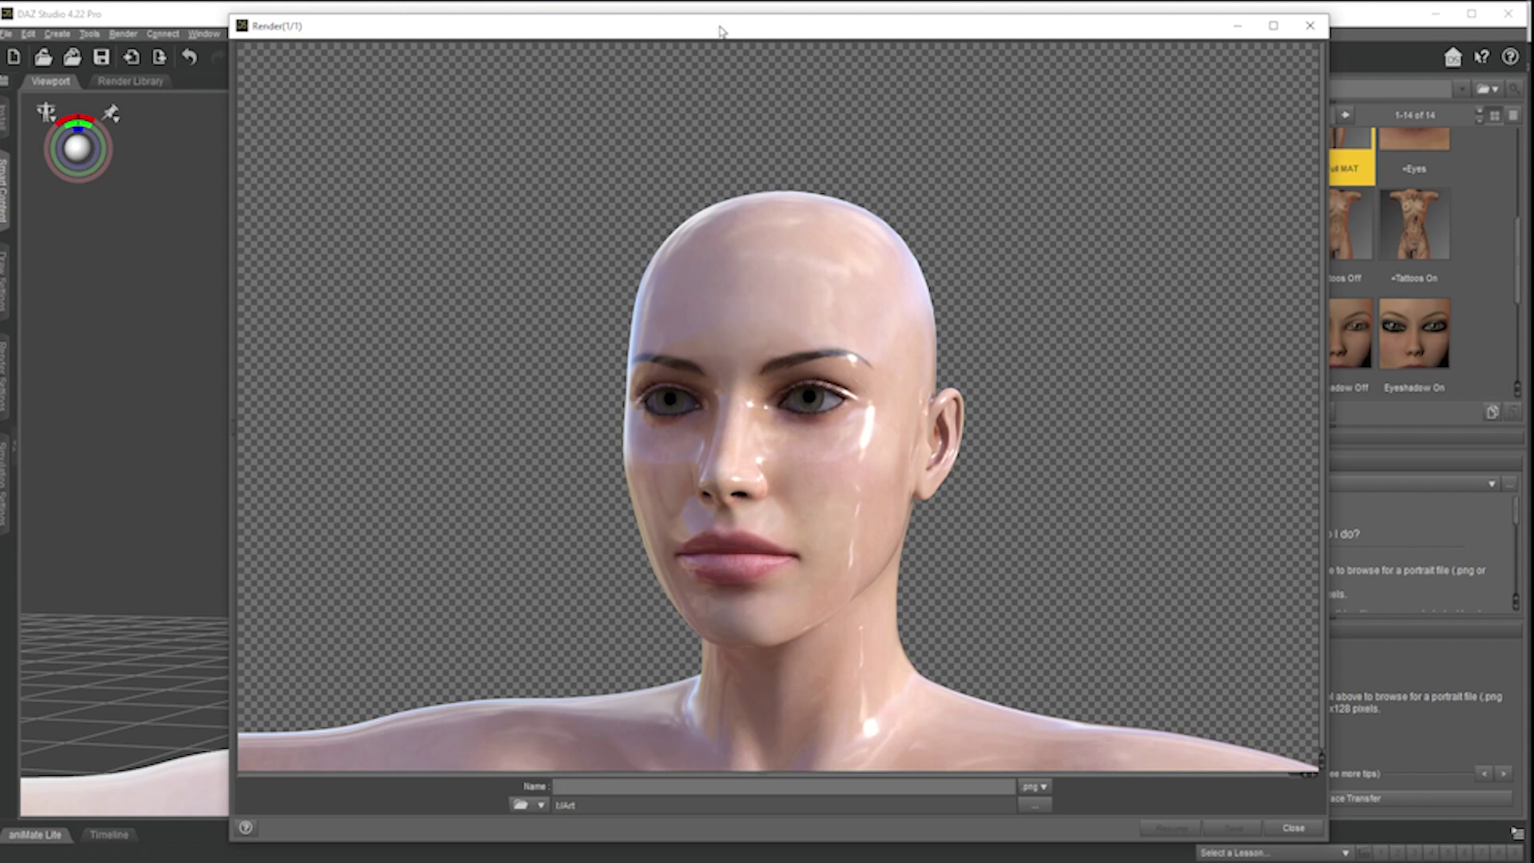
drag(717, 32, 665, 38)
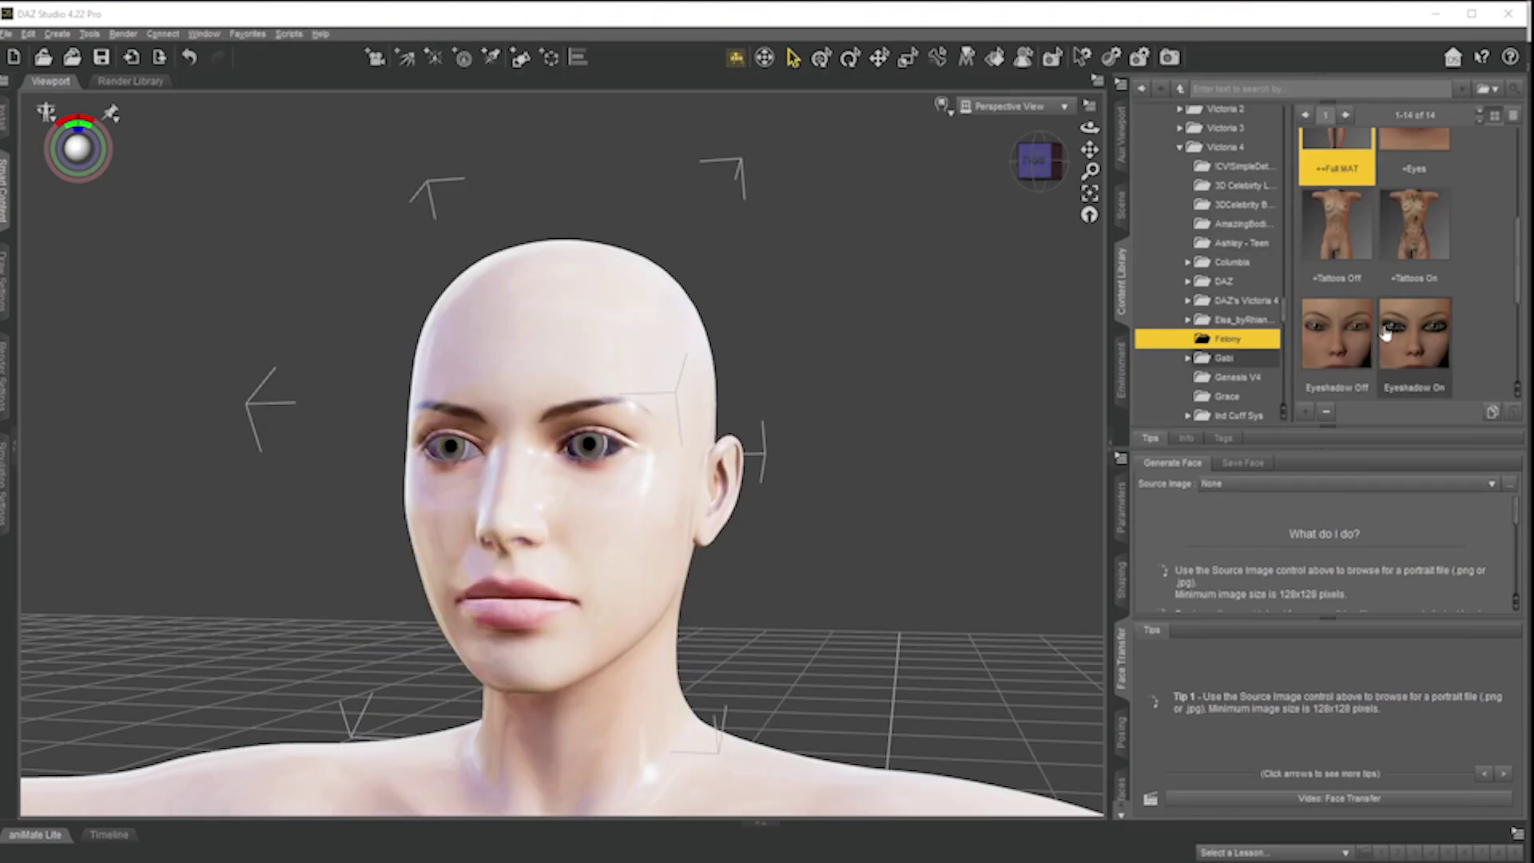
- Select Victoria 4.2's head in the Scene tab and show the 1_SkinFace surface settings
click(1121, 205)
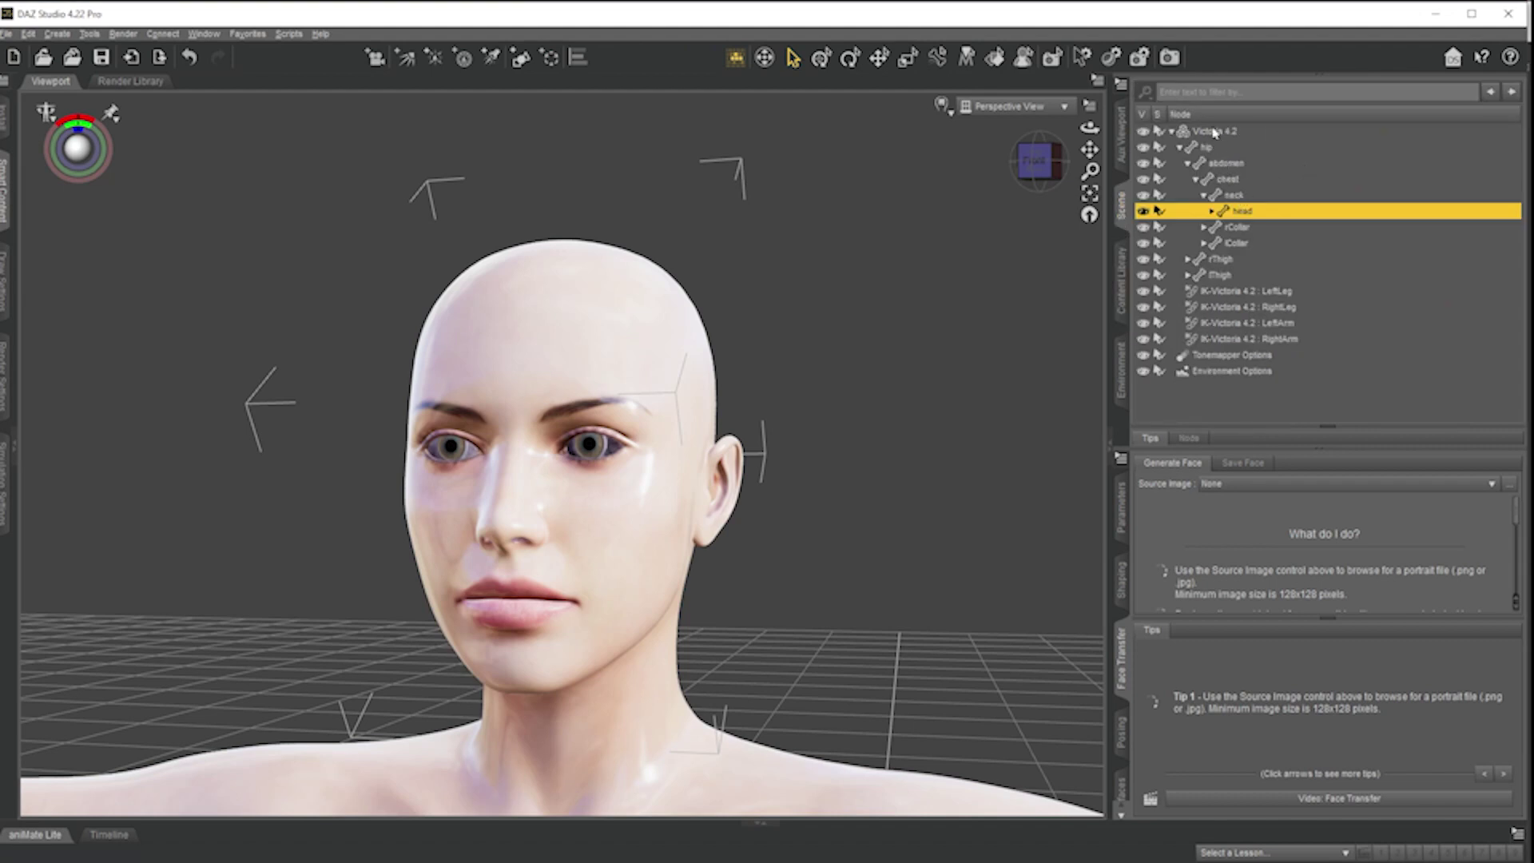
click(1274, 136)
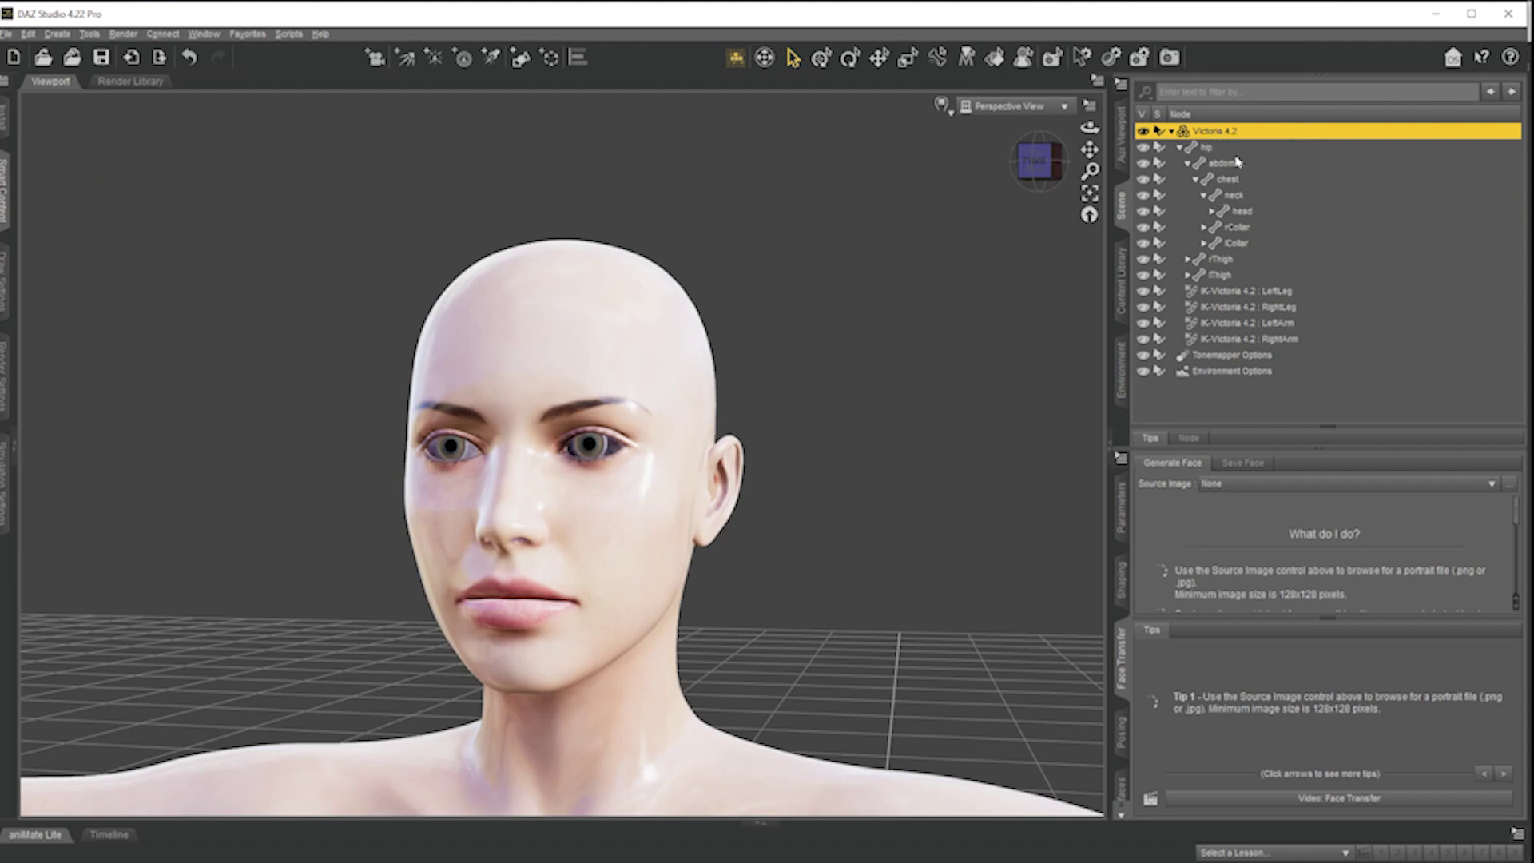
click(1243, 213)
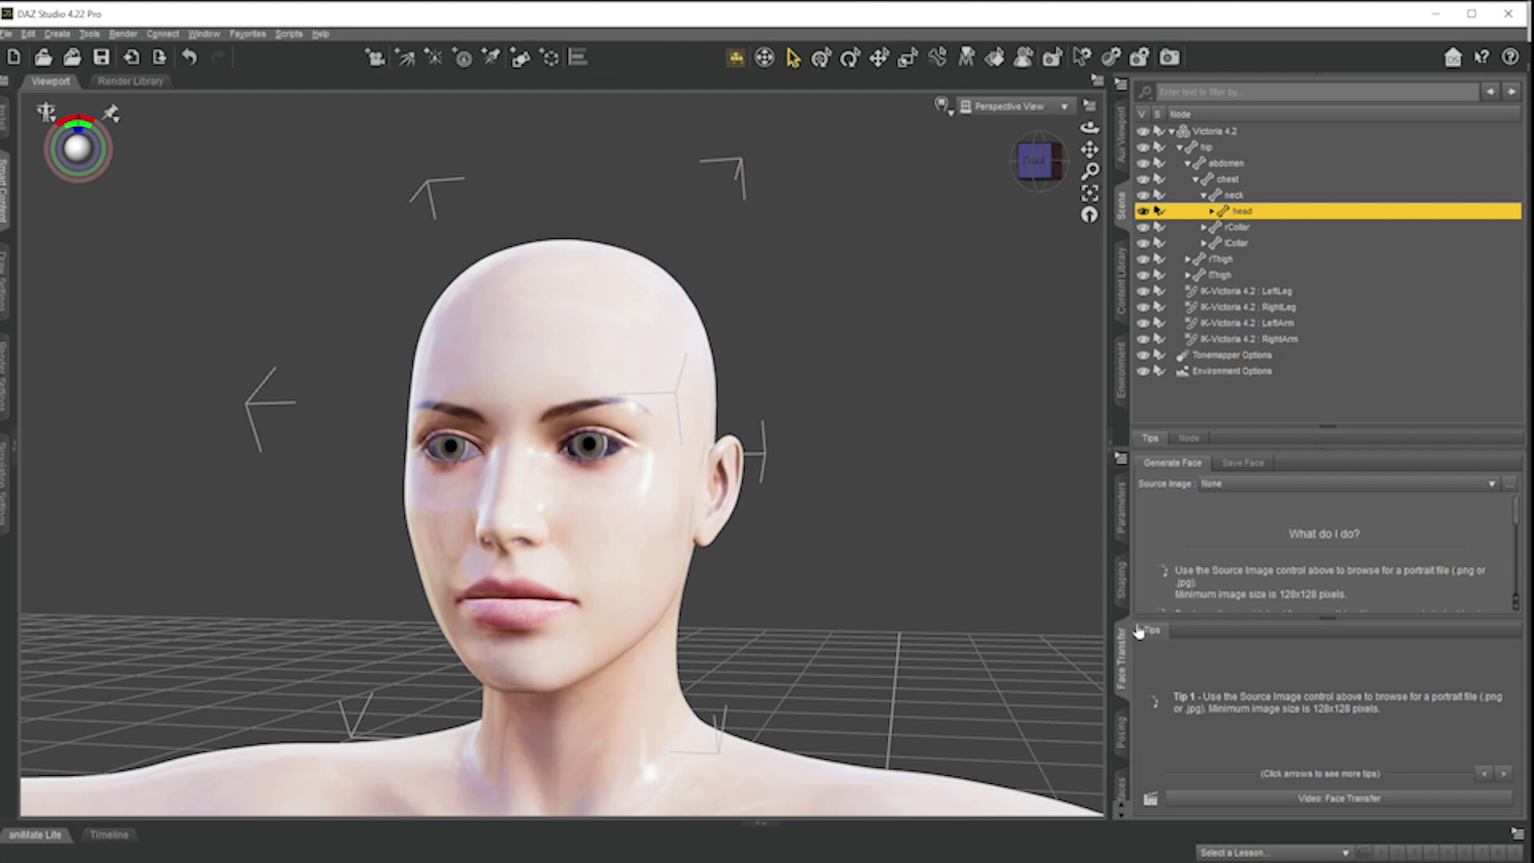
click(1121, 788)
click(1139, 544)
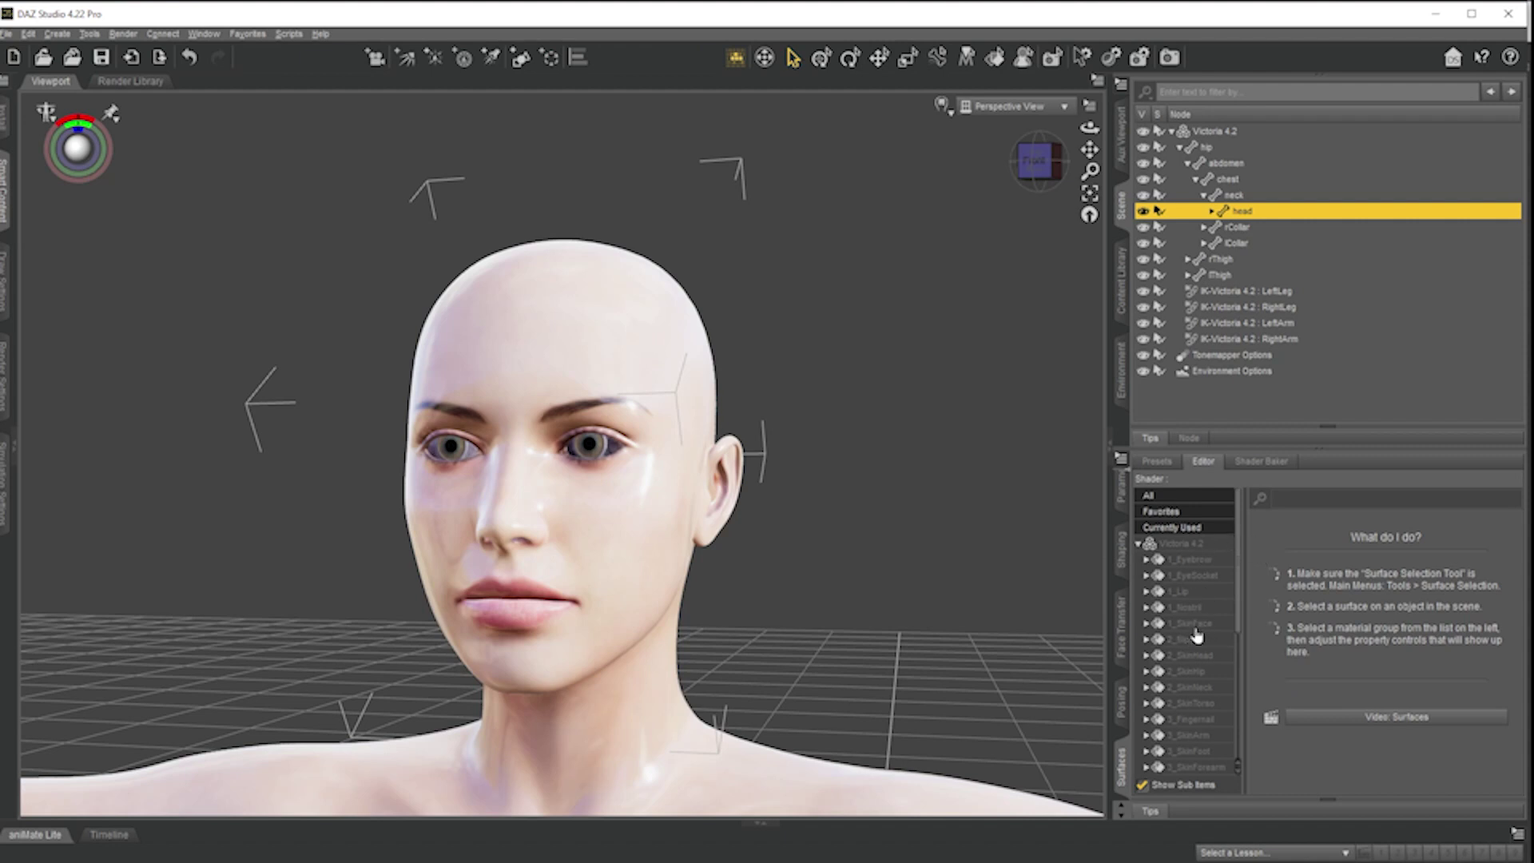
click(1195, 624)
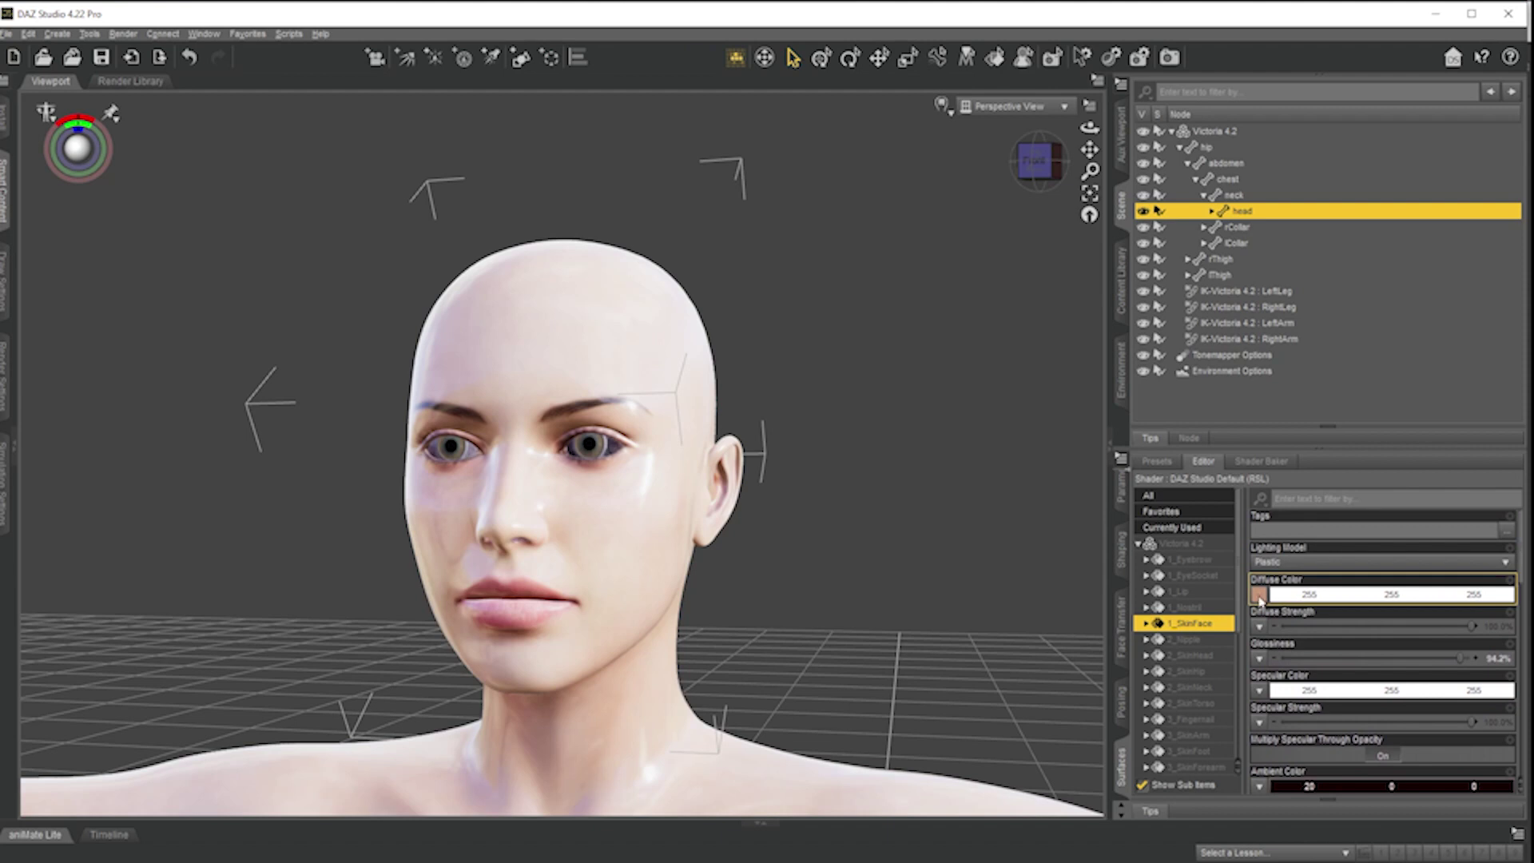
- Reselect 1_SkinFace and scroll through its shader properties to review ambient and bump values
scroll(1278, 616, down, 9)
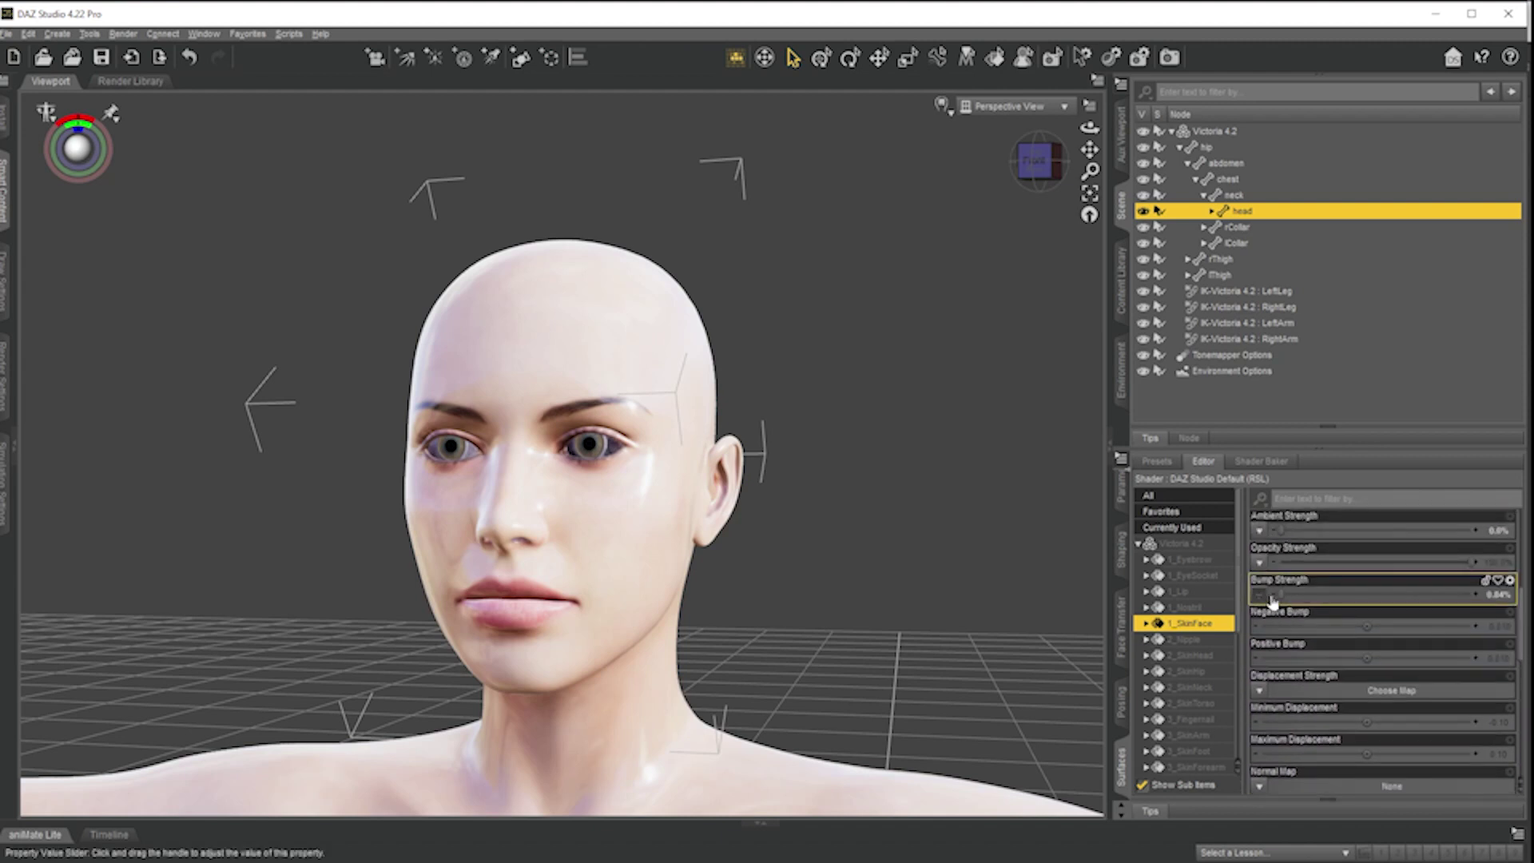
scroll(1310, 639, down, 4)
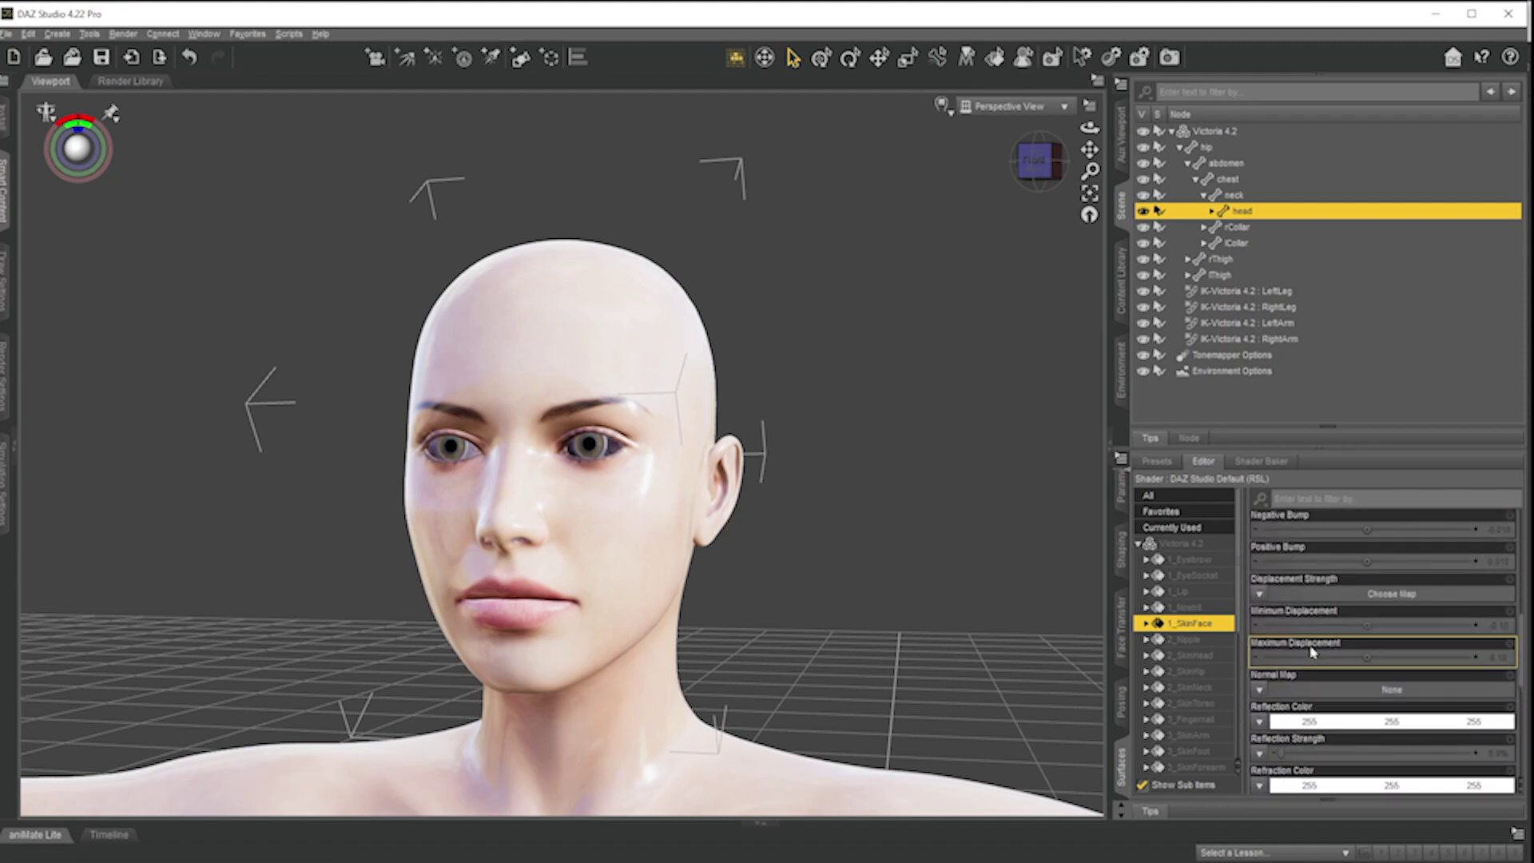
scroll(1286, 731, down, 2)
scroll(1286, 731, down, 3)
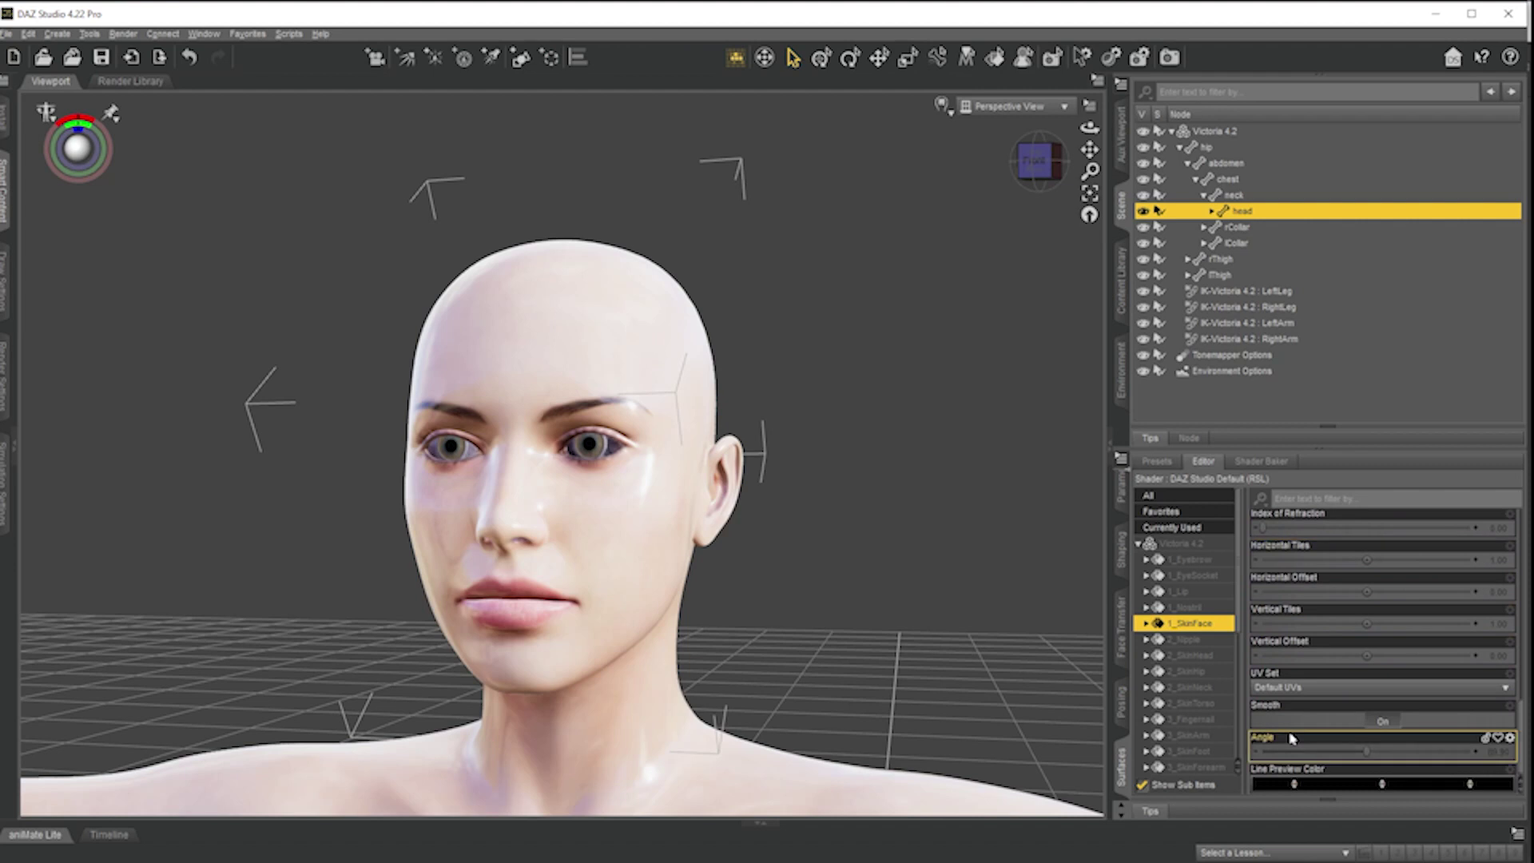
scroll(1318, 707, up, 8)
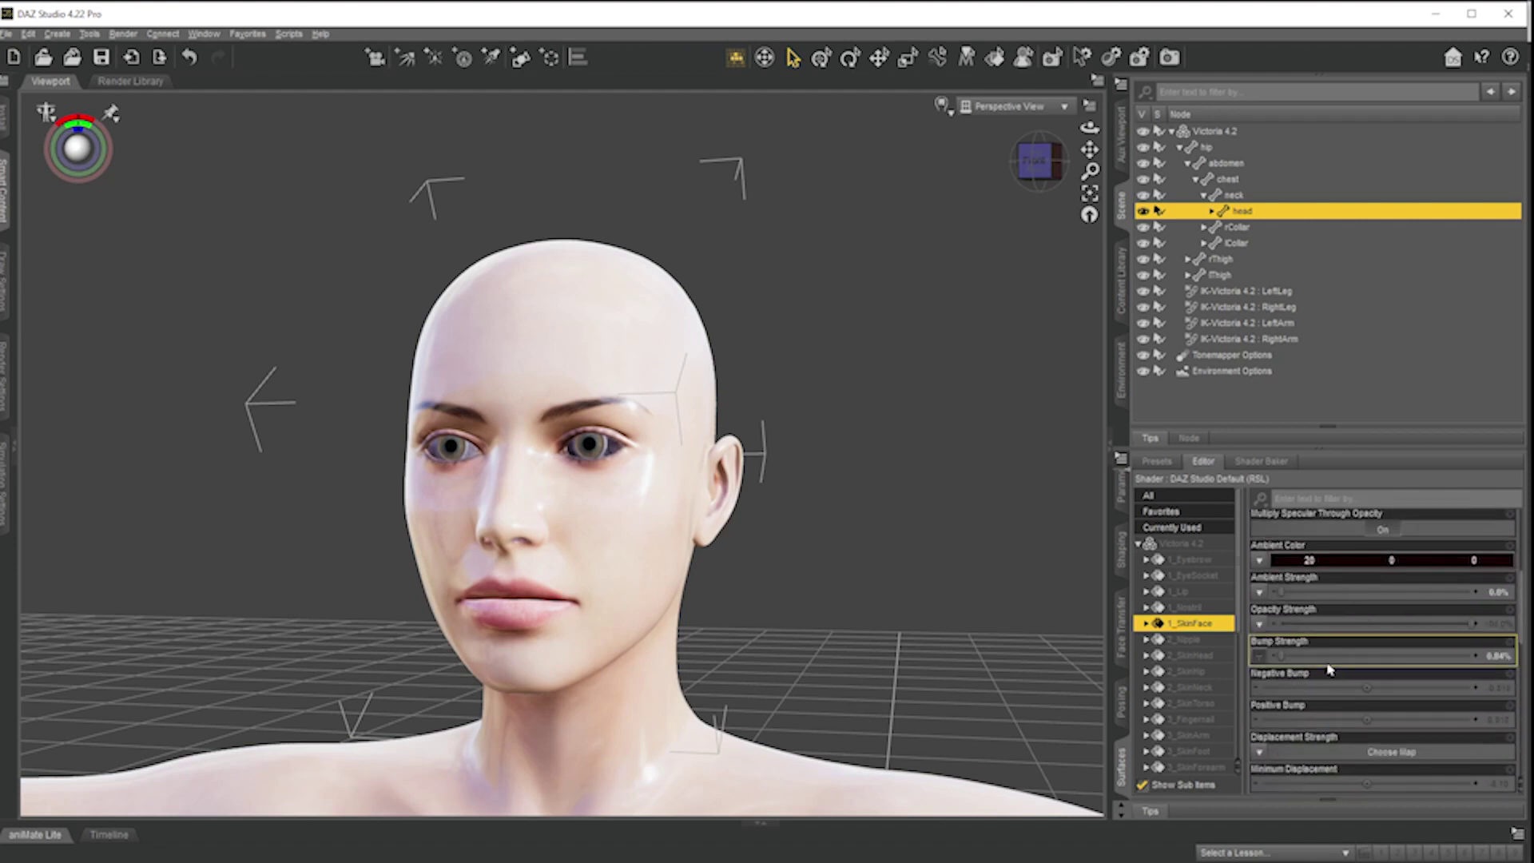
scroll(1310, 687, up, 3)
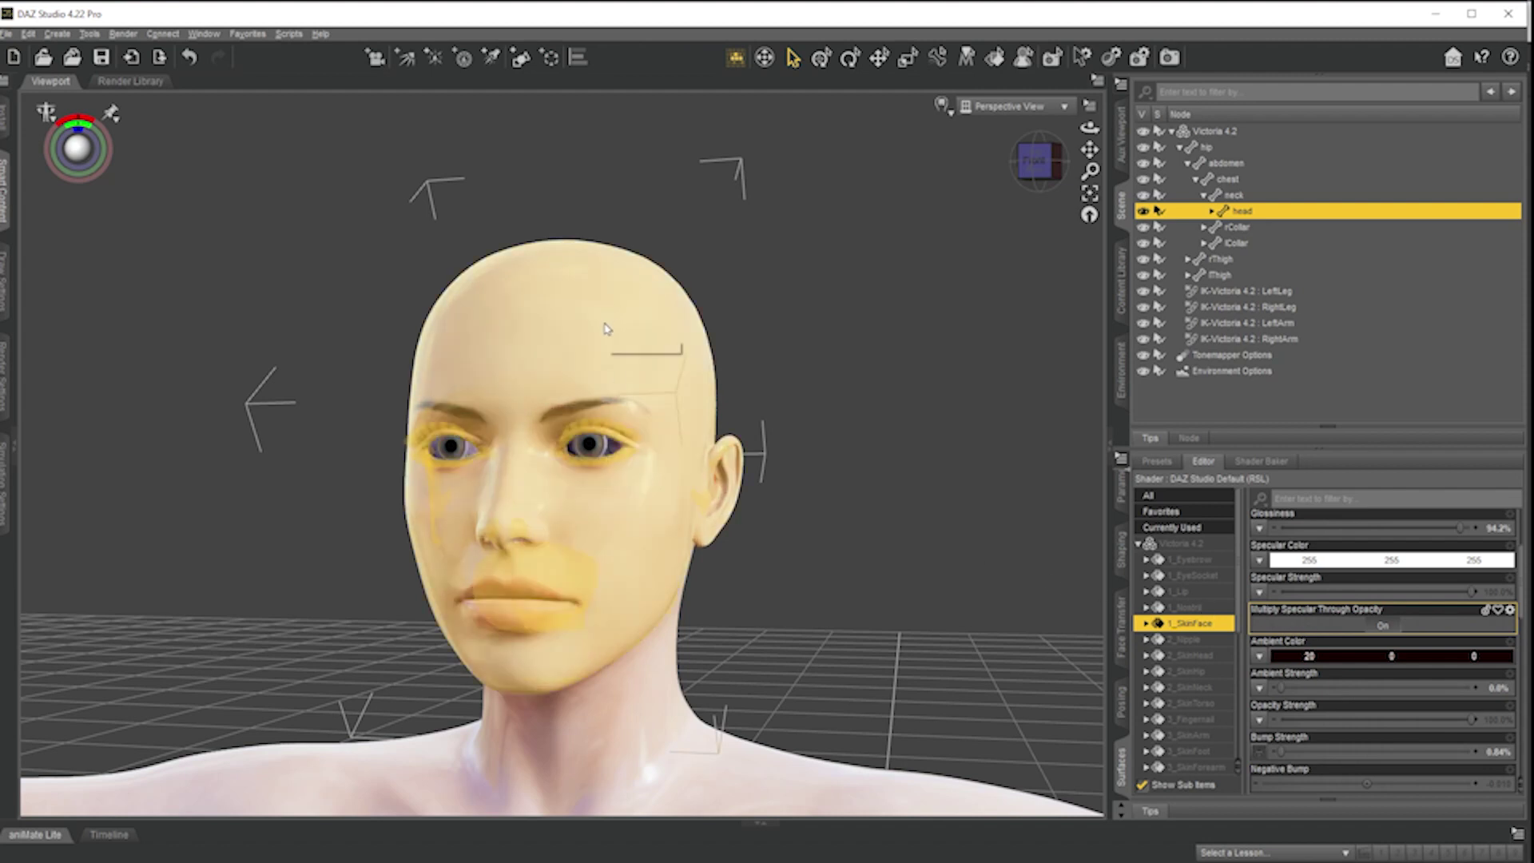
click(642, 300)
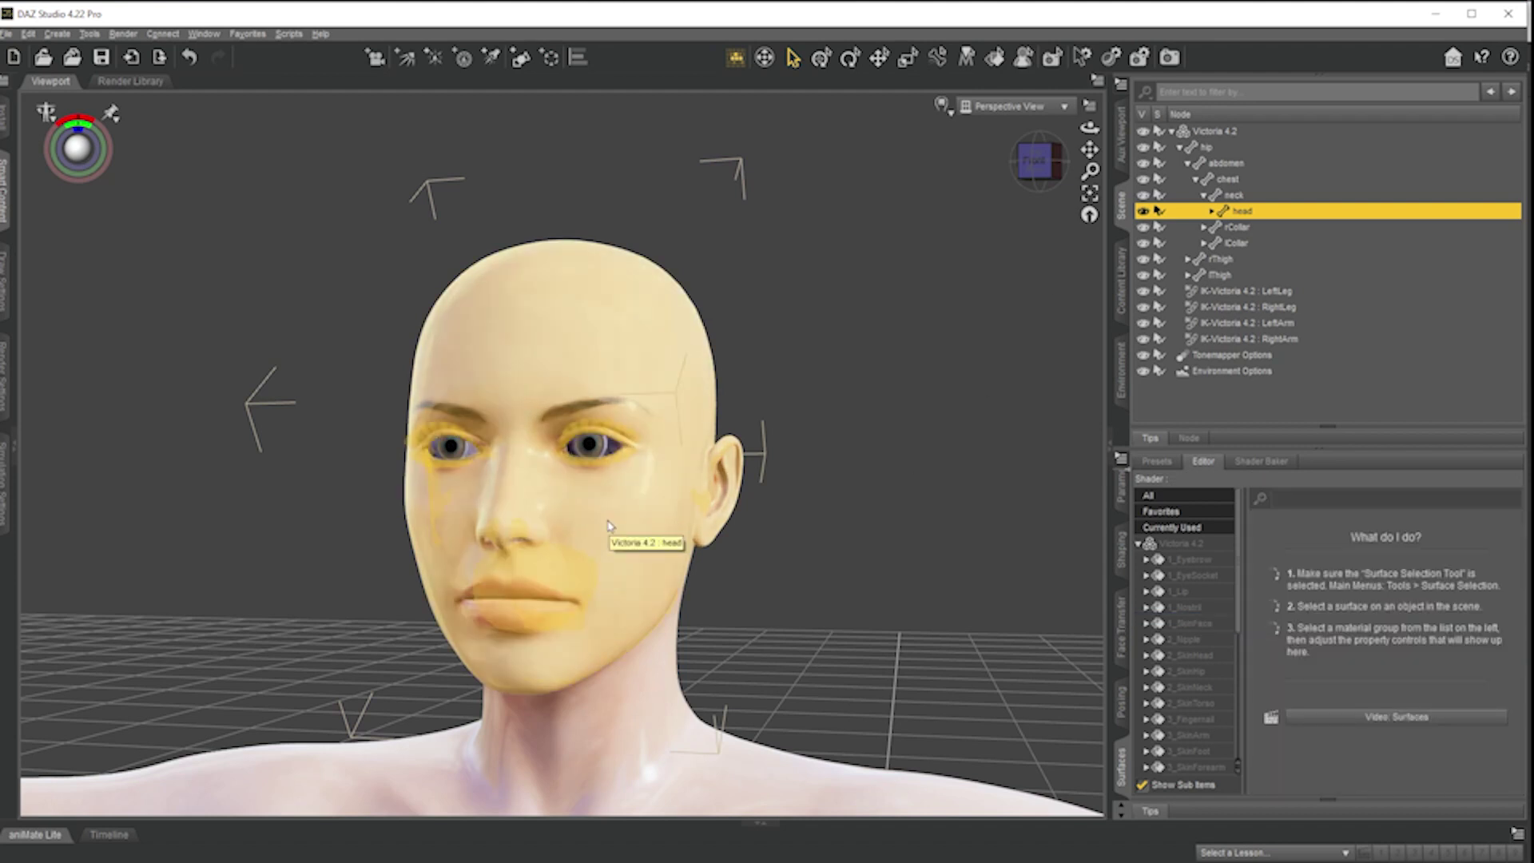
click(1198, 623)
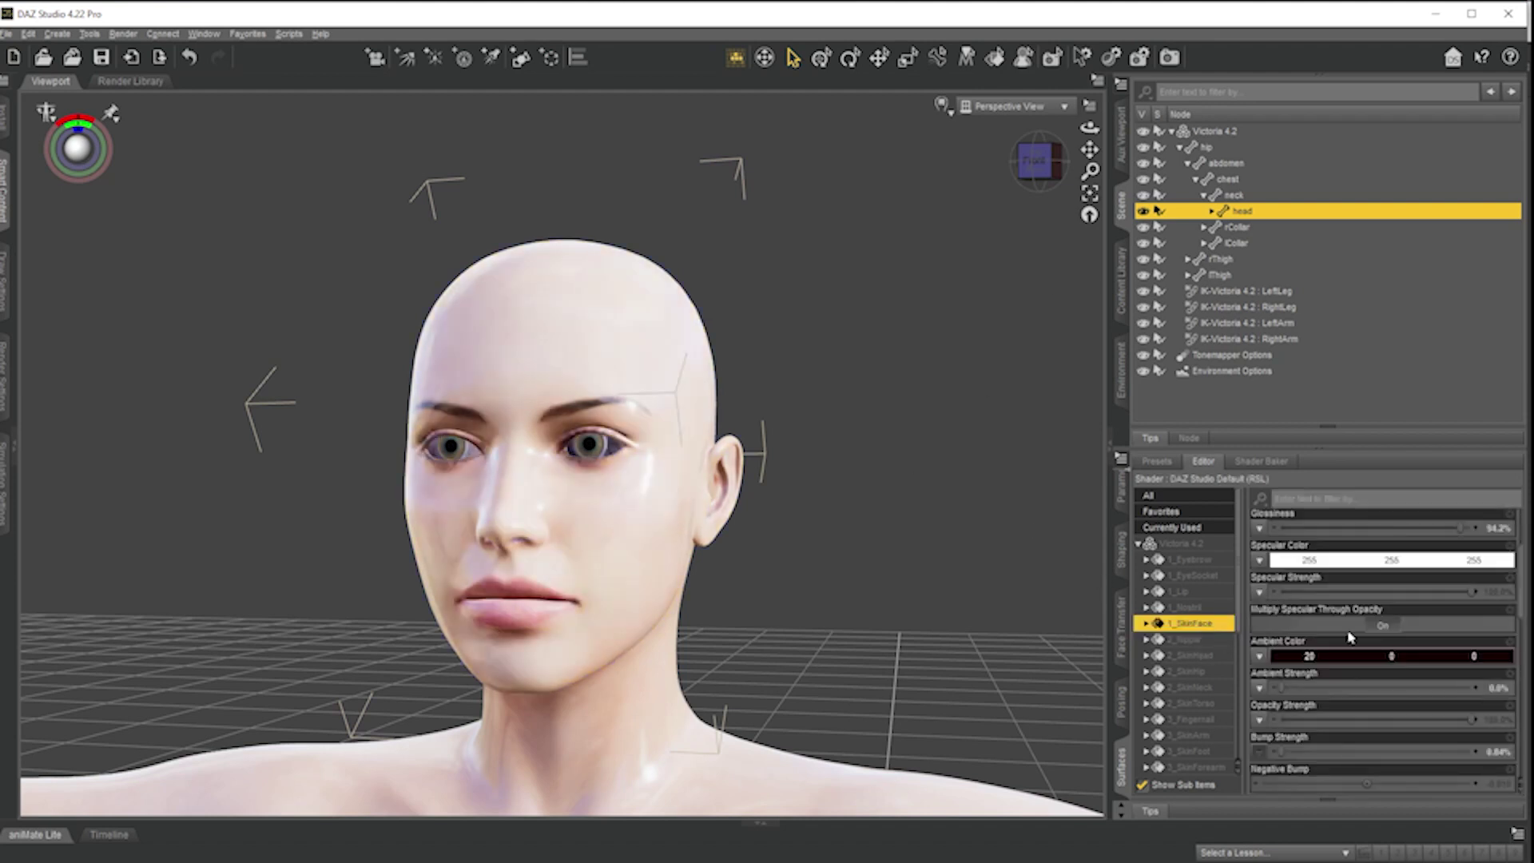
scroll(1417, 589, down, 3)
scroll(1416, 590, down, 2)
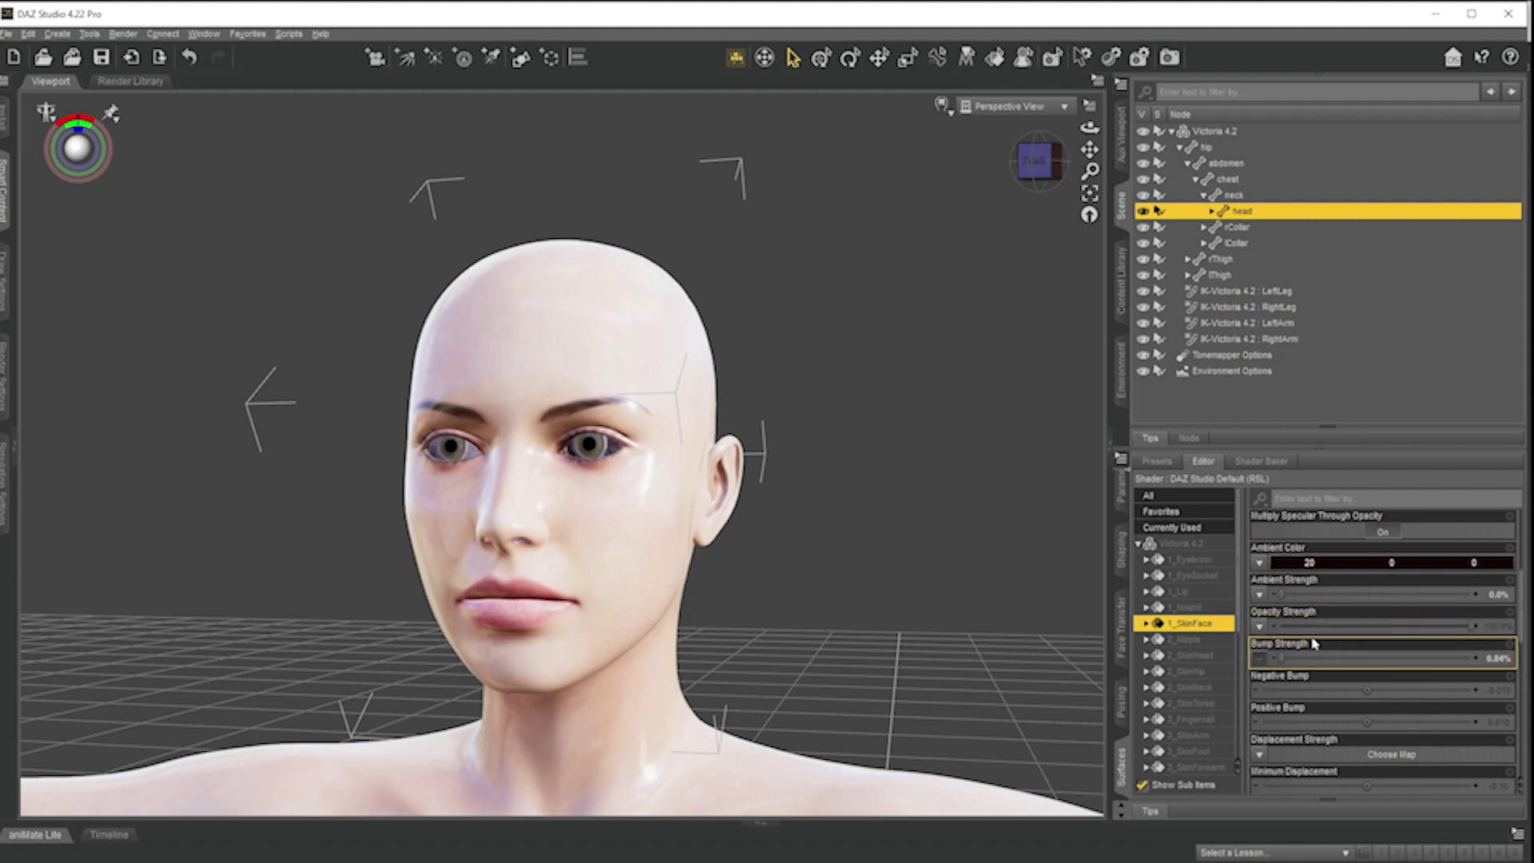
- Set the 1_SkinFace glossiness to 80 and make a new test render of the figure
scroll(1318, 651, up, 3)
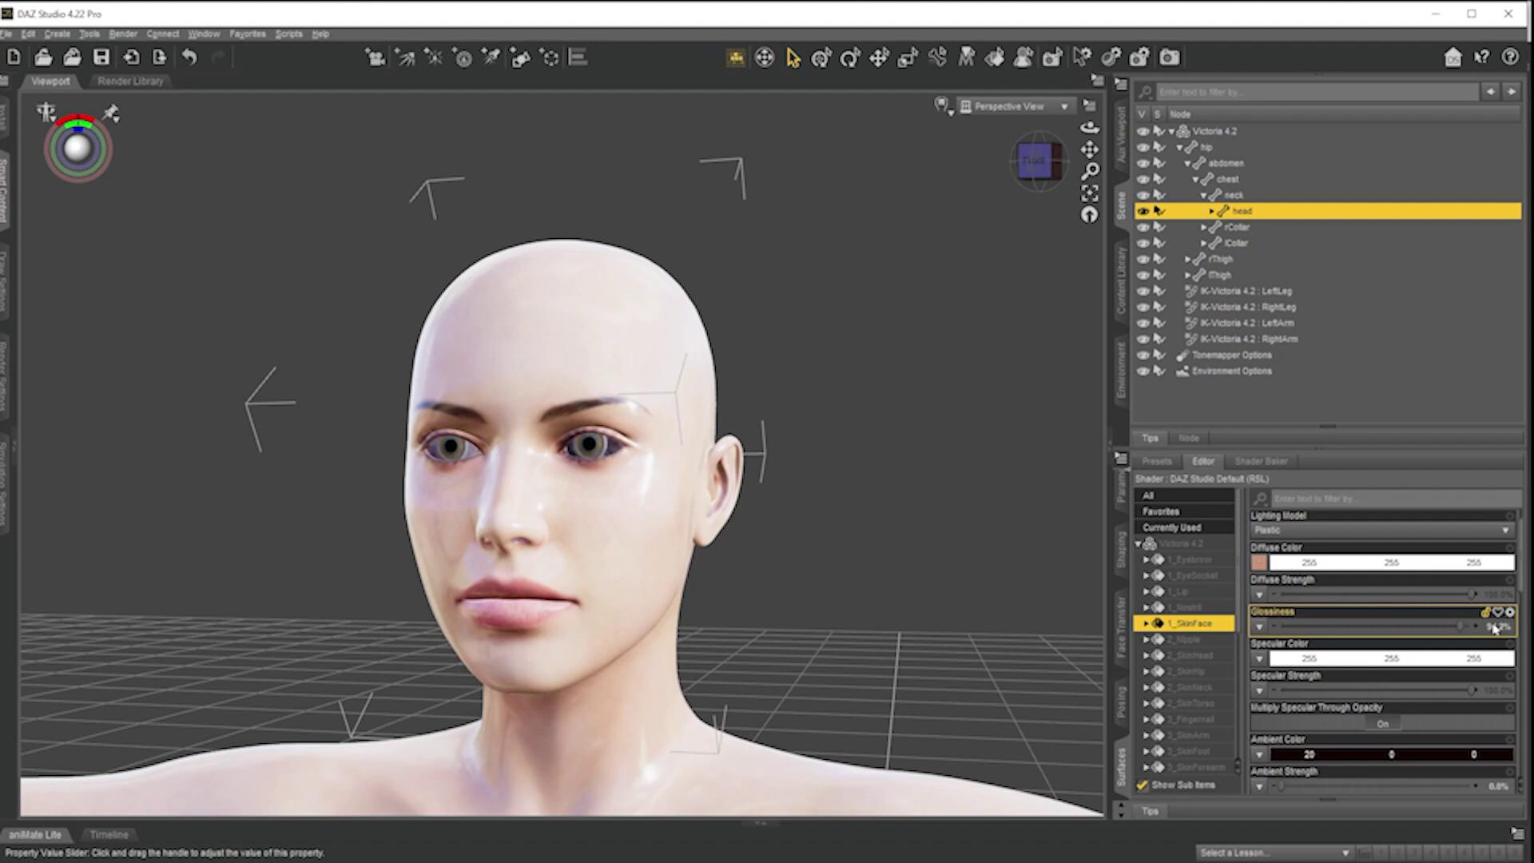
click(1492, 627)
text(8)
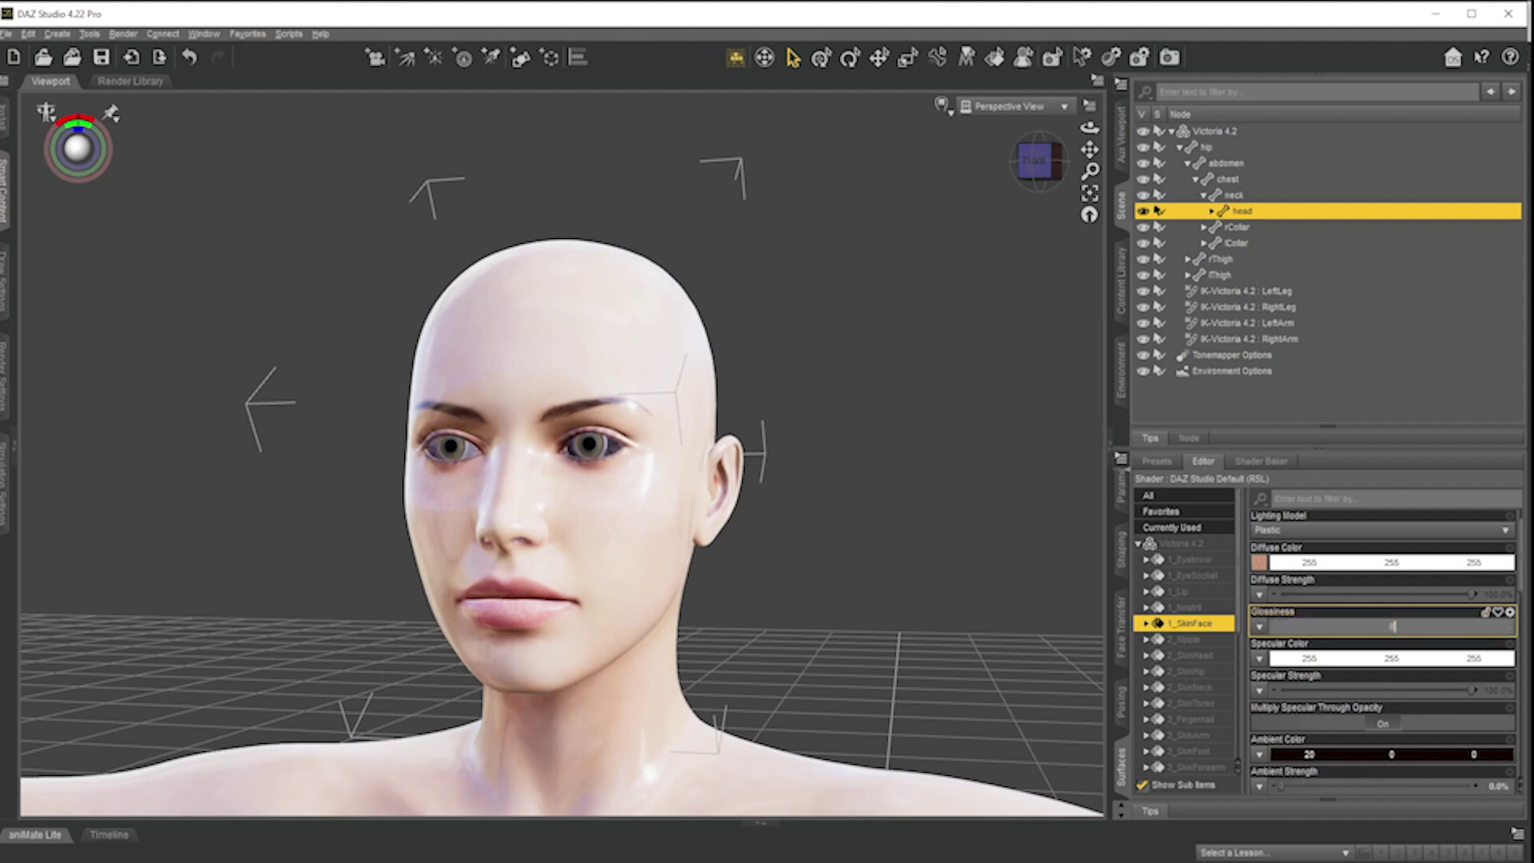
text(0)
key(Return)
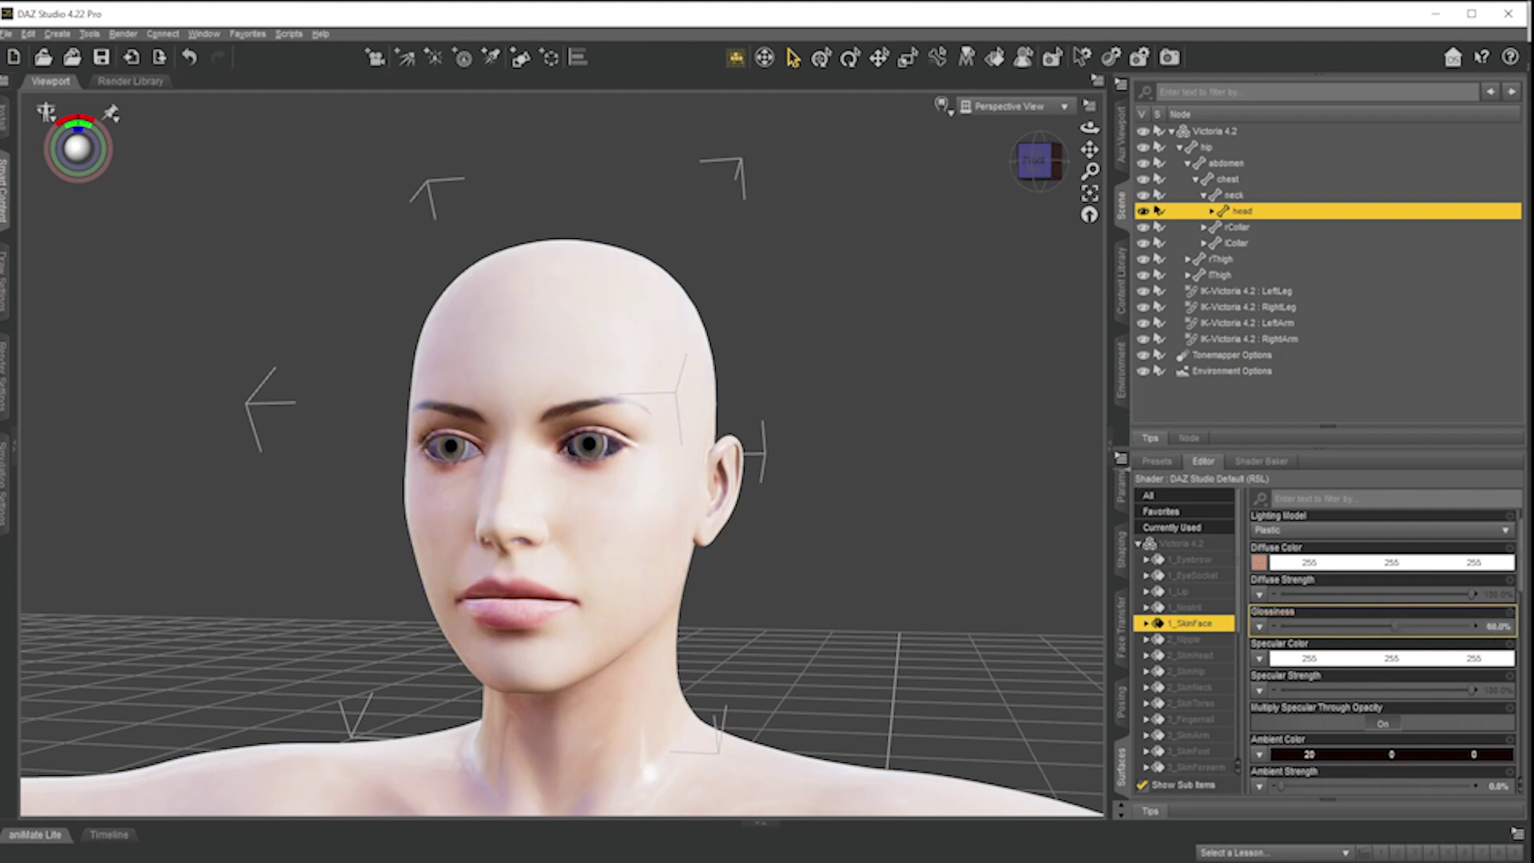
click(1174, 59)
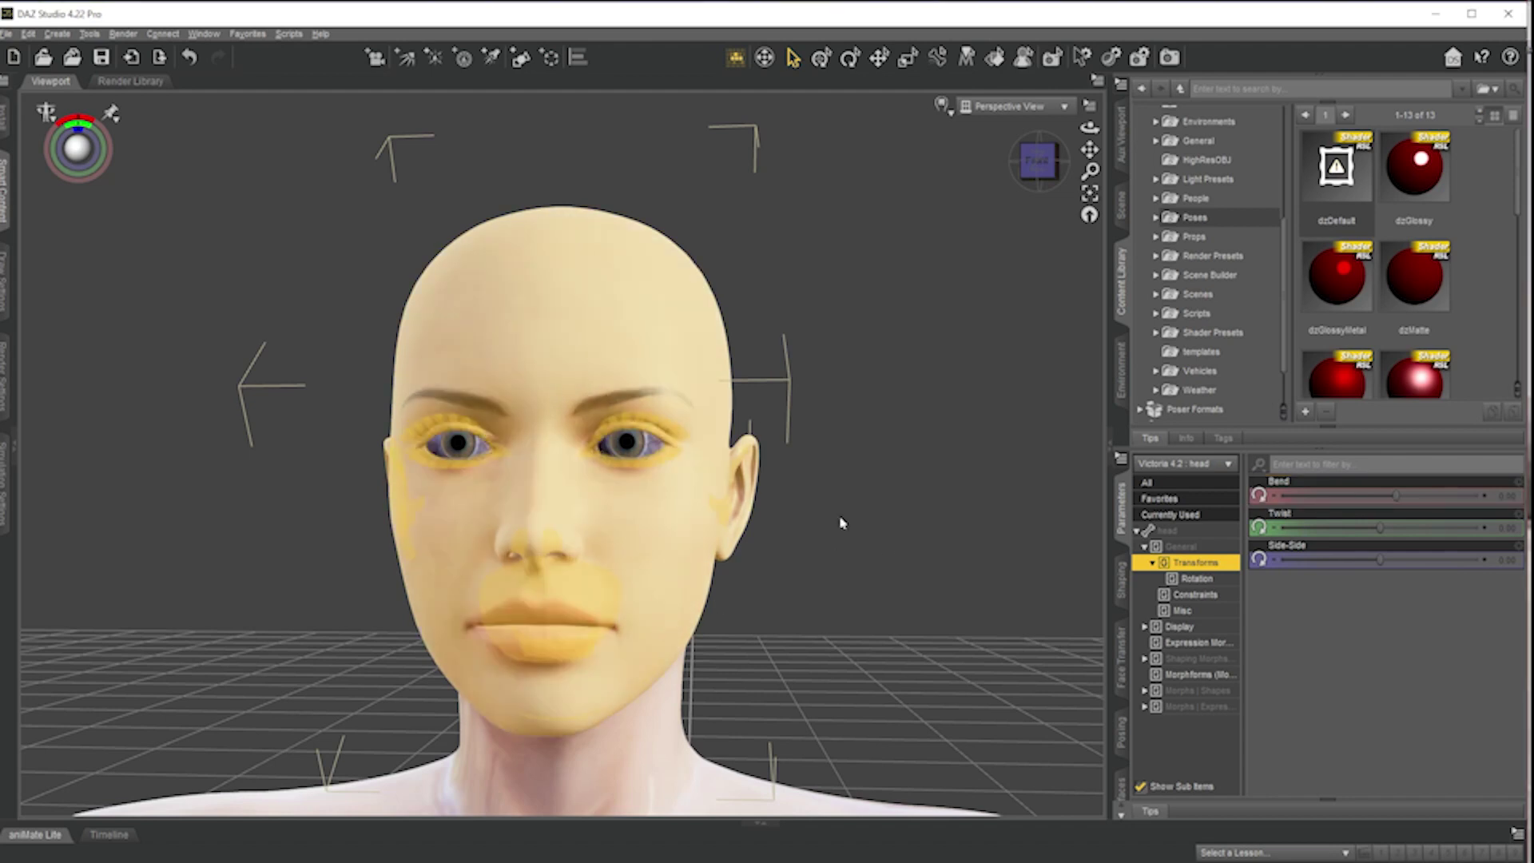
- Expand Shader Presets and open the DS Defaults folder in the Content Library
scroll(1222, 272, up, 5)
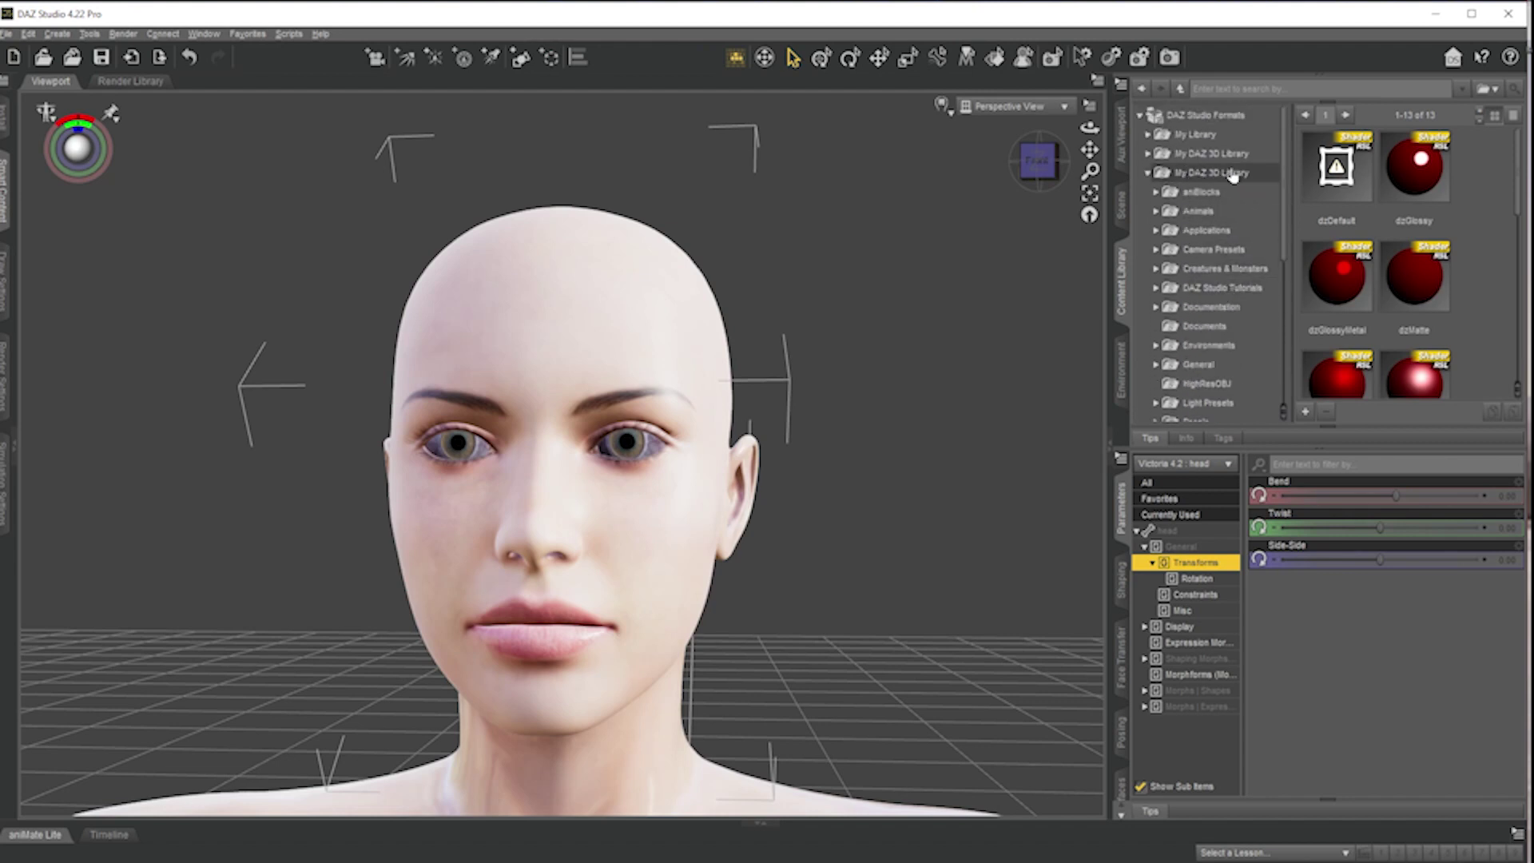
scroll(1234, 175, down, 5)
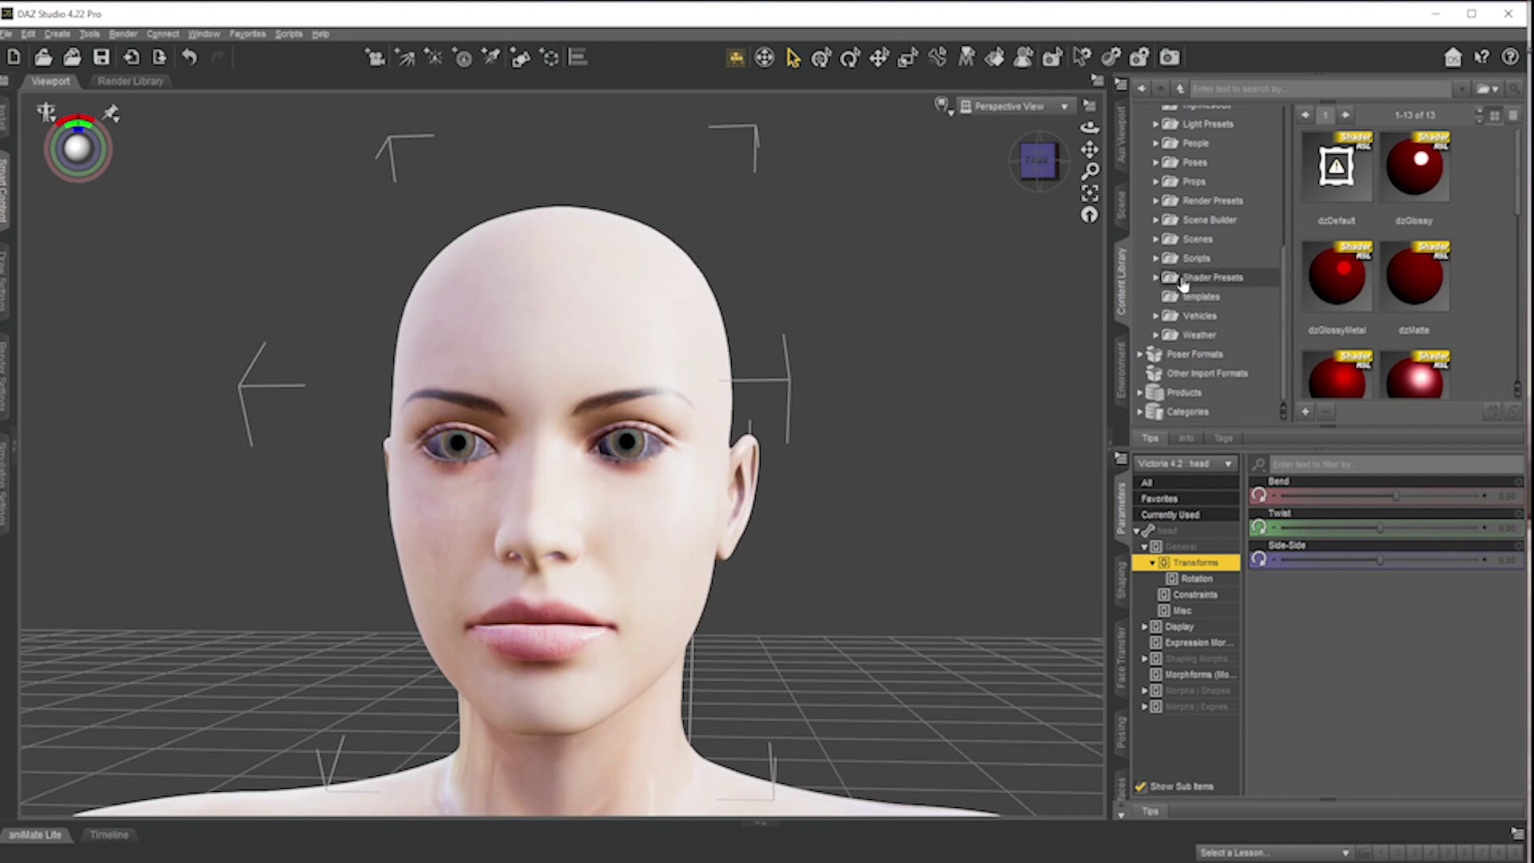
click(1156, 277)
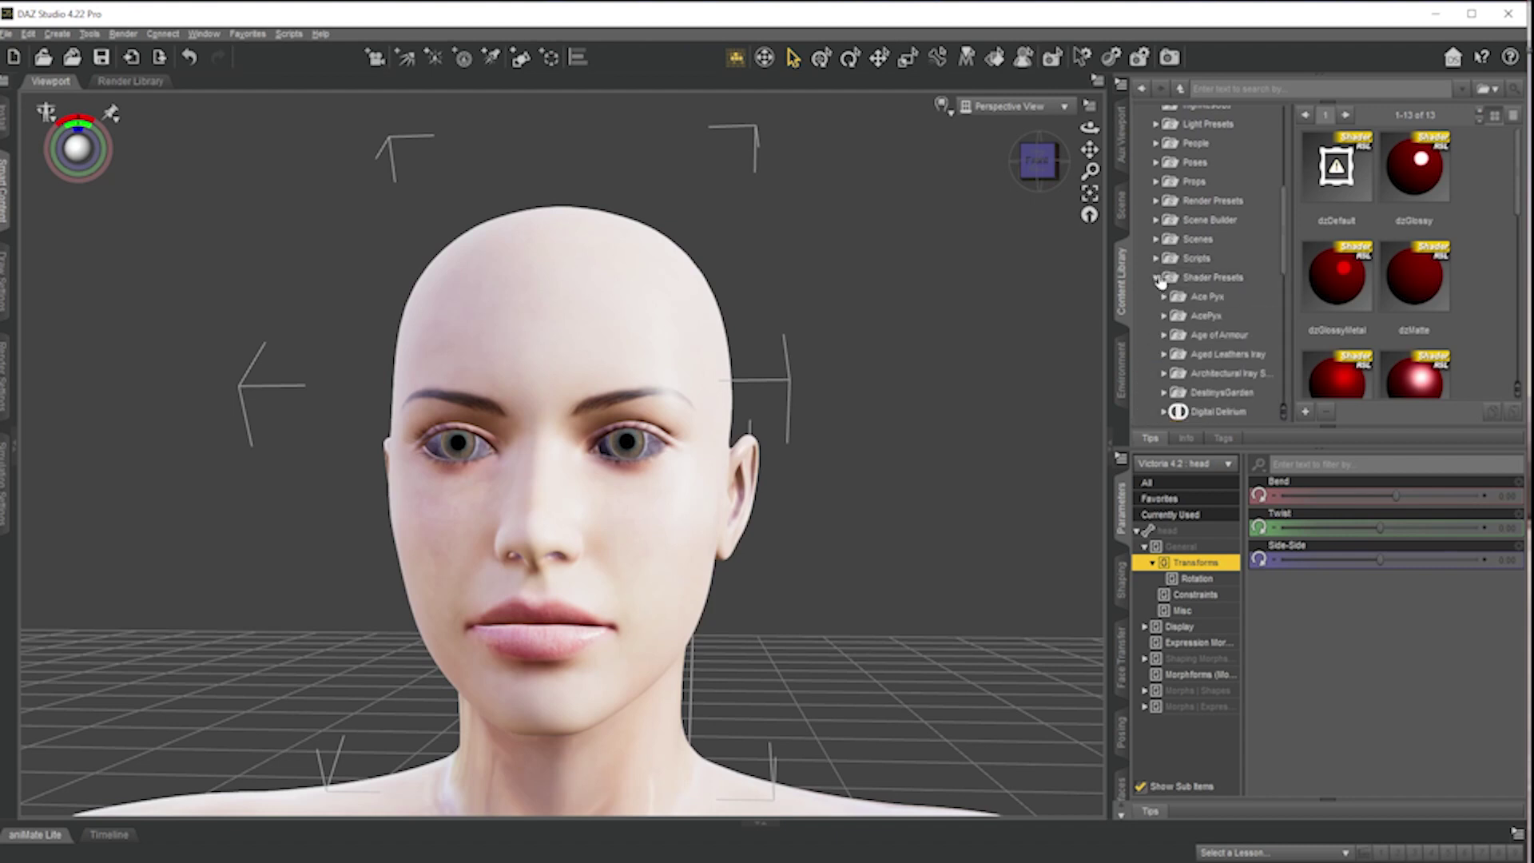
click(1213, 394)
scroll(1214, 351, down, 2)
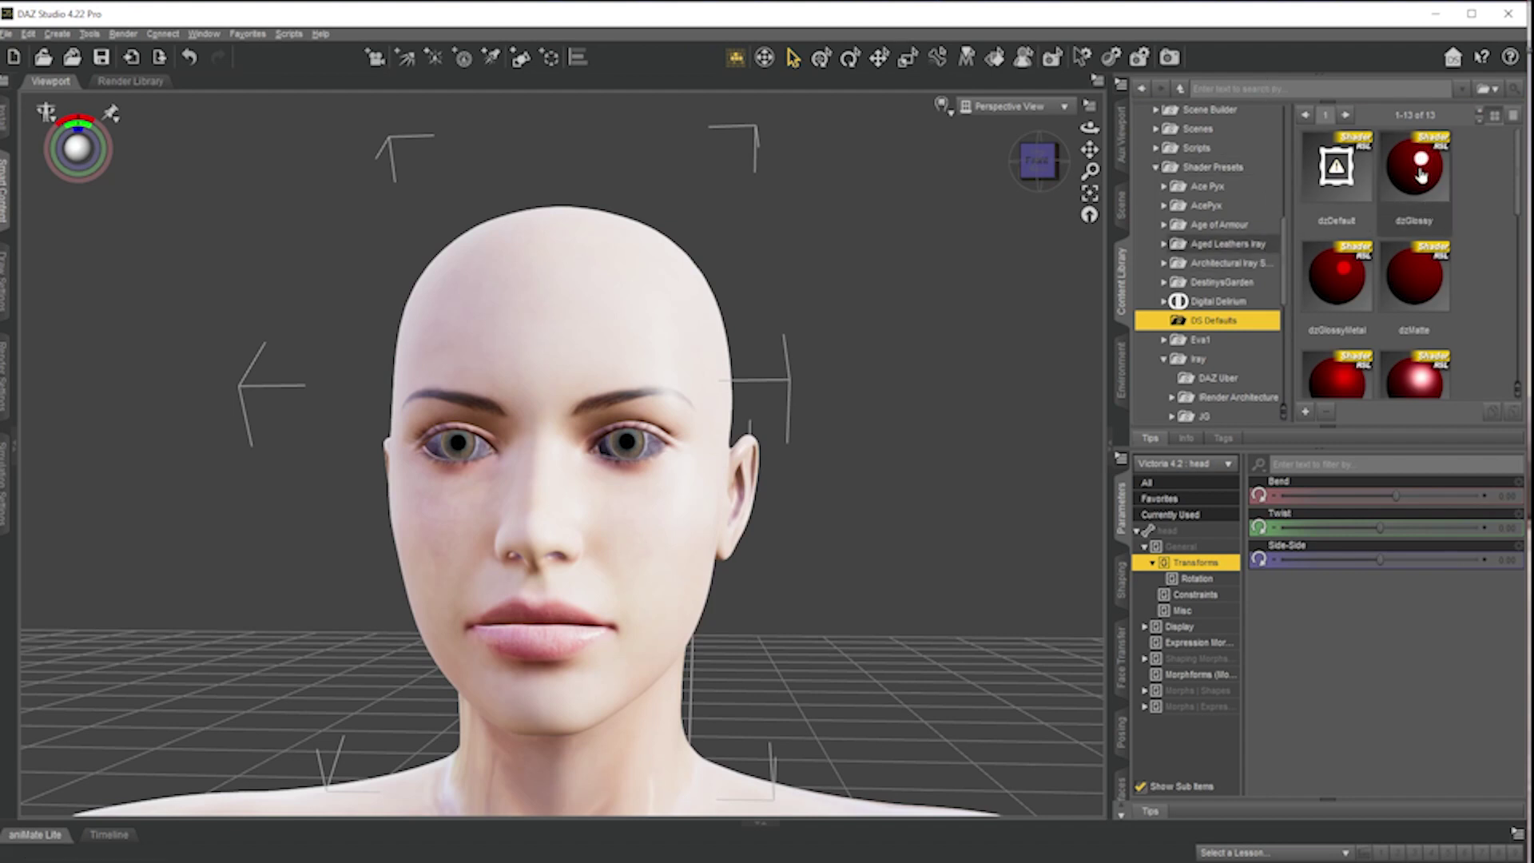
scroll(1426, 199, down, 8)
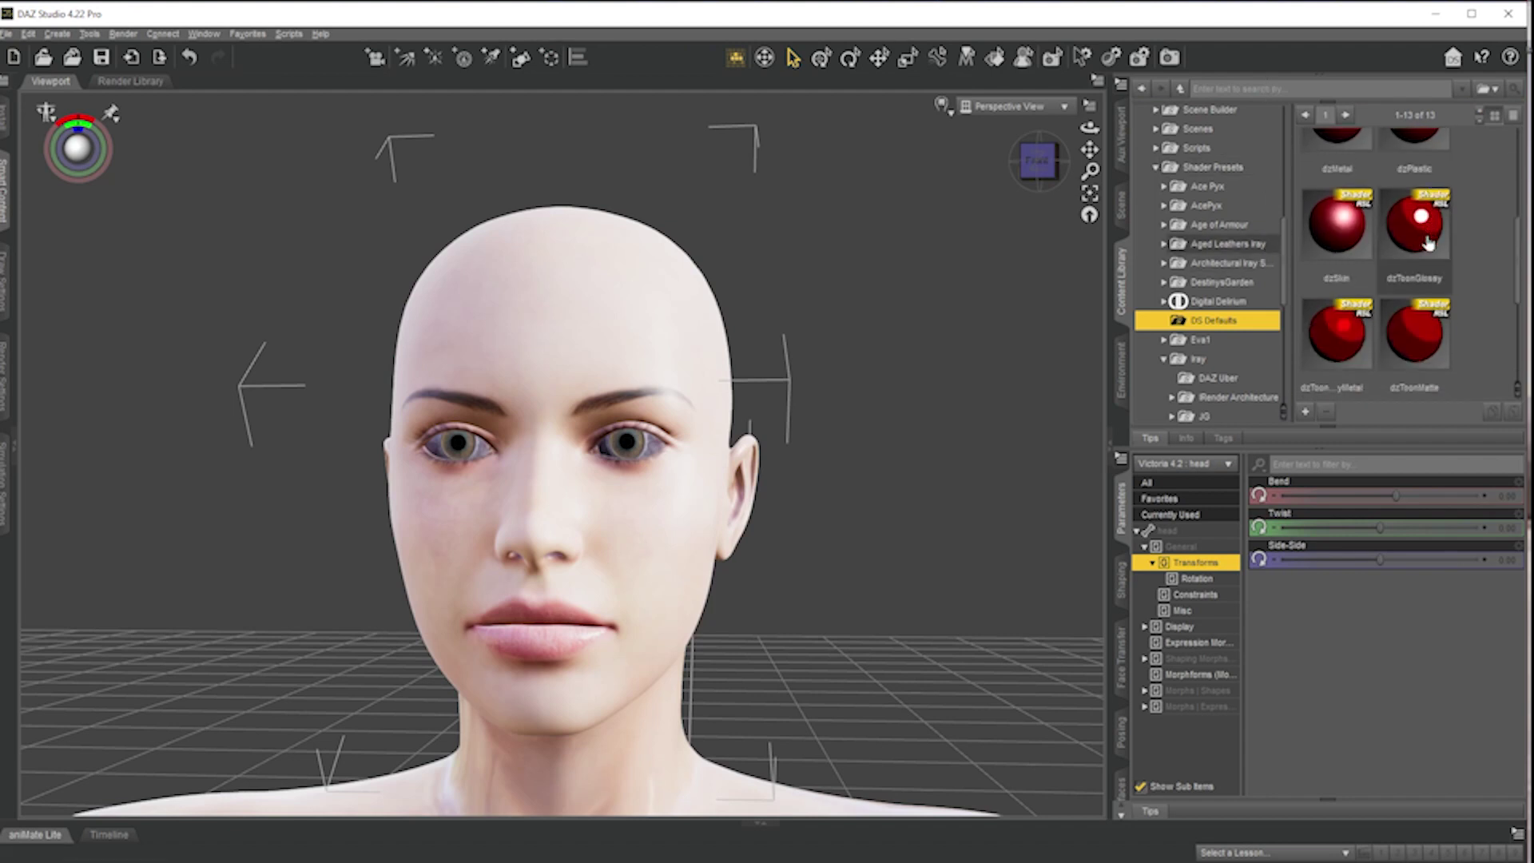
scroll(1405, 327, up, 3)
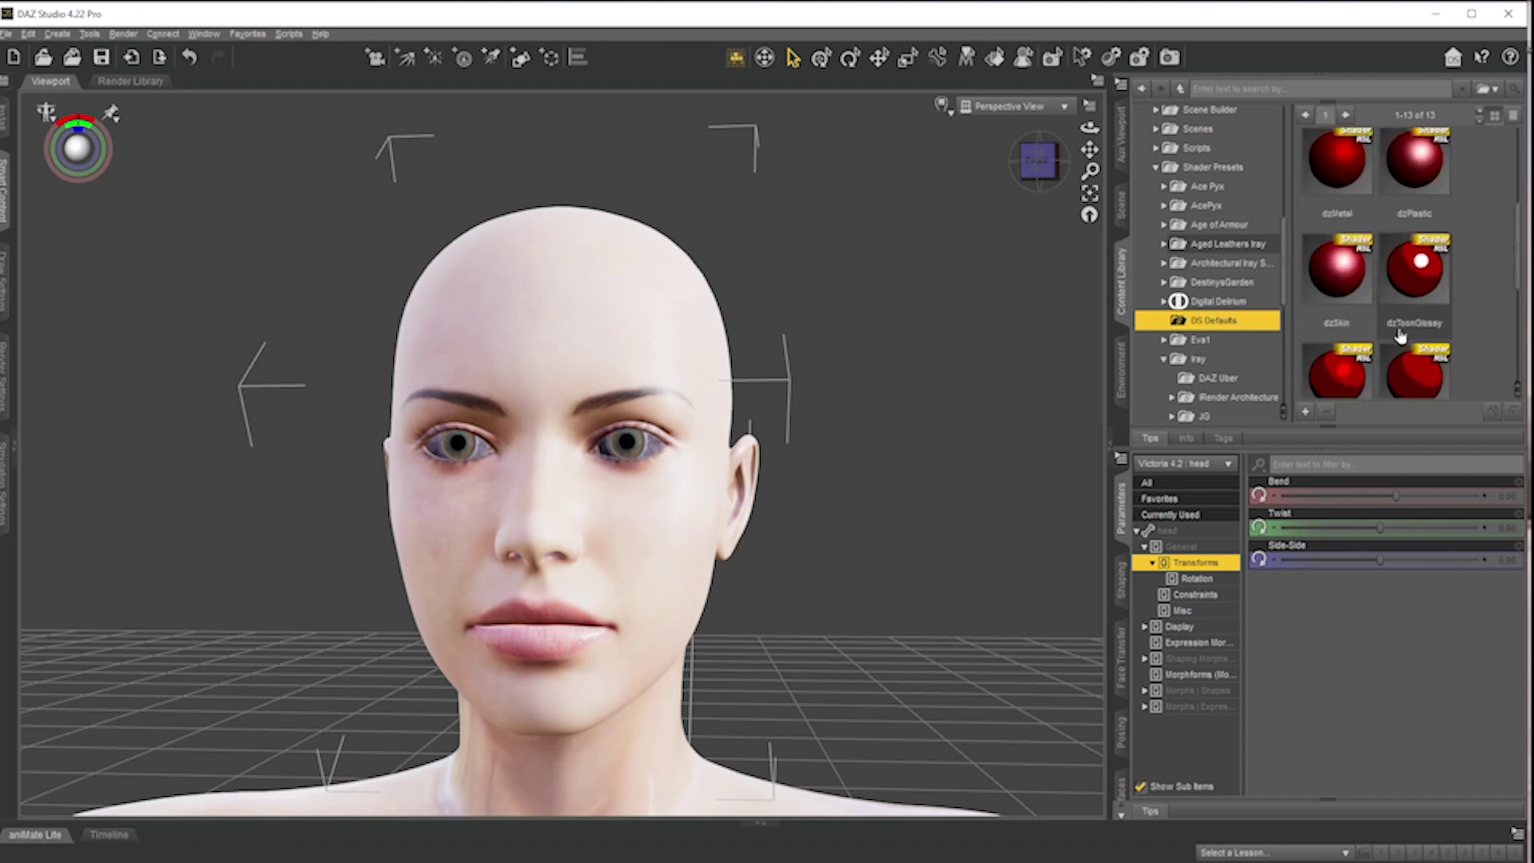
- Drag a DS Defaults shader preset onto Victoria's head in the viewport
drag(1406, 319, 649, 358)
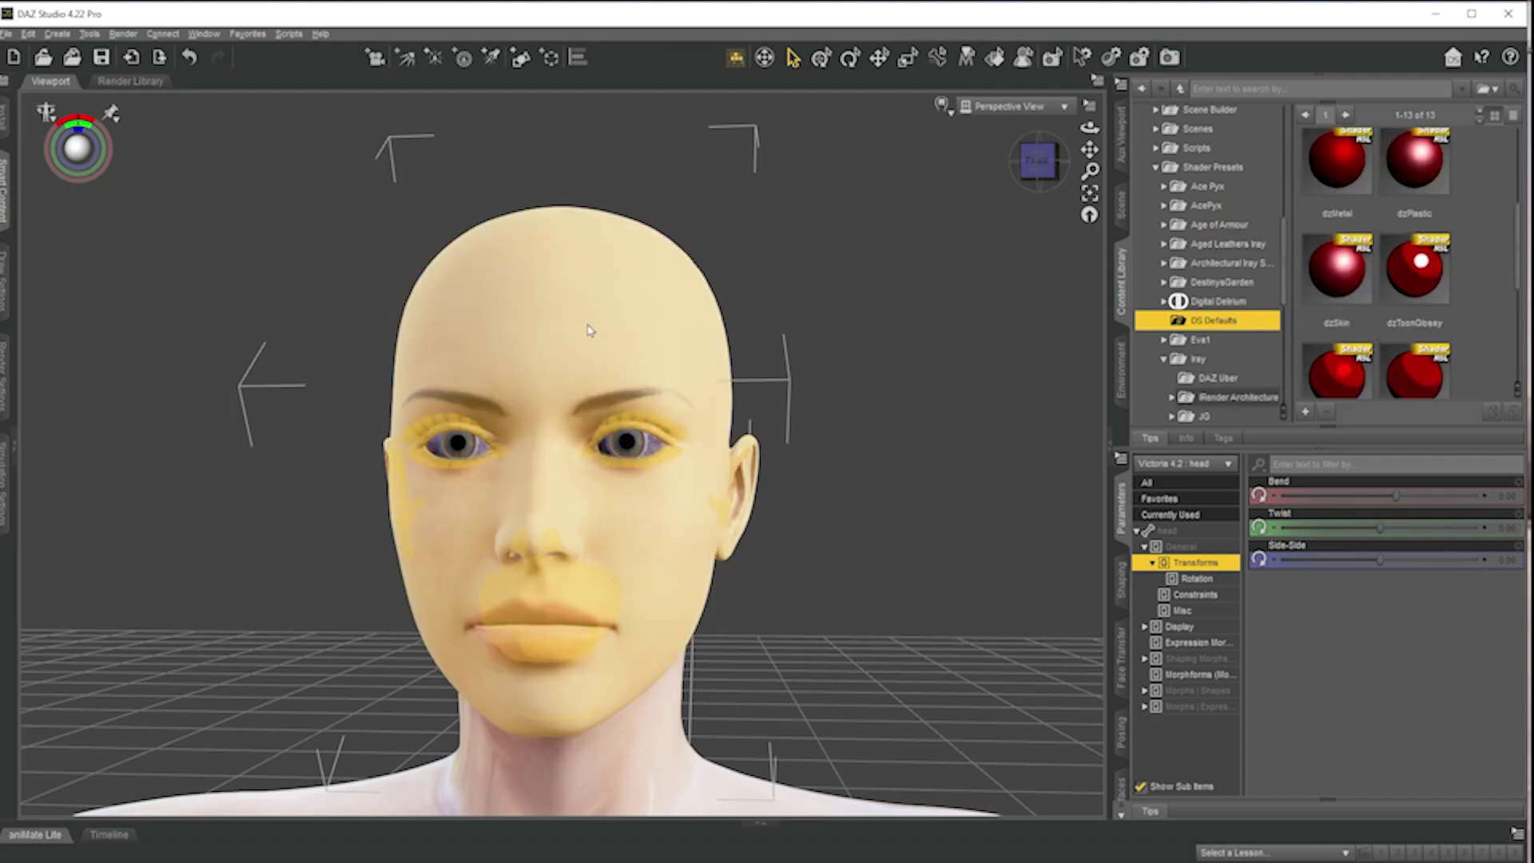
drag(599, 447, 559, 405)
drag(538, 352, 539, 354)
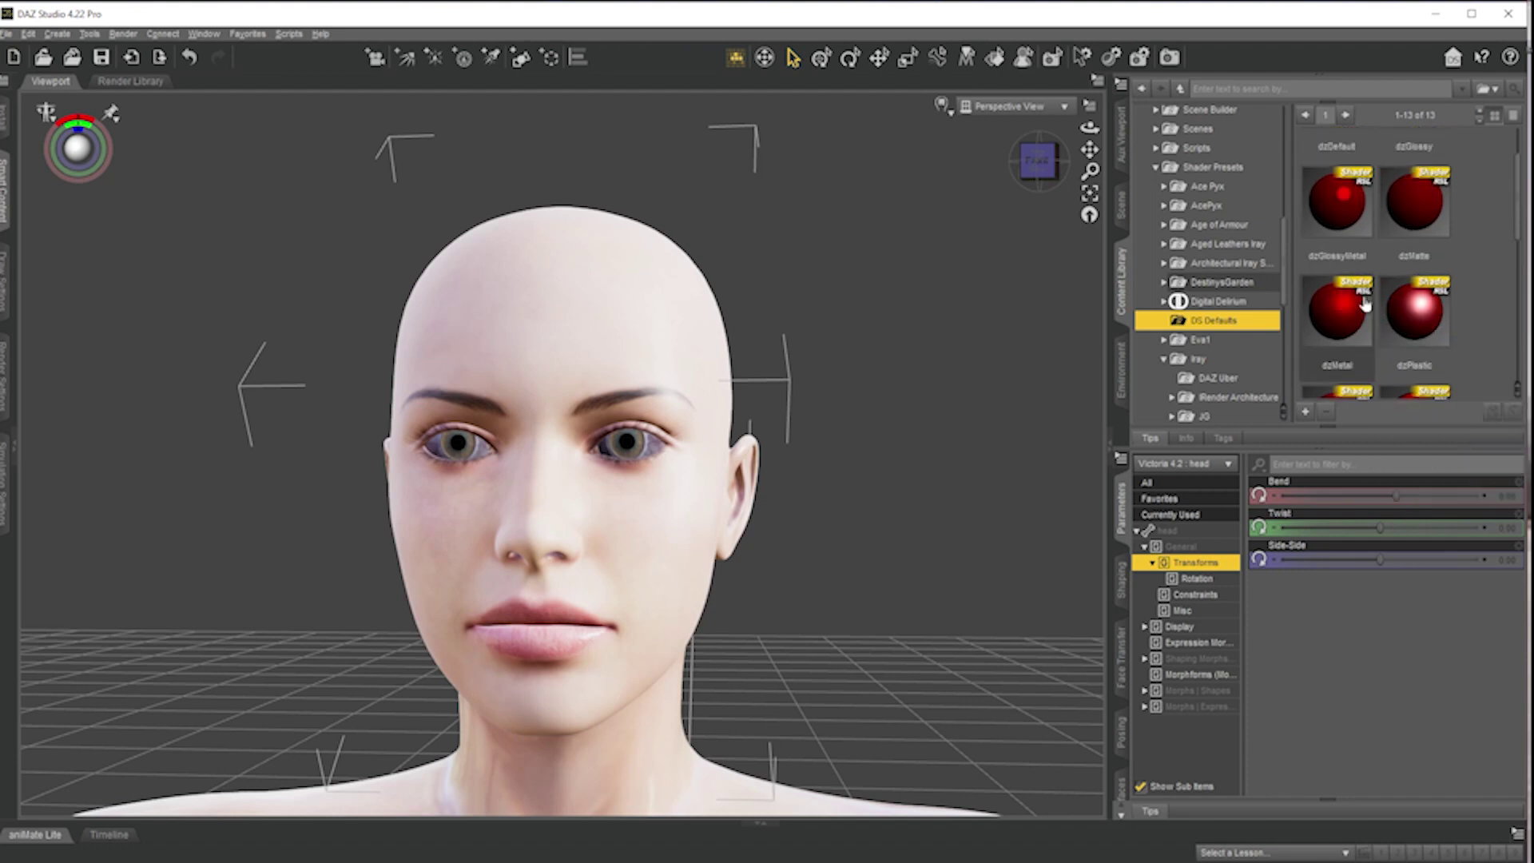
scroll(1361, 324, up, 2)
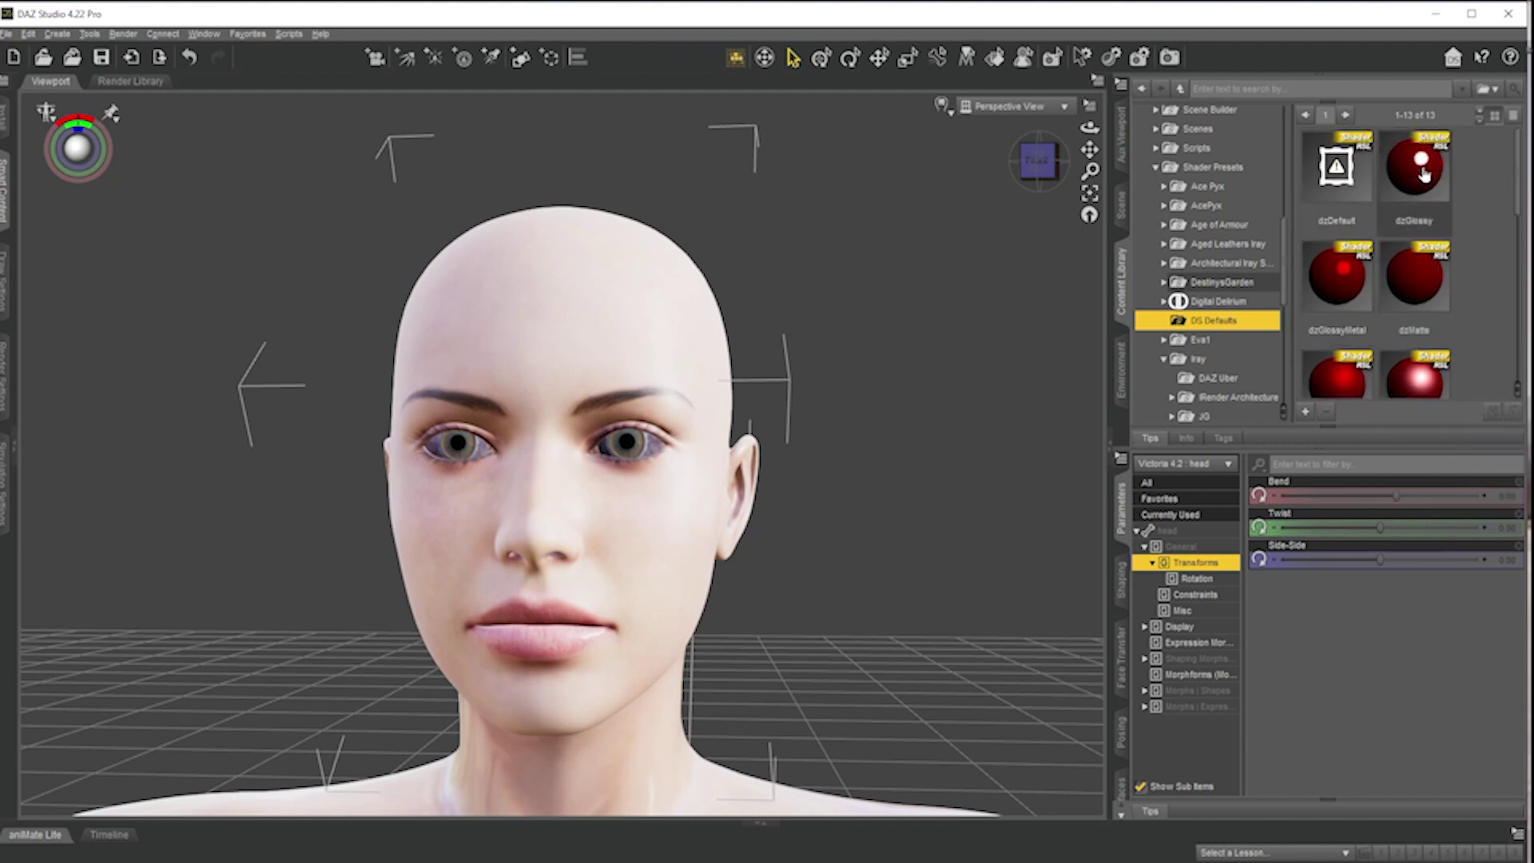
- Drag the dzSkin shader preset onto the face
mouse_move(1424, 174)
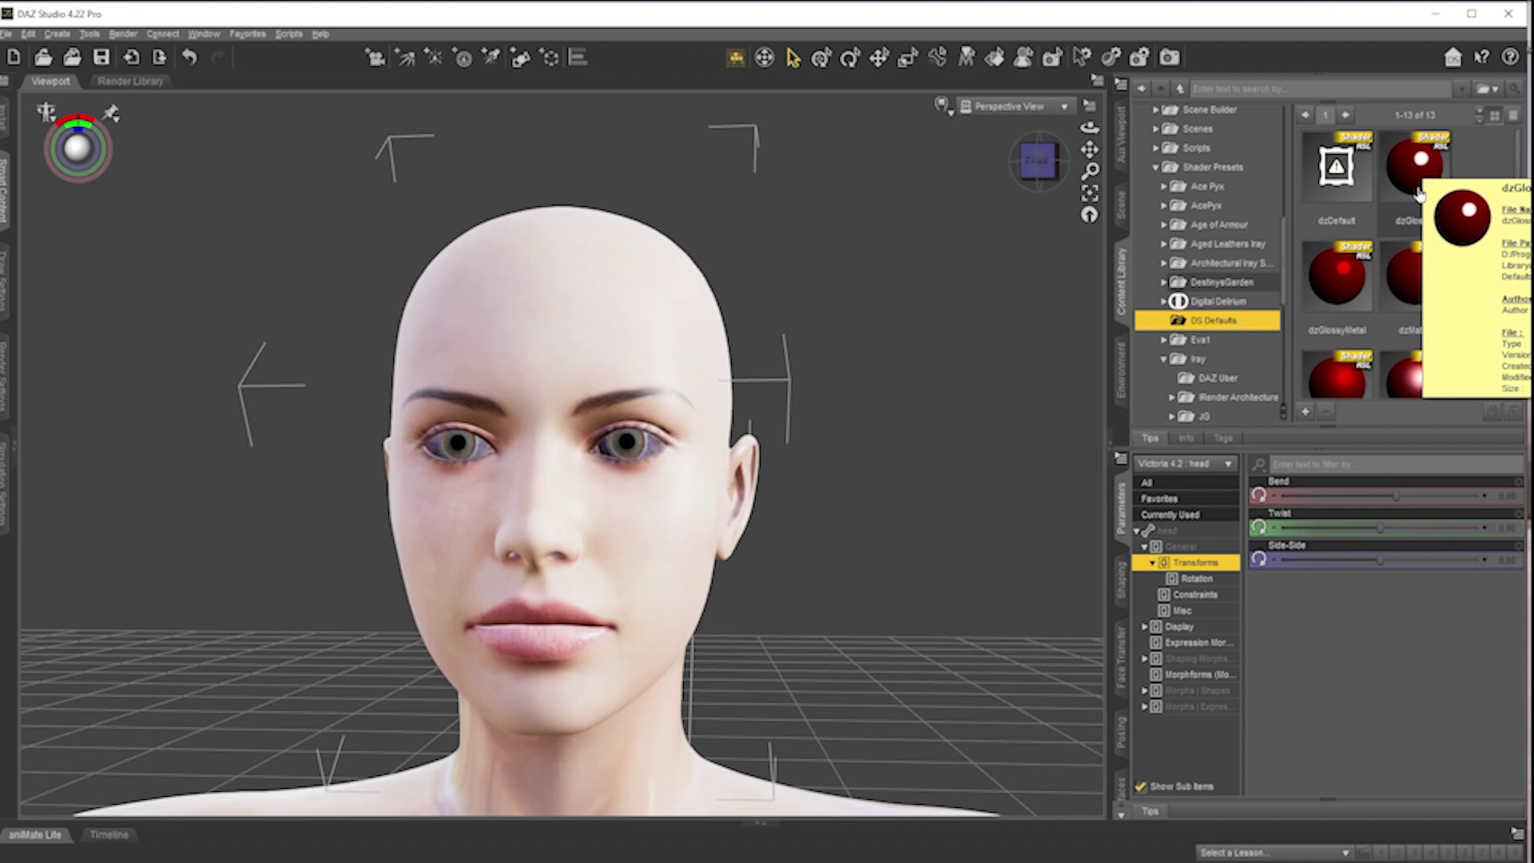
scroll(1424, 200, down, 2)
scroll(1428, 223, up, 2)
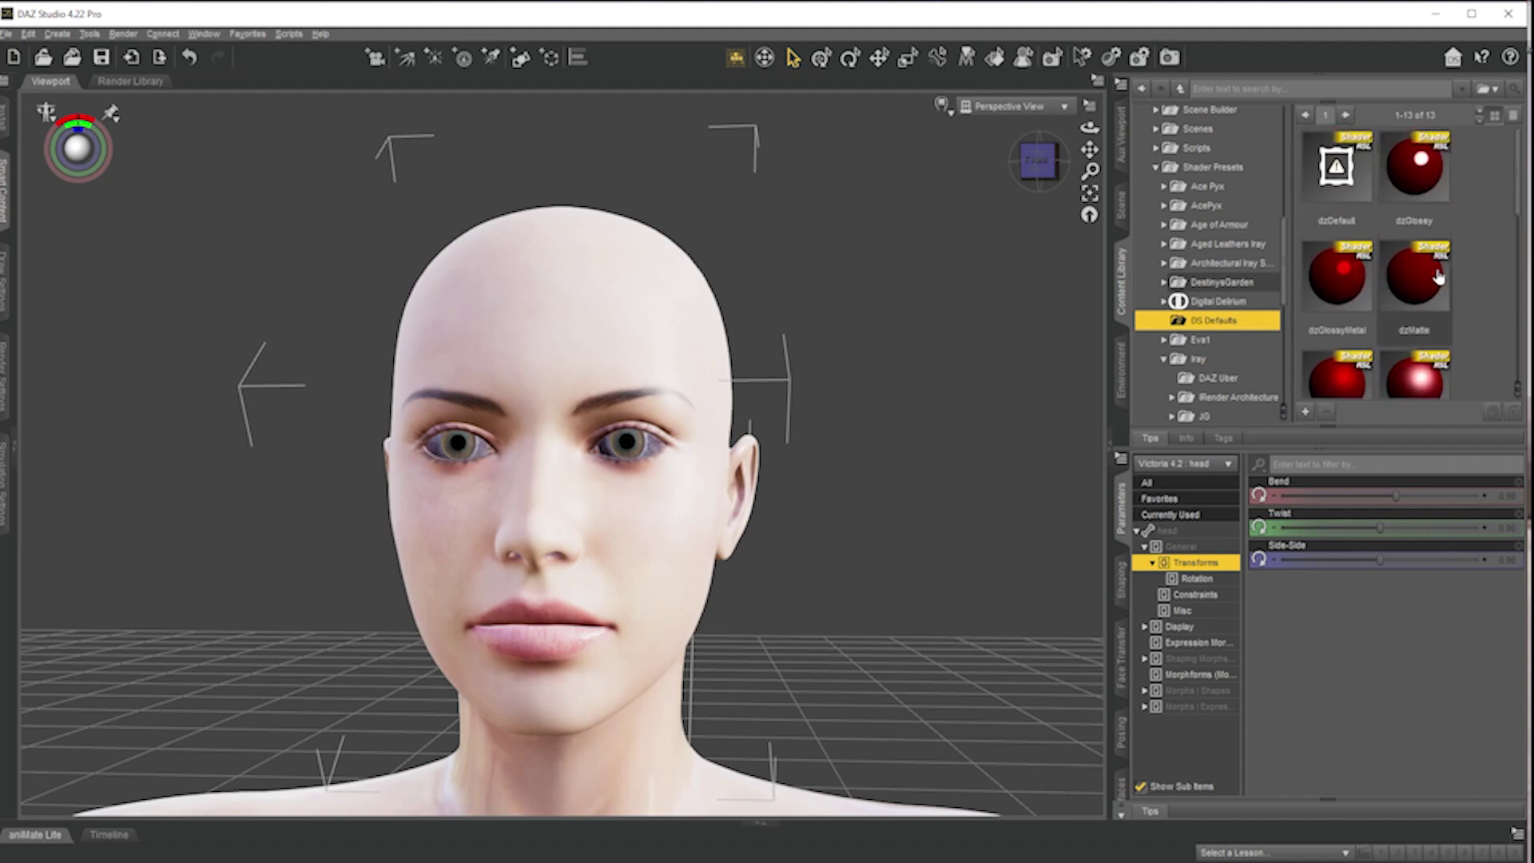
scroll(1414, 294, down, 3)
drag(1407, 296, 585, 318)
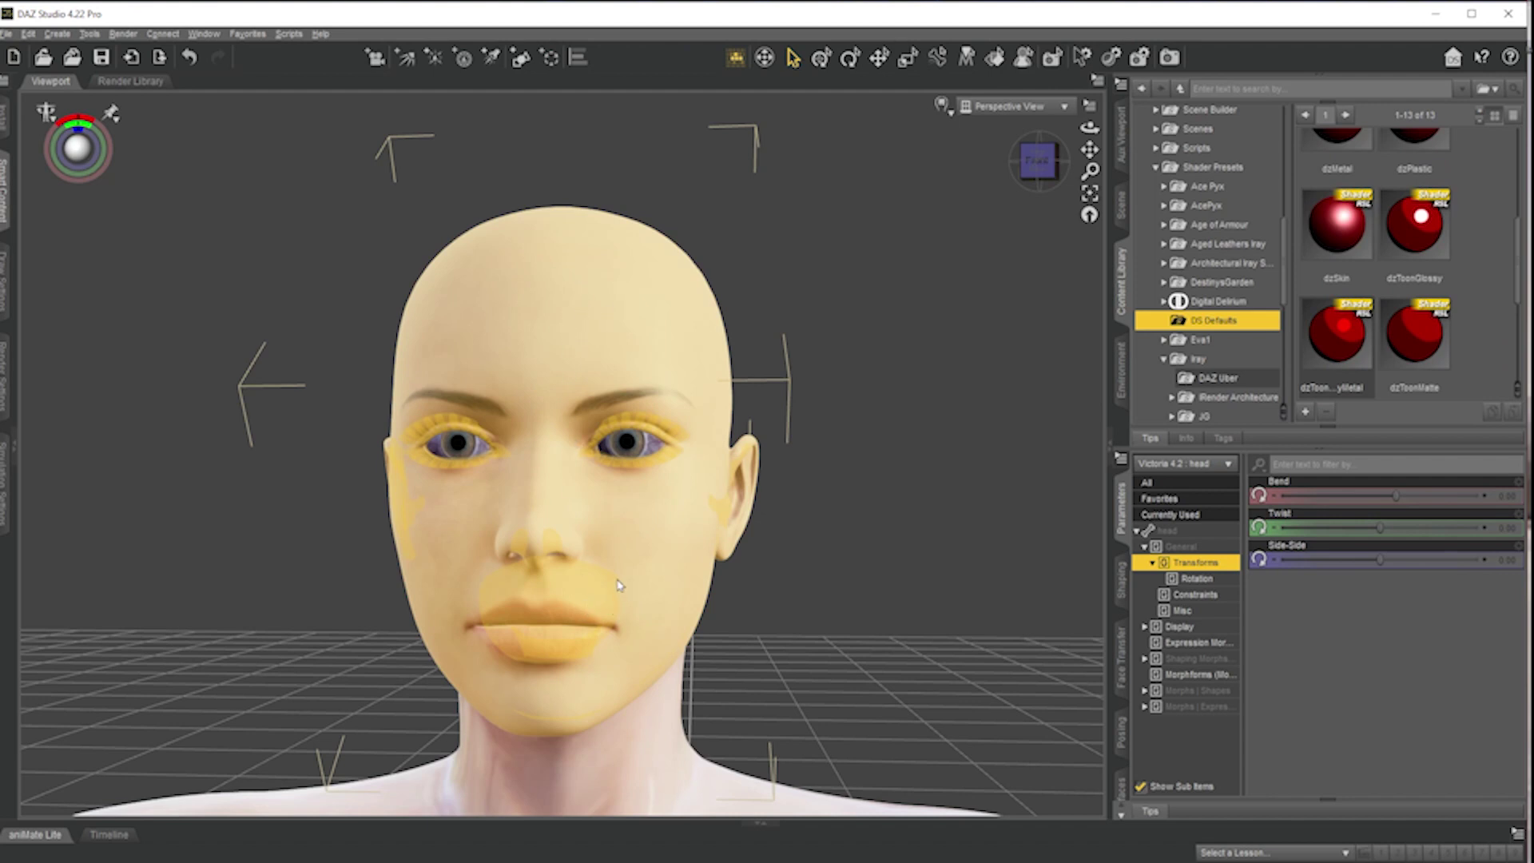
drag(613, 582, 614, 583)
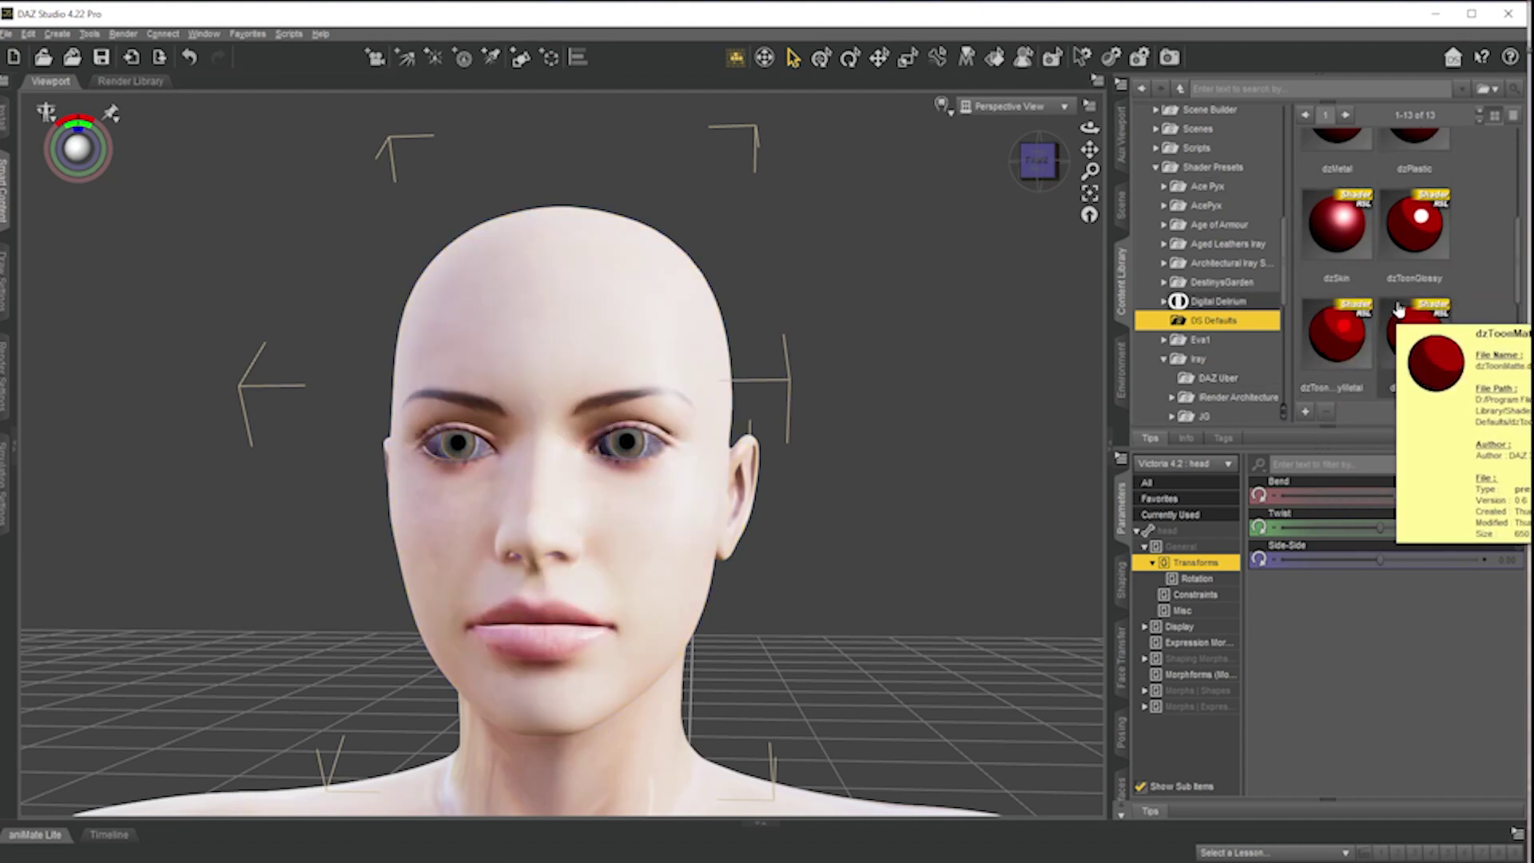
scroll(1410, 334, up, 3)
scroll(1410, 334, up, 1)
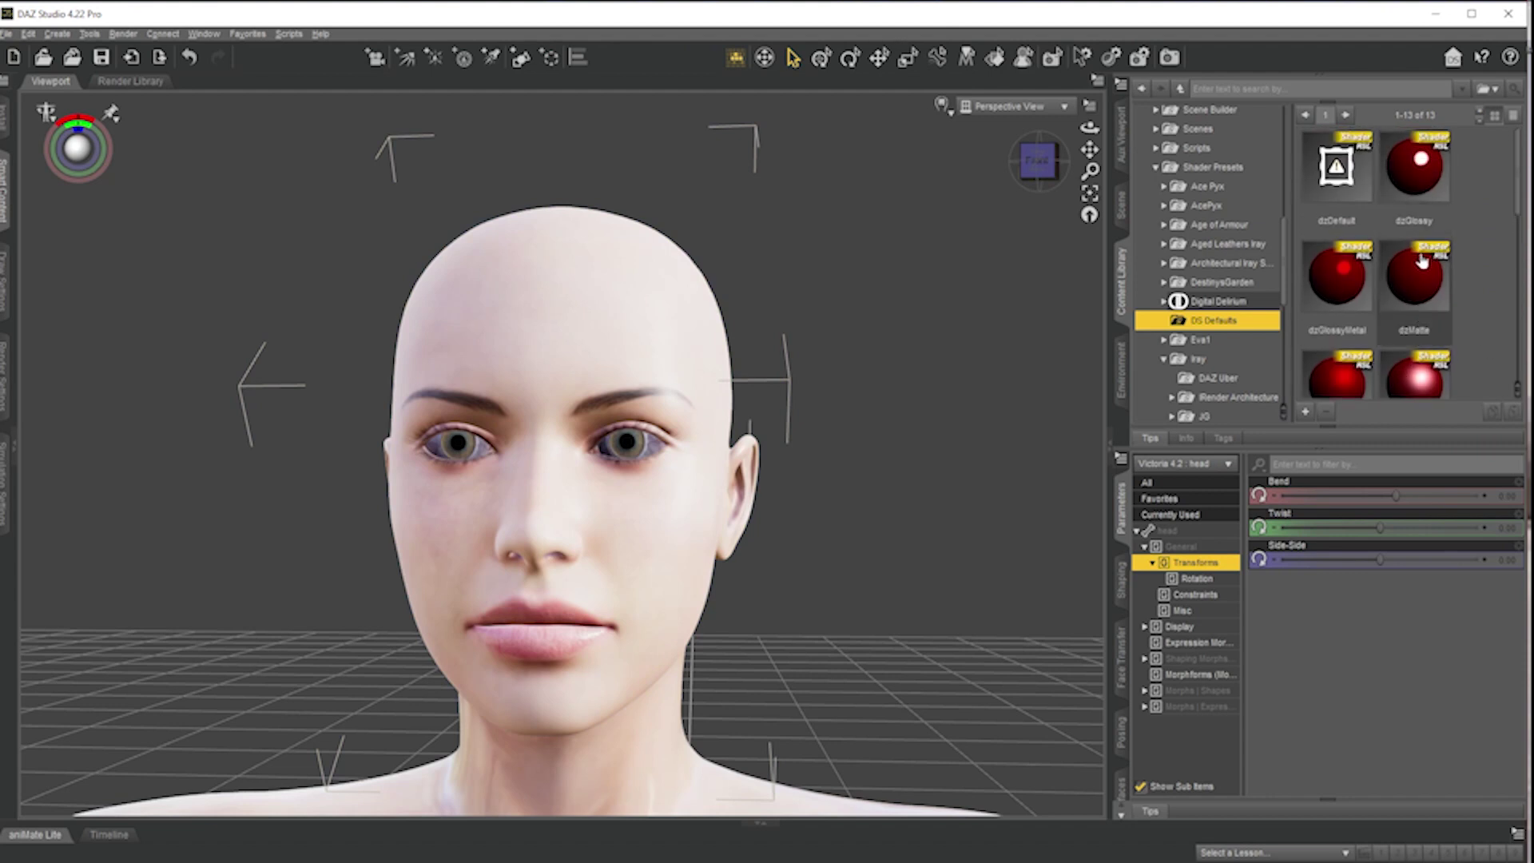
scroll(1406, 255, down, 3)
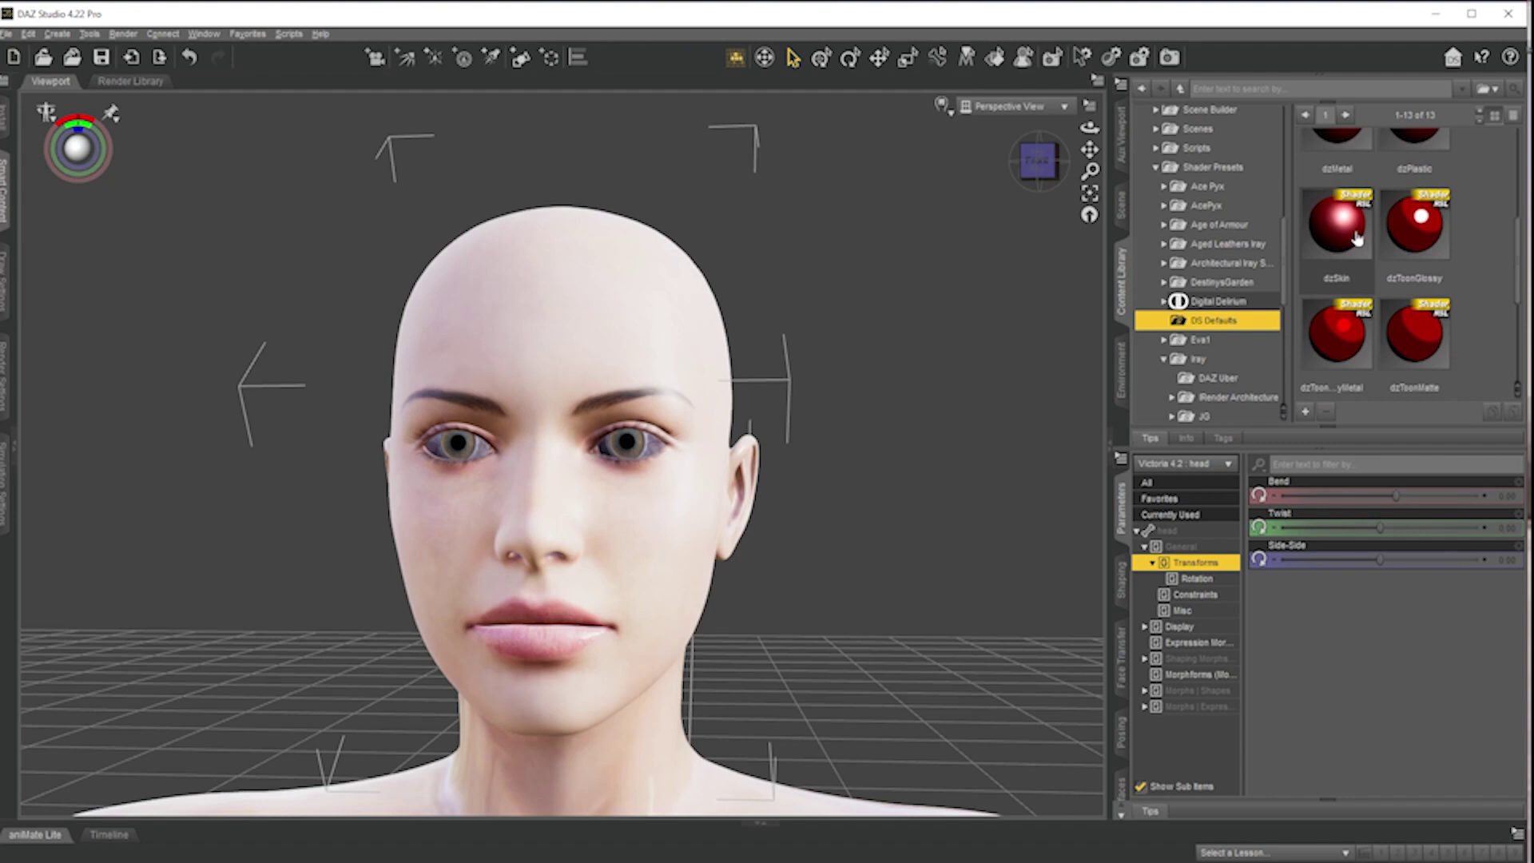
mouse_move(1344, 232)
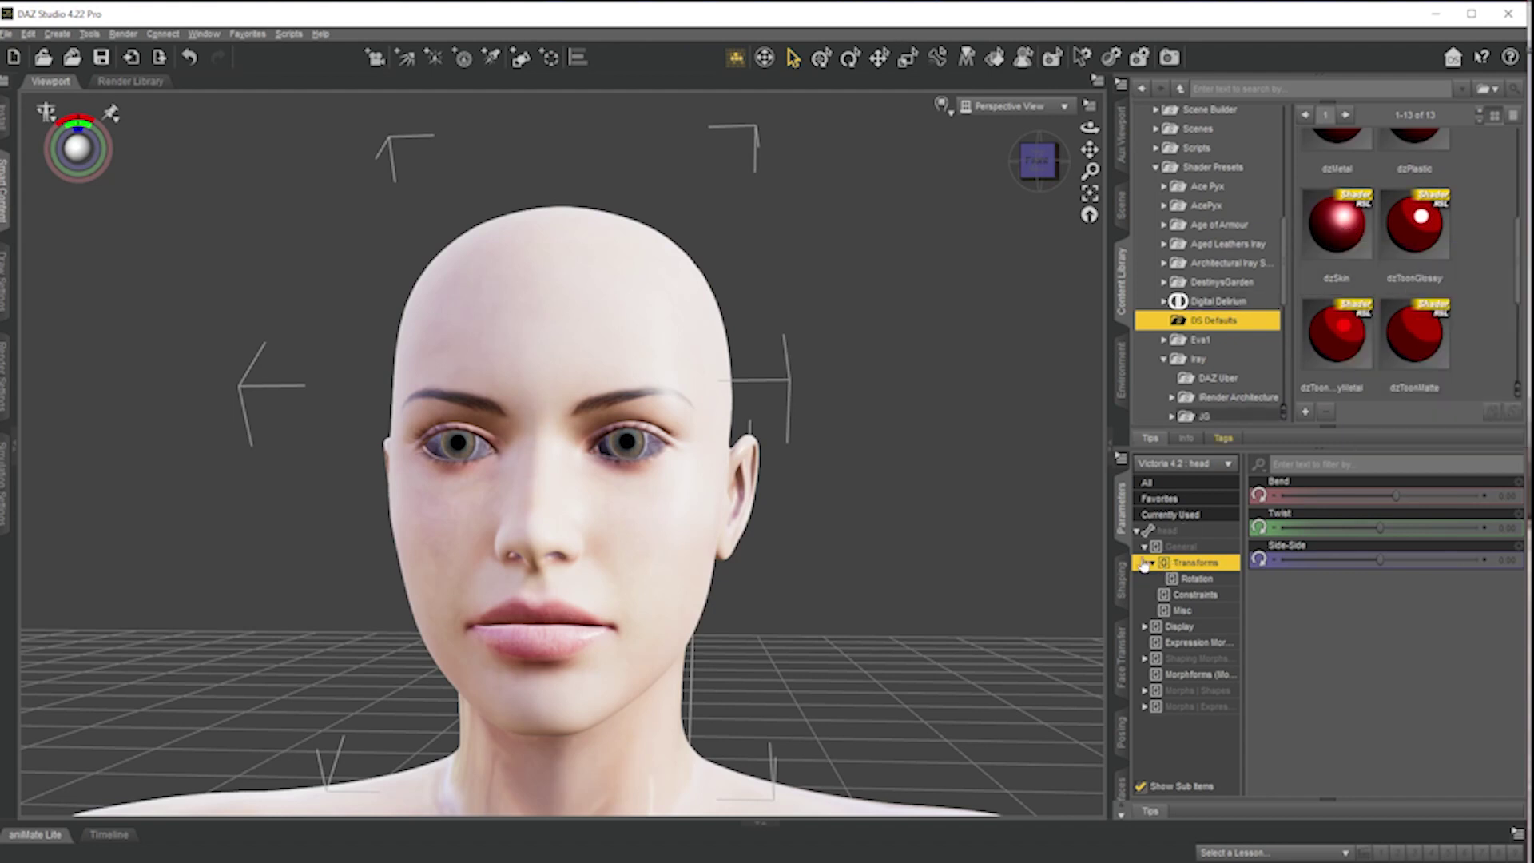
- Select the 1_SkinFace surface in the Surfaces pane
click(1122, 795)
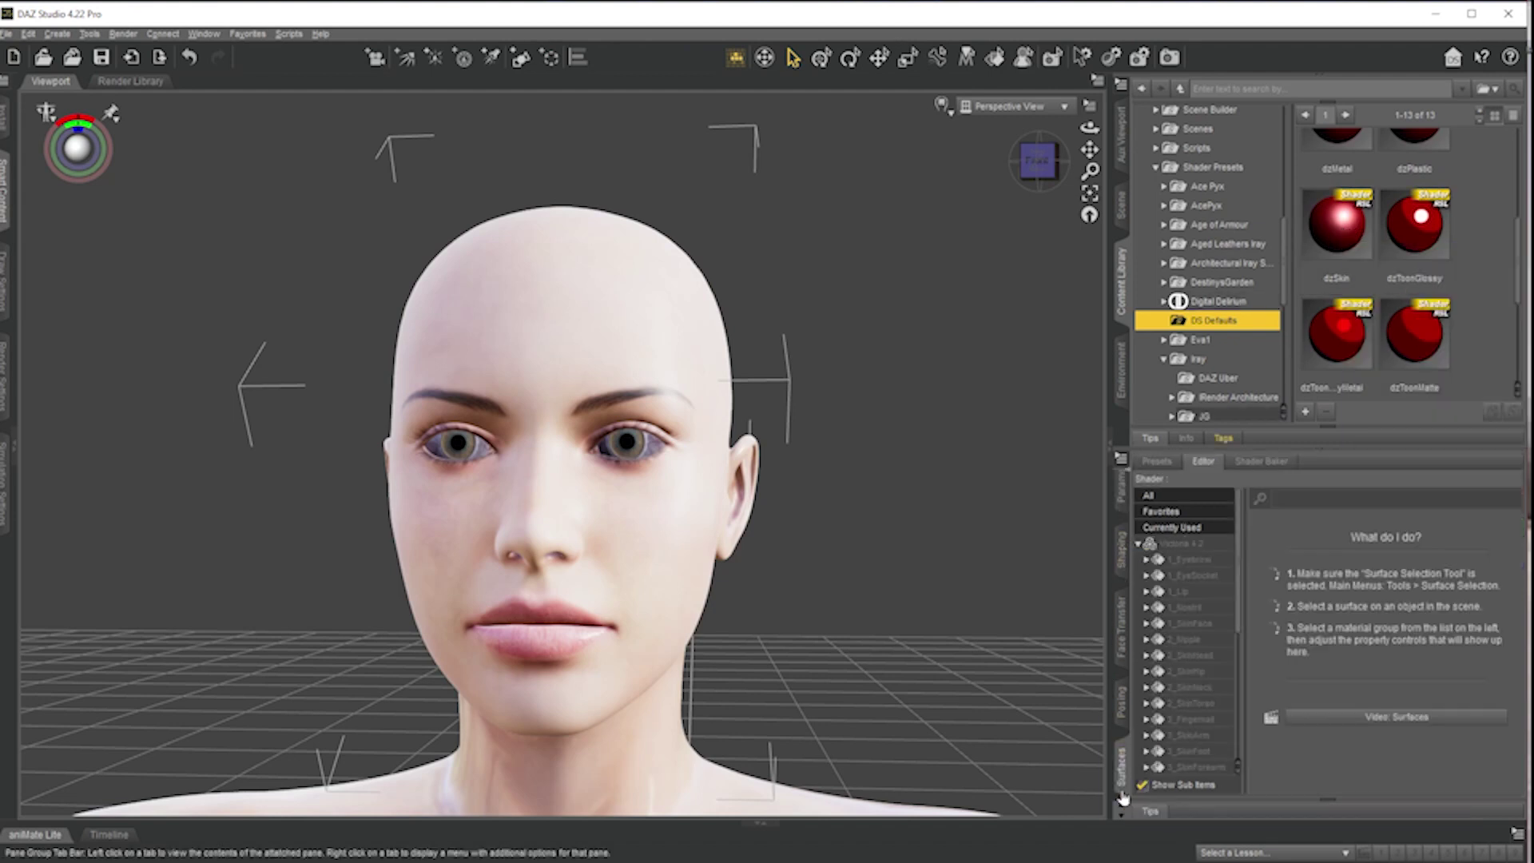
click(1194, 623)
scroll(1341, 621, down, 5)
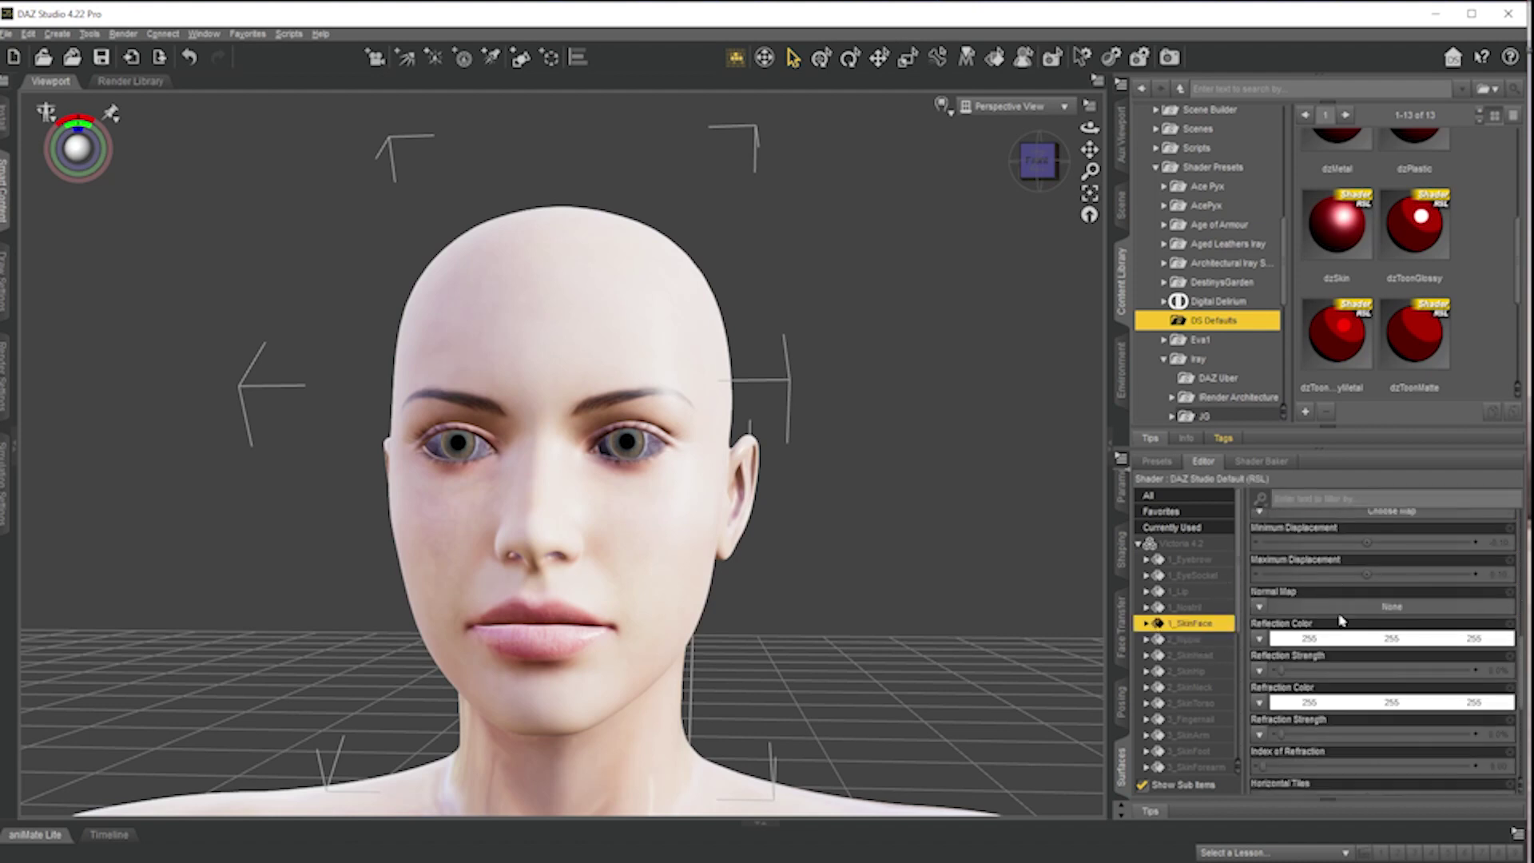
scroll(1341, 621, up, 4)
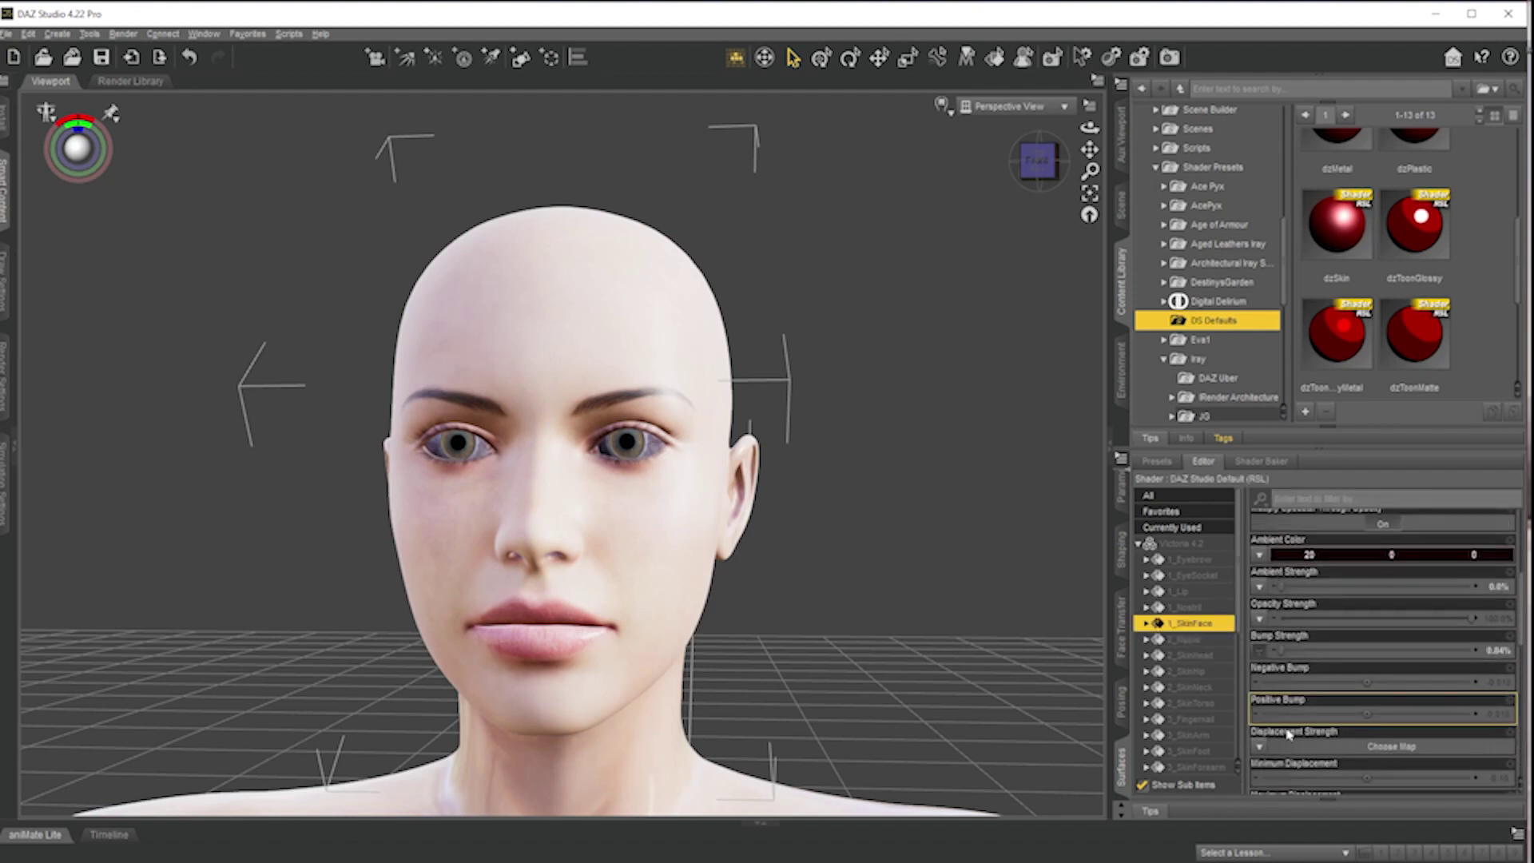
scroll(1288, 734, up, 3)
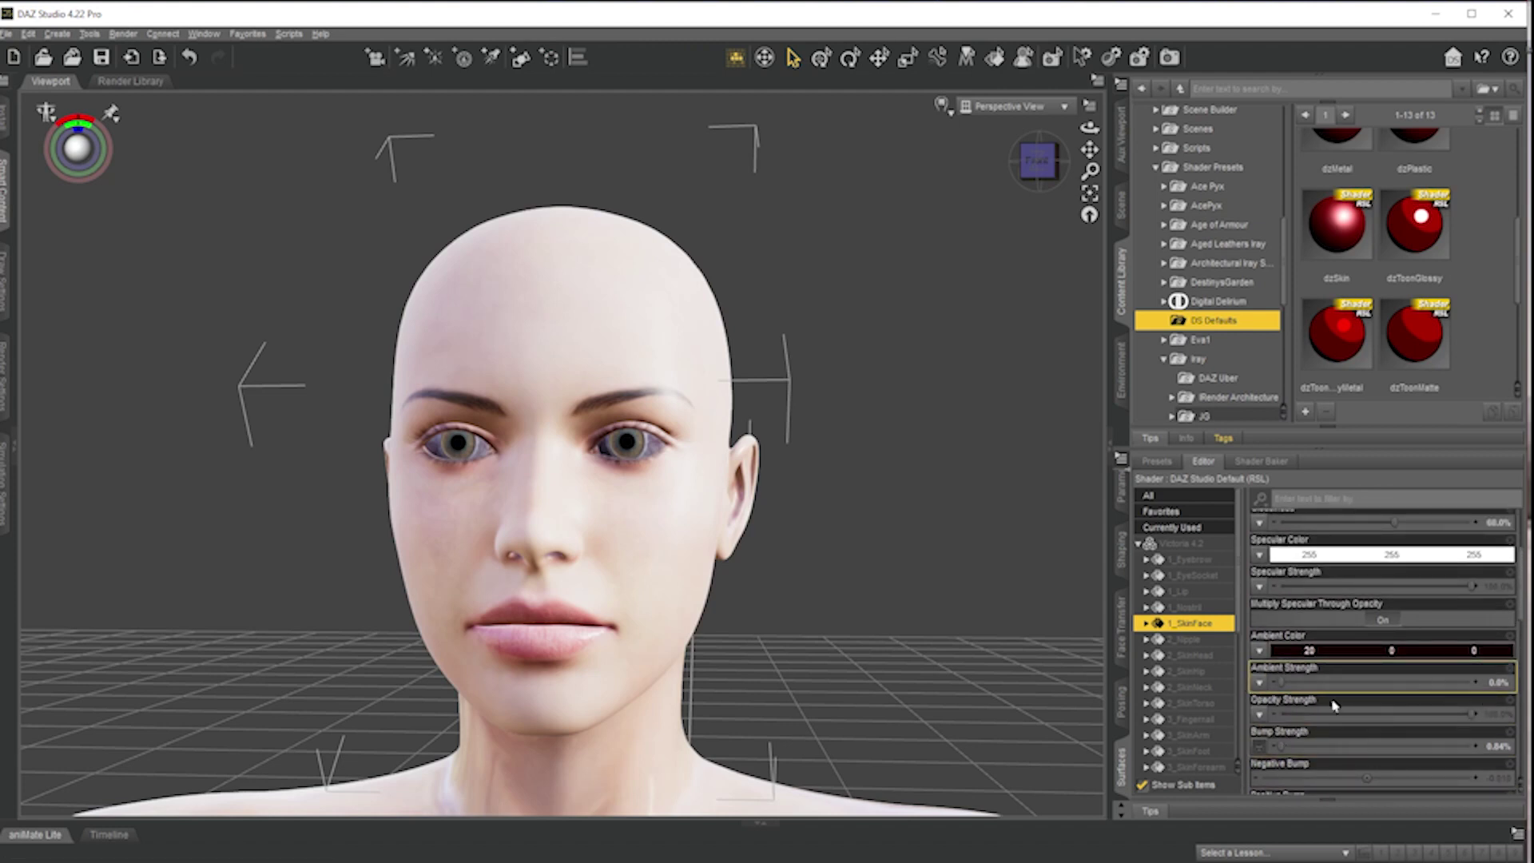
scroll(1322, 663, up, 3)
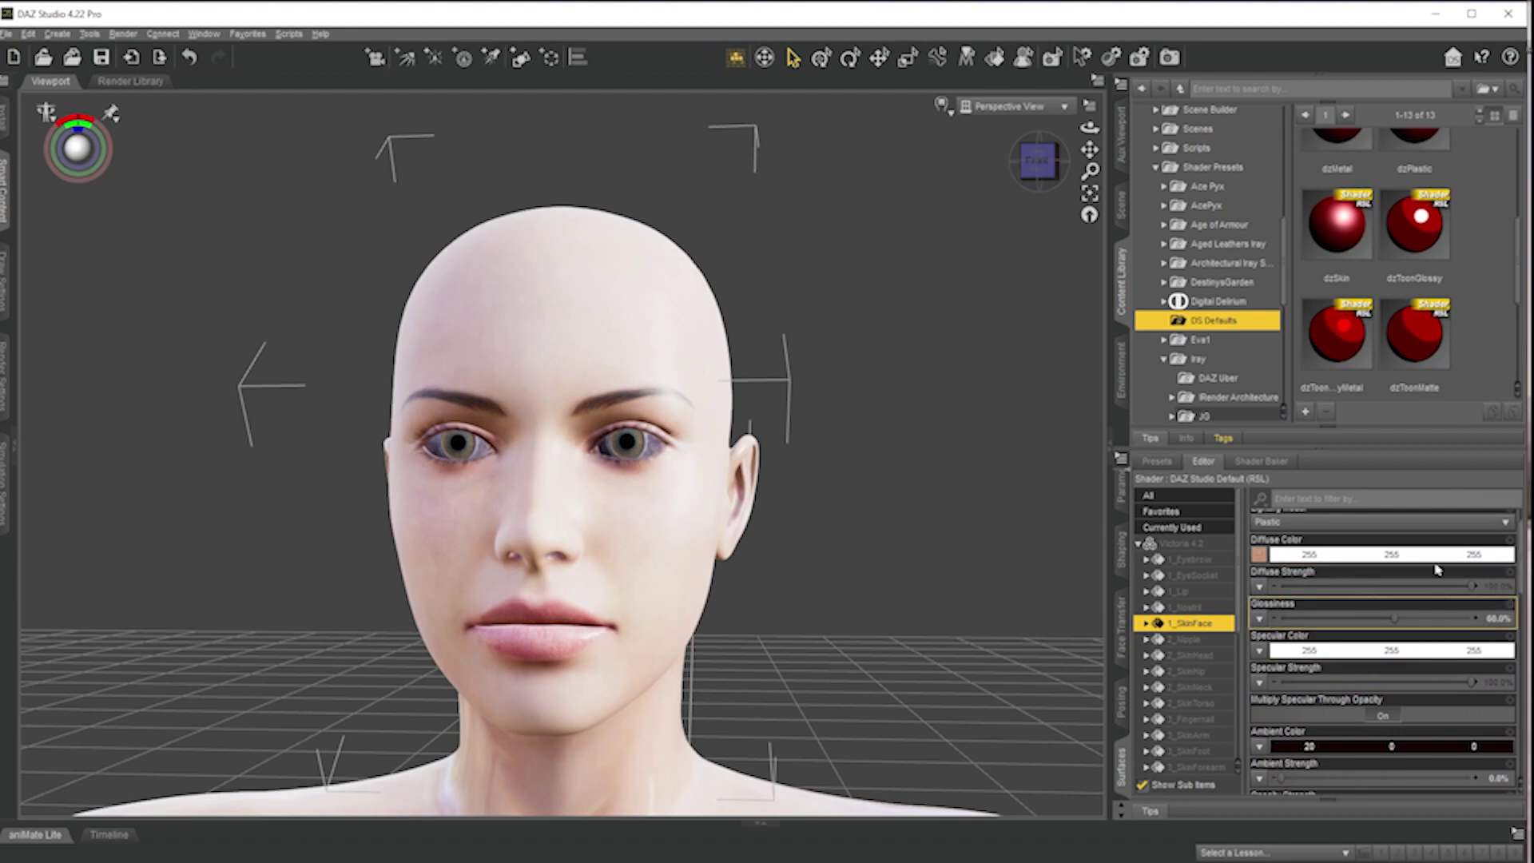
scroll(1398, 615, up, 1)
- Apply the dzSkin shader preset to the 1_SkinFace surface
mouse_move(1349, 232)
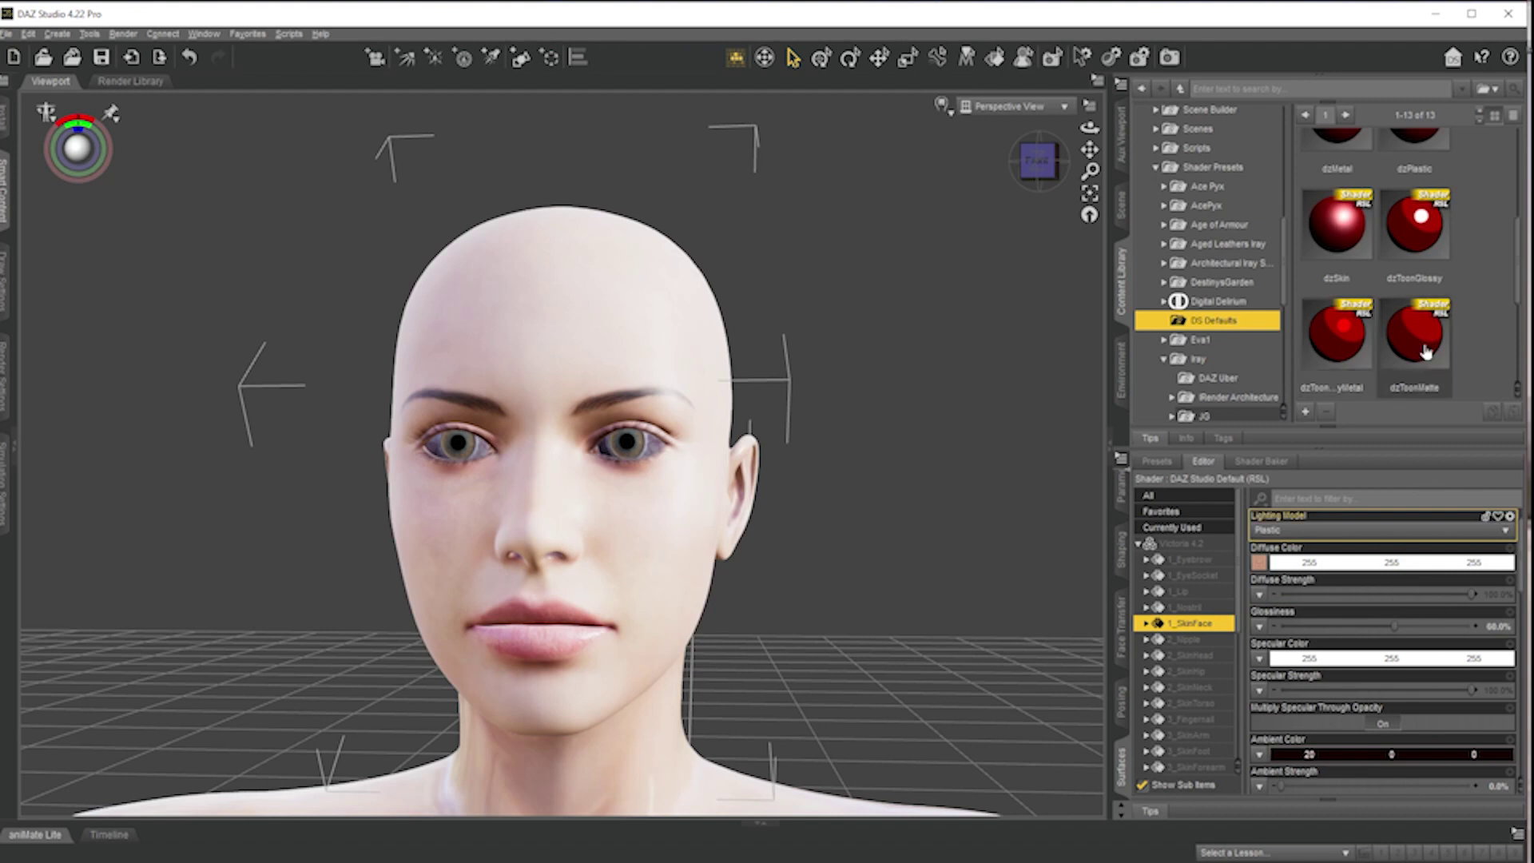
click(1345, 230)
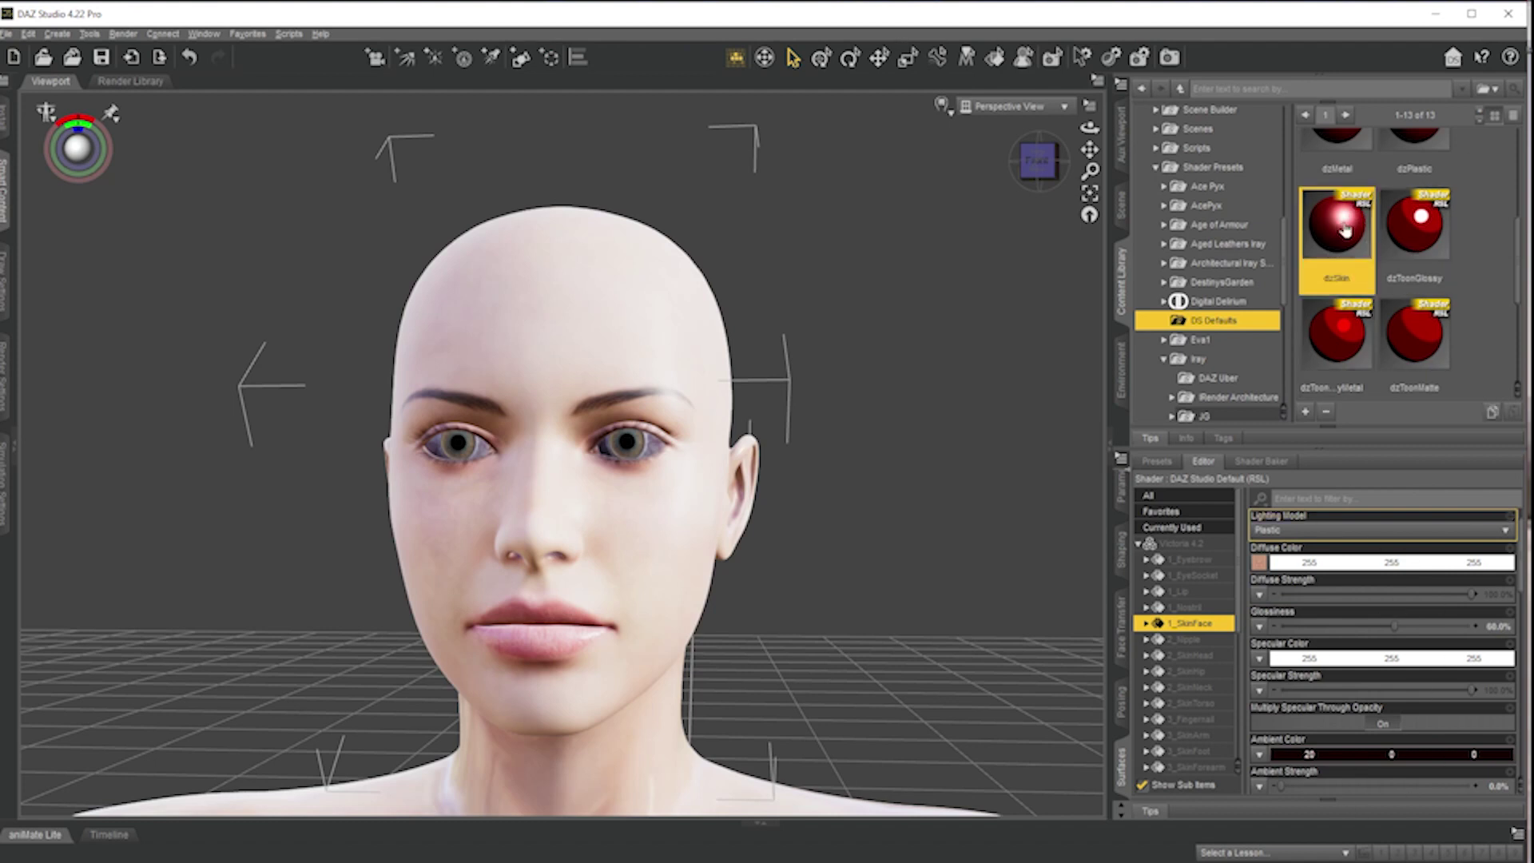
double_click(1344, 230)
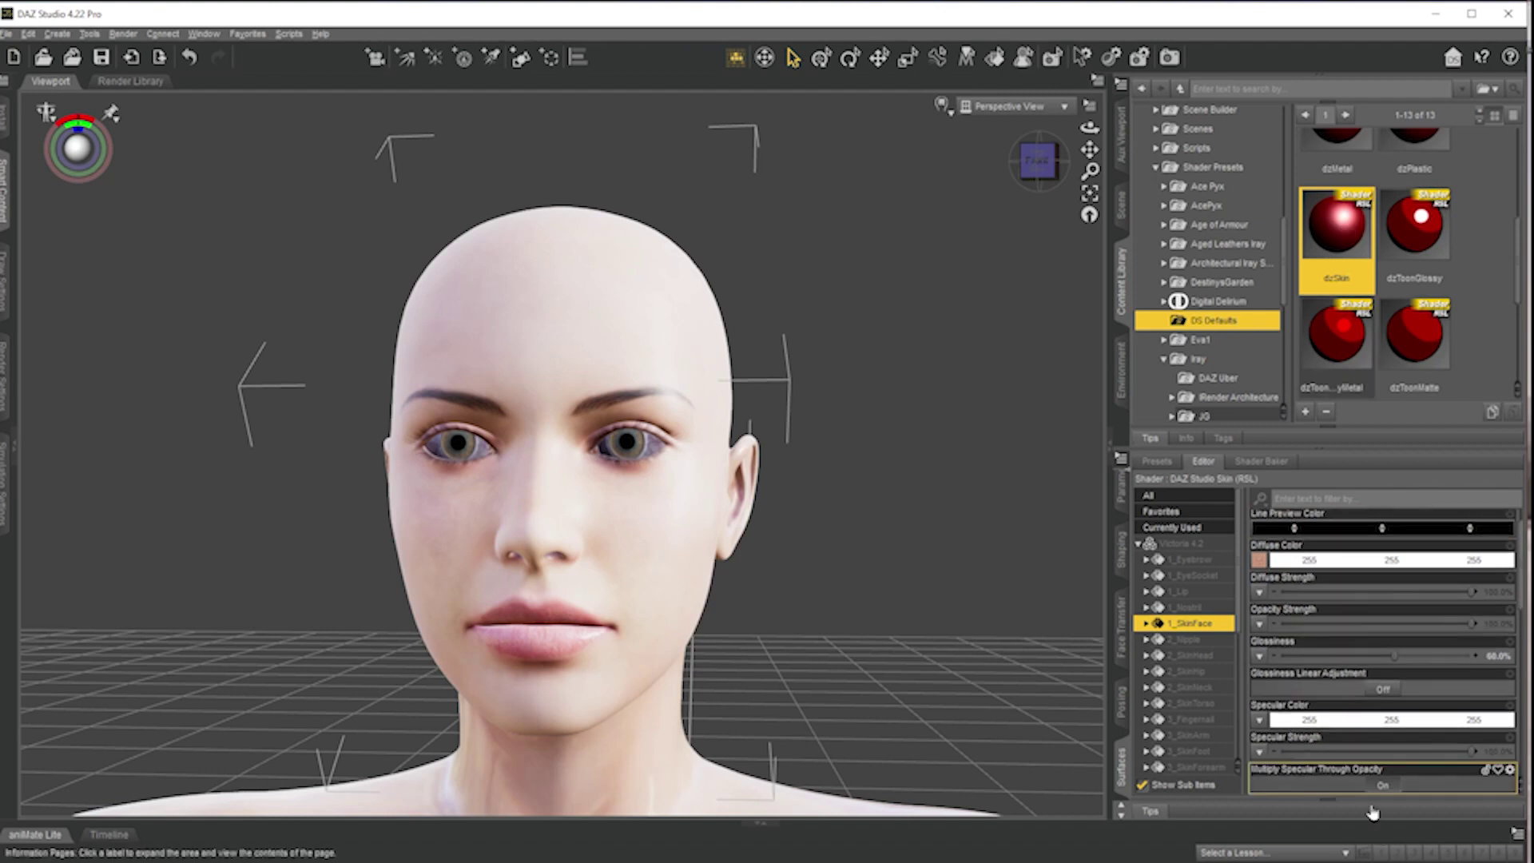
scroll(1324, 661, down, 9)
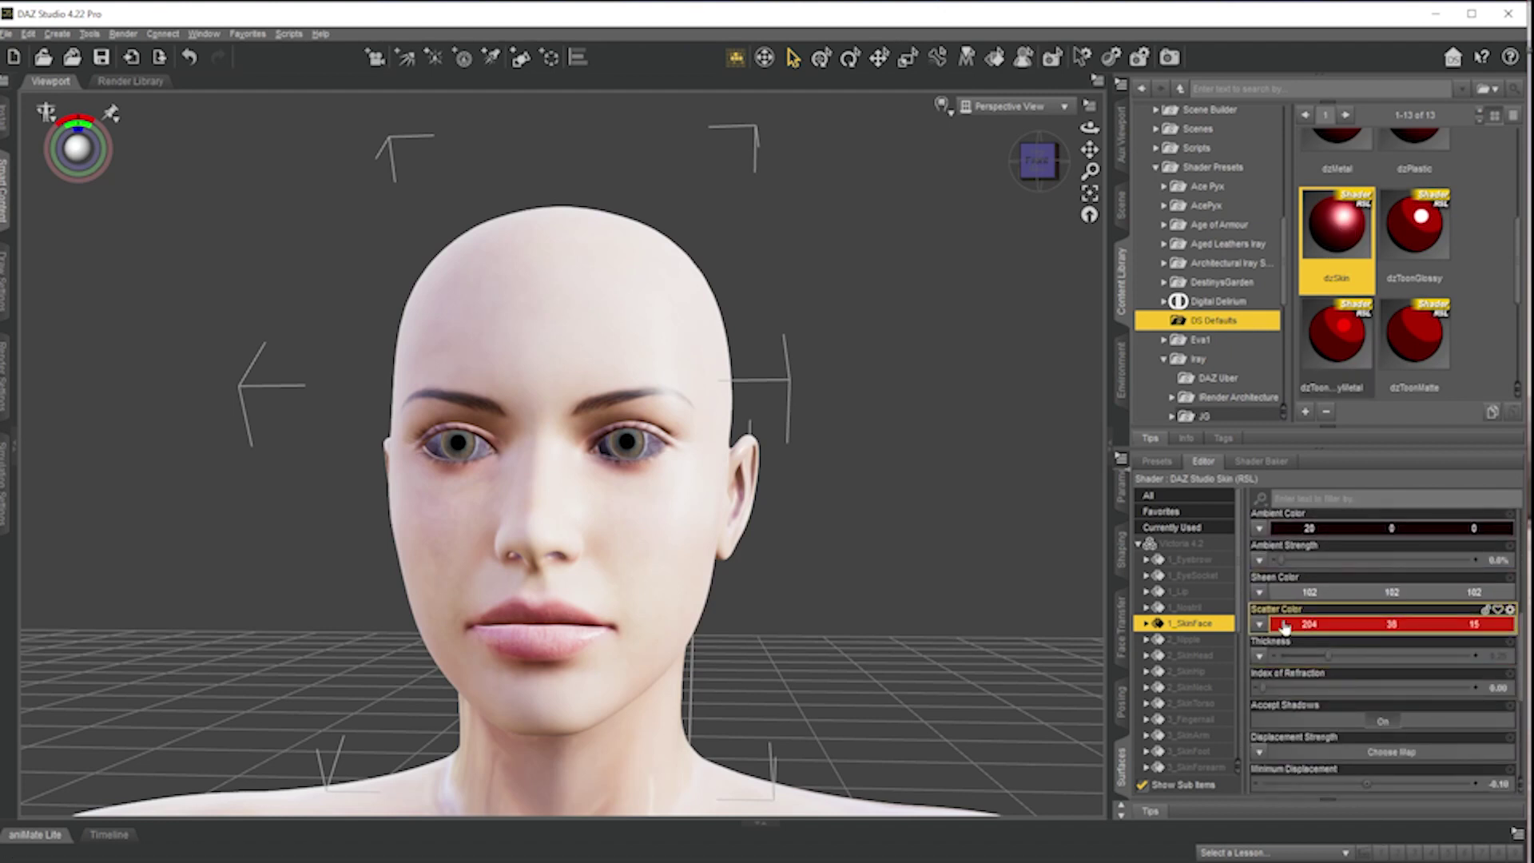
scroll(1350, 693, down, 1)
scroll(1352, 694, down, 6)
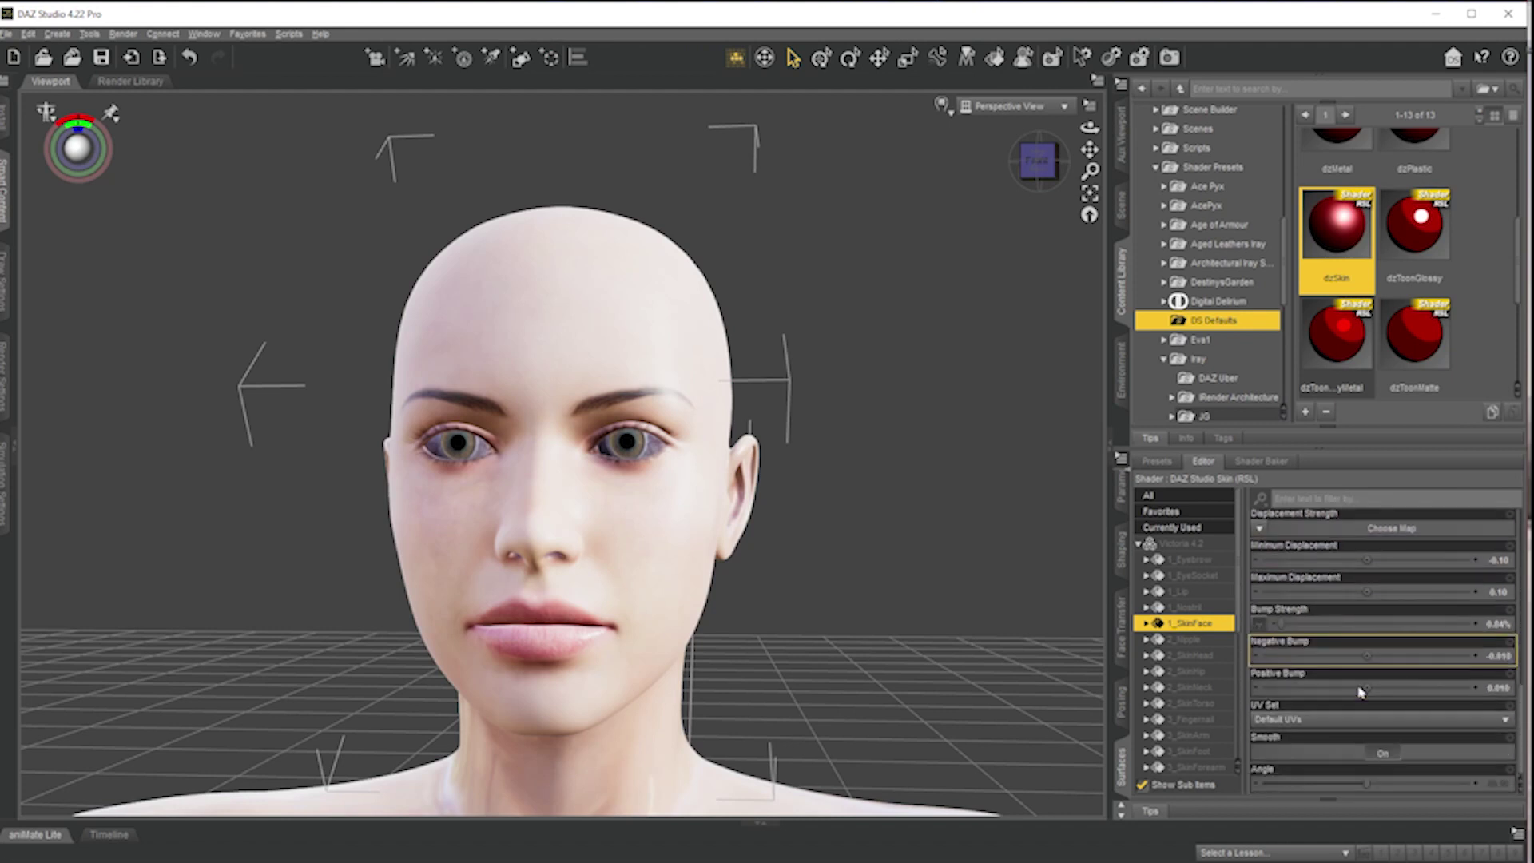
scroll(1366, 709, up, 12)
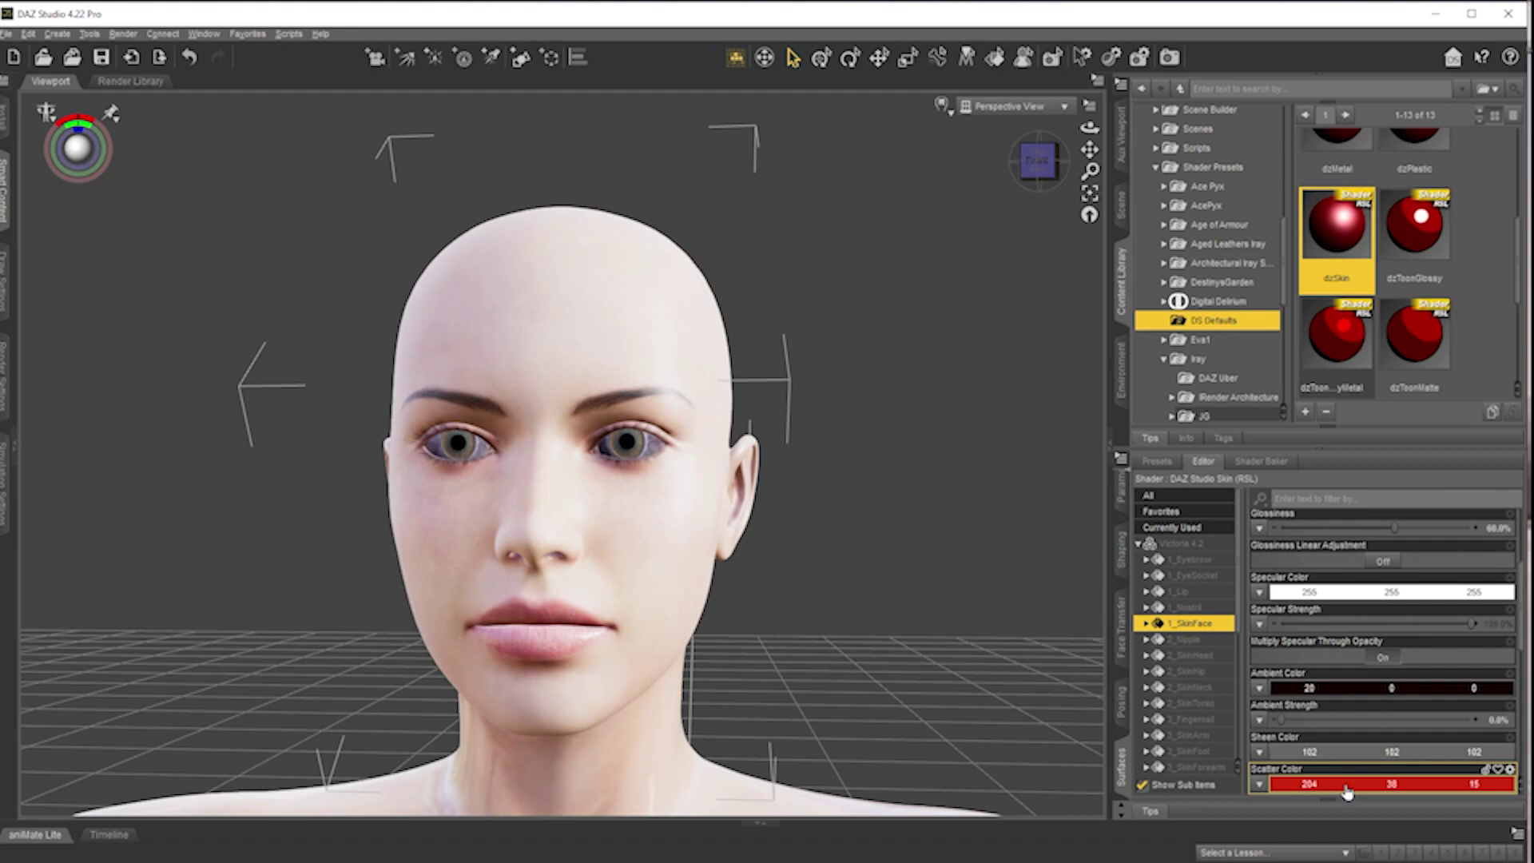
- Render a test image of the face and close the render window
click(1169, 57)
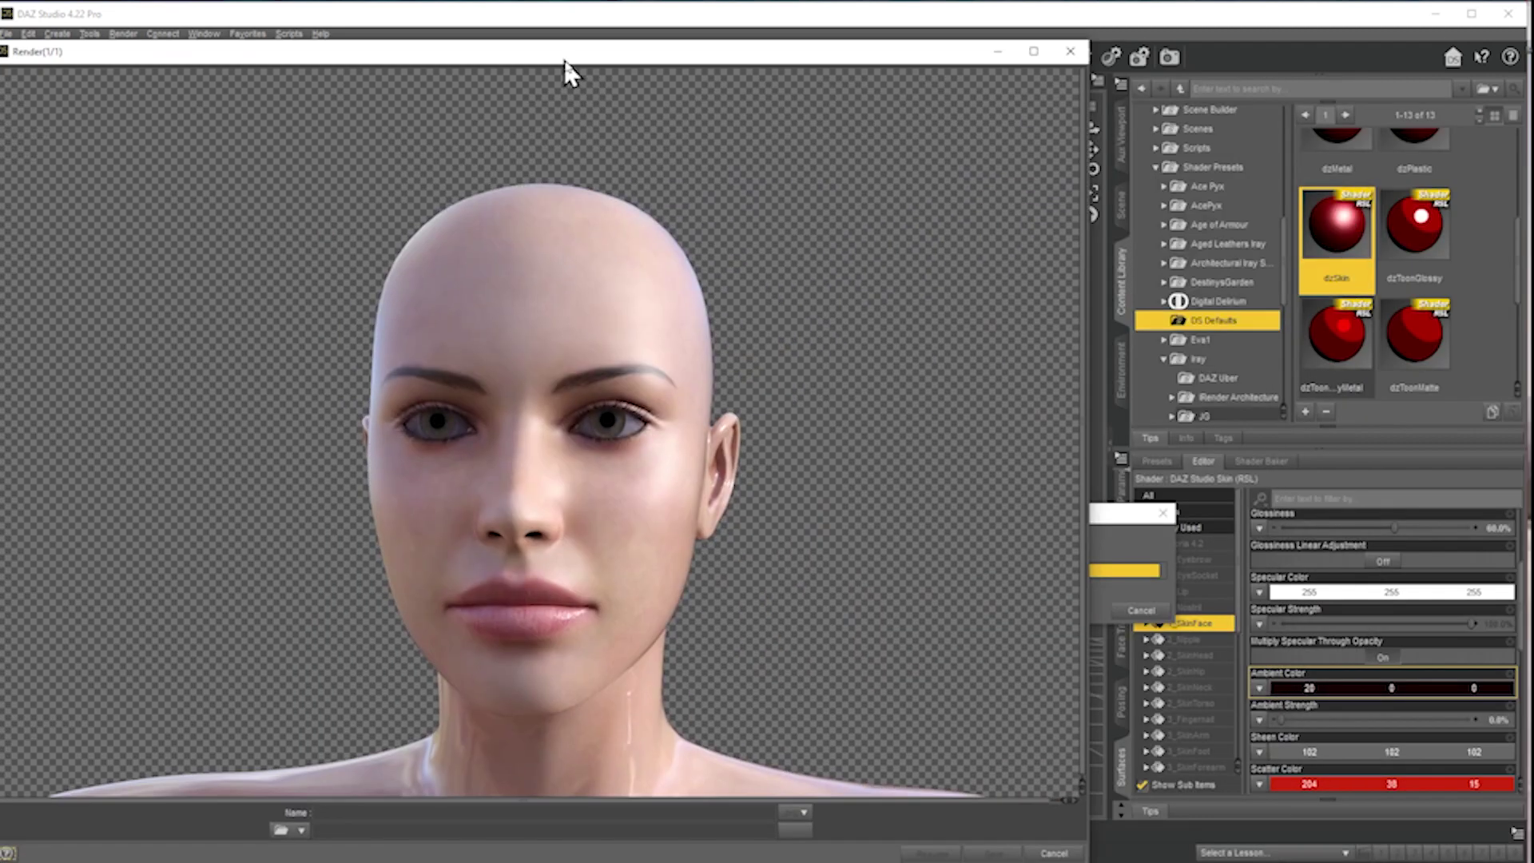
drag(569, 69, 627, 86)
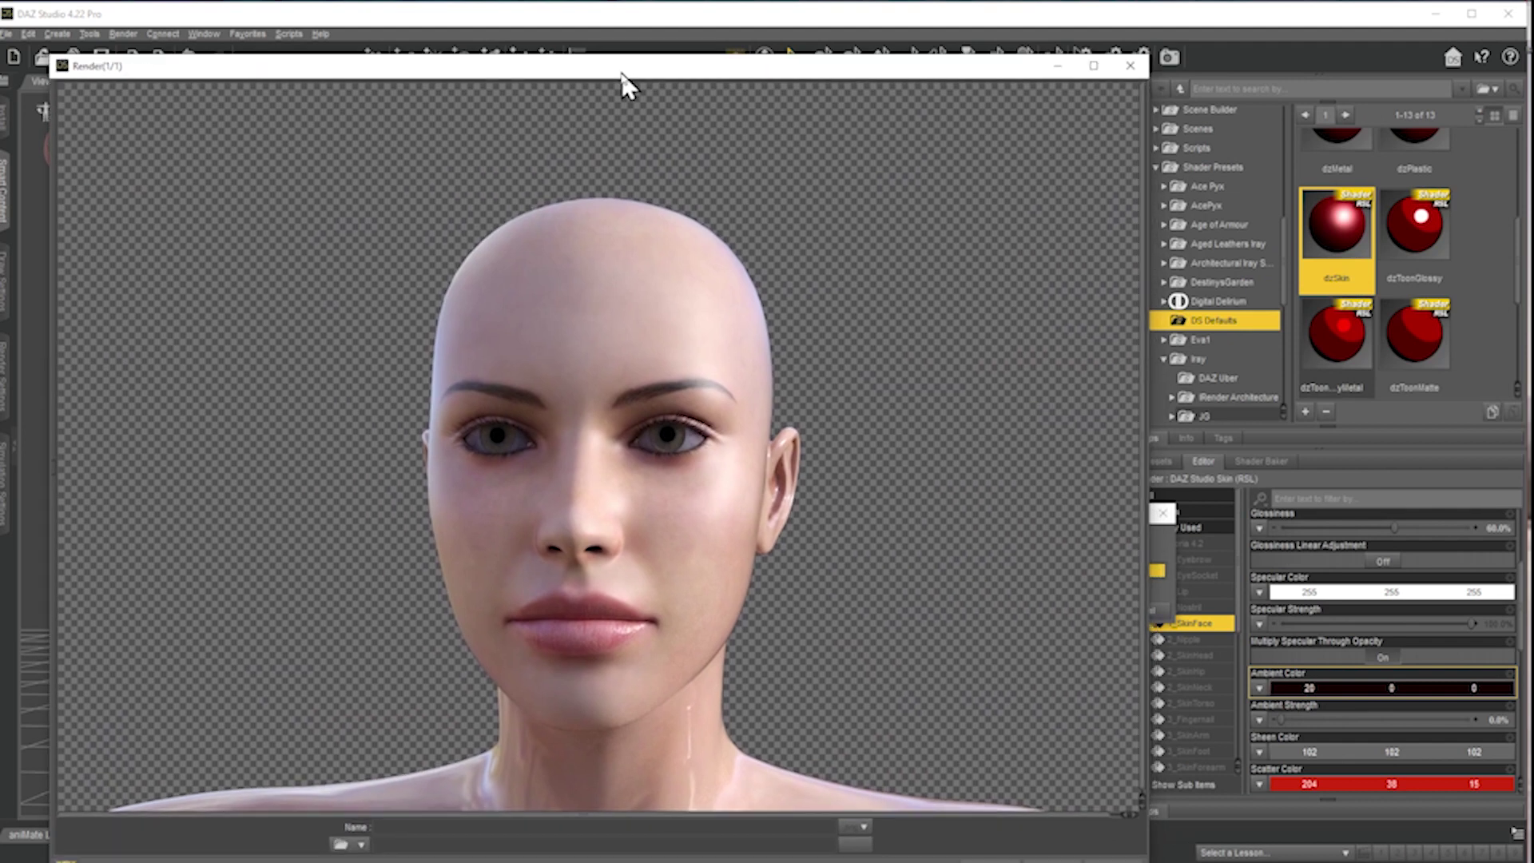
click(1130, 67)
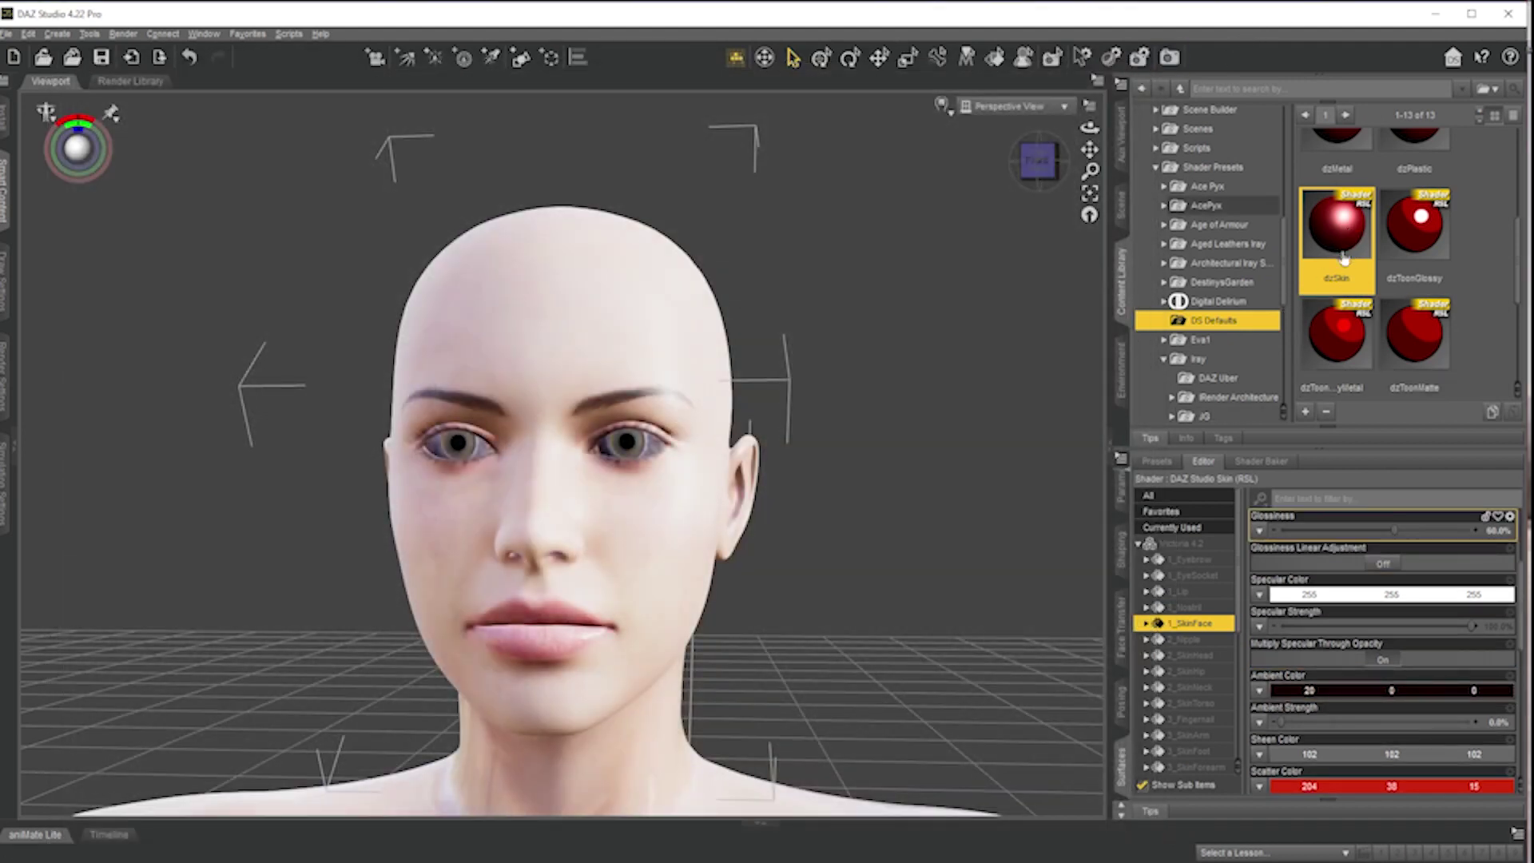
- Apply the dzGlossy preset to 1_SkinFace and close the resulting test render
scroll(1397, 284, up, 2)
scroll(1396, 292, up, 3)
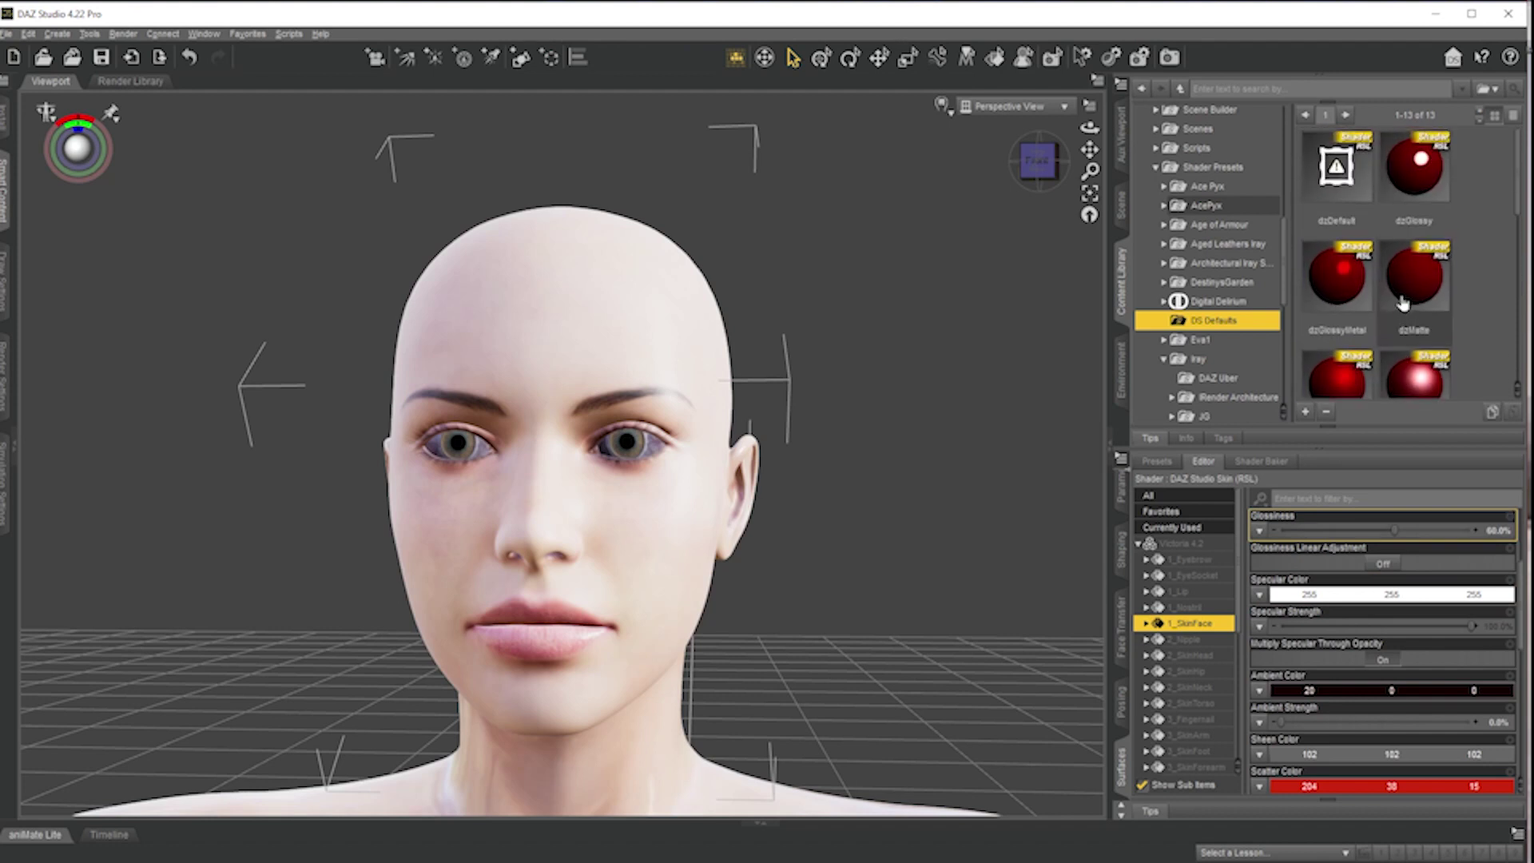
double_click(1411, 181)
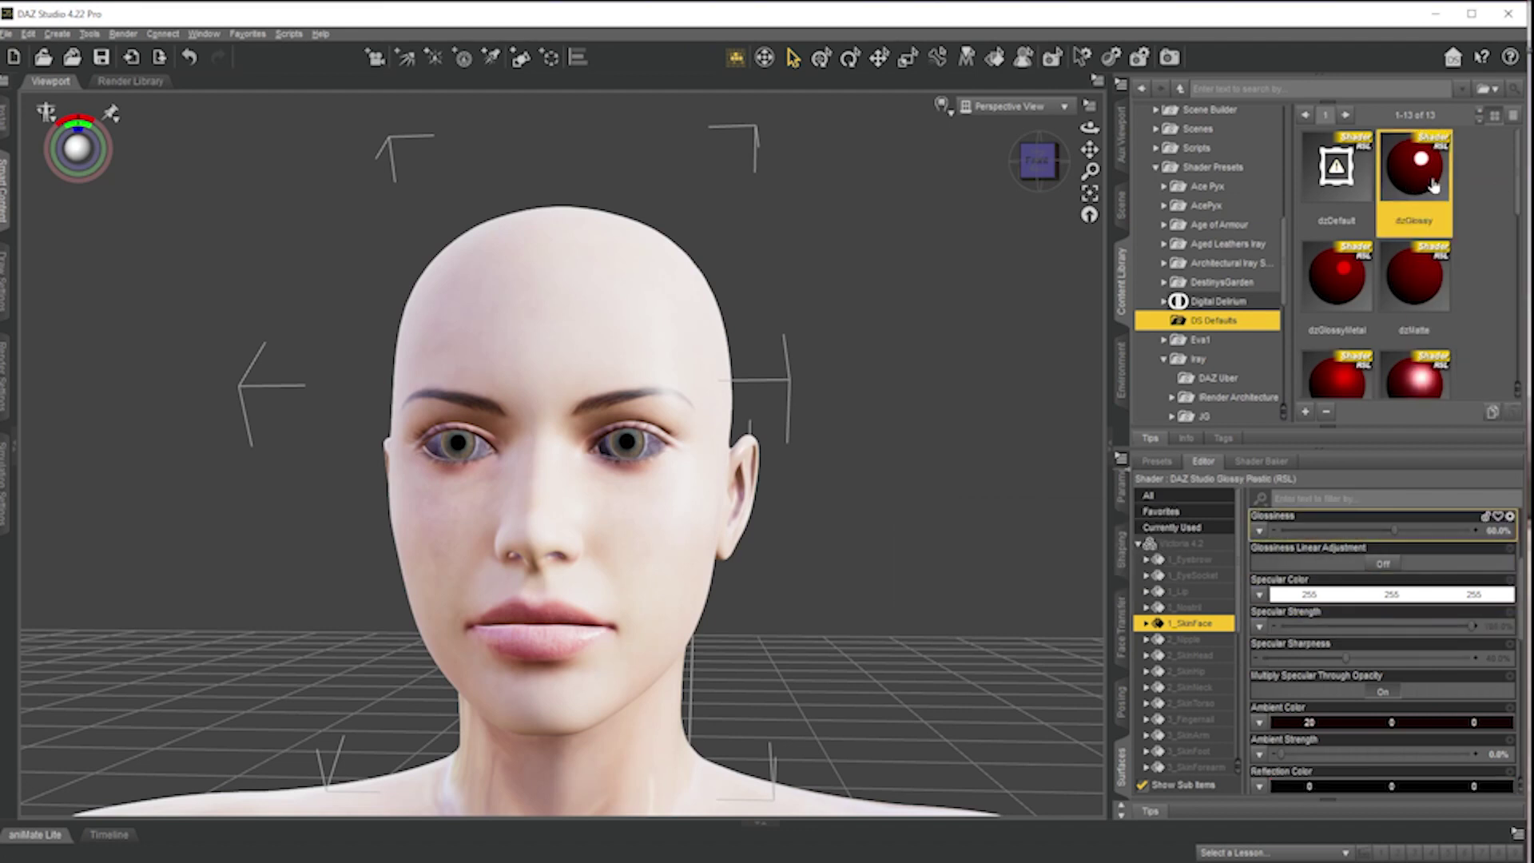
scroll(1414, 320, down, 5)
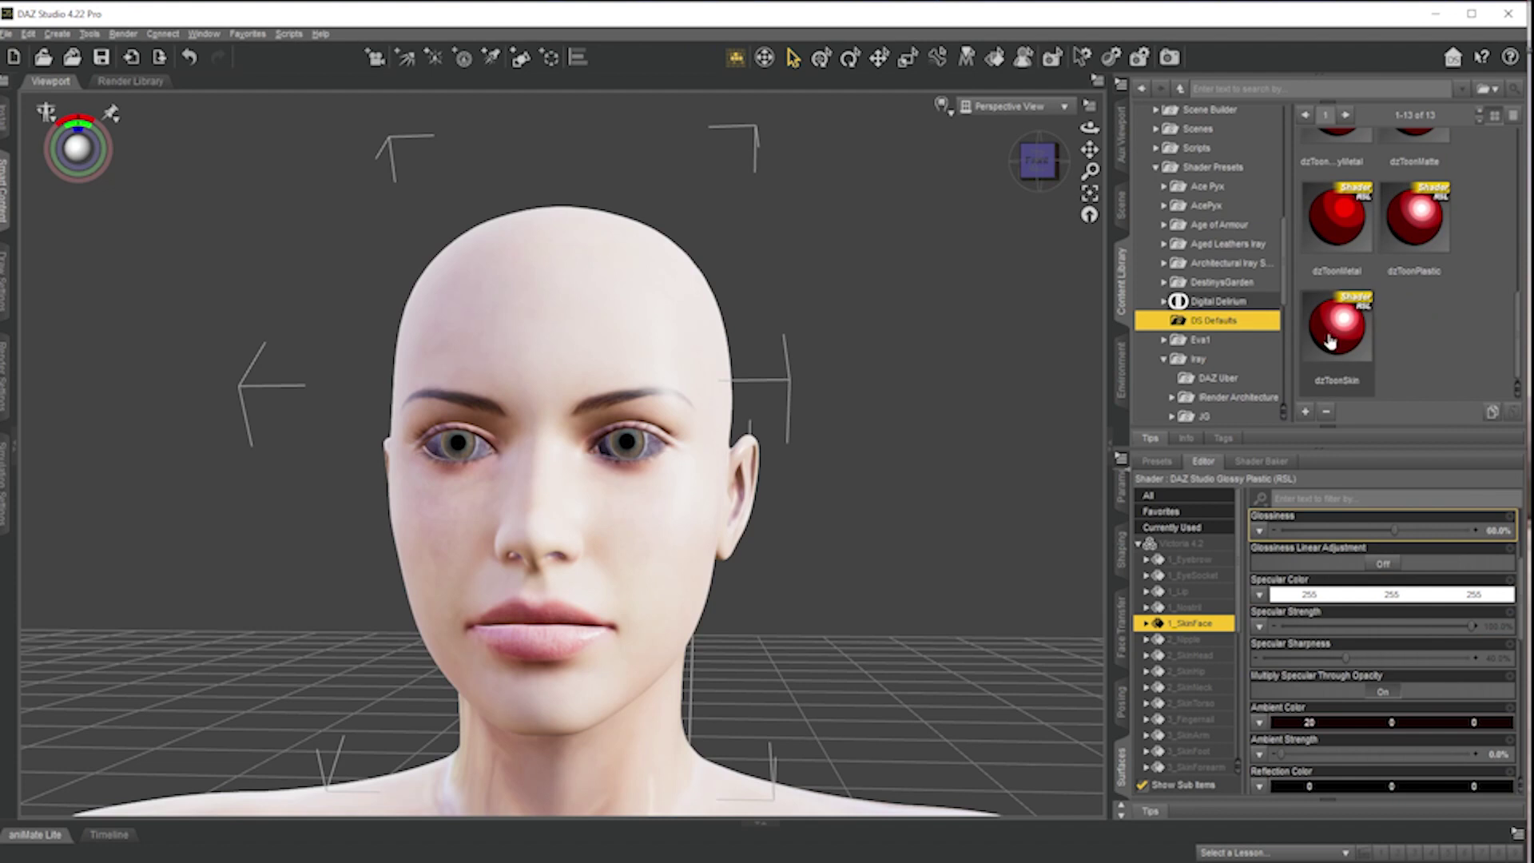
mouse_move(1342, 330)
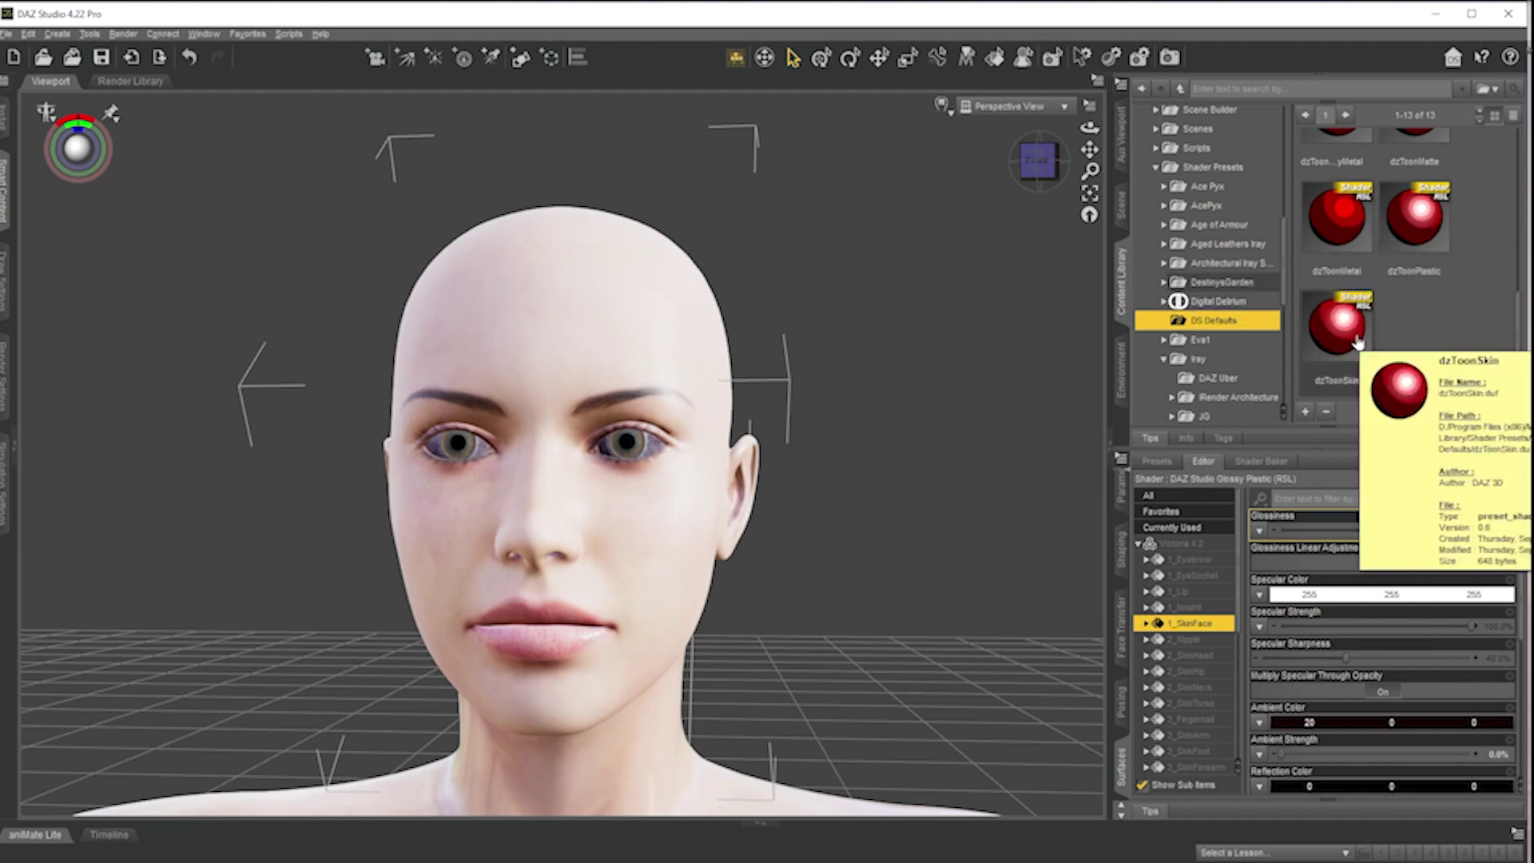
scroll(1355, 341, up, 3)
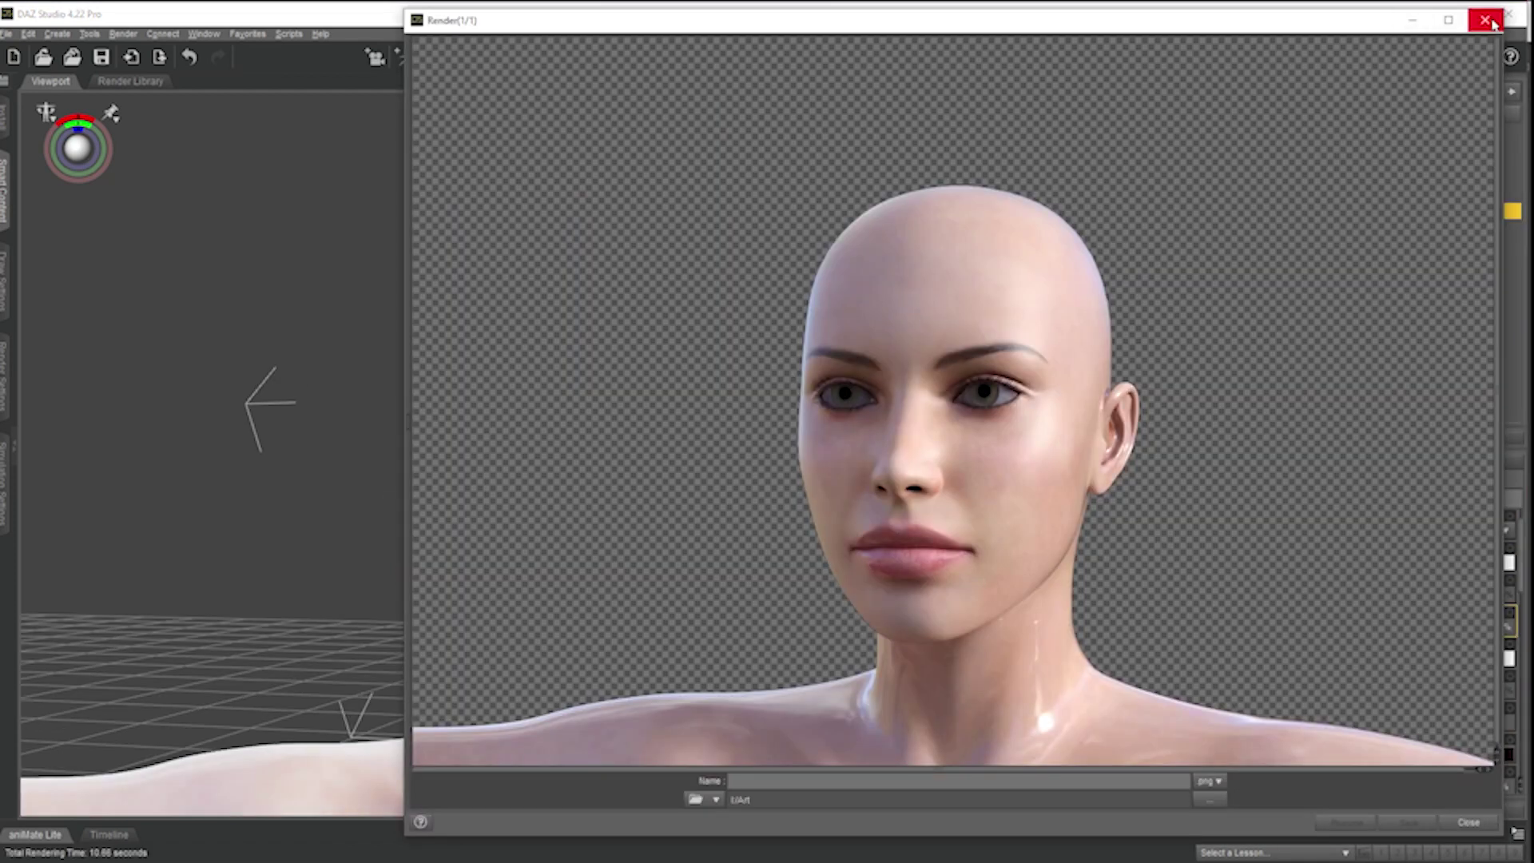
click(1485, 23)
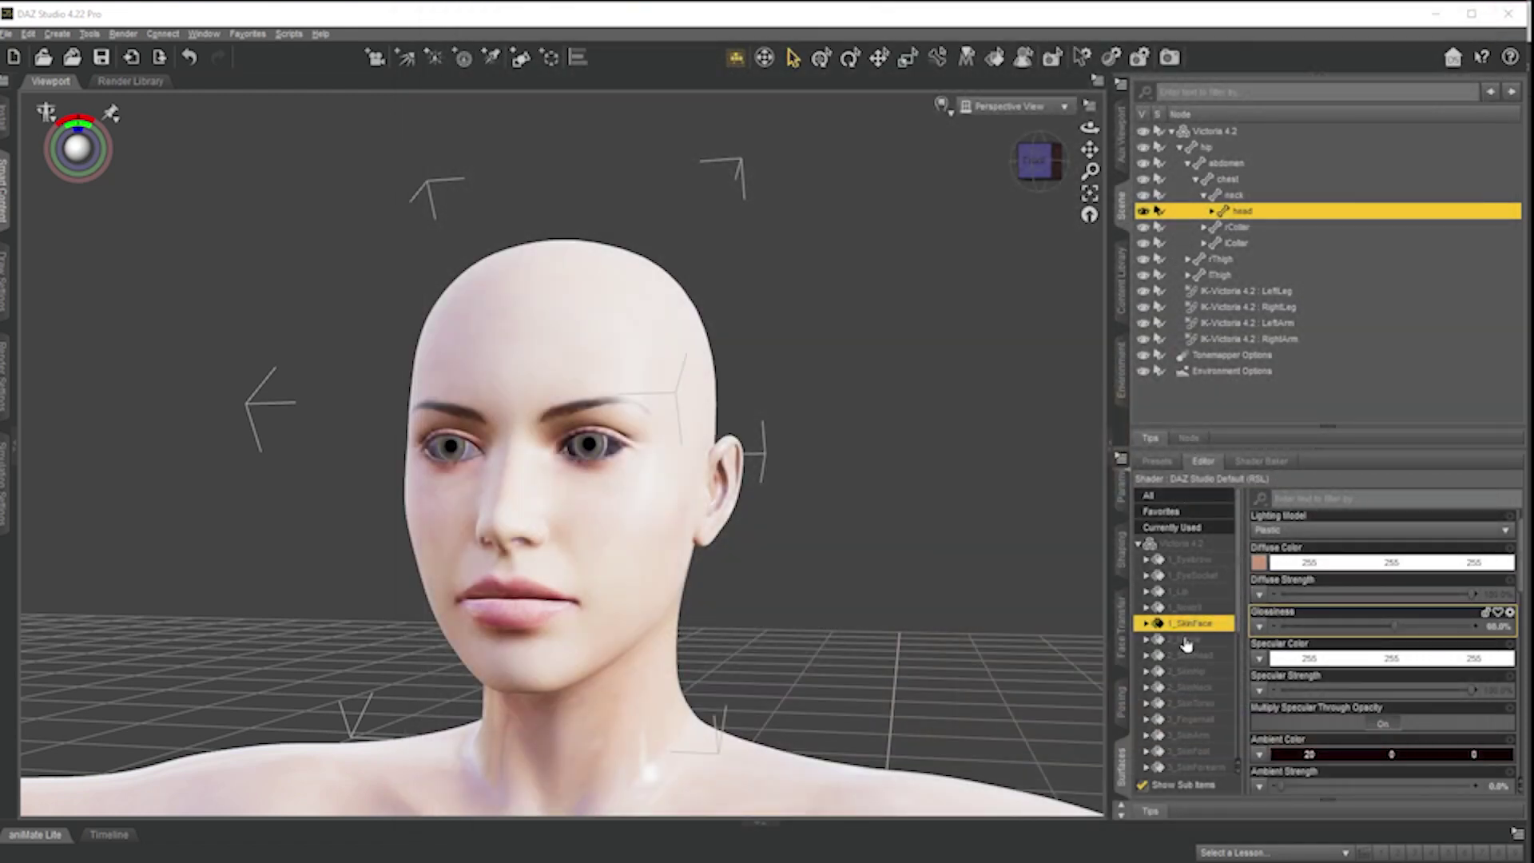
- Set the 1_Lip surface's Glossiness to 75%, render a test image, then close it
click(1196, 641)
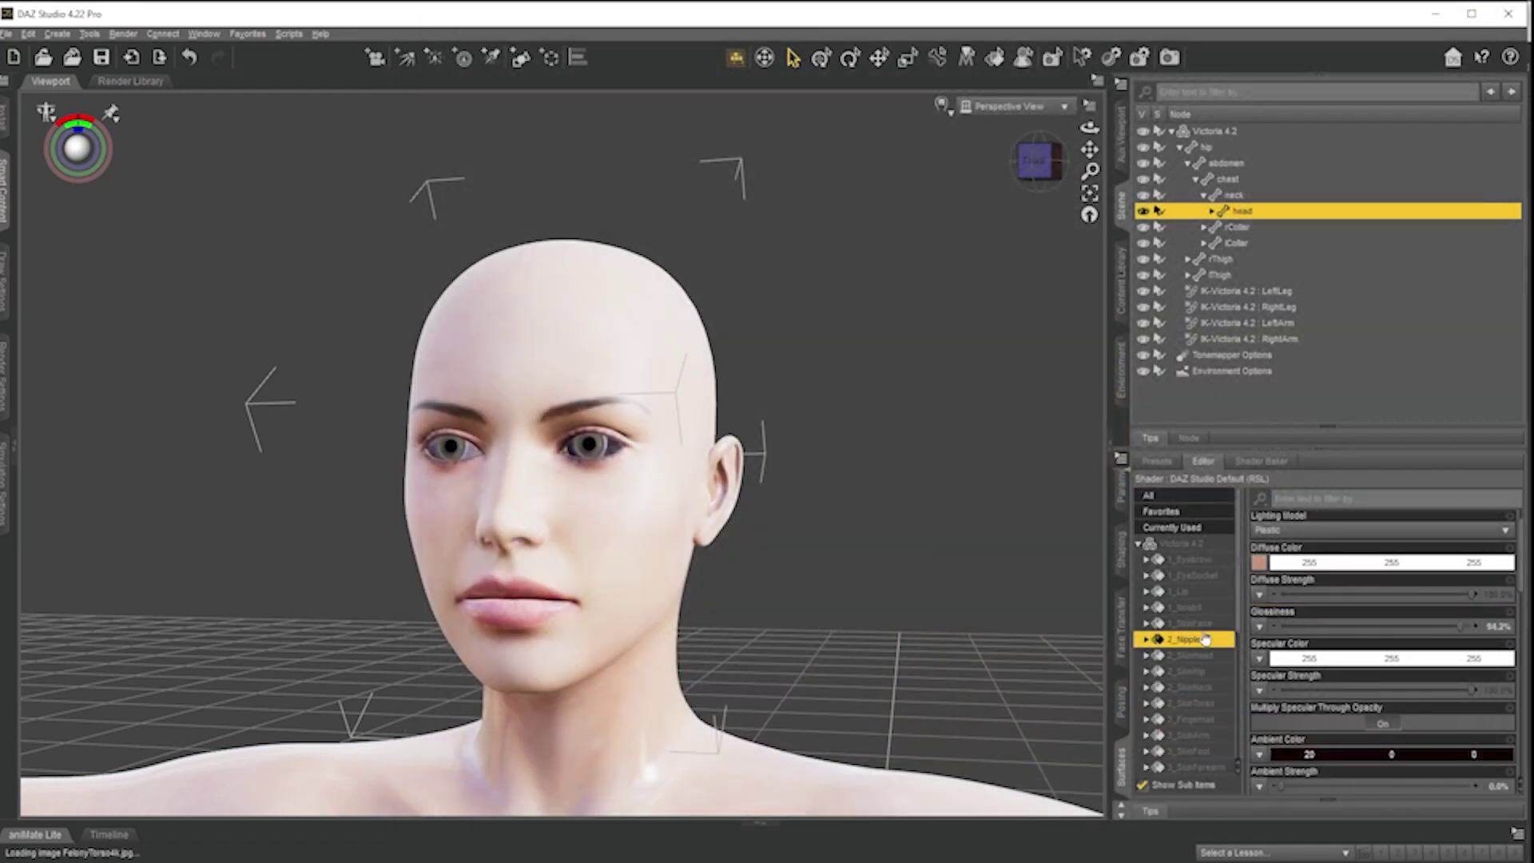
click(1181, 593)
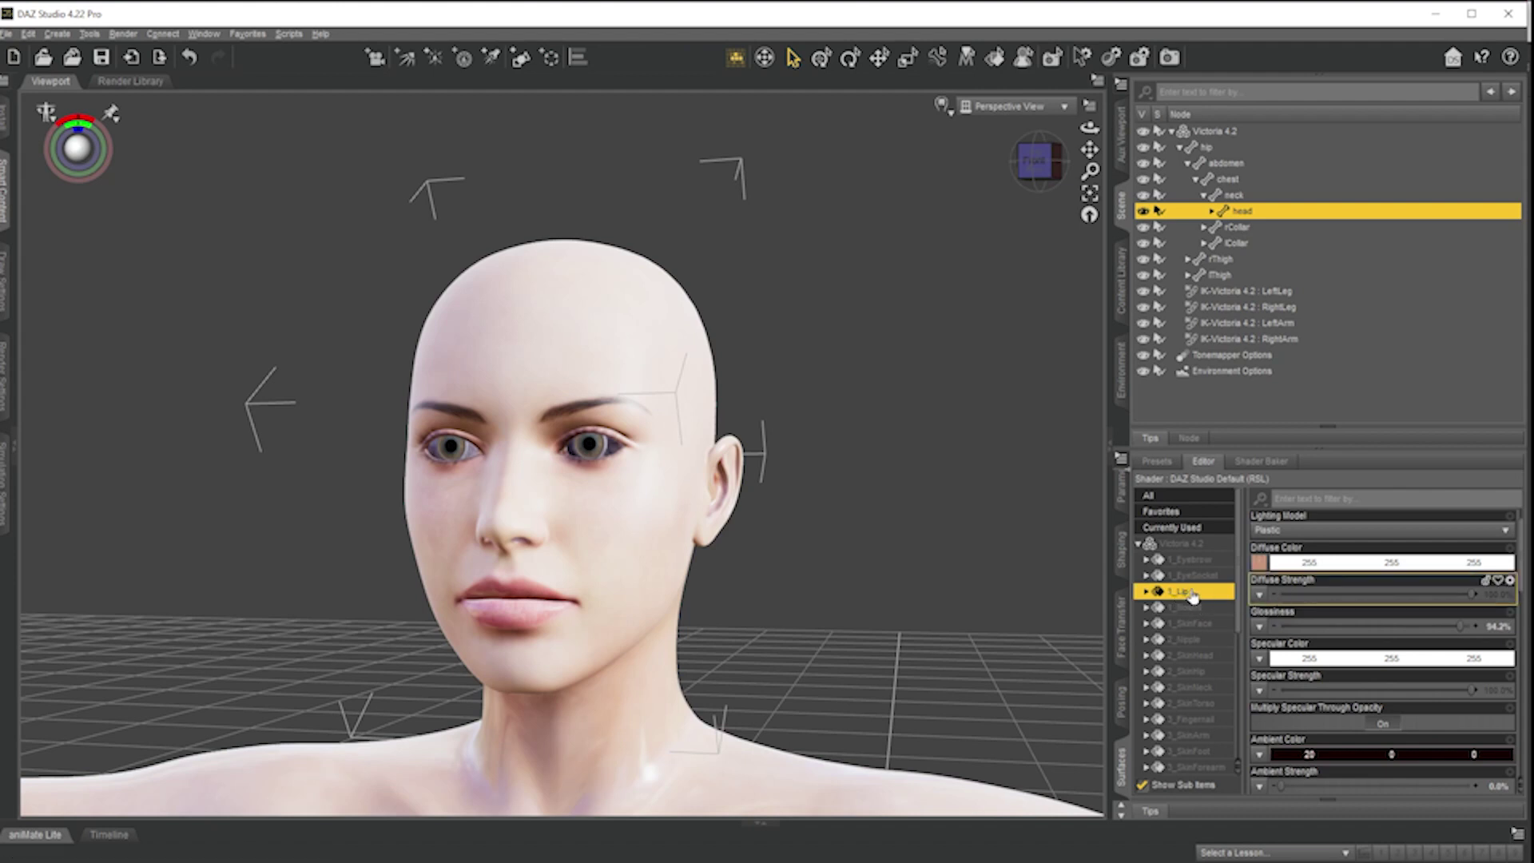
click(1489, 631)
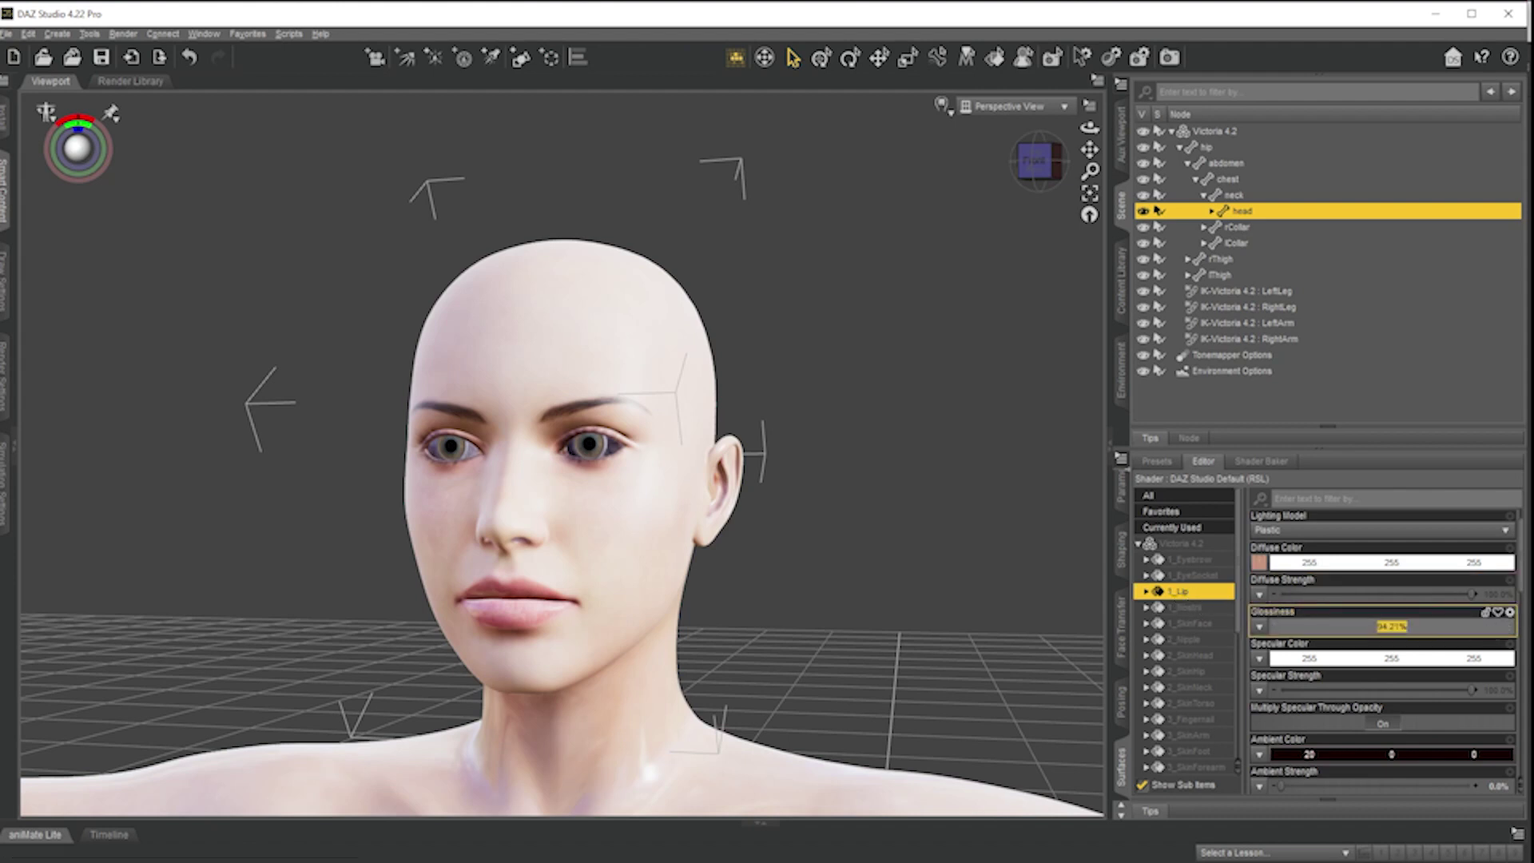
text(75)
key(Return)
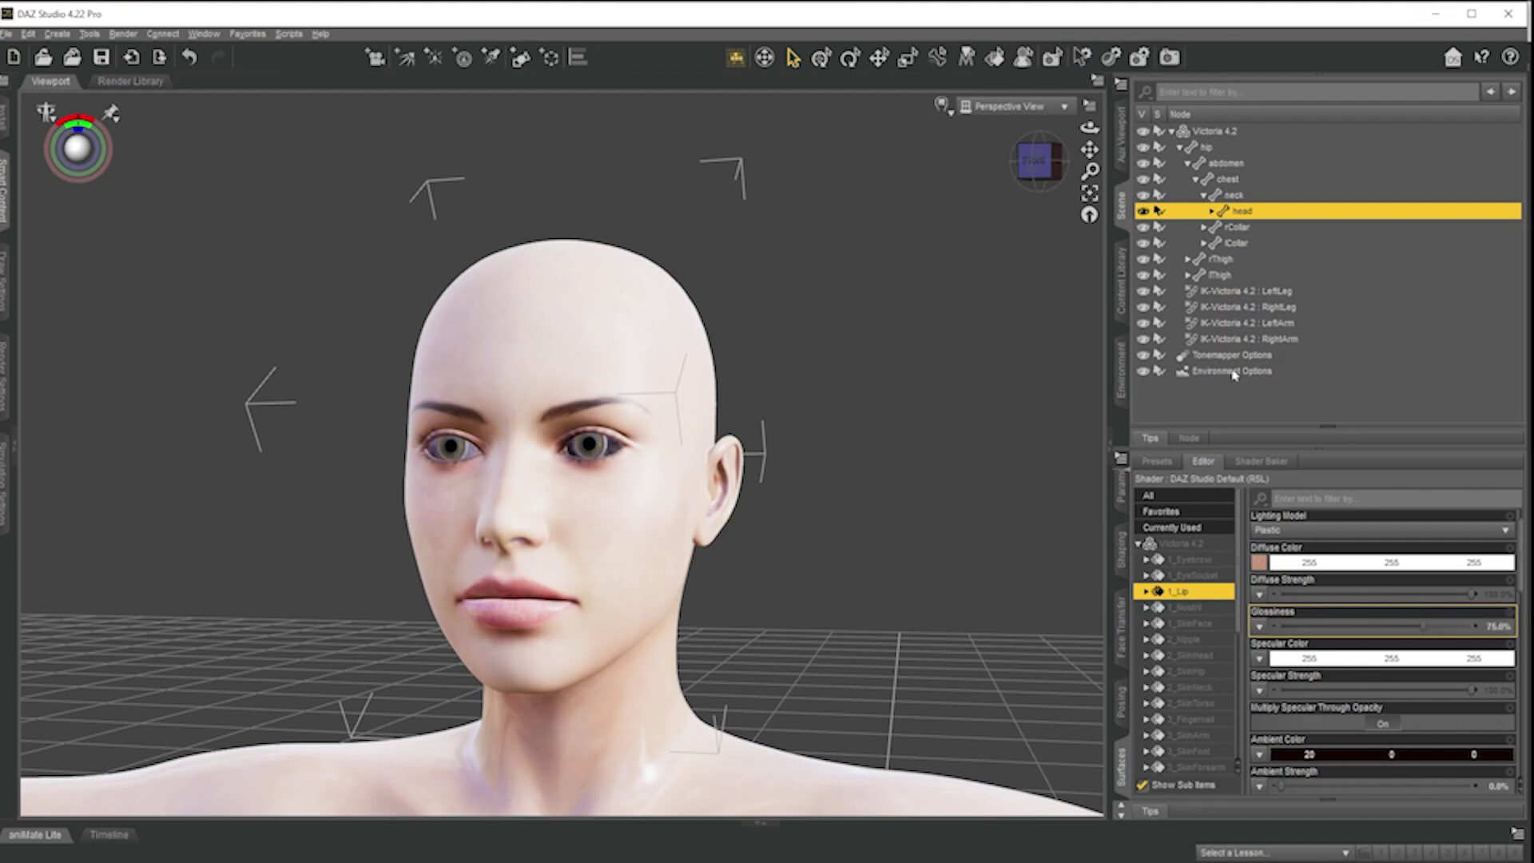
click(1168, 57)
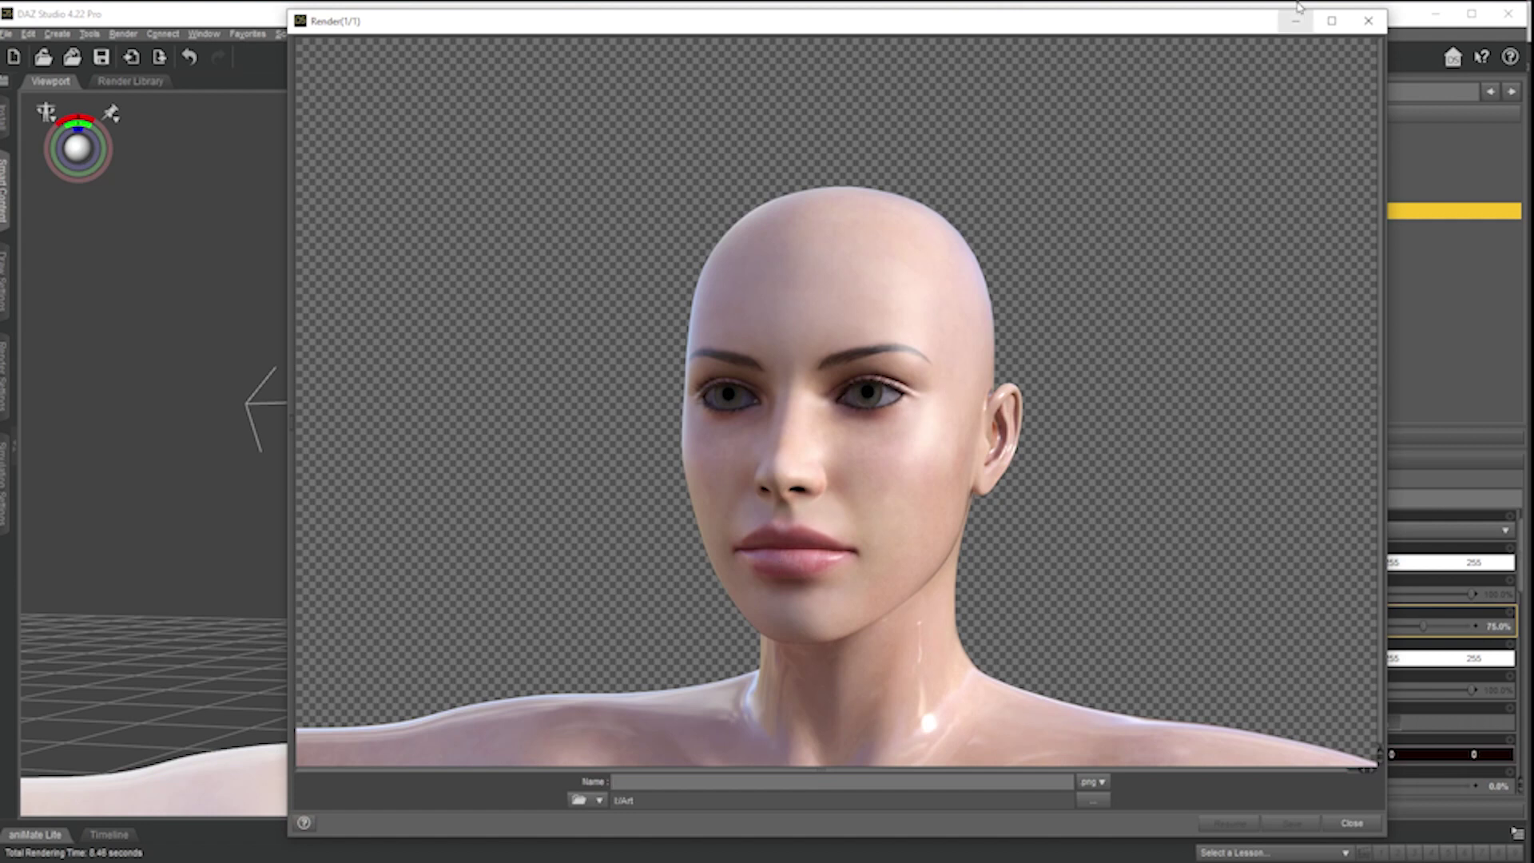
click(1367, 21)
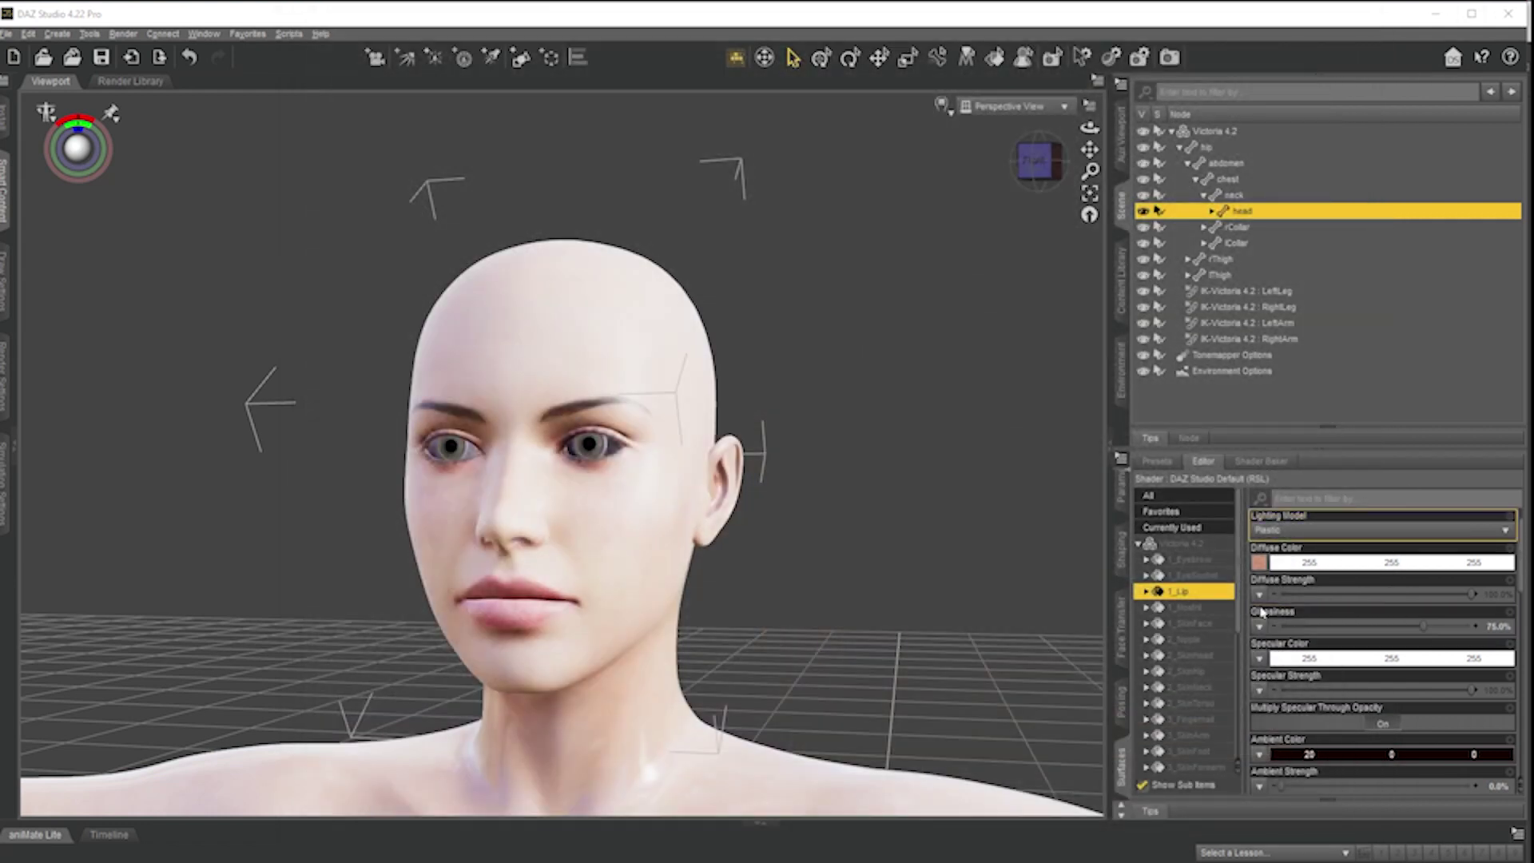
- Change the 1_Lip Bump Strength to 50% and render a test image
scroll(1329, 643, down, 4)
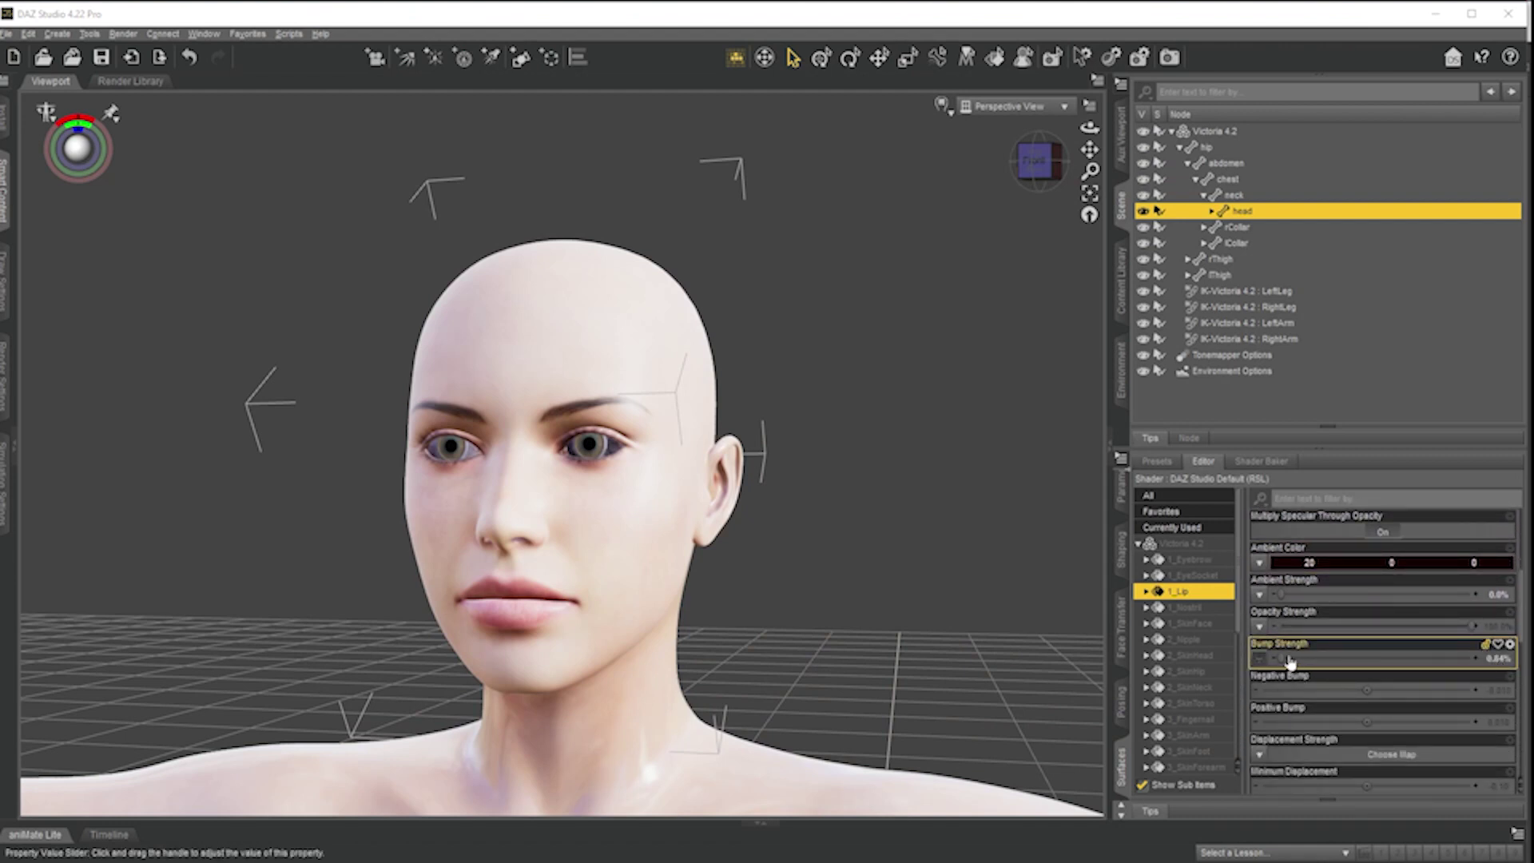
click(1499, 660)
text(1)
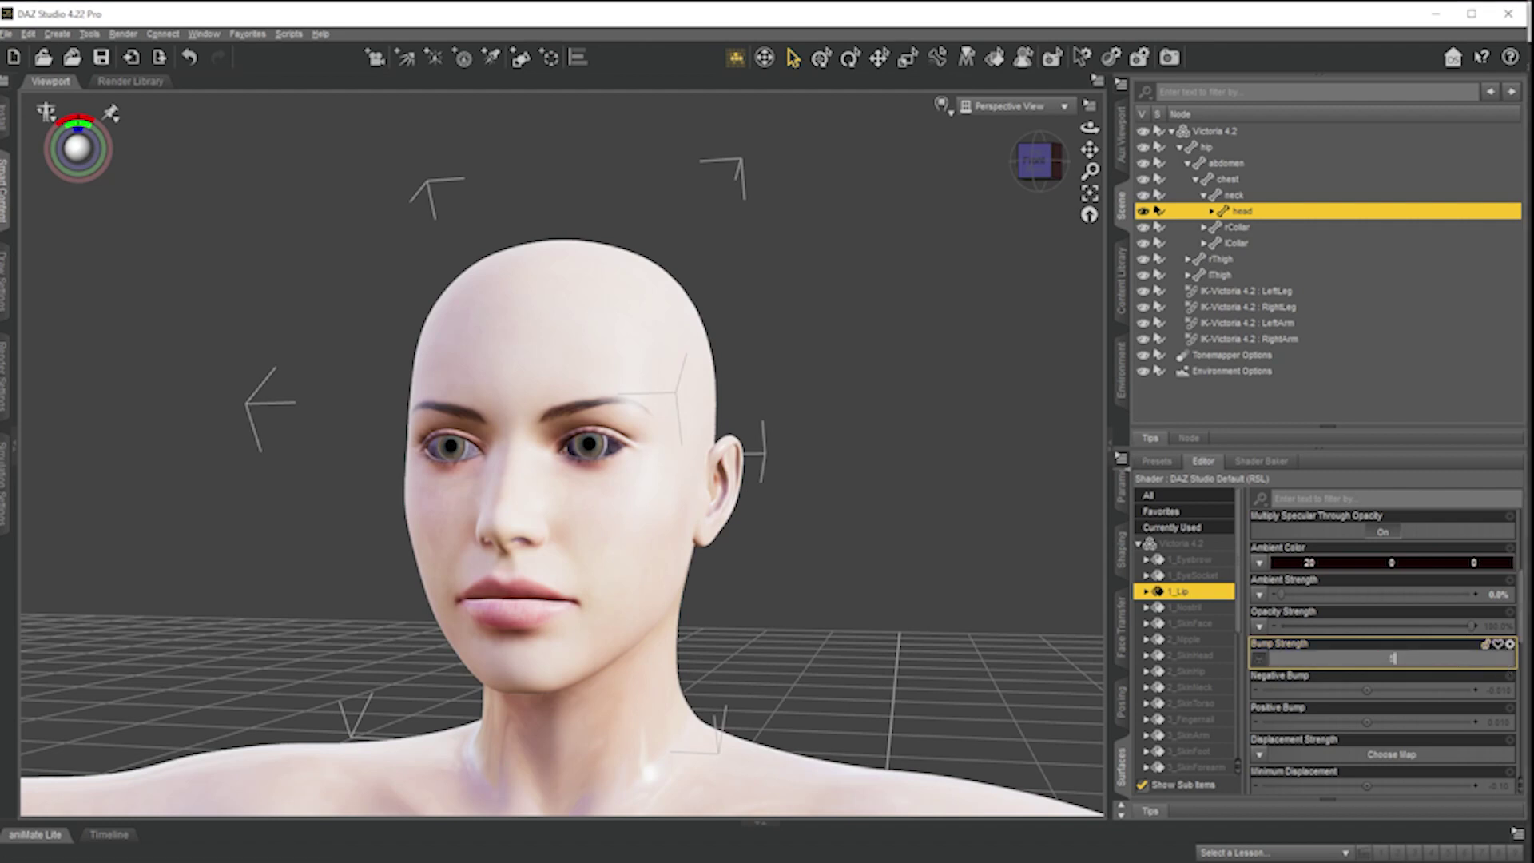
text(0)
key(Return)
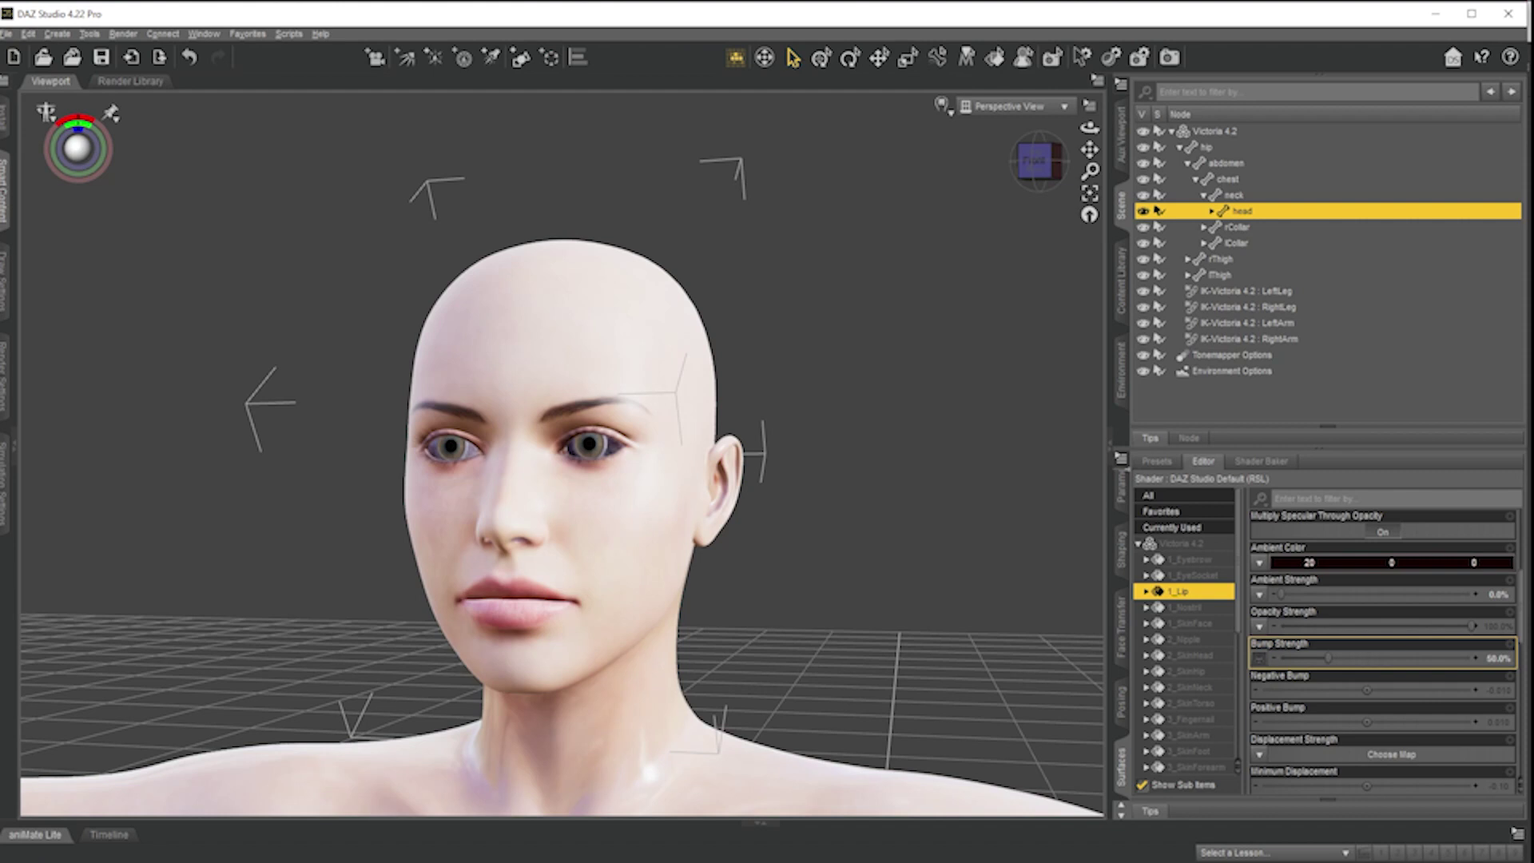
click(1169, 57)
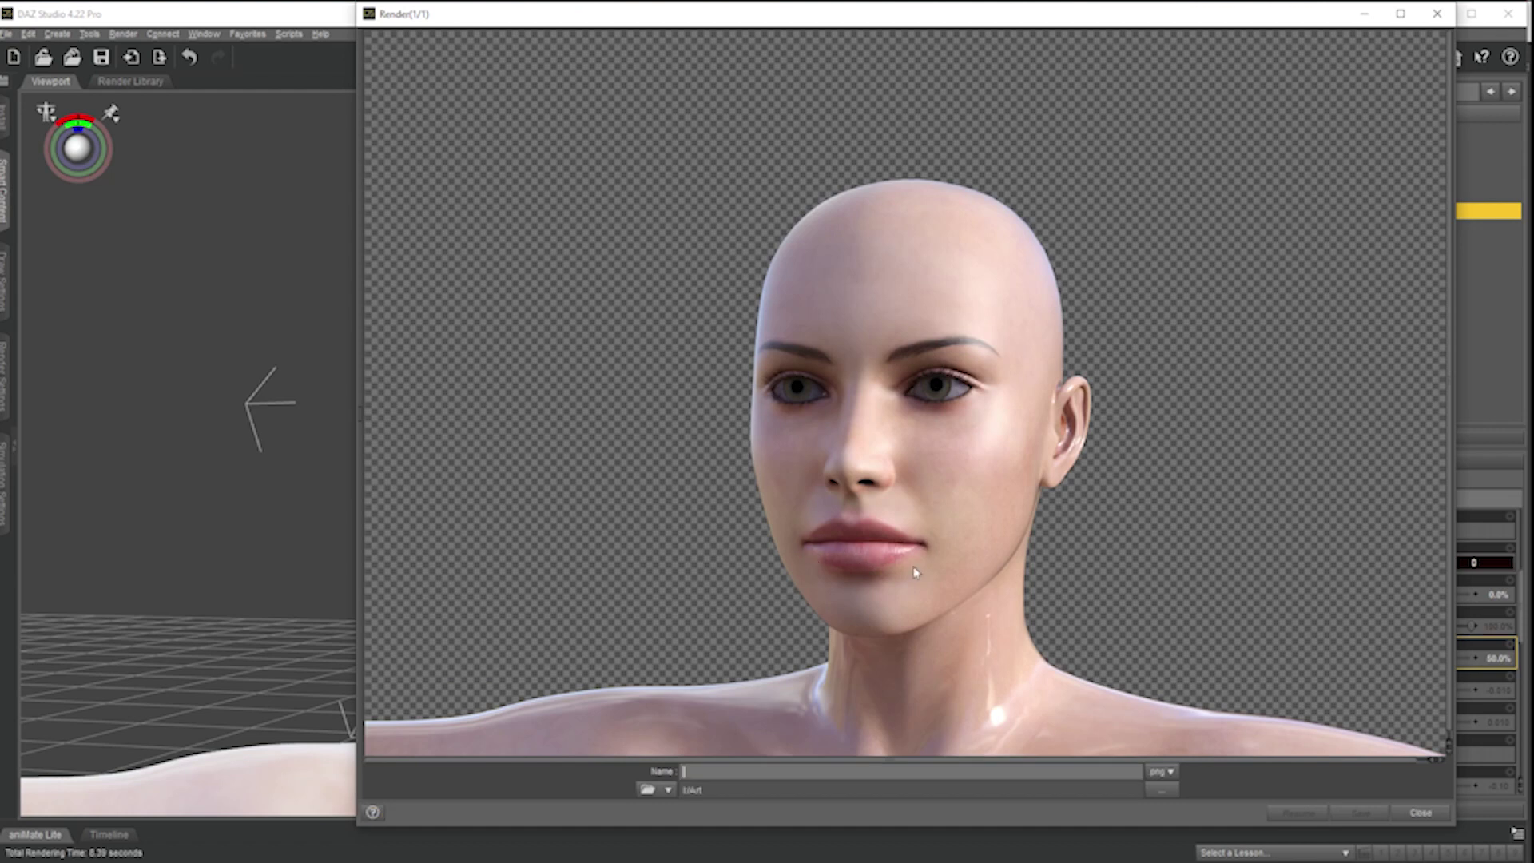
- Raise the 1_Lip Bump Strength to 75%, render a test, and move the render window aside
click(1437, 14)
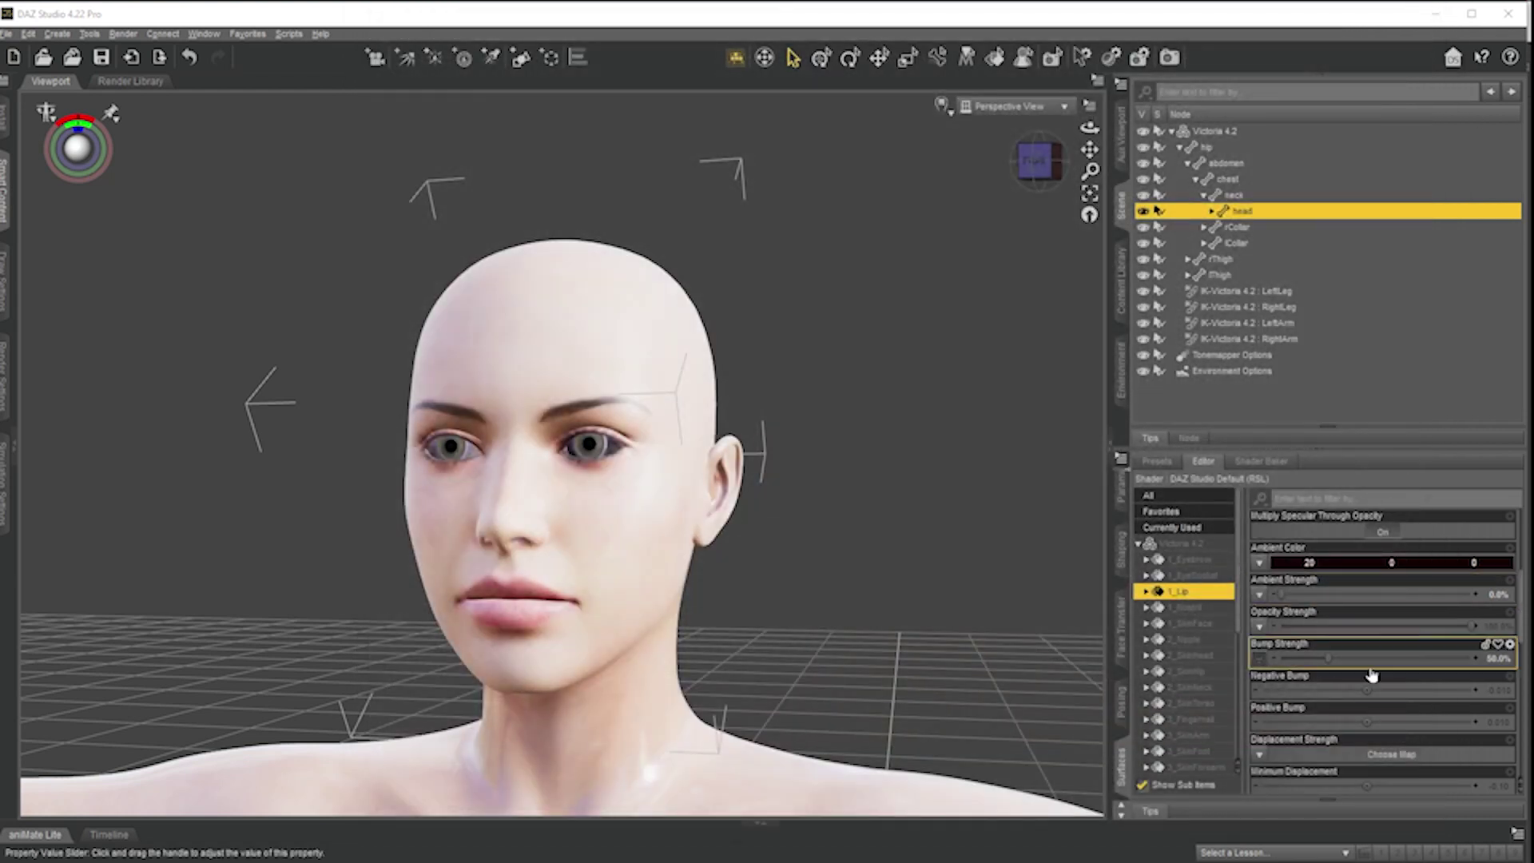
click(1494, 658)
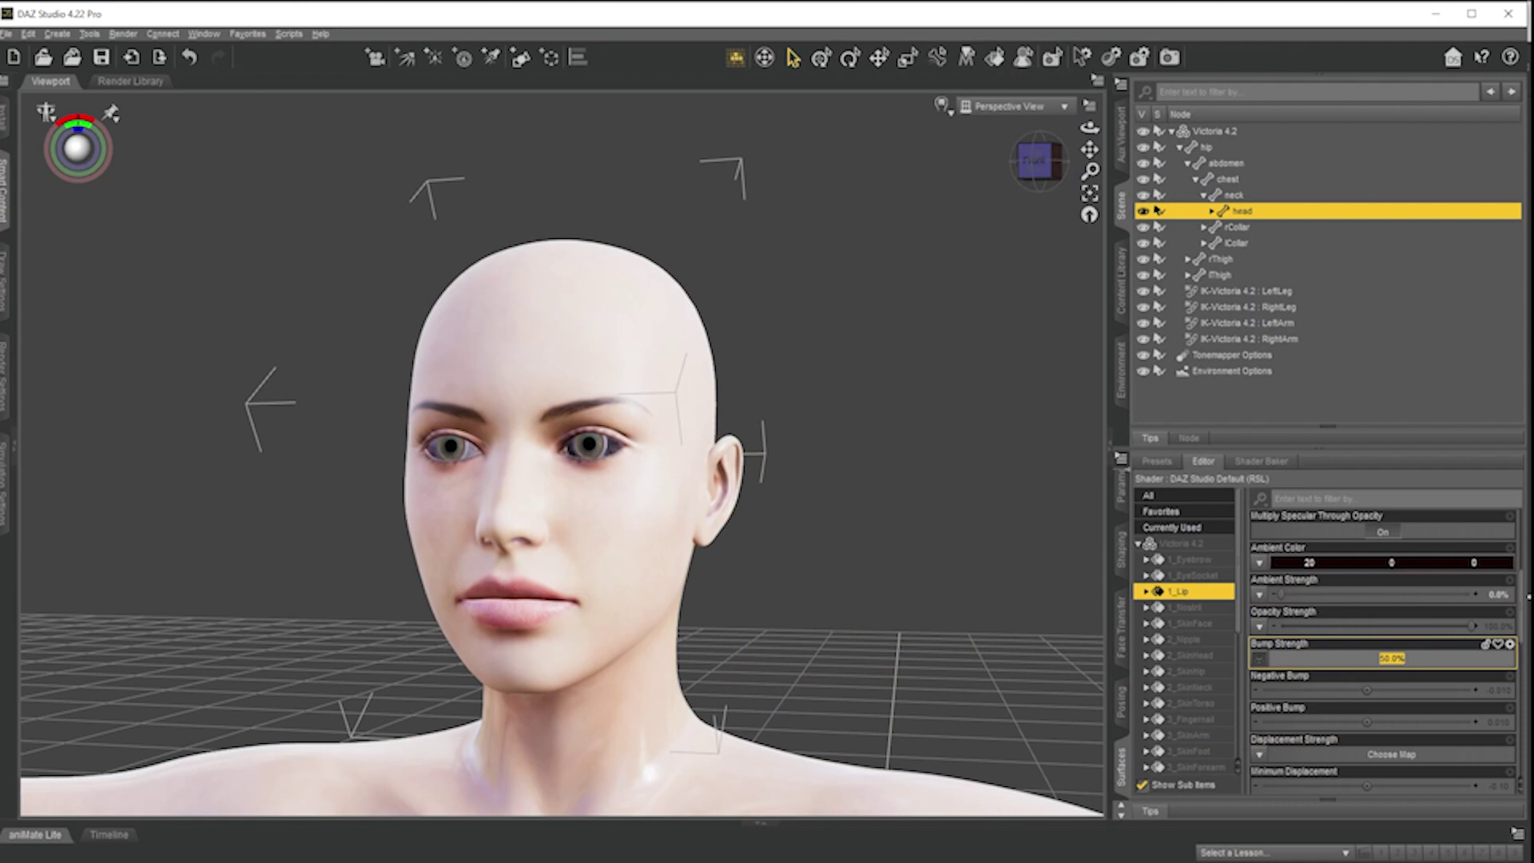
text(1)
text(5)
key(Return)
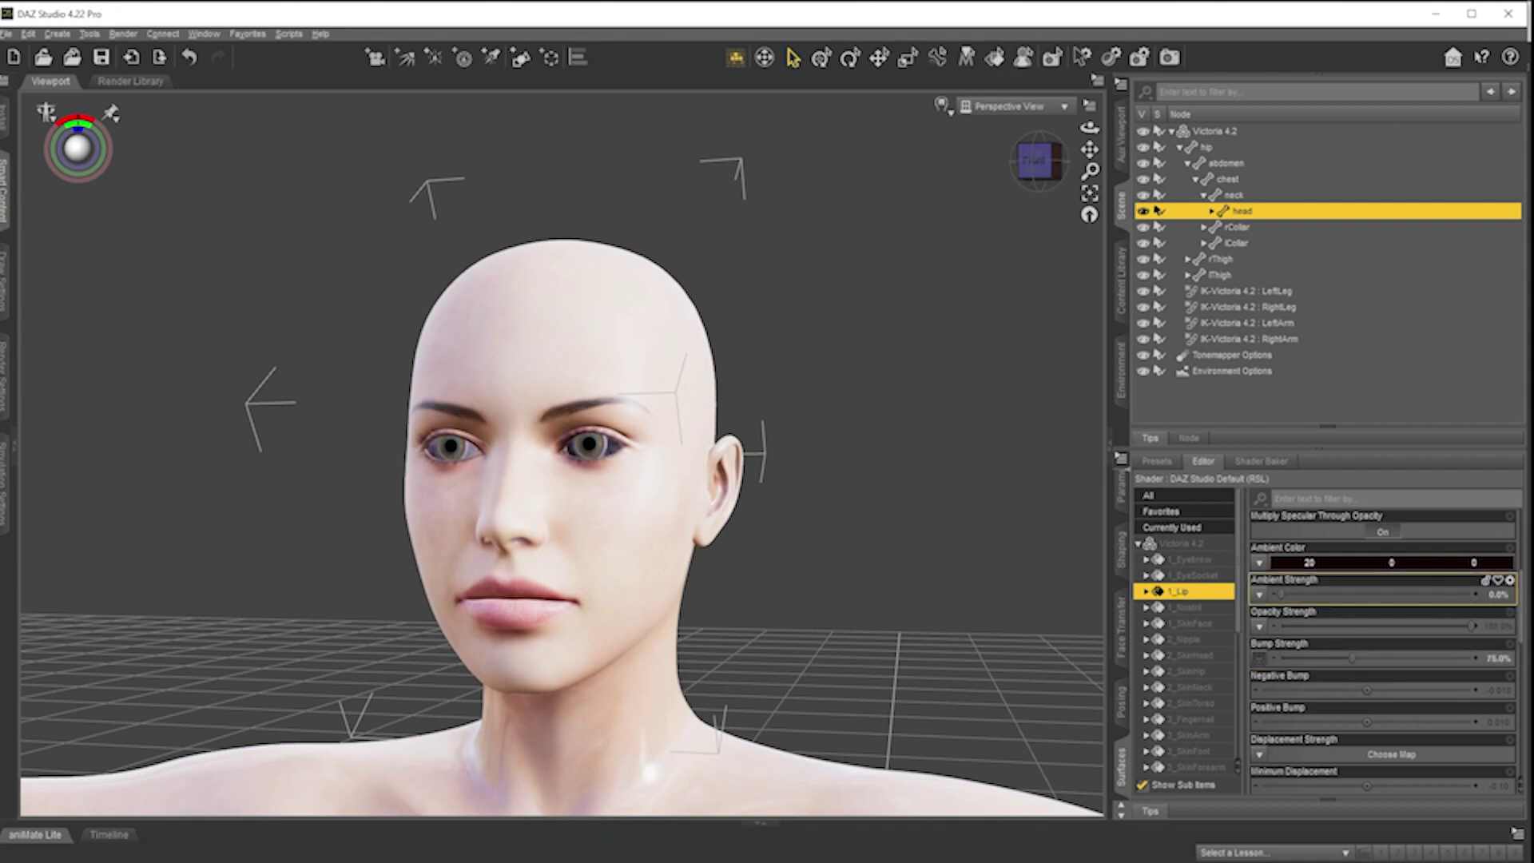
click(1169, 58)
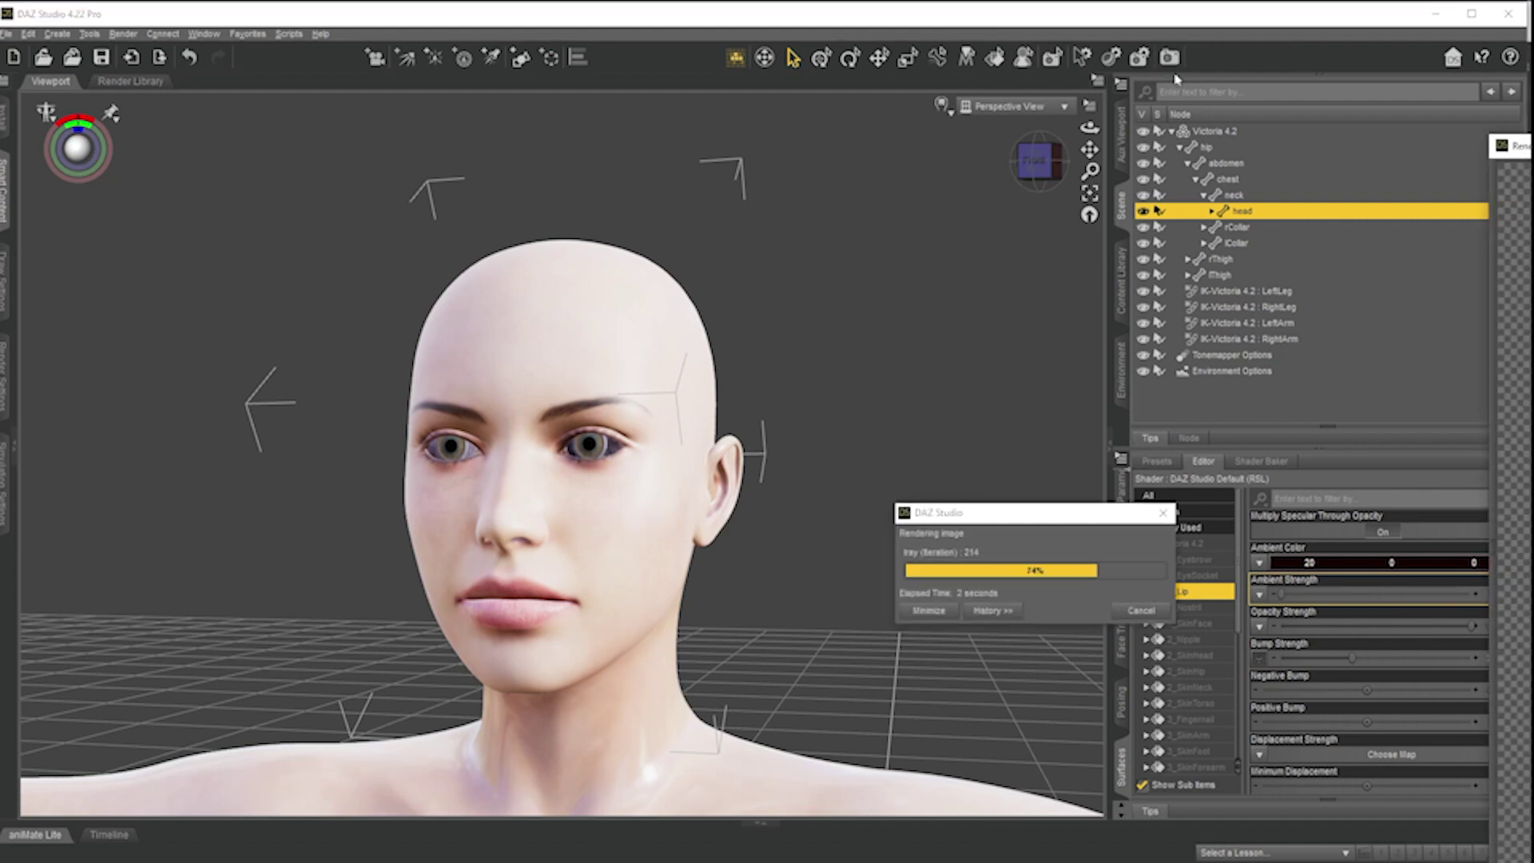
drag(1530, 148, 845, 46)
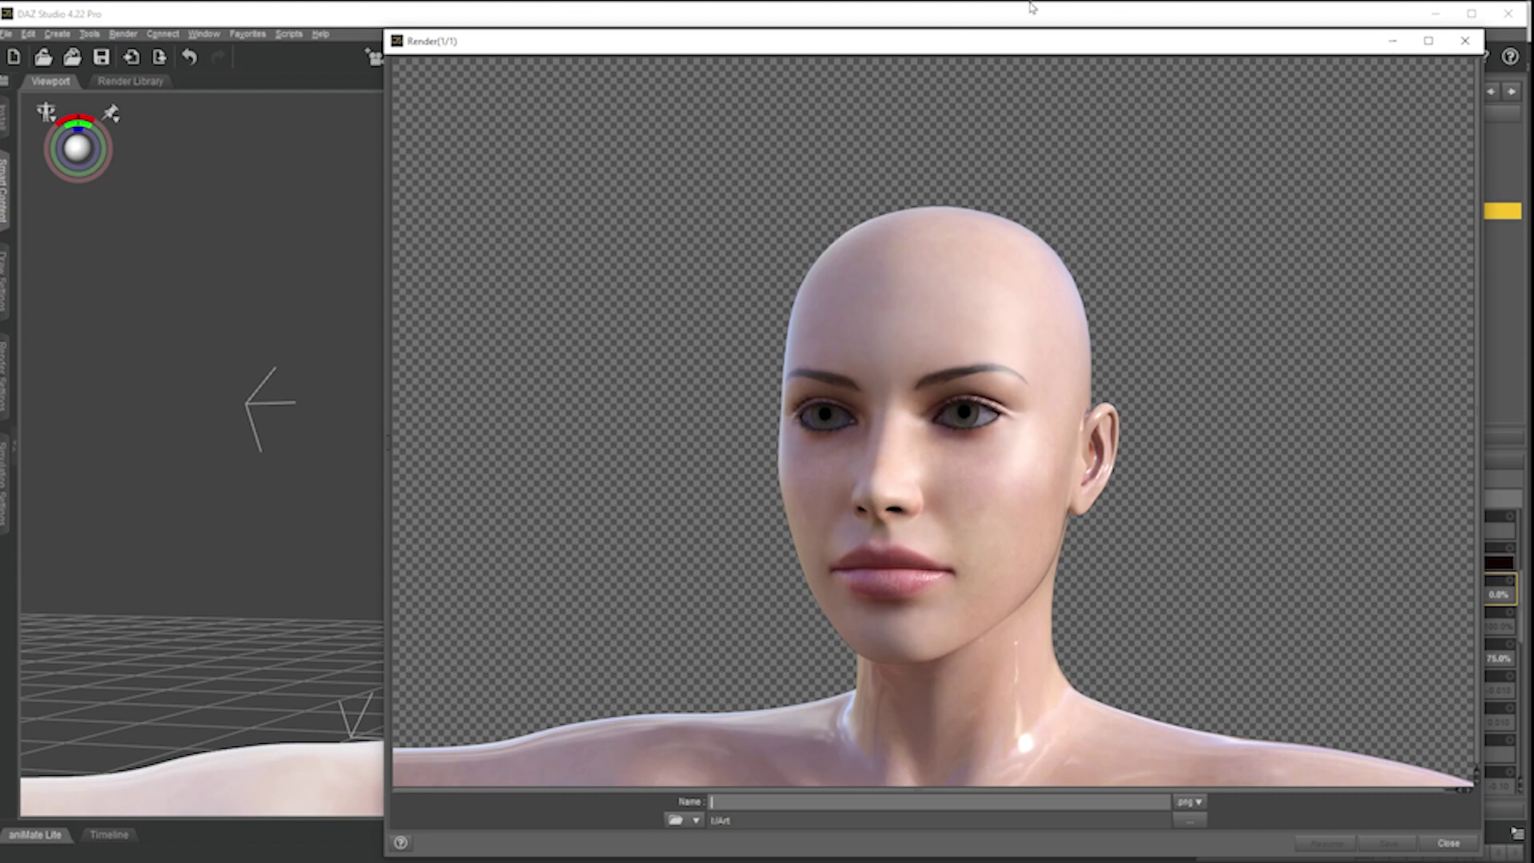
drag(958, 44, 1274, 45)
click(1157, 210)
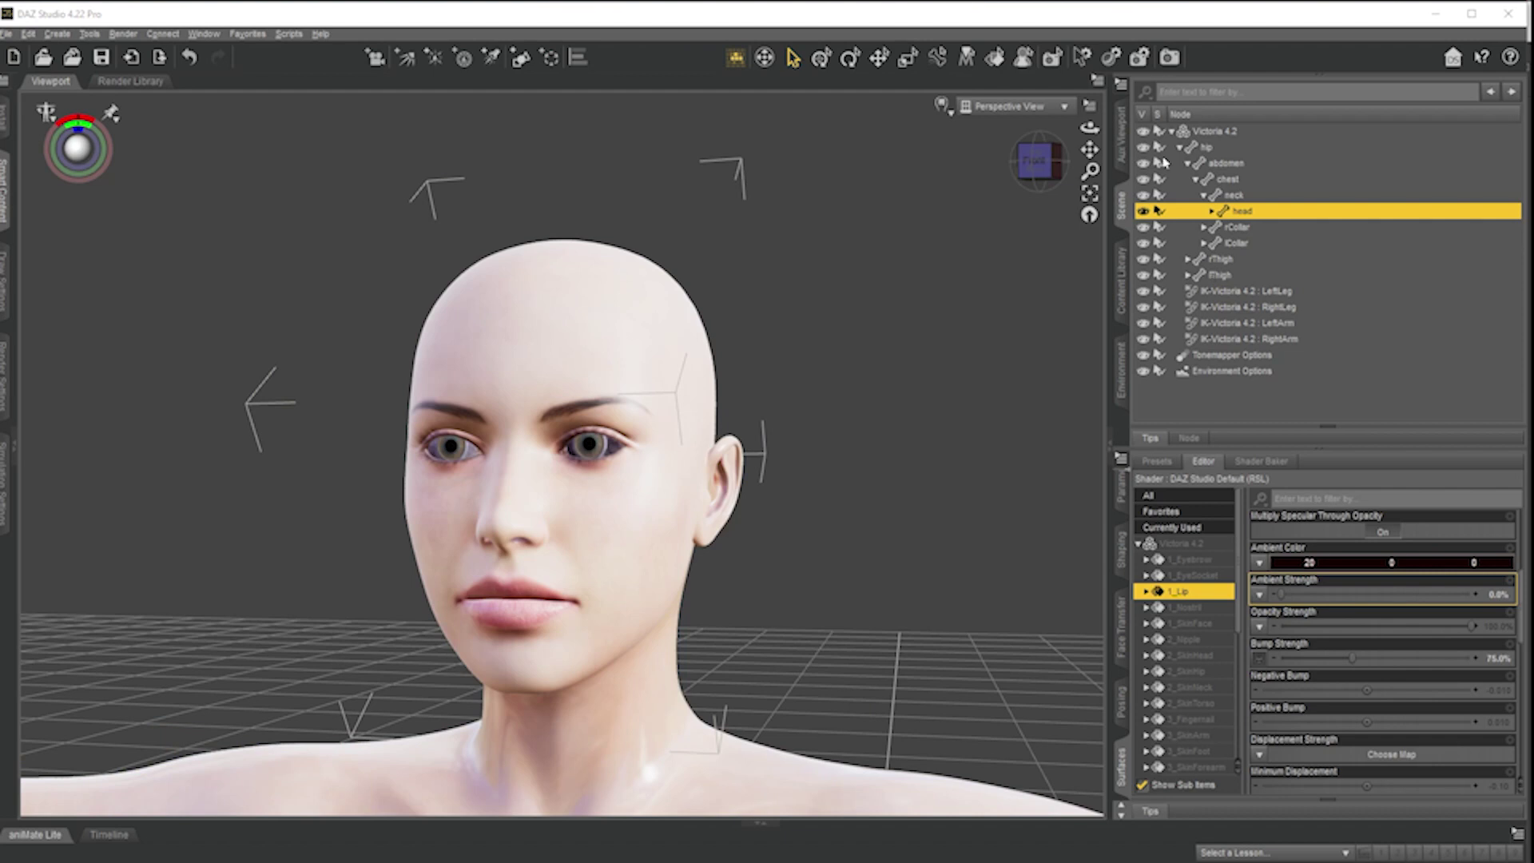
- Collapse the Victoria 4.2 hierarchy and return to the Content Library folders
click(1172, 131)
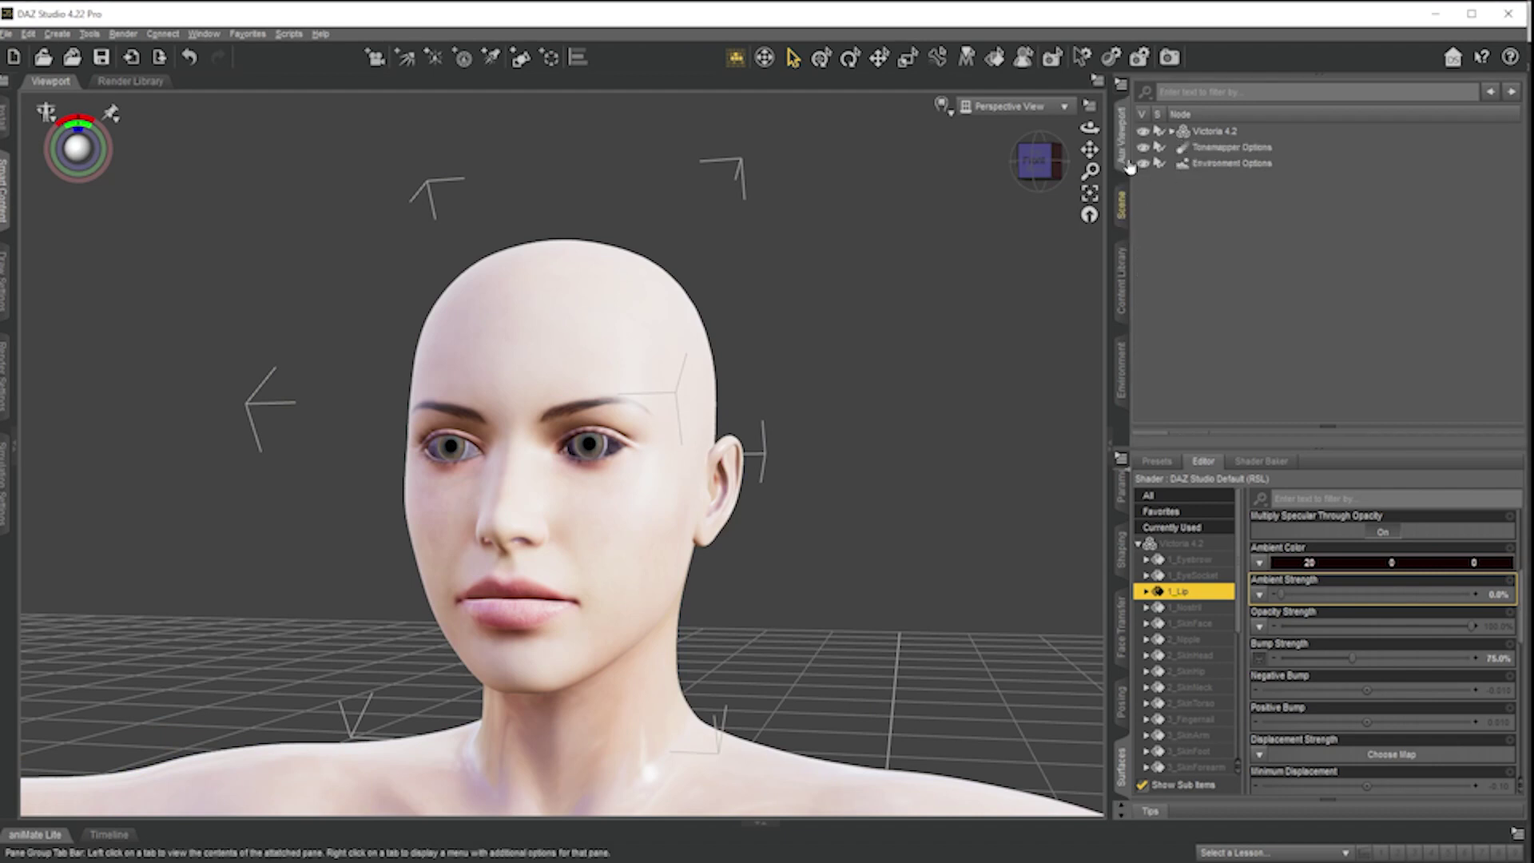
click(1122, 128)
click(1122, 280)
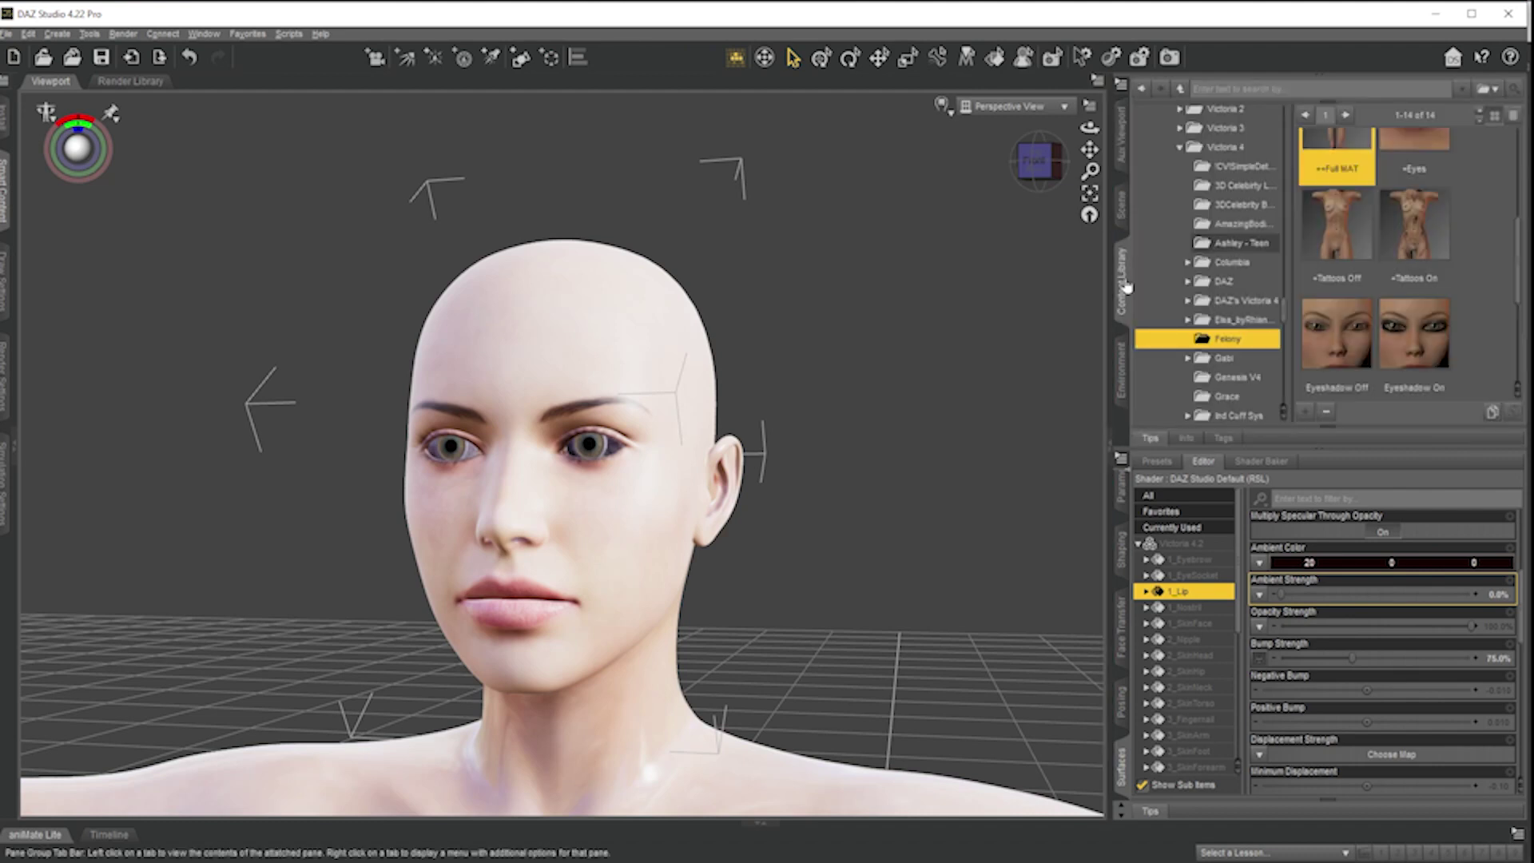
scroll(1196, 246, down, 10)
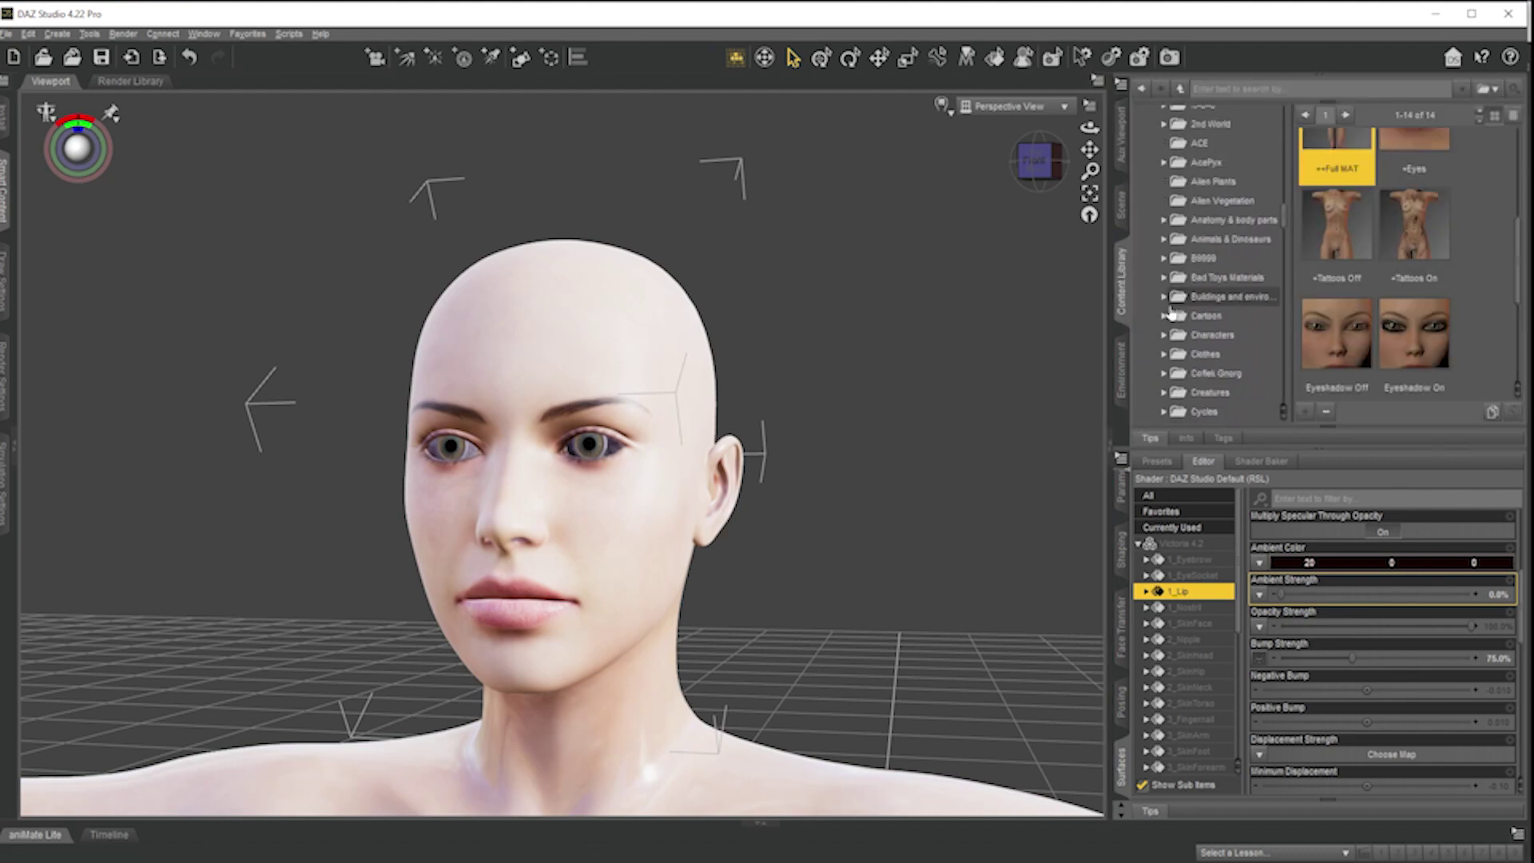
scroll(1198, 272, up, 15)
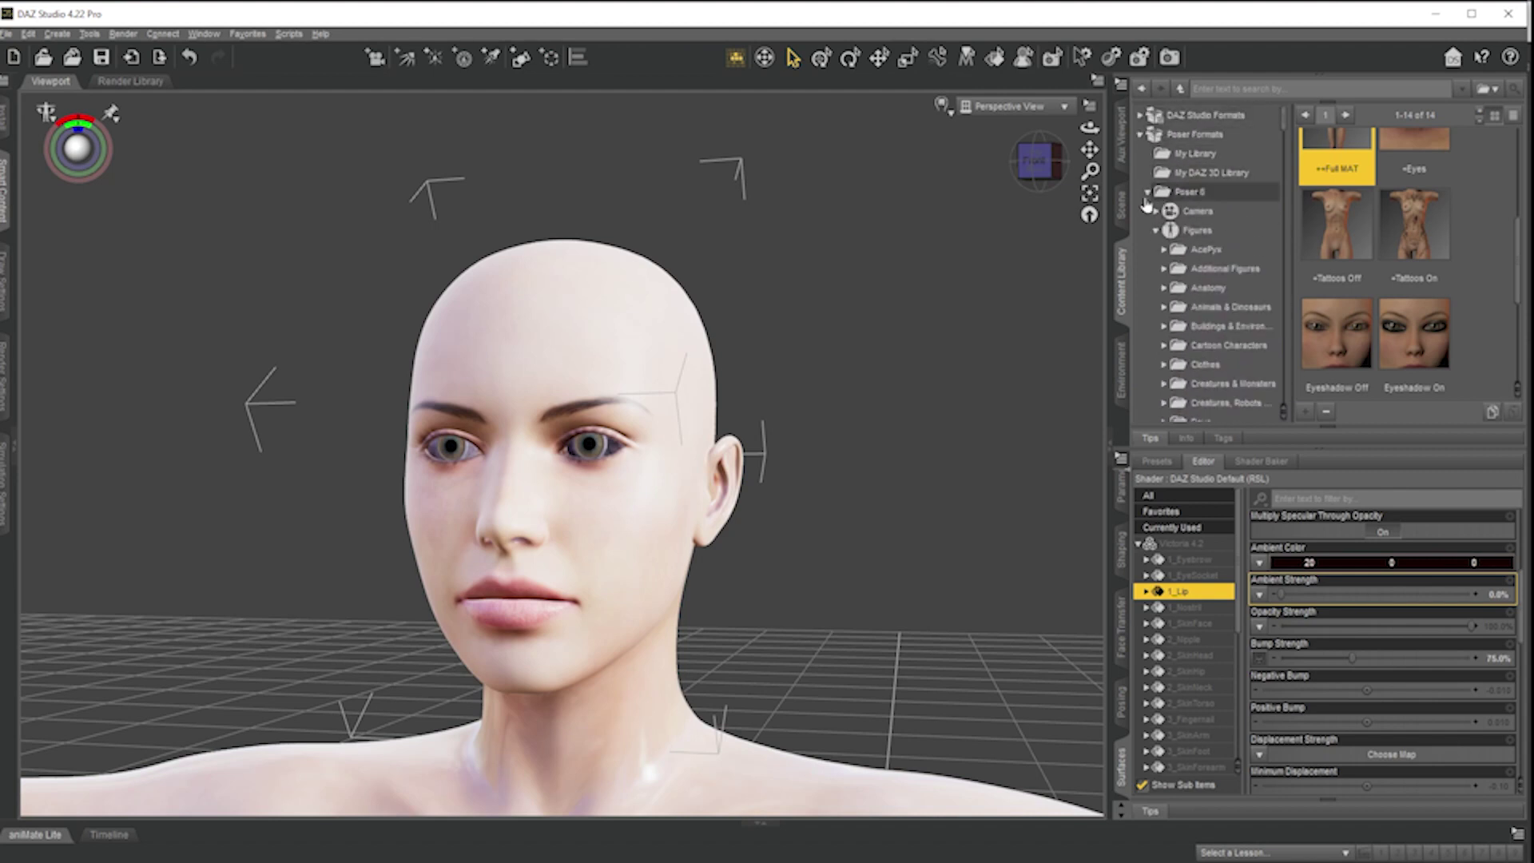
- Collapse Poser Formats, expand DAZ Studio Formats > second My DAZ 3D Library, and open People
click(1147, 193)
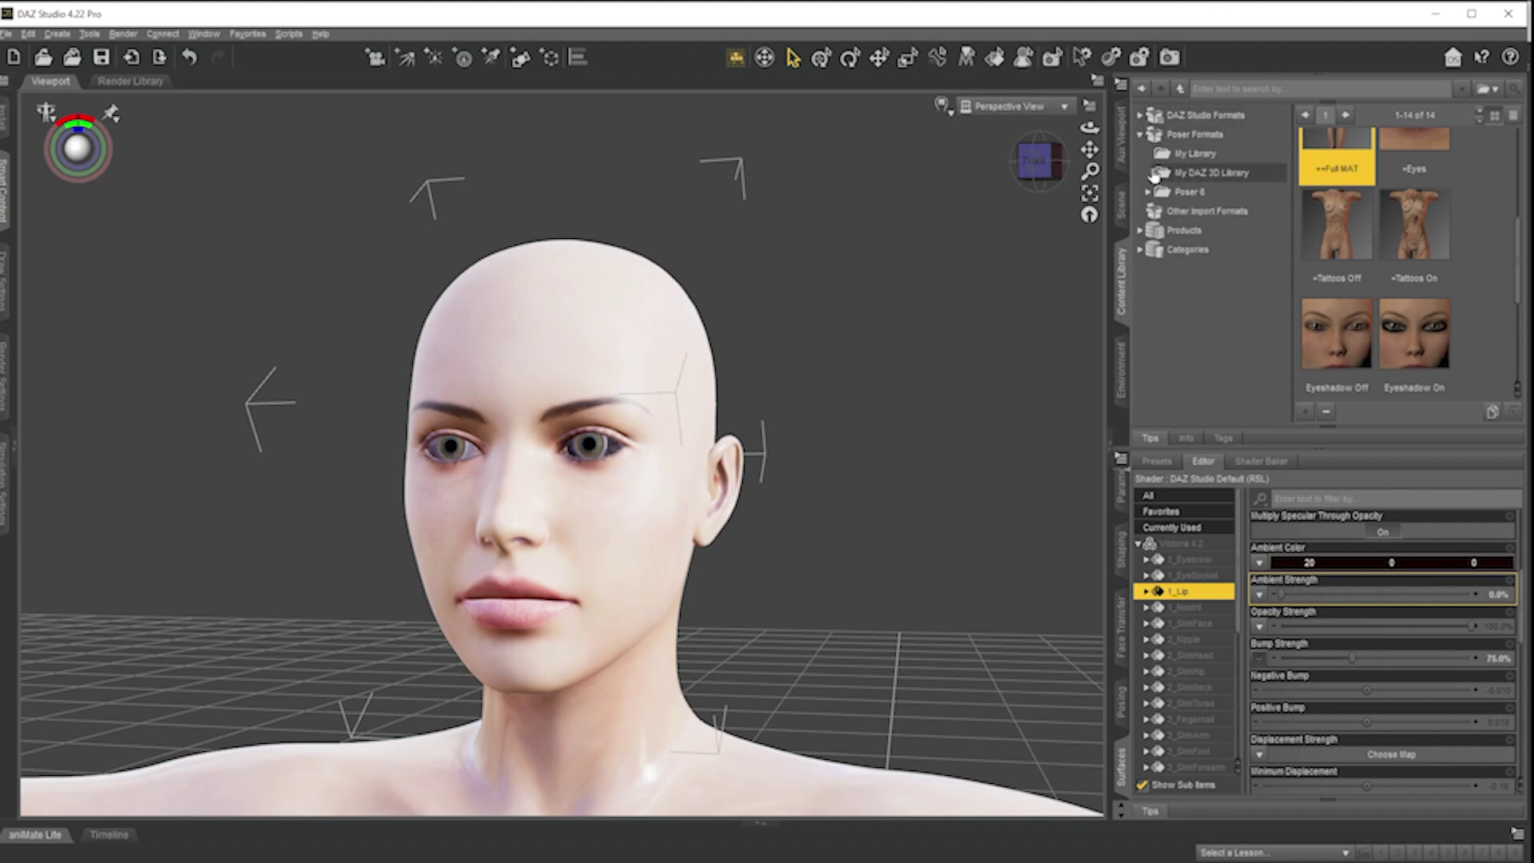
click(1140, 116)
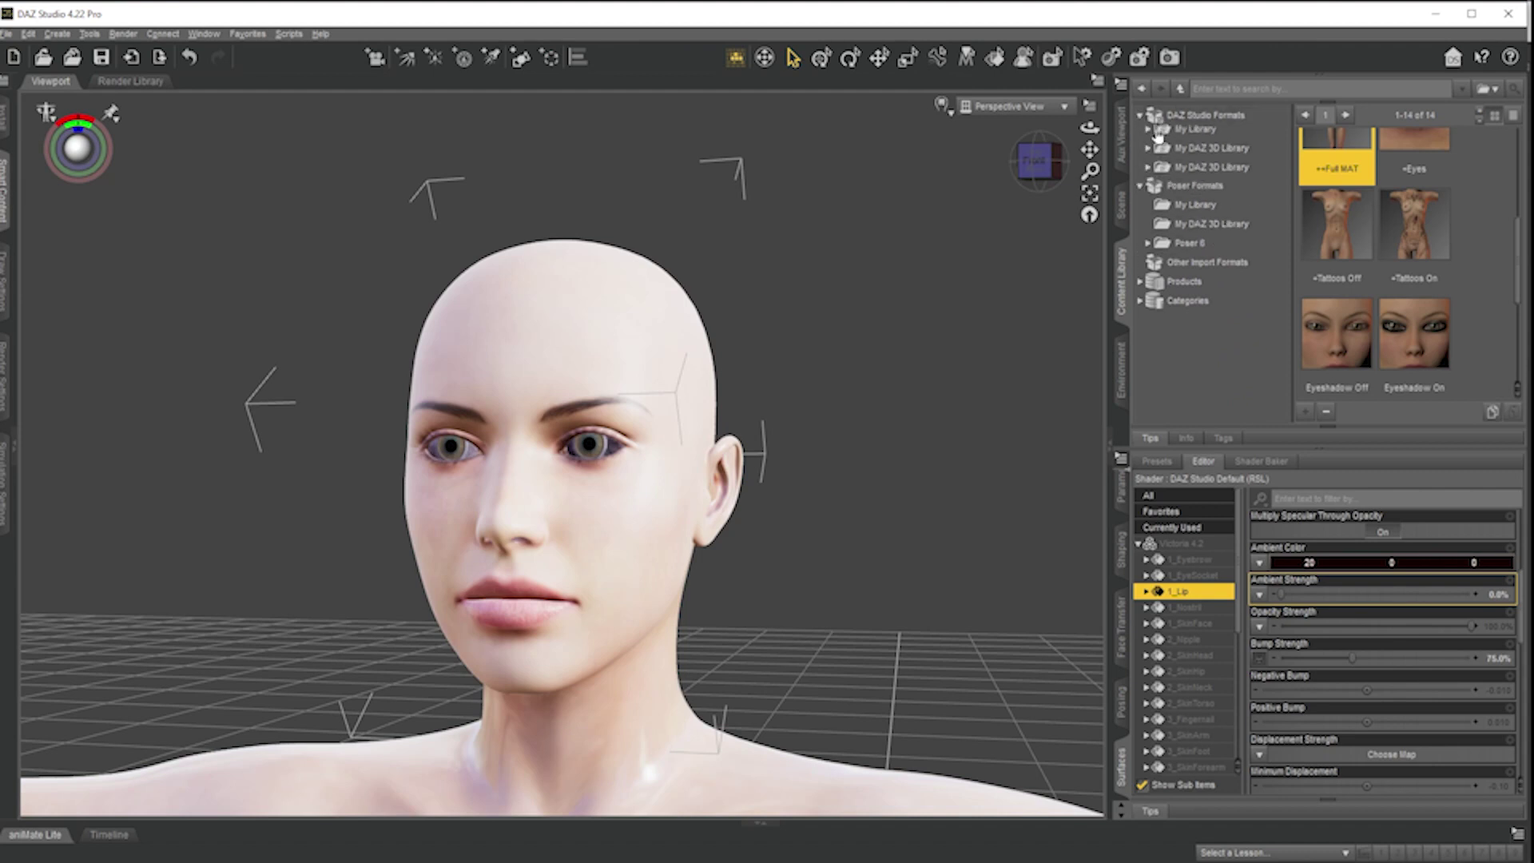
click(1138, 194)
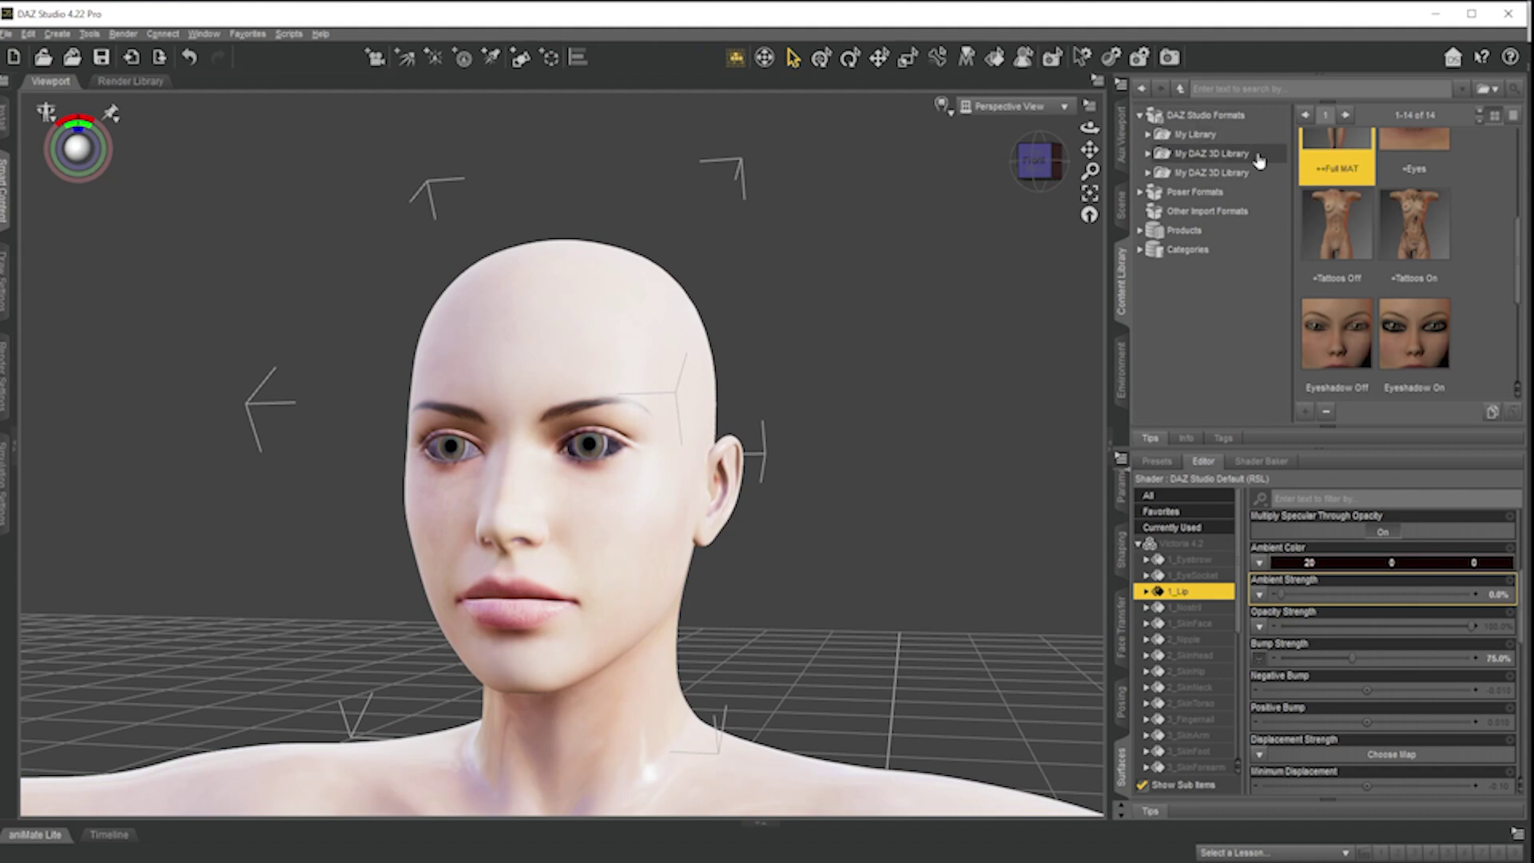
click(1218, 172)
click(1147, 174)
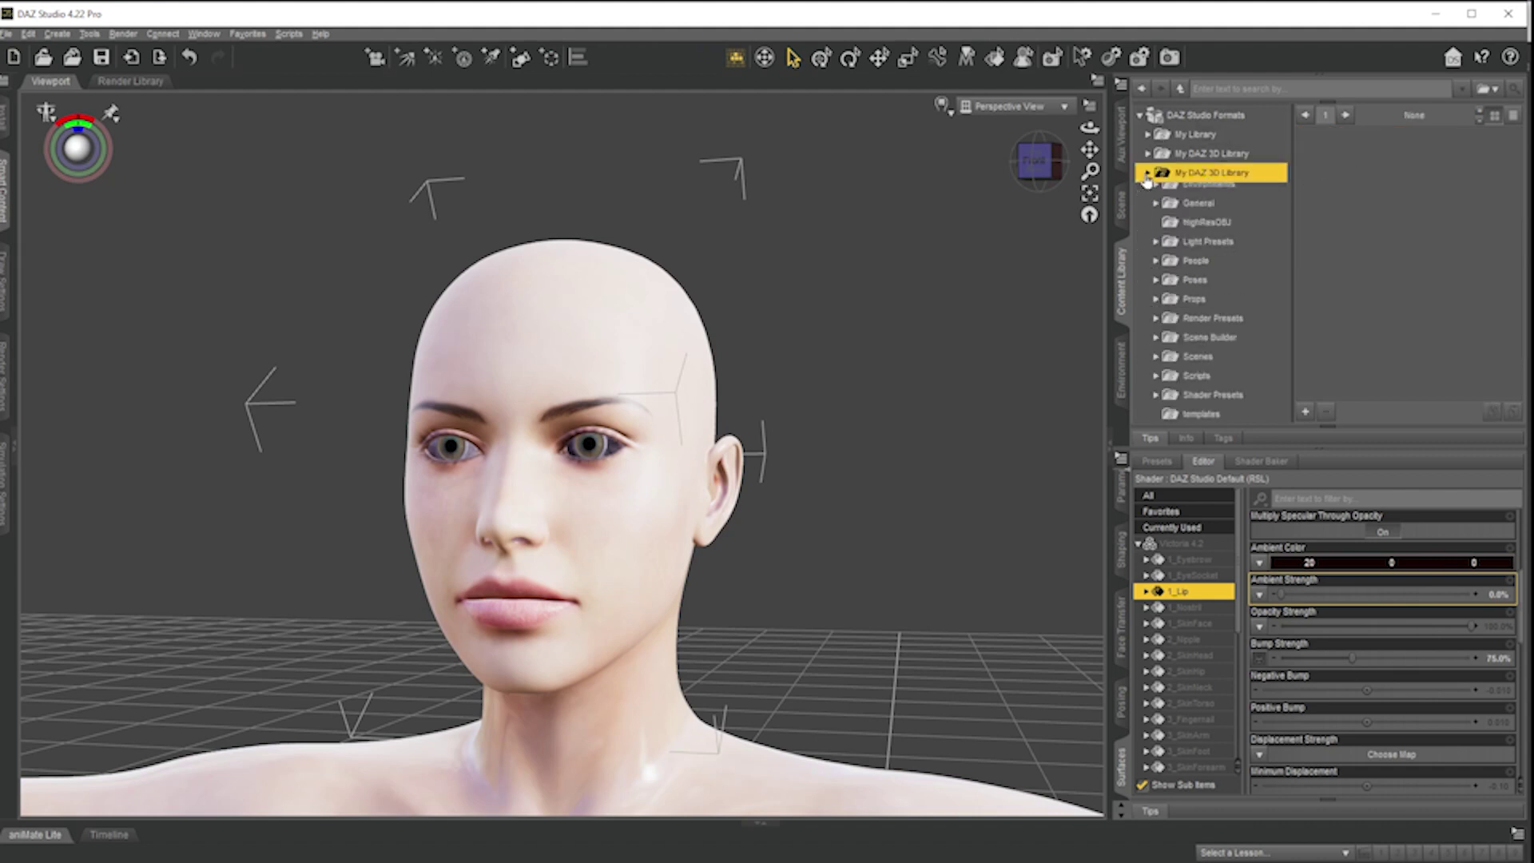
scroll(1167, 256, down, 3)
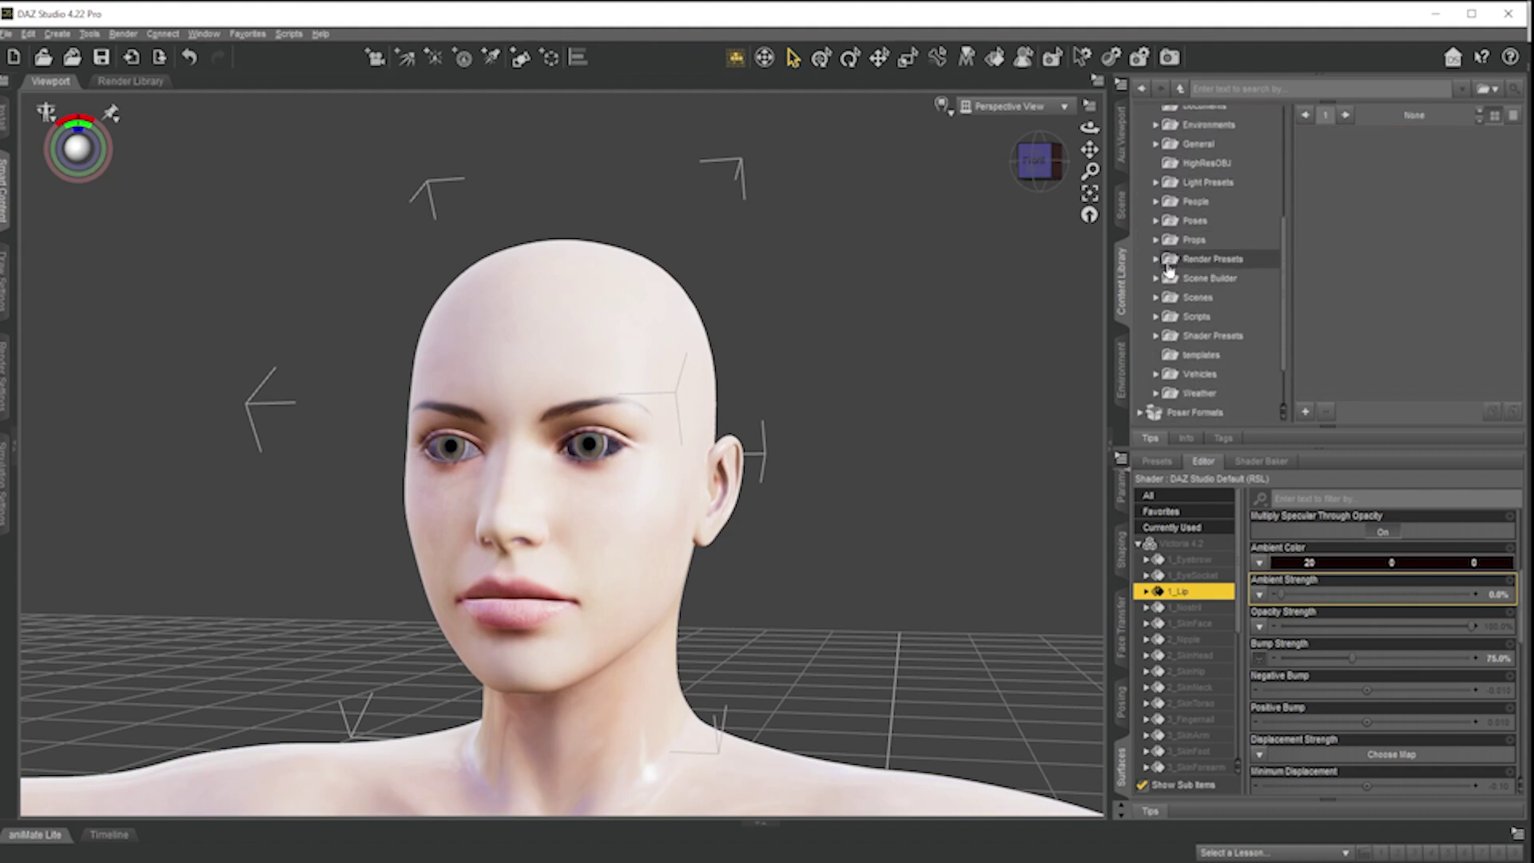
click(1155, 202)
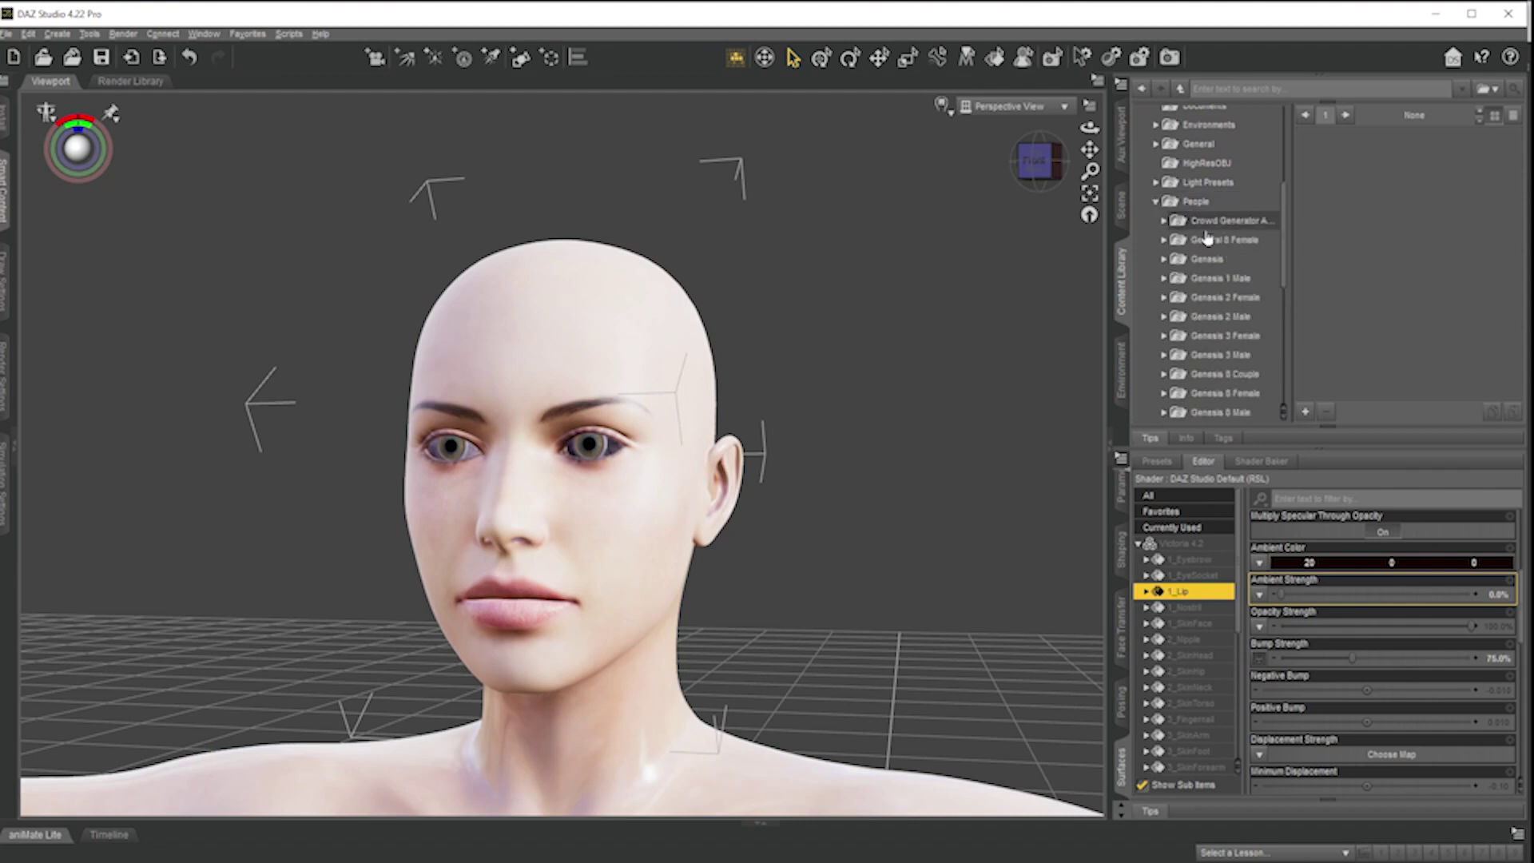
scroll(1206, 240, down, 4)
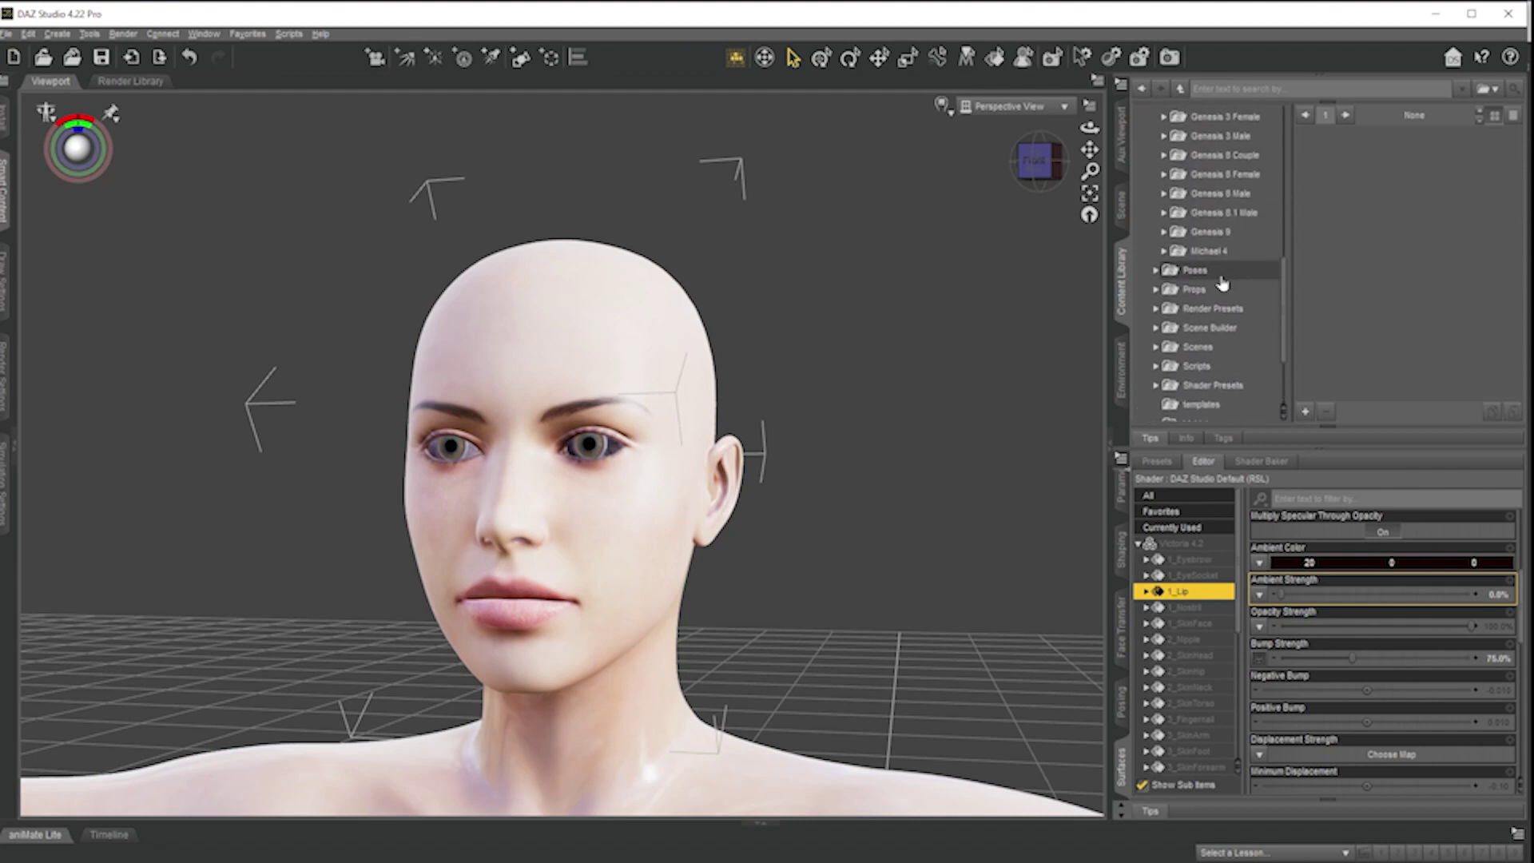
scroll(1198, 272, up, 5)
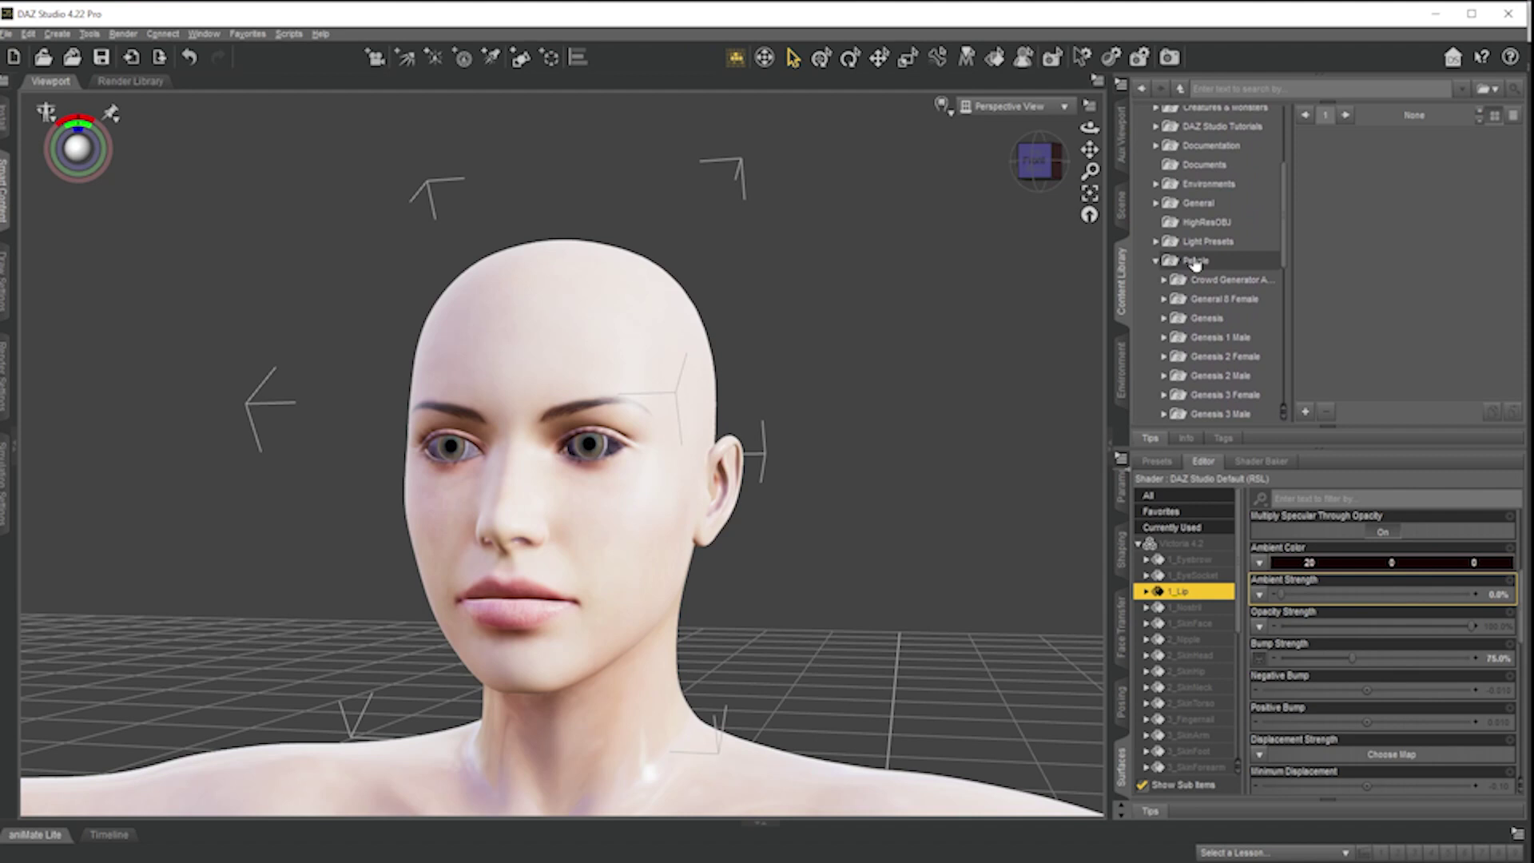
- Create a 'Victoria 4' sub-folder under the People folder
right_click(1195, 266)
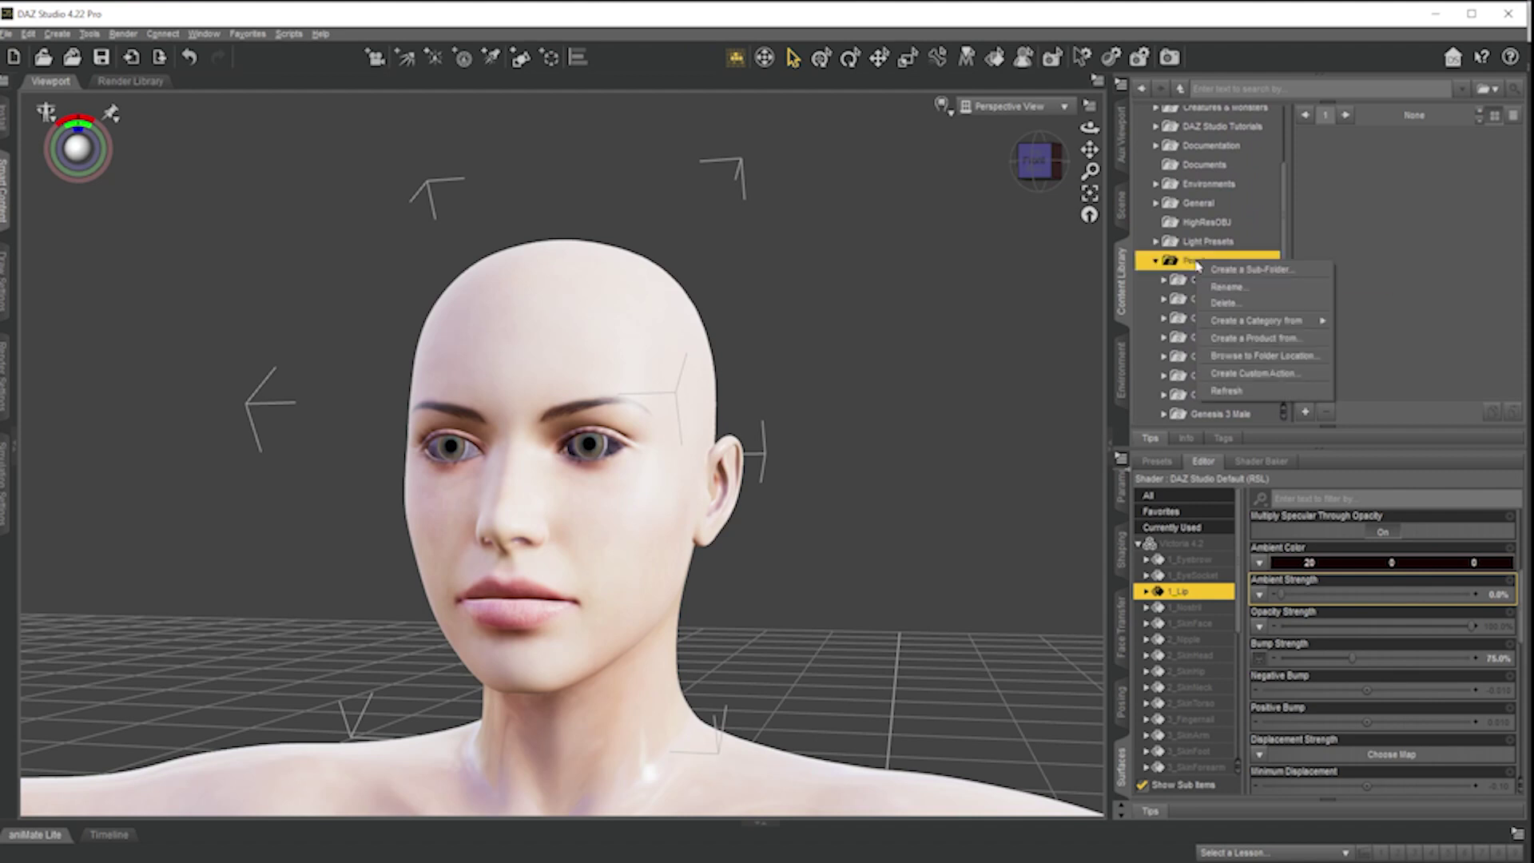
click(1283, 273)
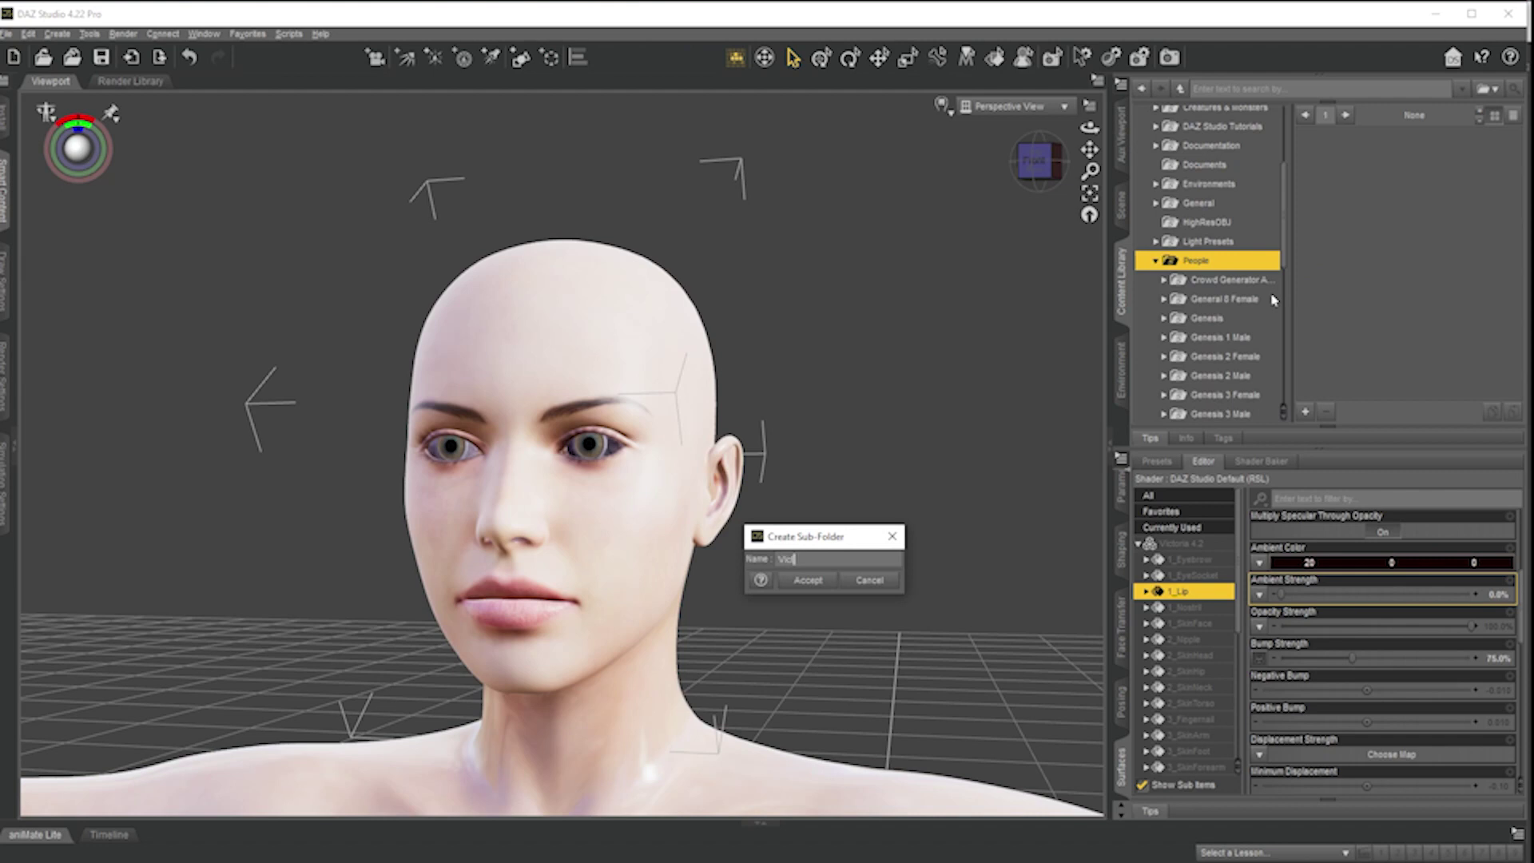
text(Victoria 4)
key(Return)
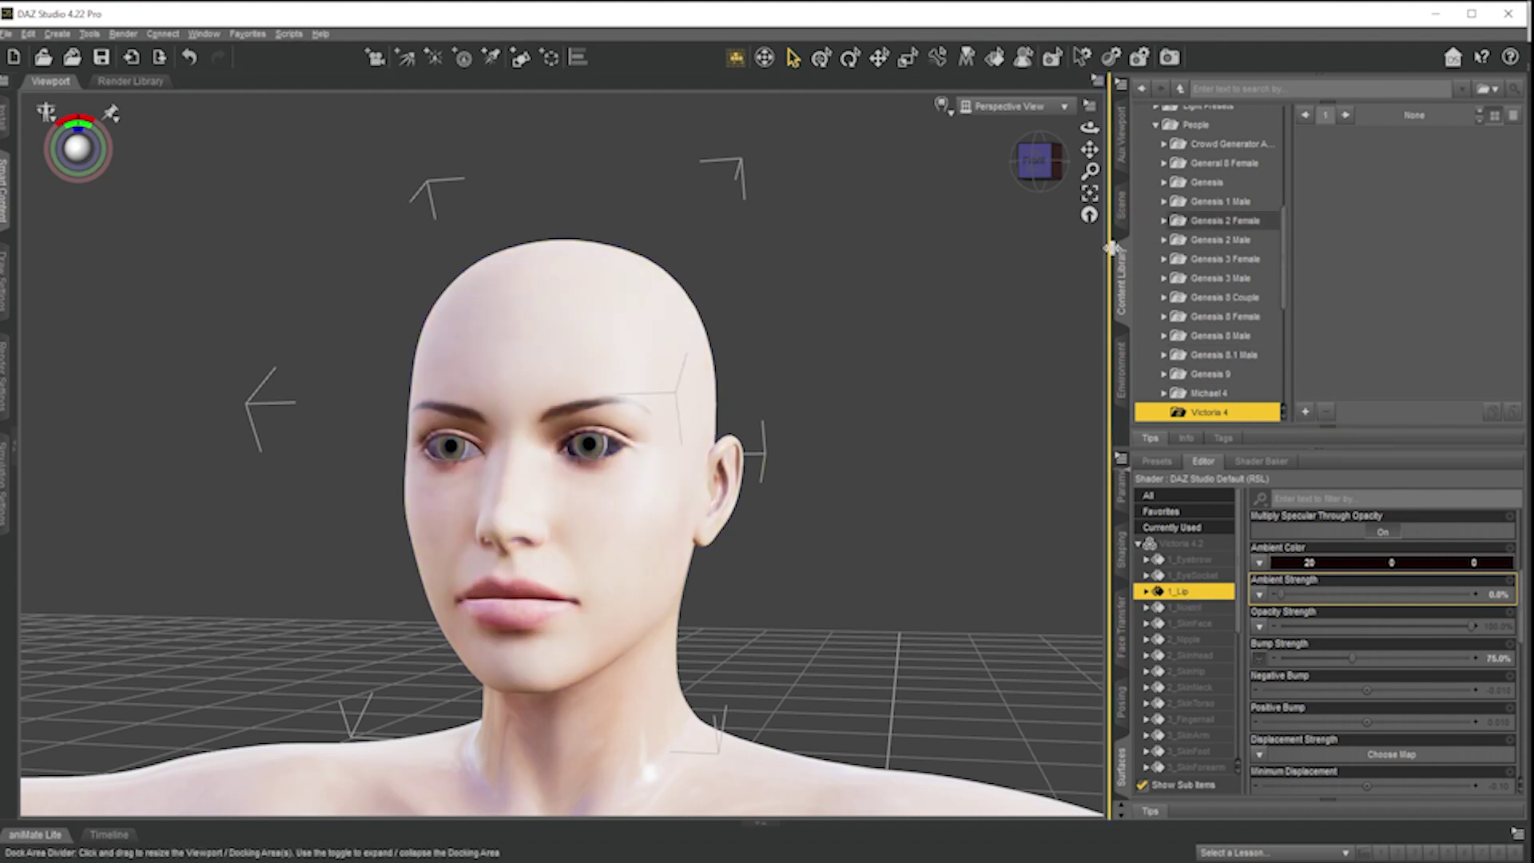
- Select the Victoria 4.2 figure in the Scene pane and return to the Content Library
click(1123, 214)
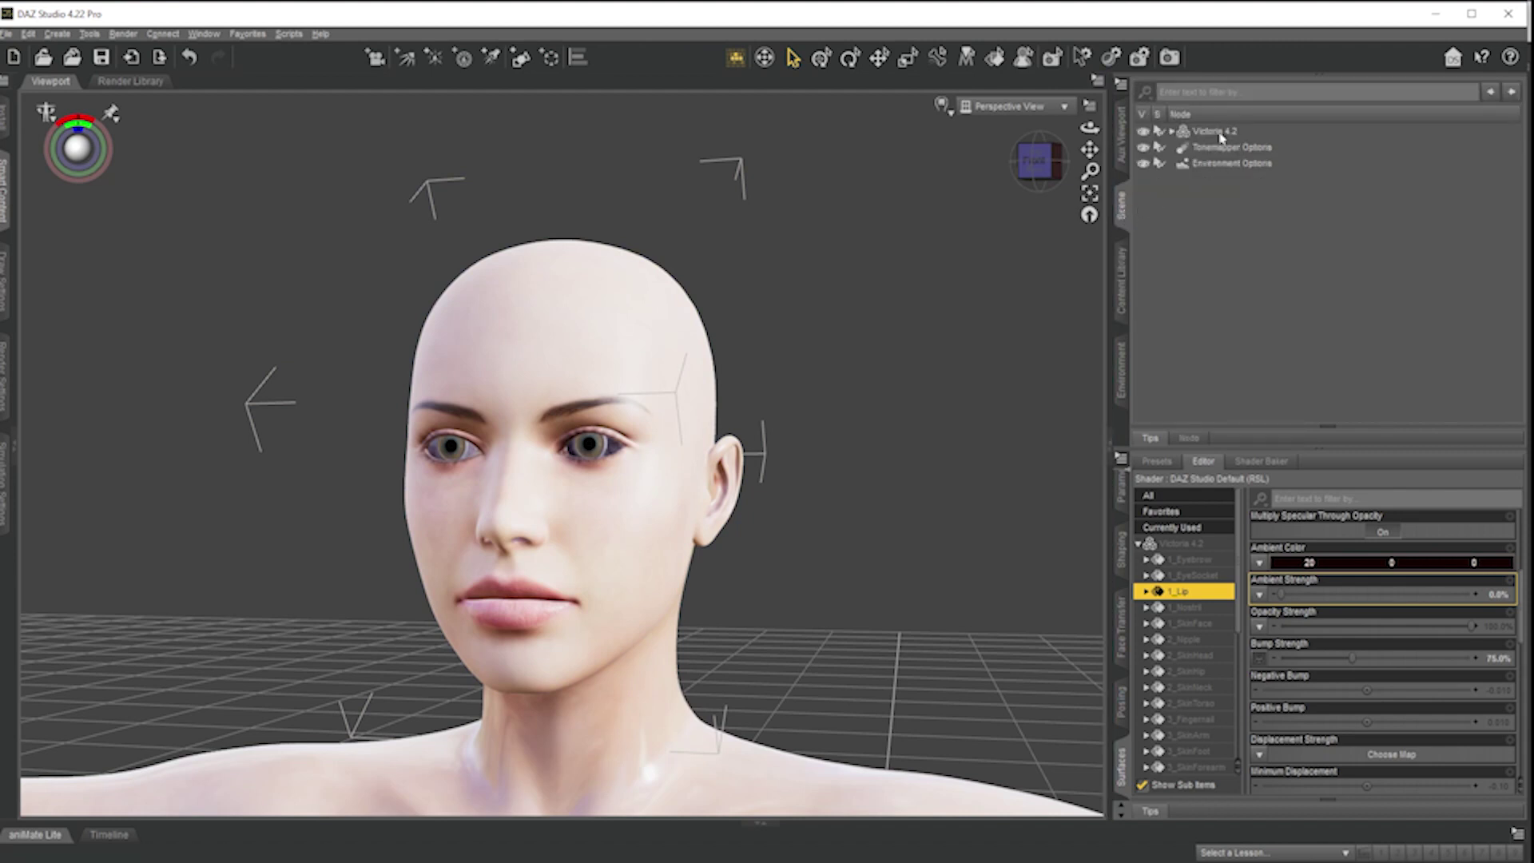
click(1217, 136)
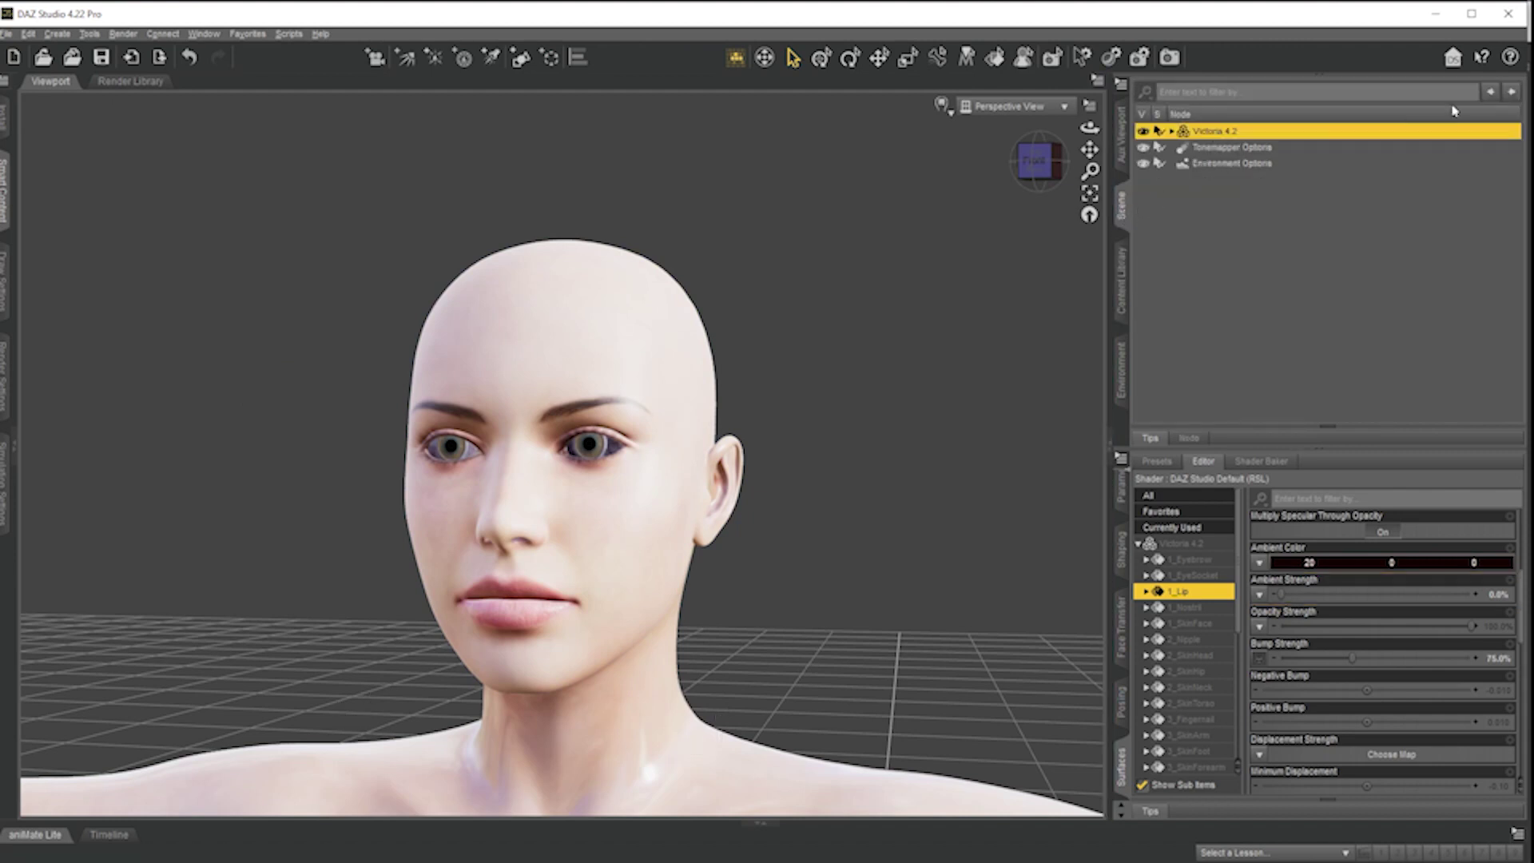
click(1121, 302)
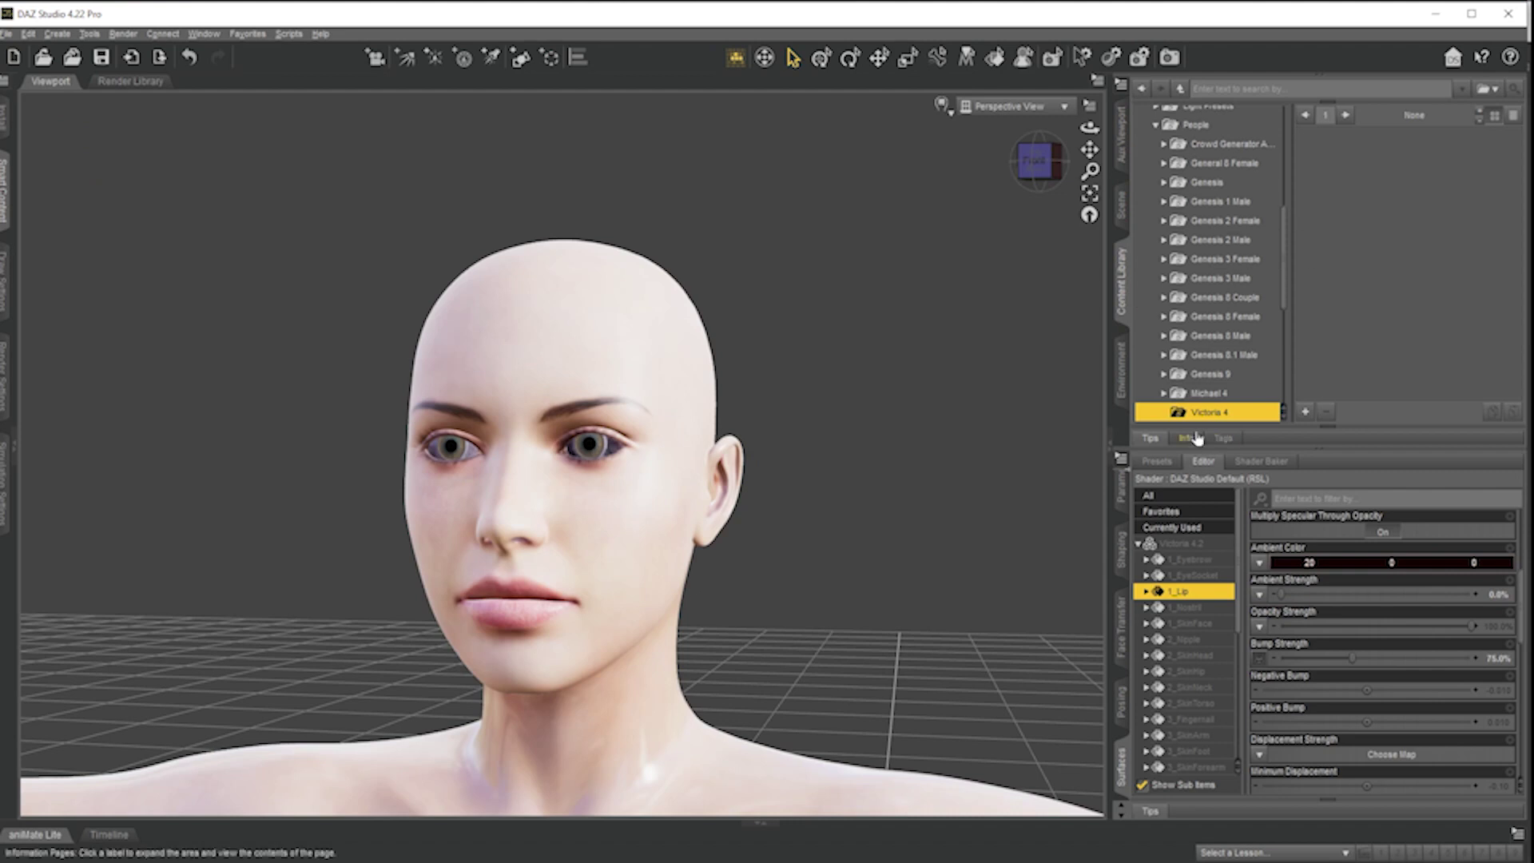
- Save a 'Felony' scene subset without Tonemapper and Environment Options, then test-load it
click(1304, 413)
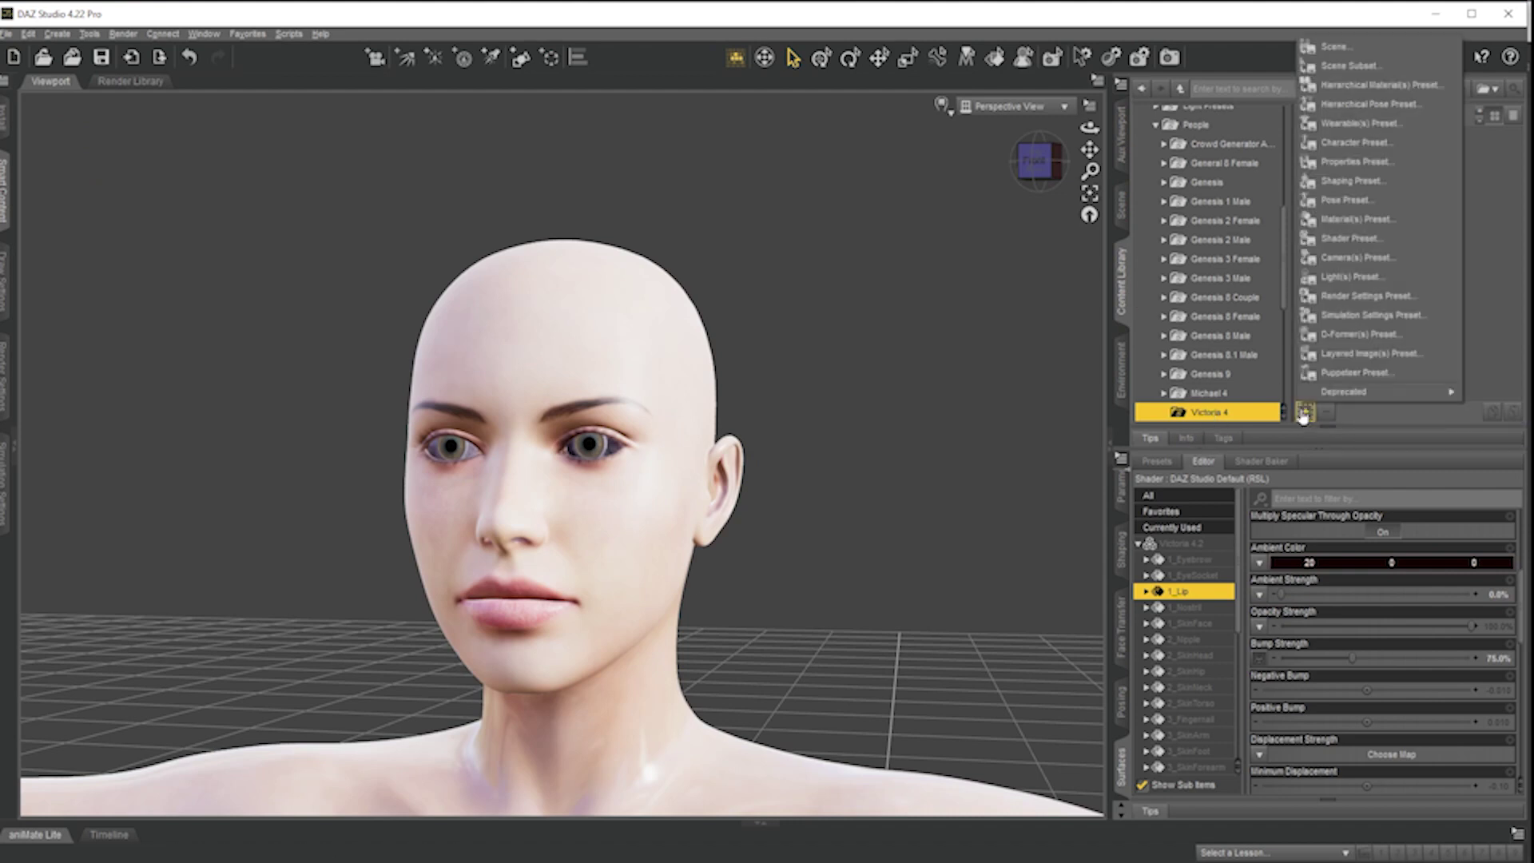
click(1383, 67)
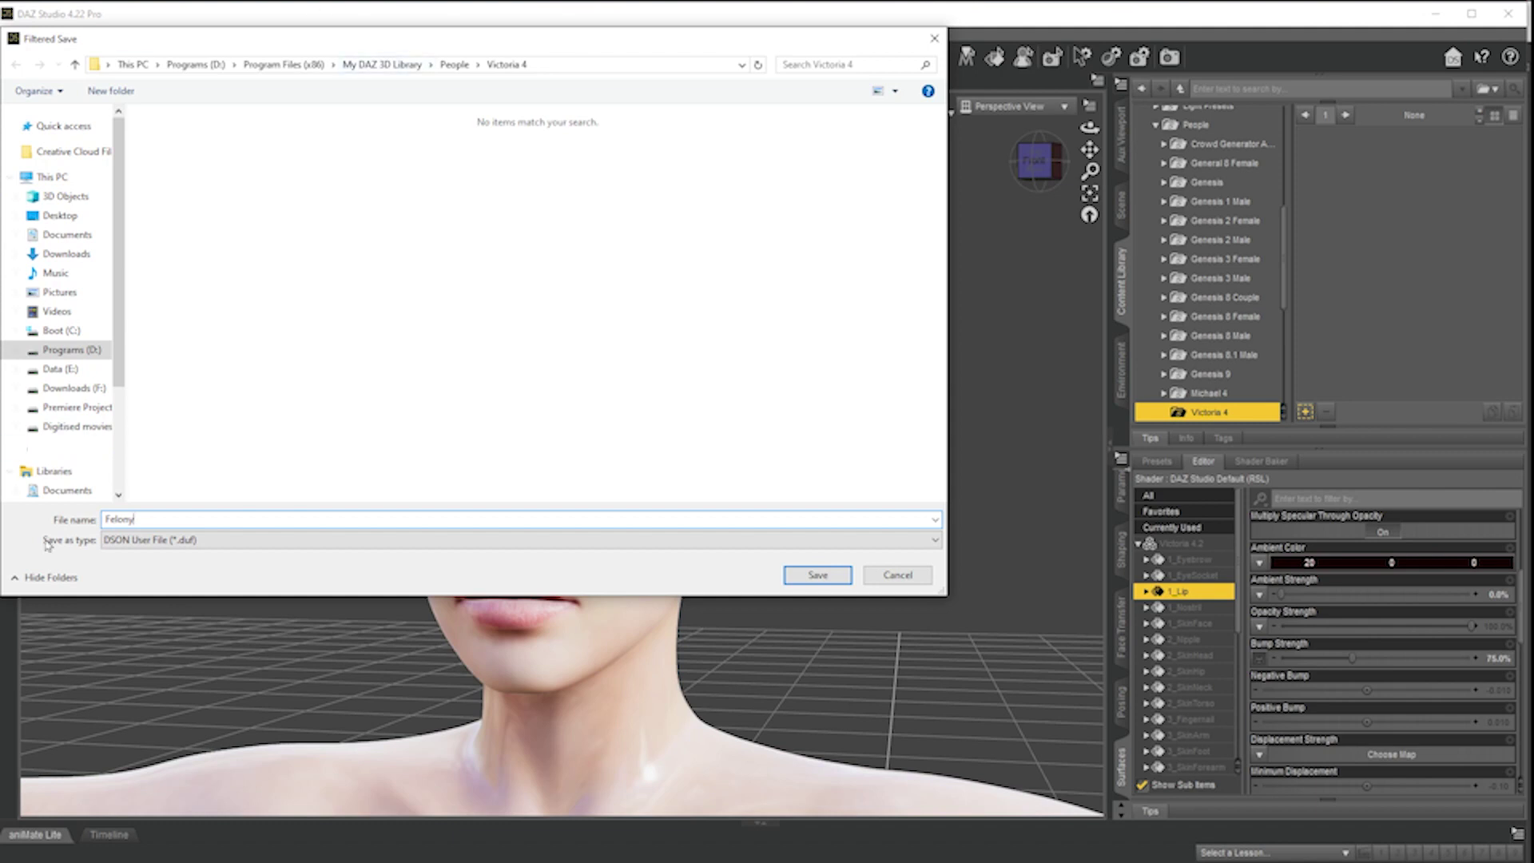
click(818, 576)
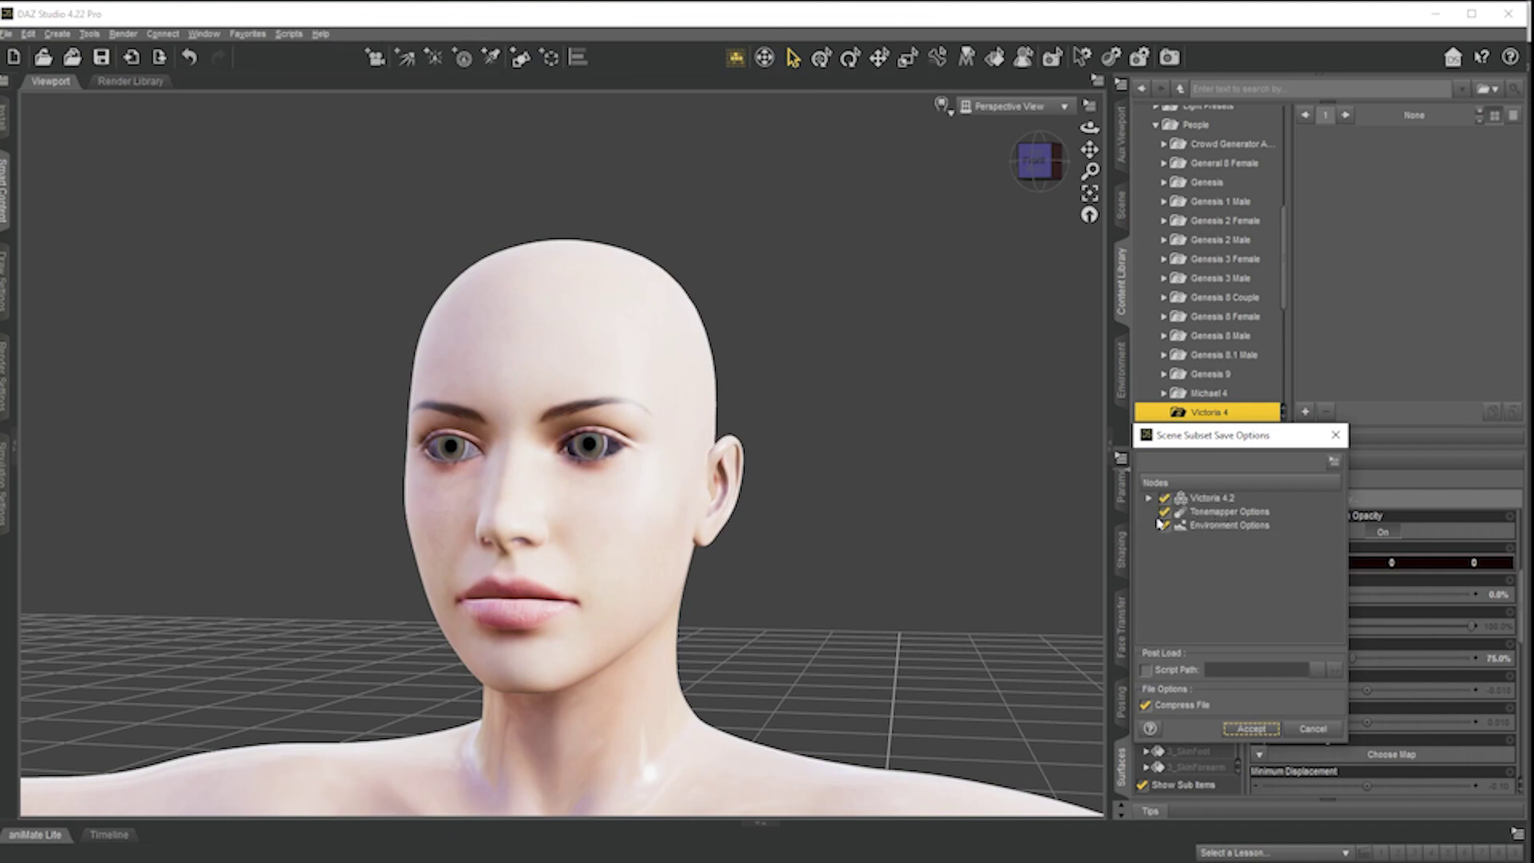
click(1164, 526)
click(1164, 512)
click(1251, 729)
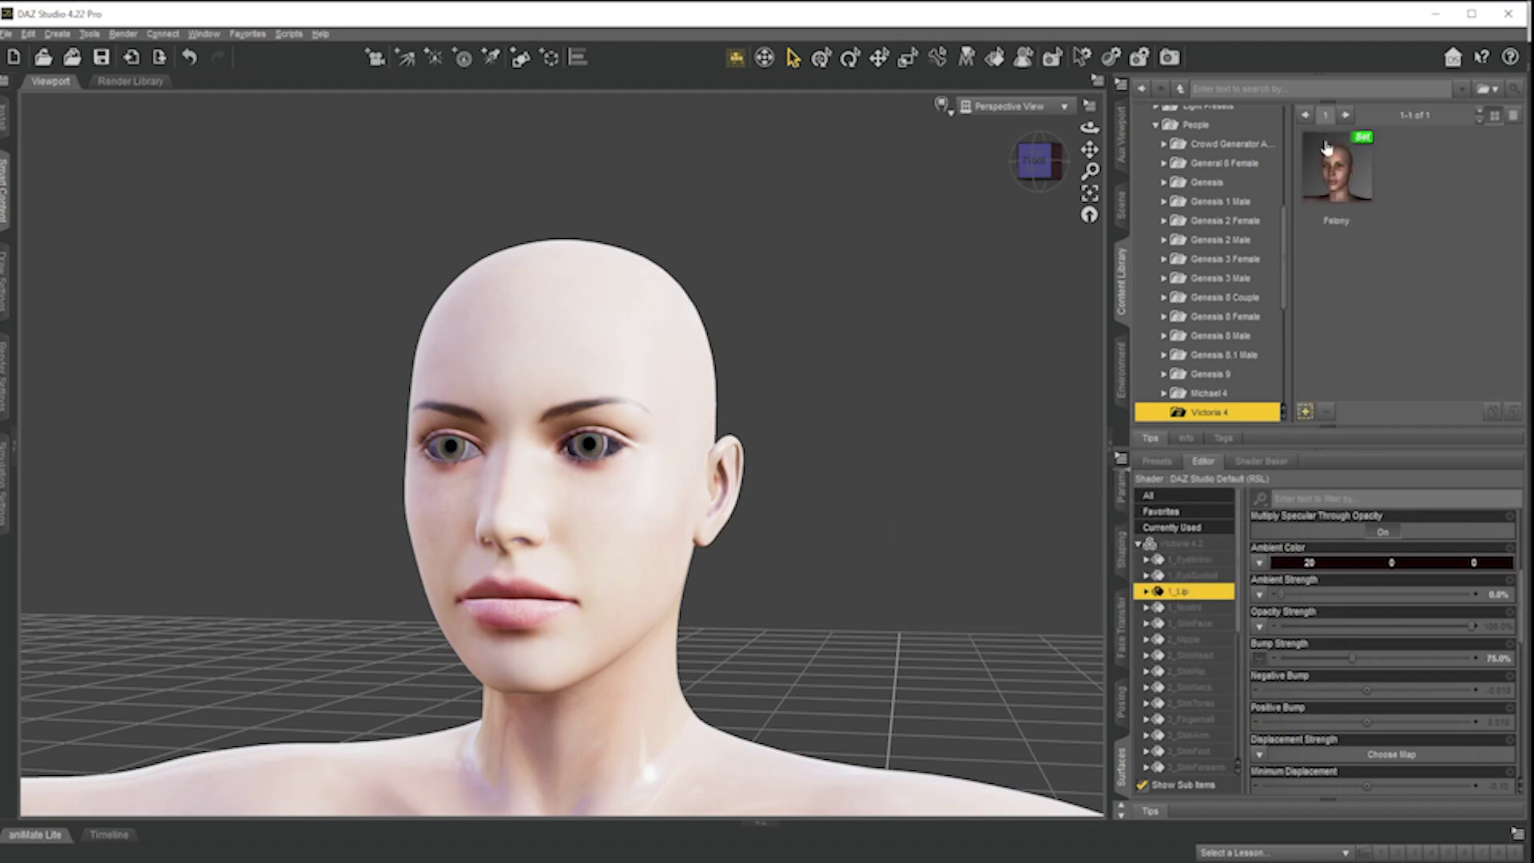
click(1342, 186)
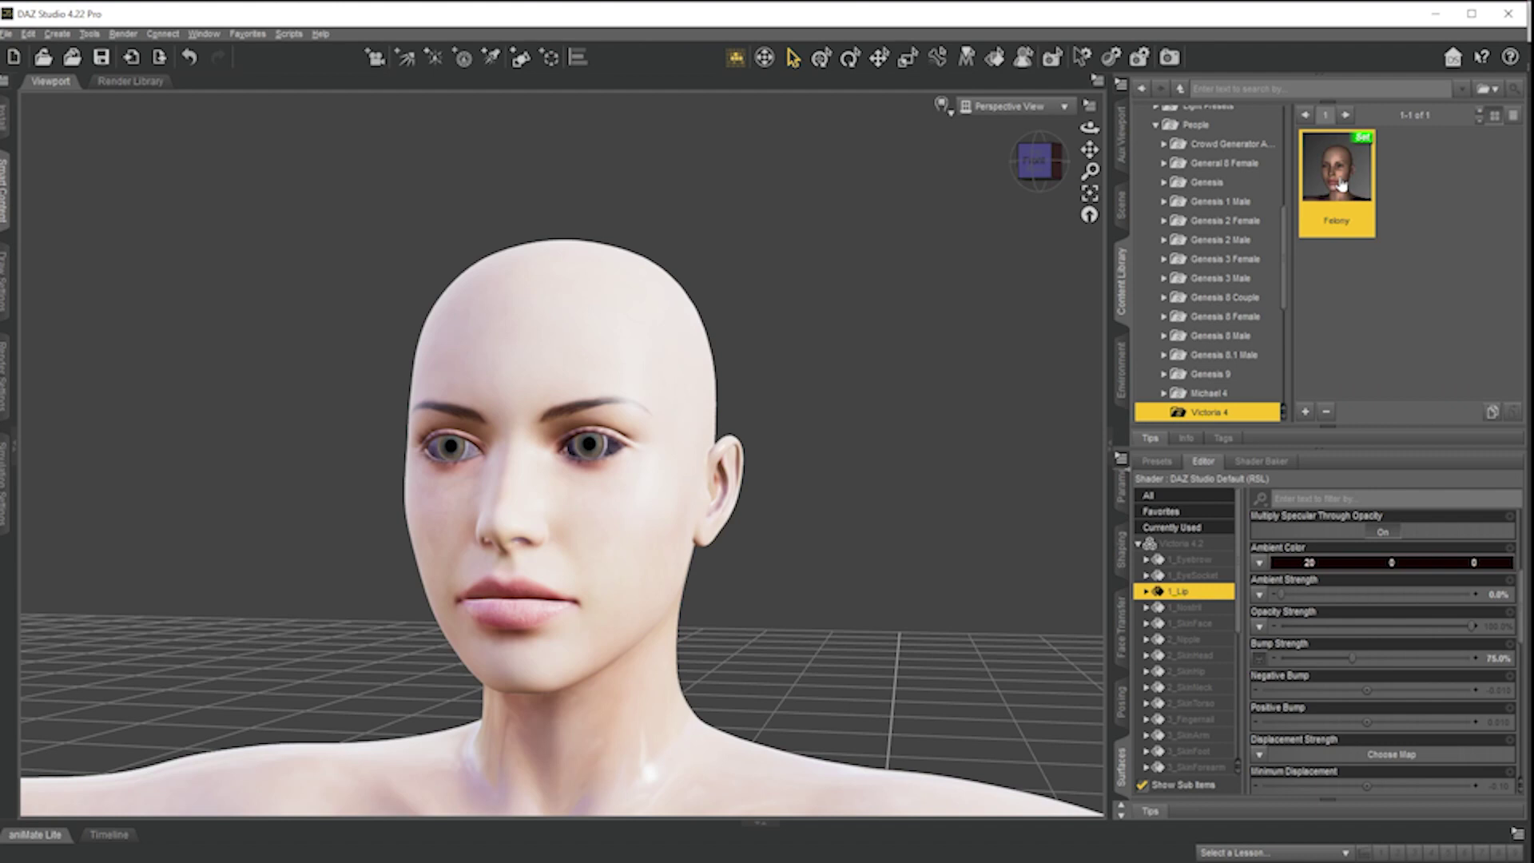
drag(1342, 186, 613, 645)
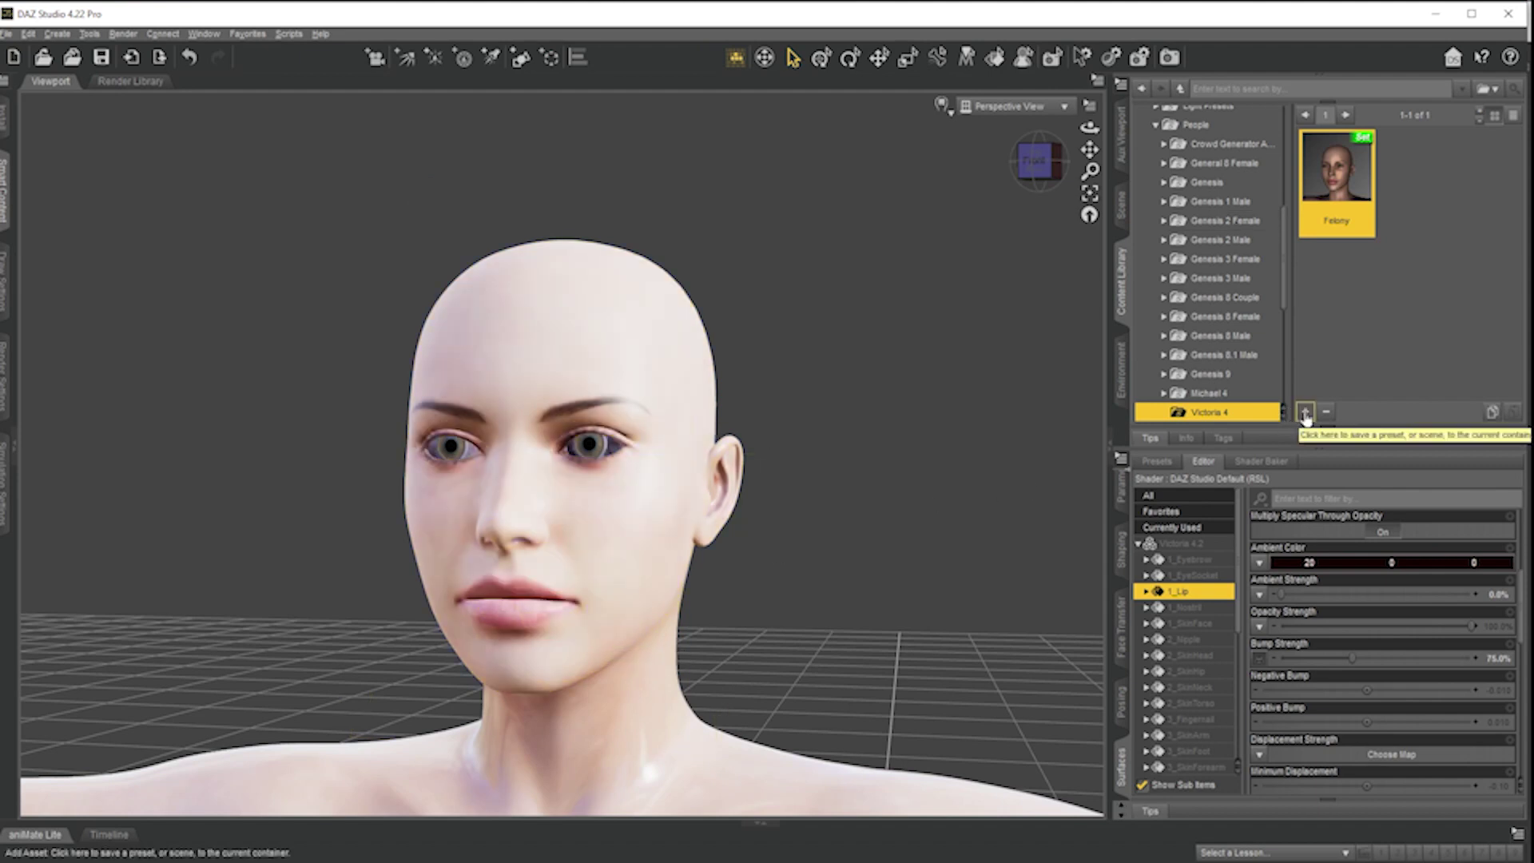
- Save the figure's materials as a 'Felony mat' Material(s) Preset in the Victoria 4 folder
click(1305, 413)
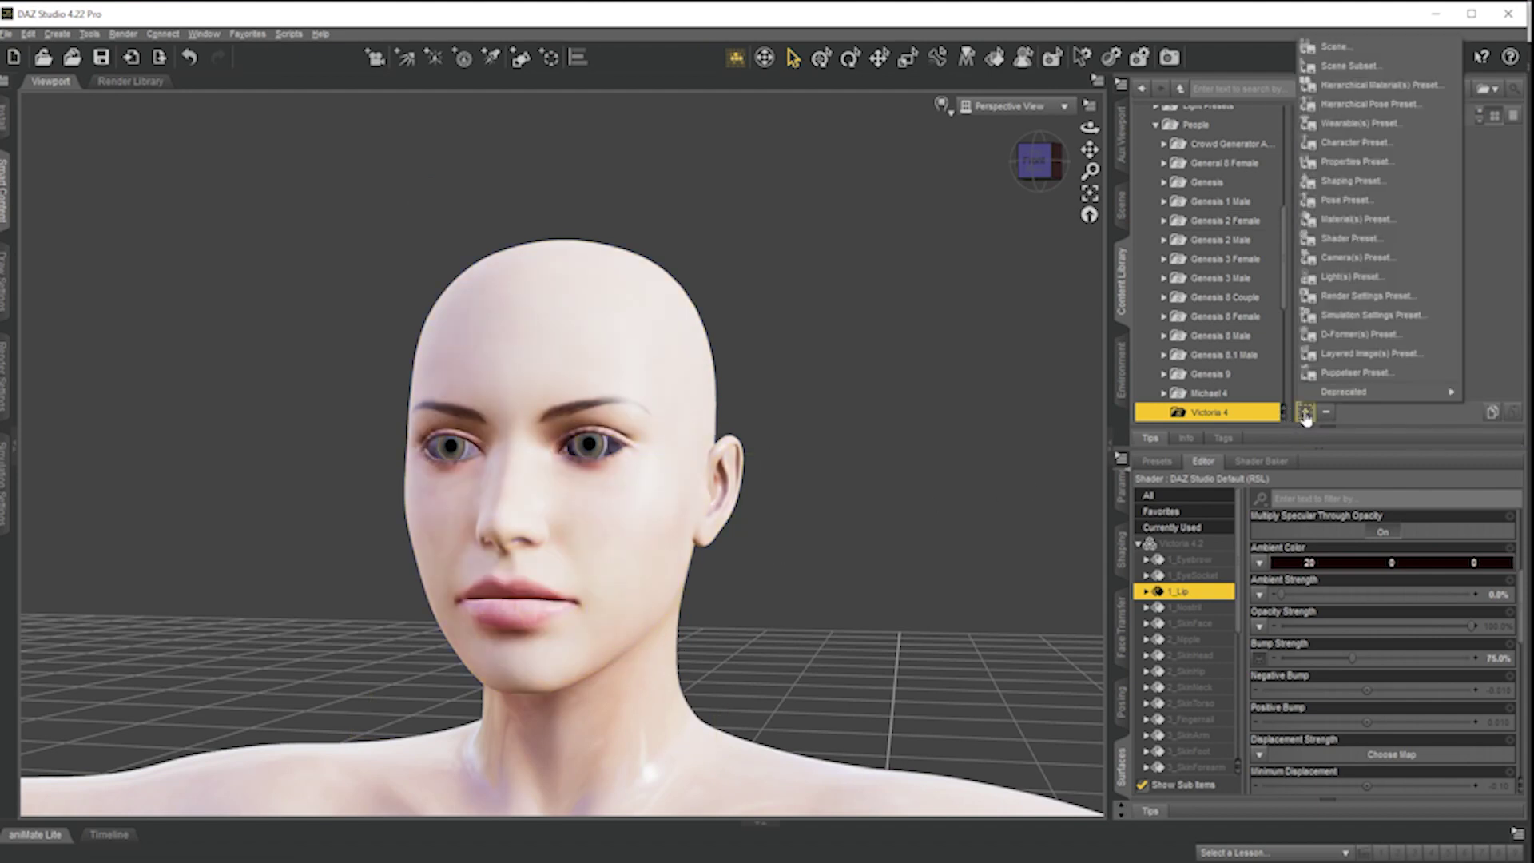
click(1371, 223)
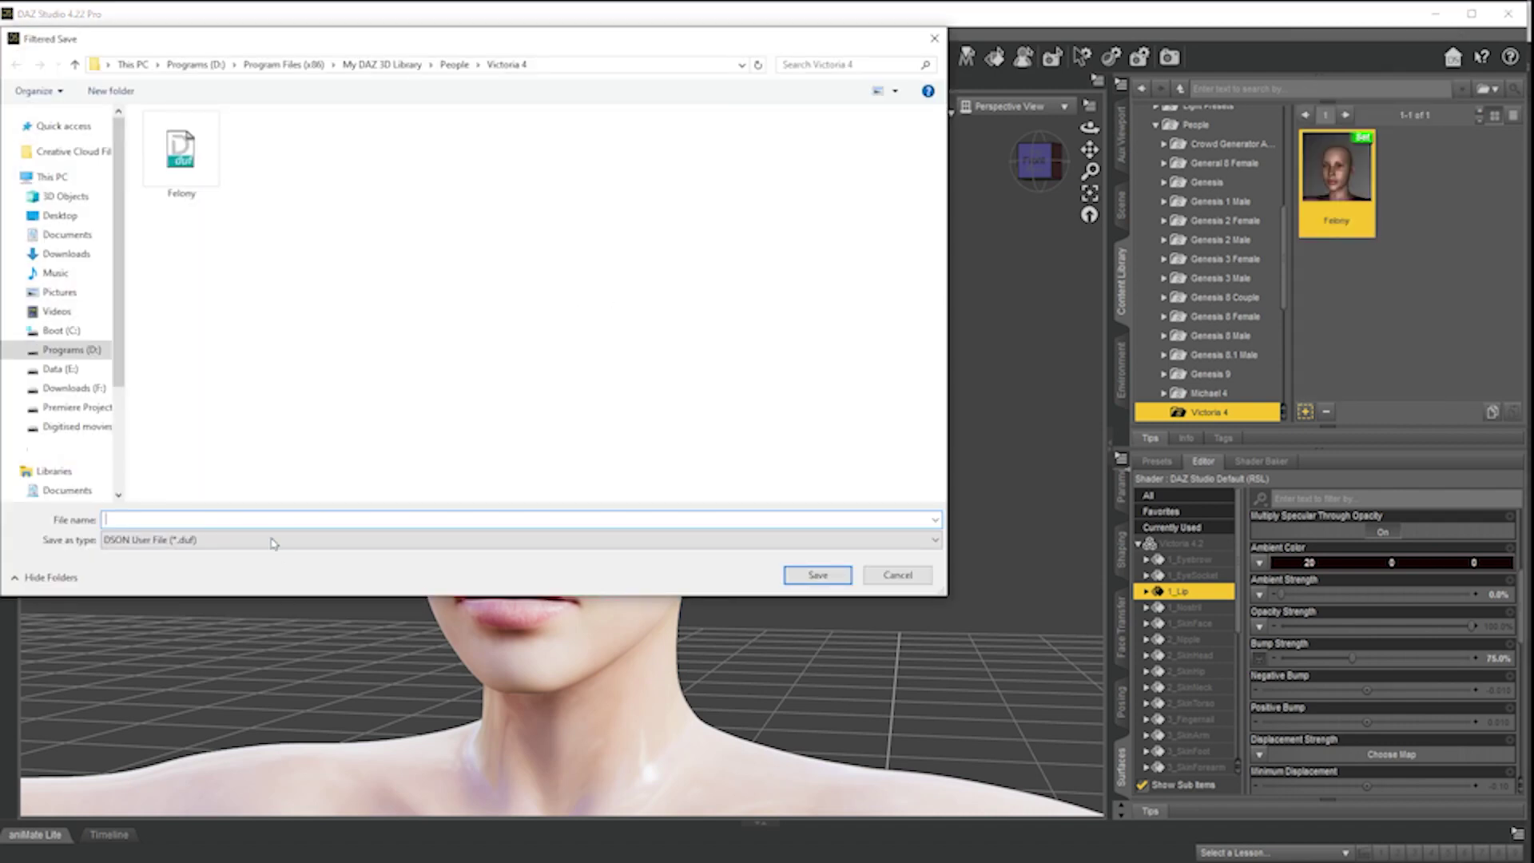
text(Fel)
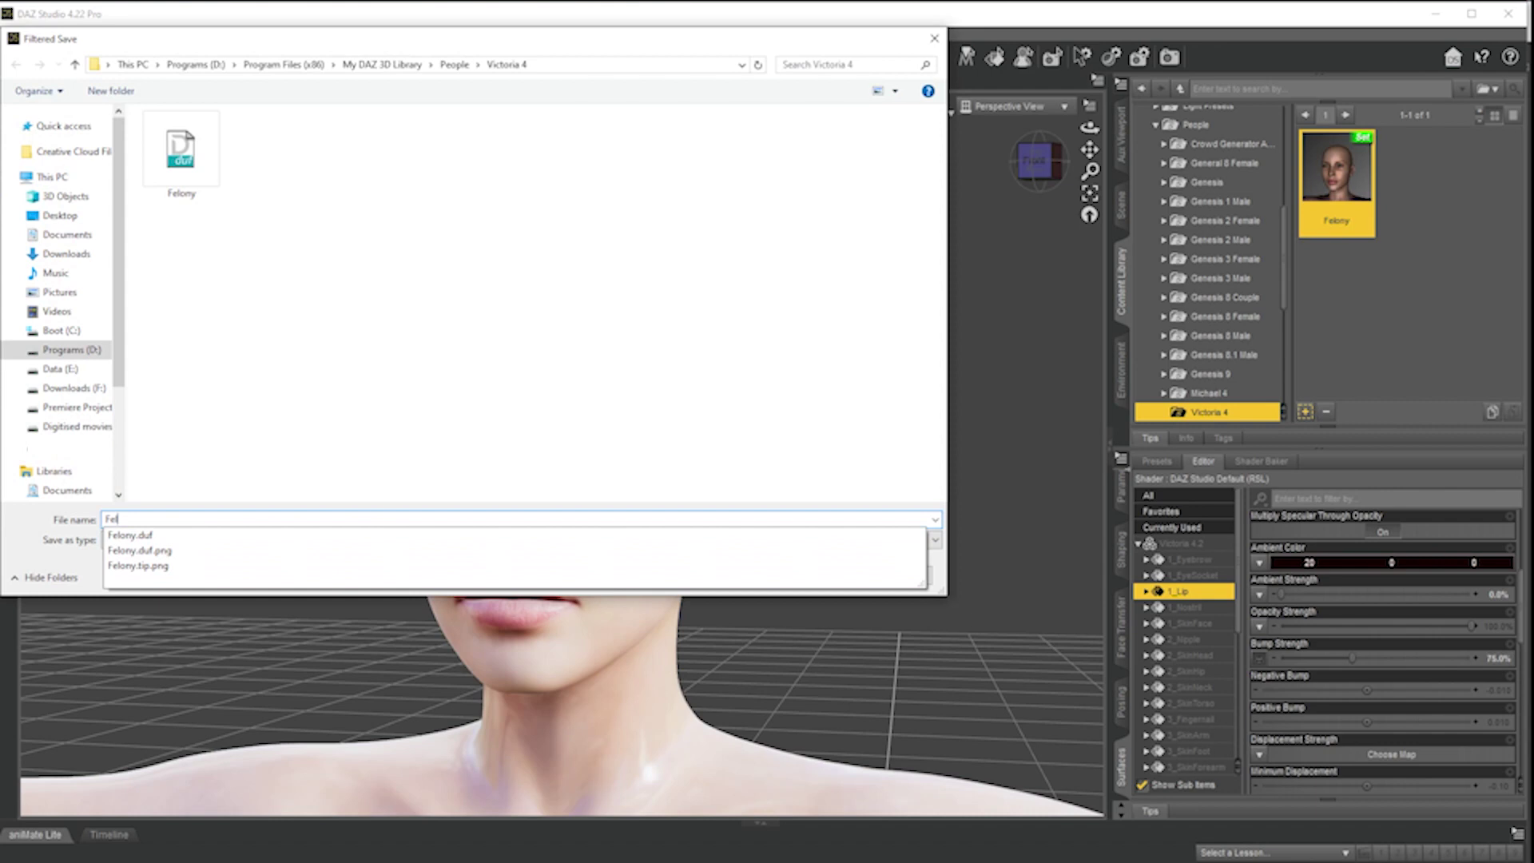
text(ony )
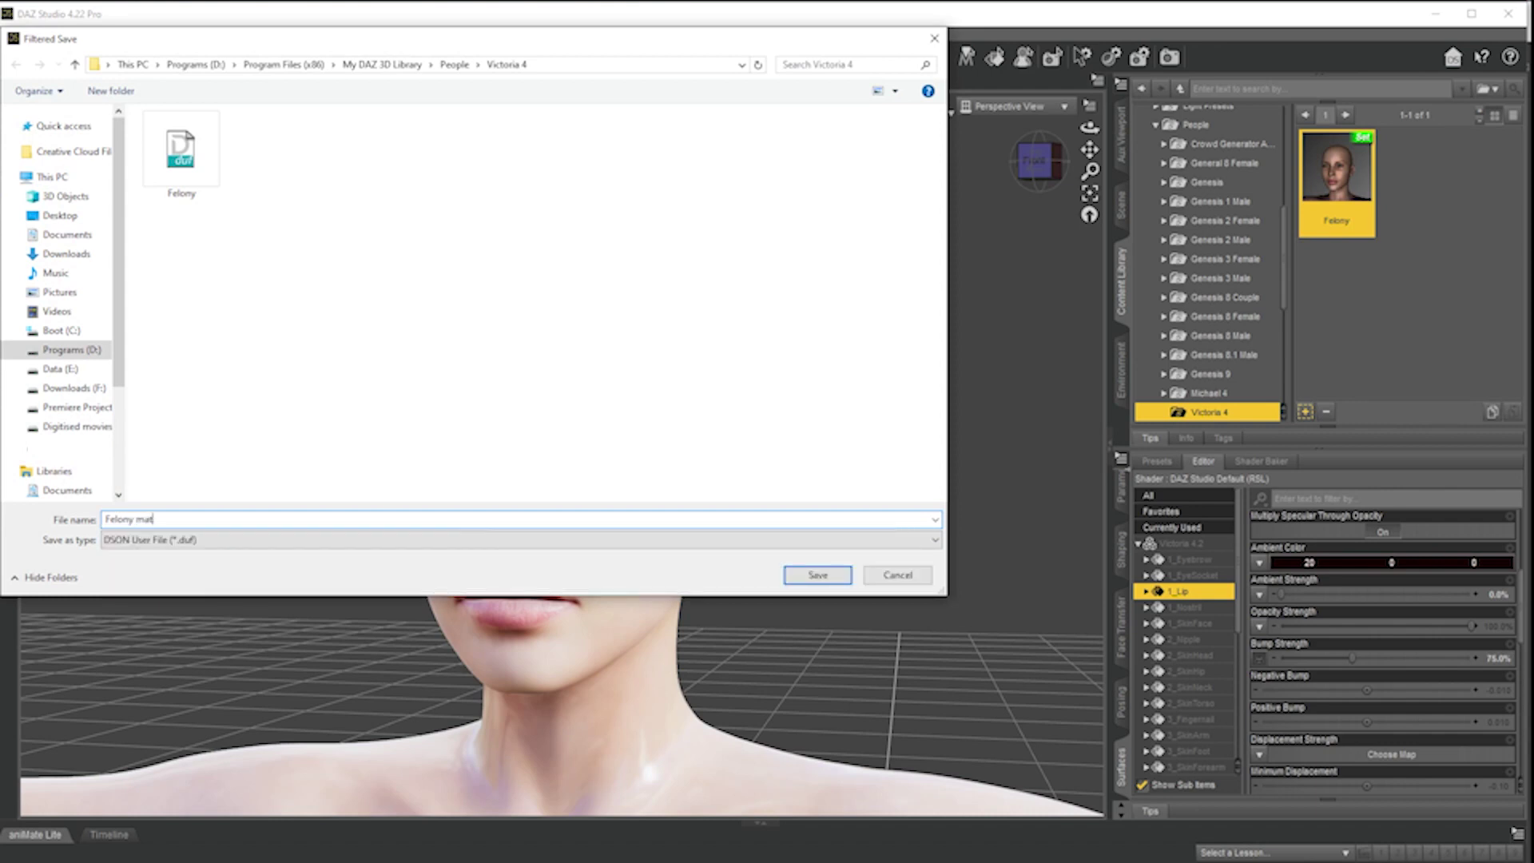
text(mat)
click(799, 572)
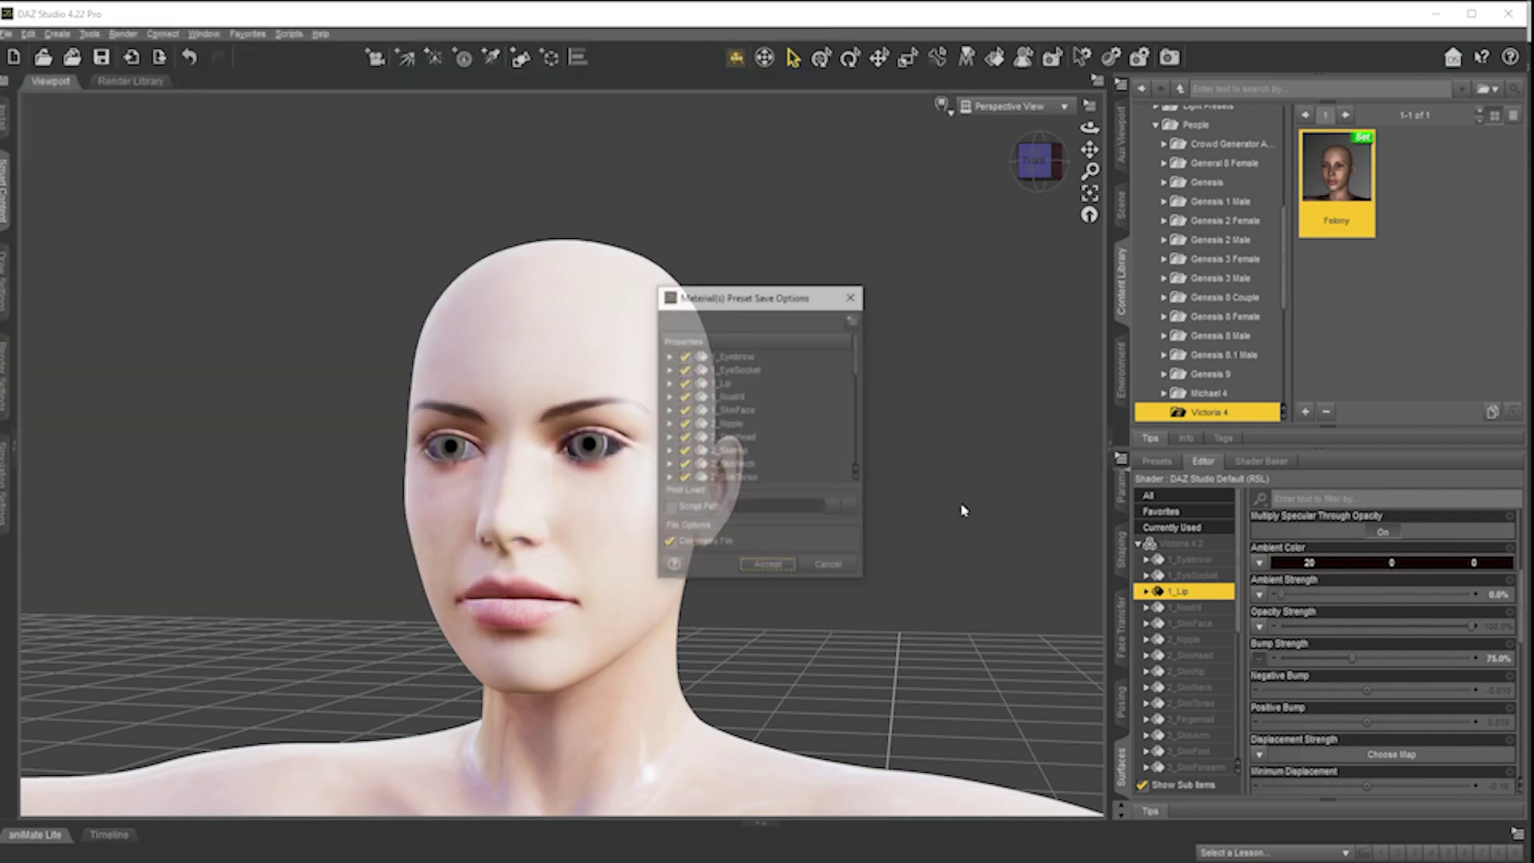
scroll(735, 349, down, 5)
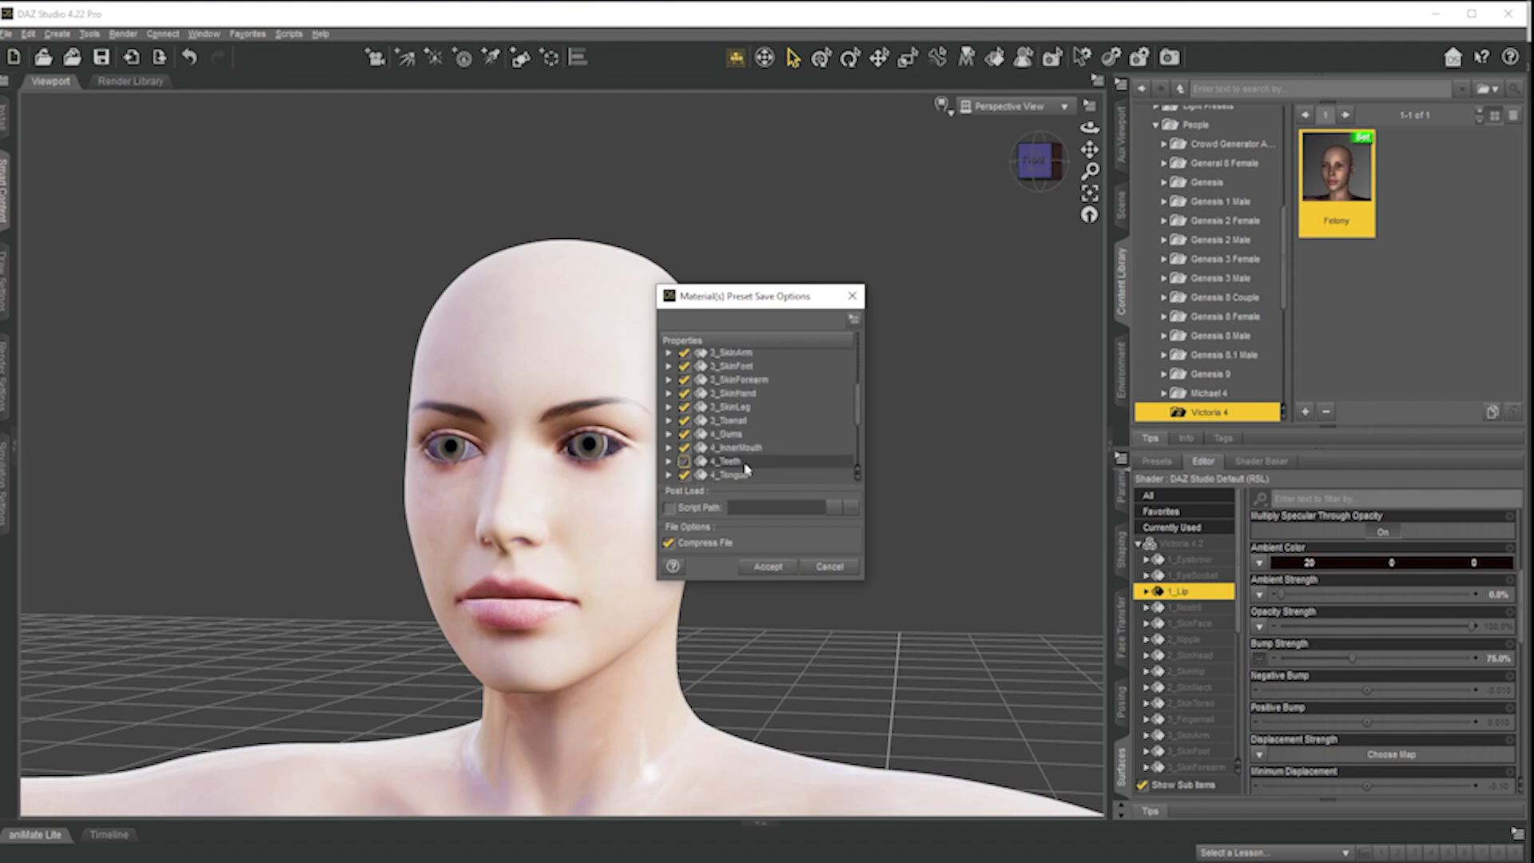
scroll(751, 479, up, 4)
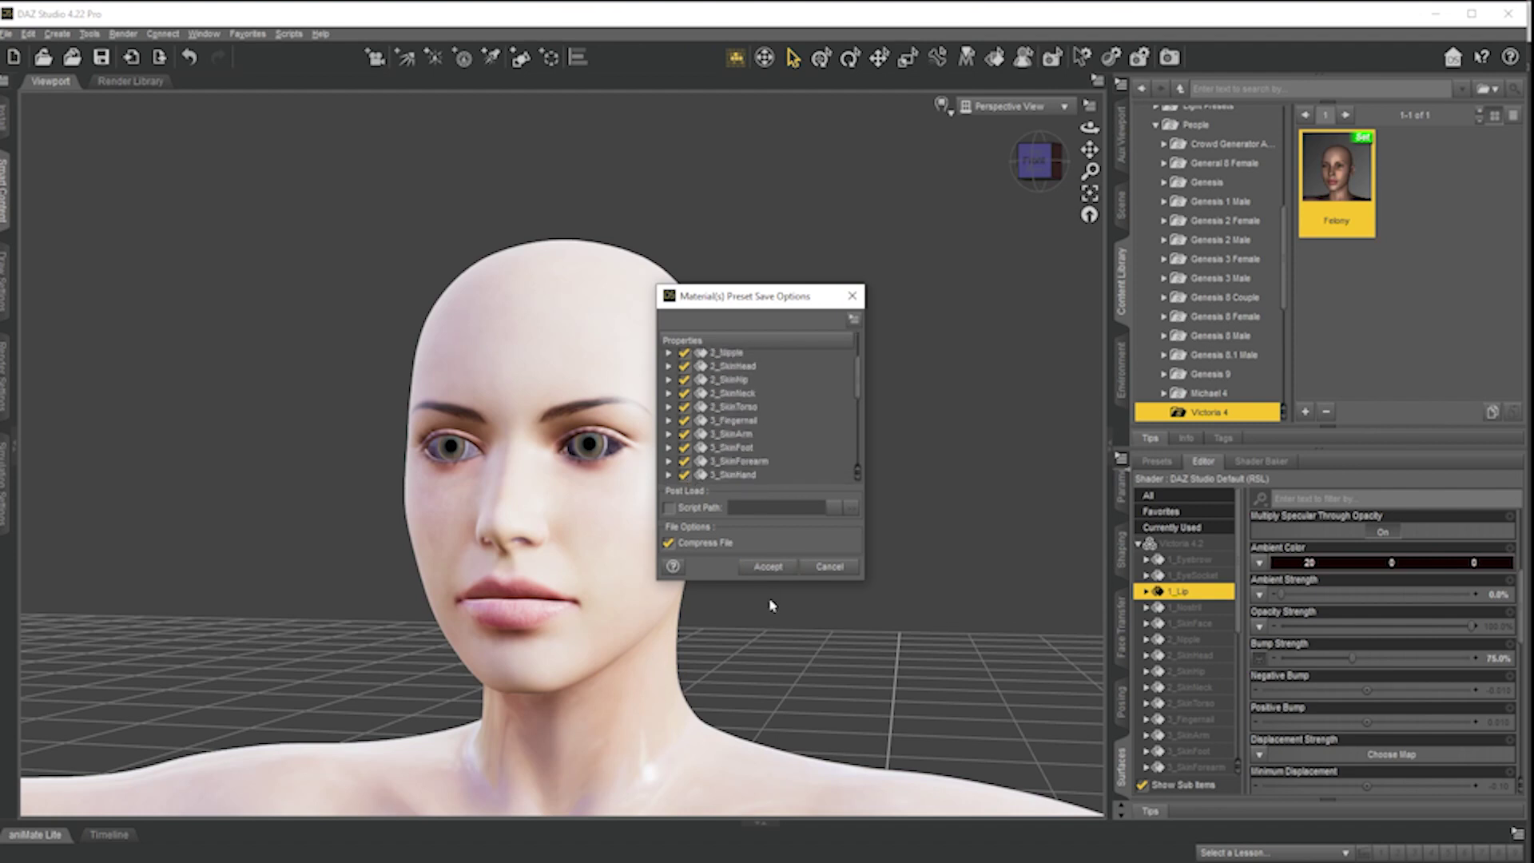
click(774, 567)
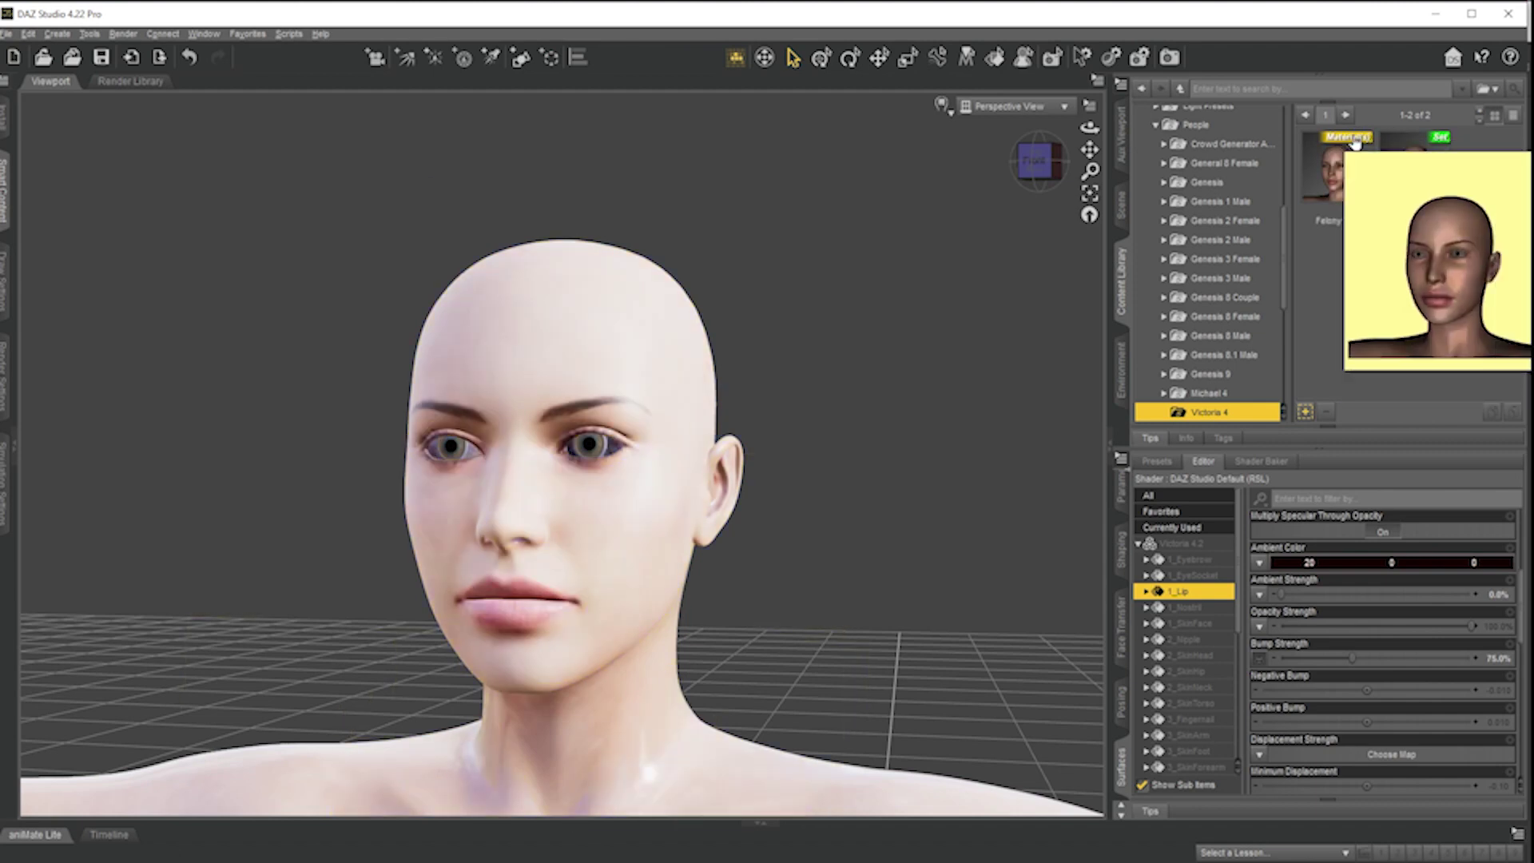
mouse_move(1445, 209)
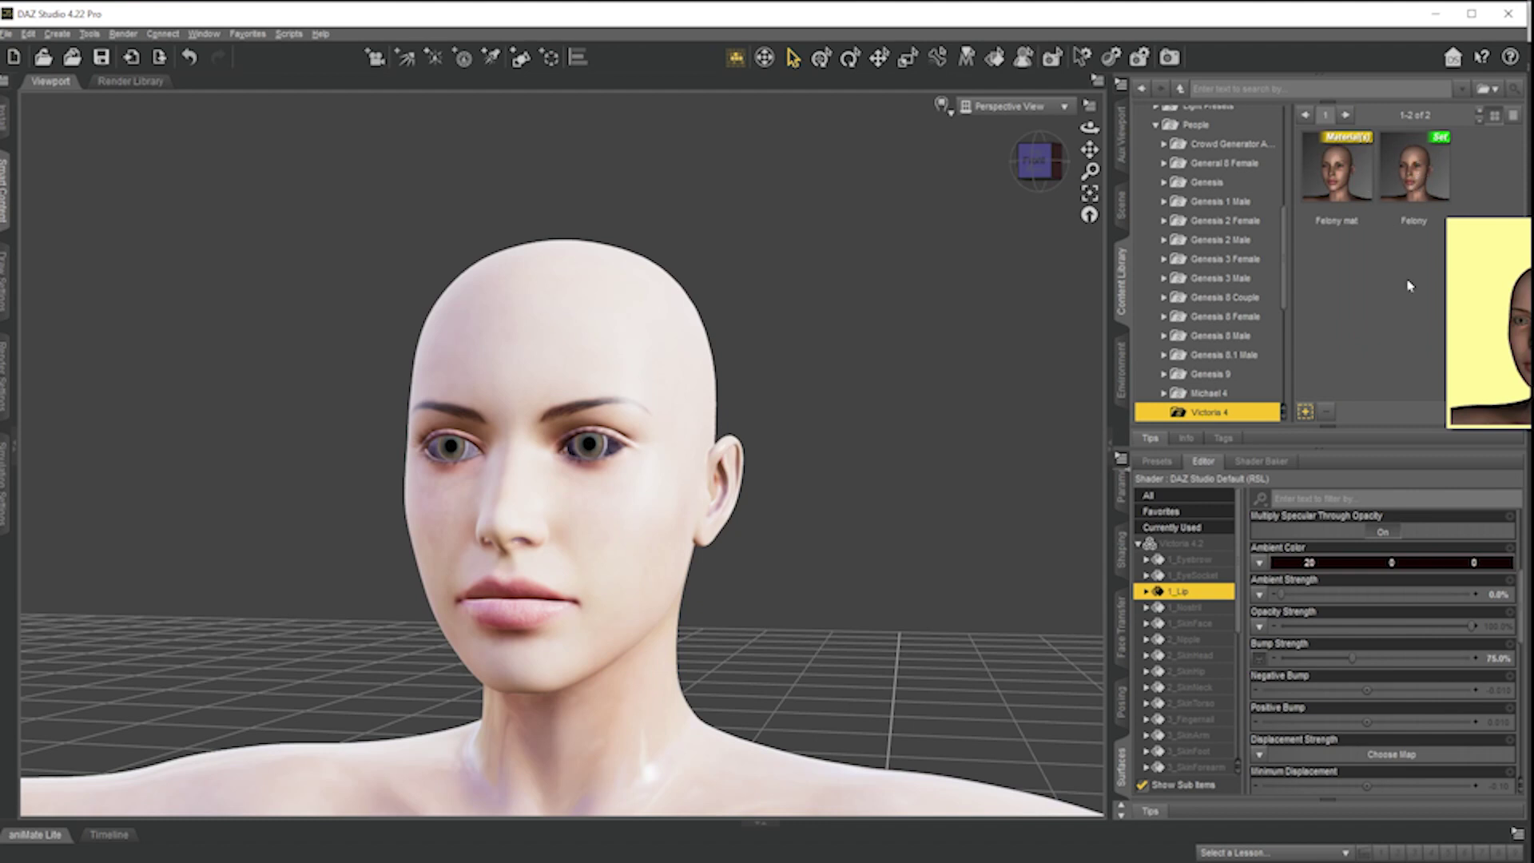
mouse_move(1340, 178)
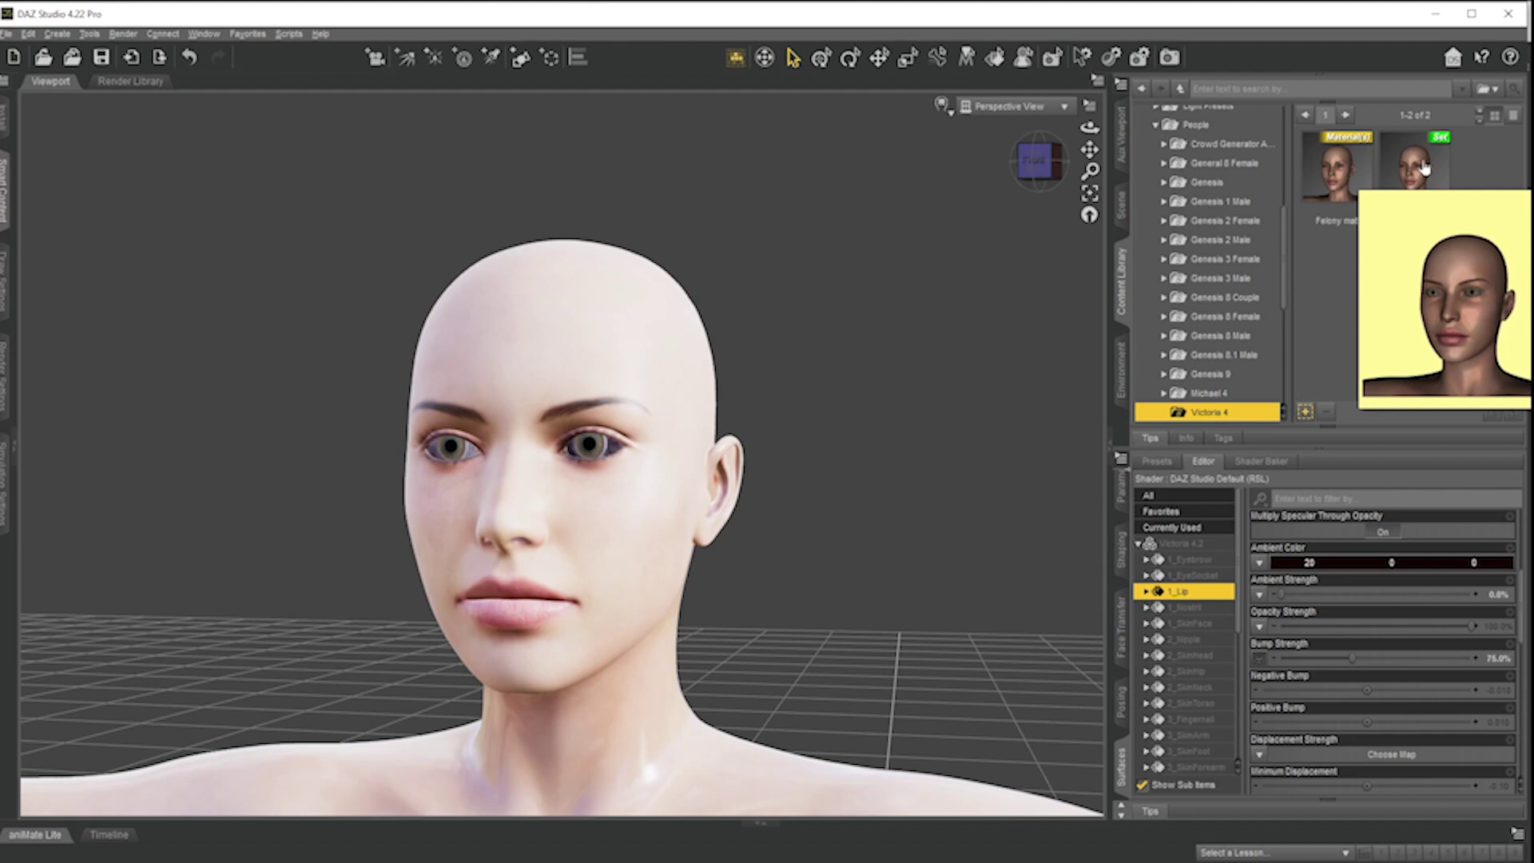
mouse_move(1424, 166)
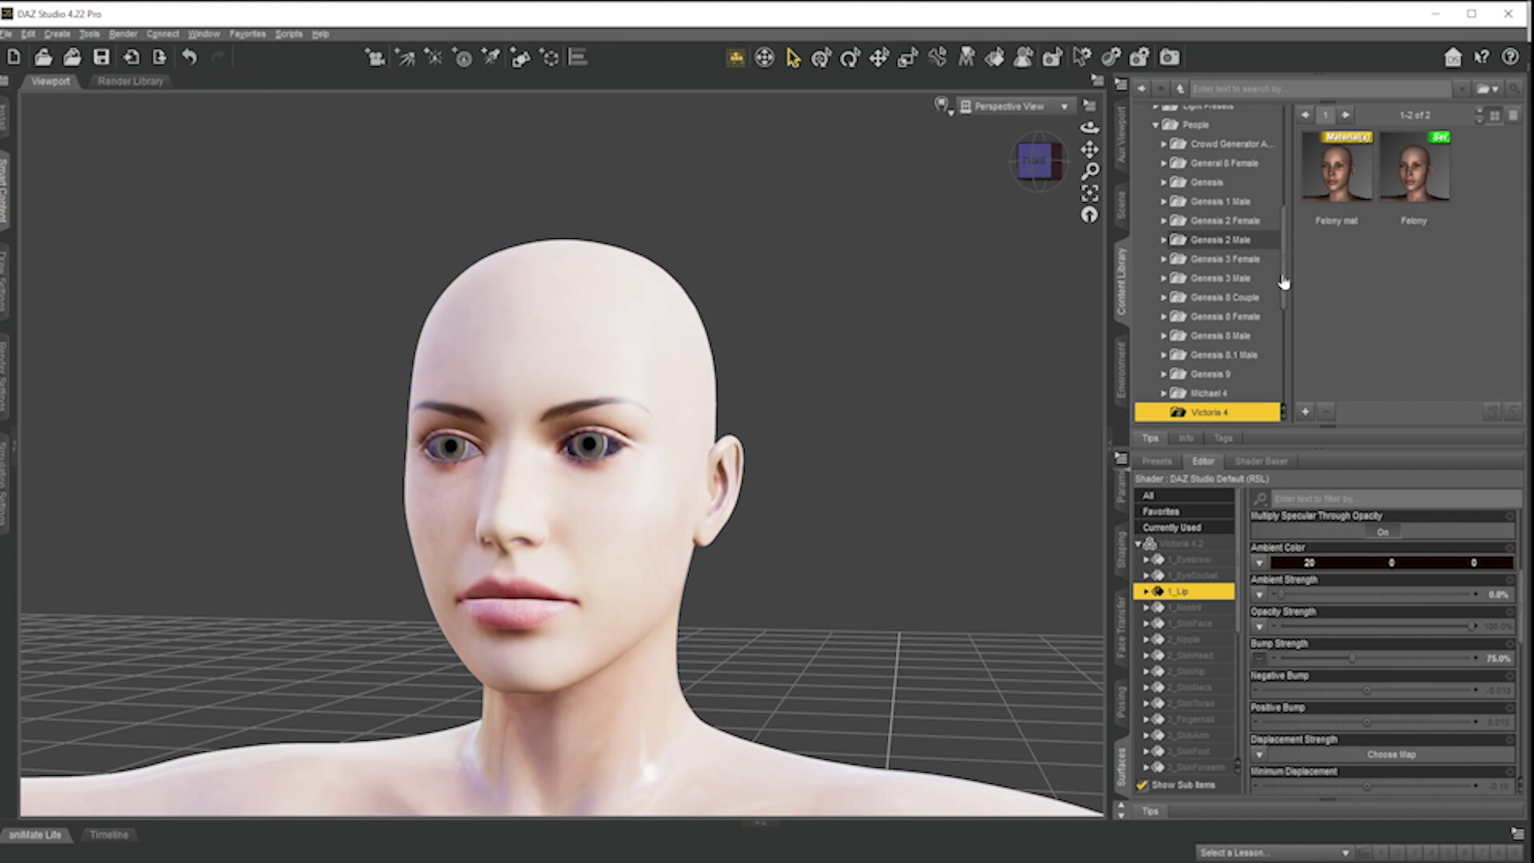
scroll(1382, 775, down, 1)
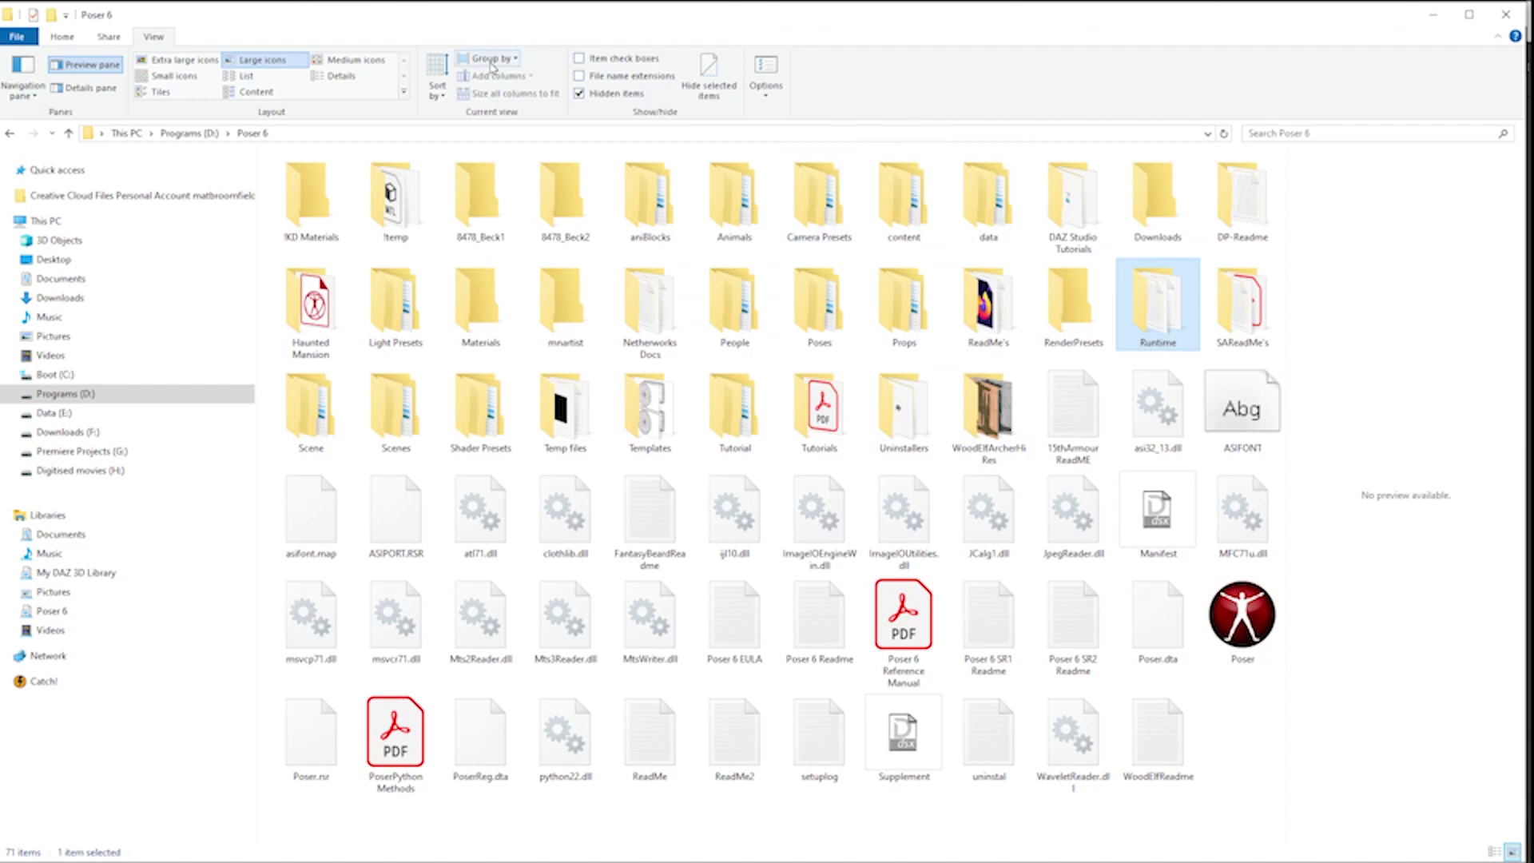
- Open Programs (D:) > Program Files (x86) > My DAZ 3D Library, then minimize Explorer
click(200, 136)
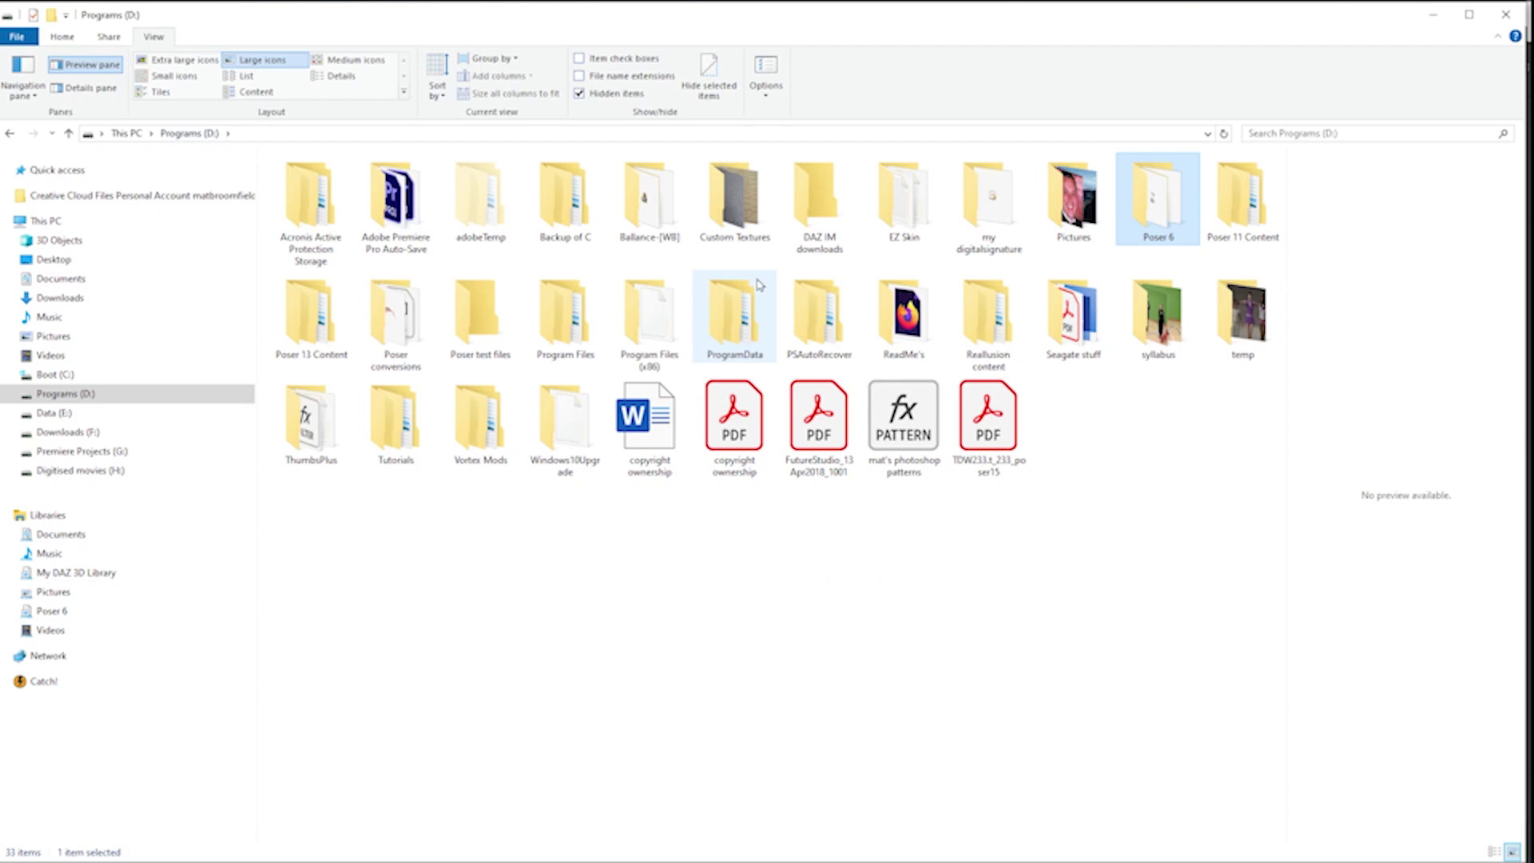
double_click(649, 320)
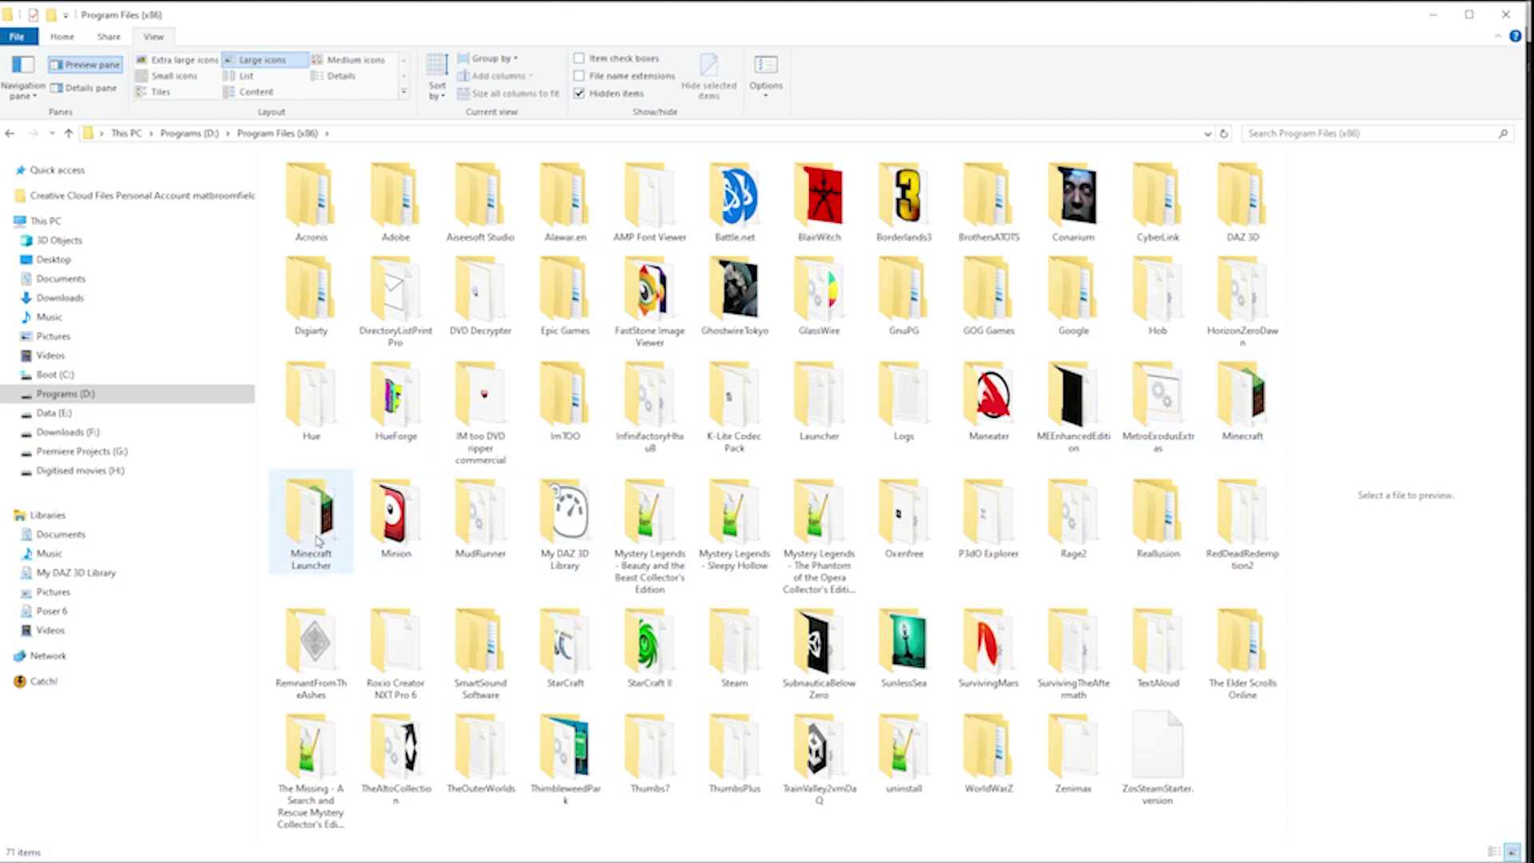
click(580, 508)
double_click(580, 509)
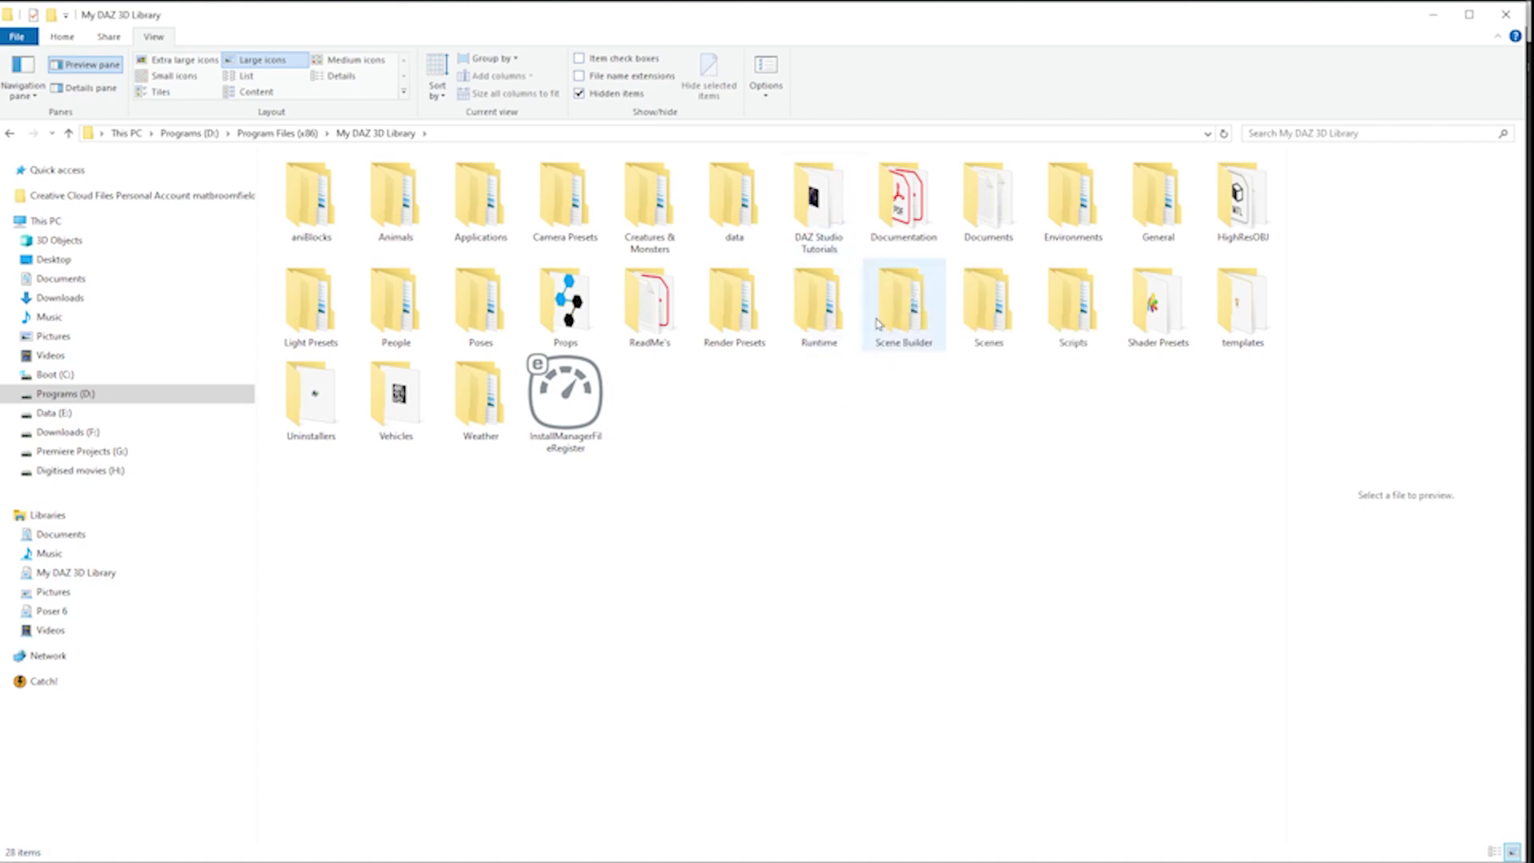
mouse_move(820, 307)
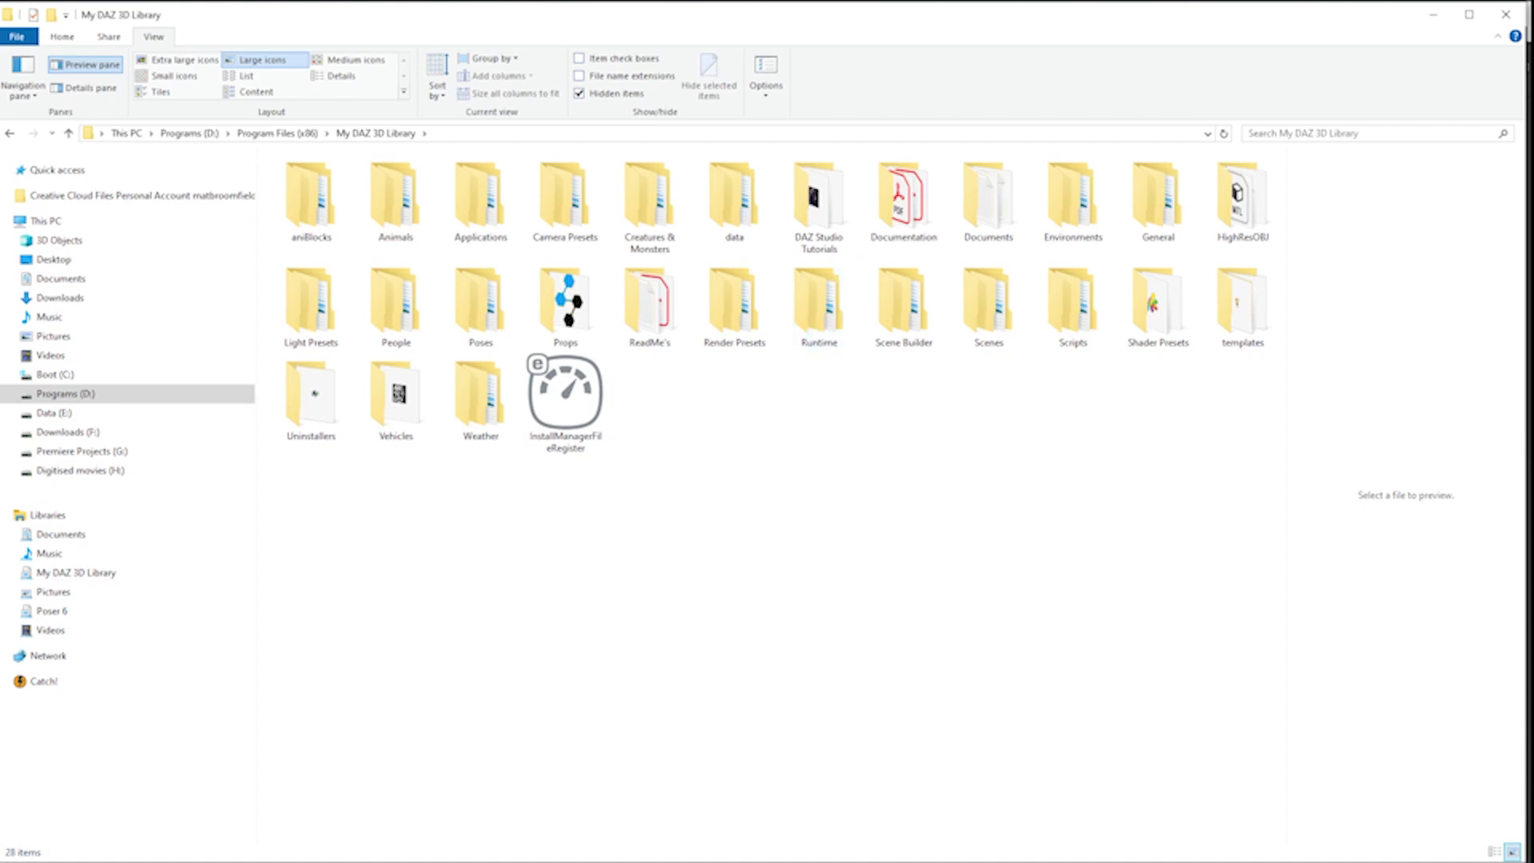
click(1434, 15)
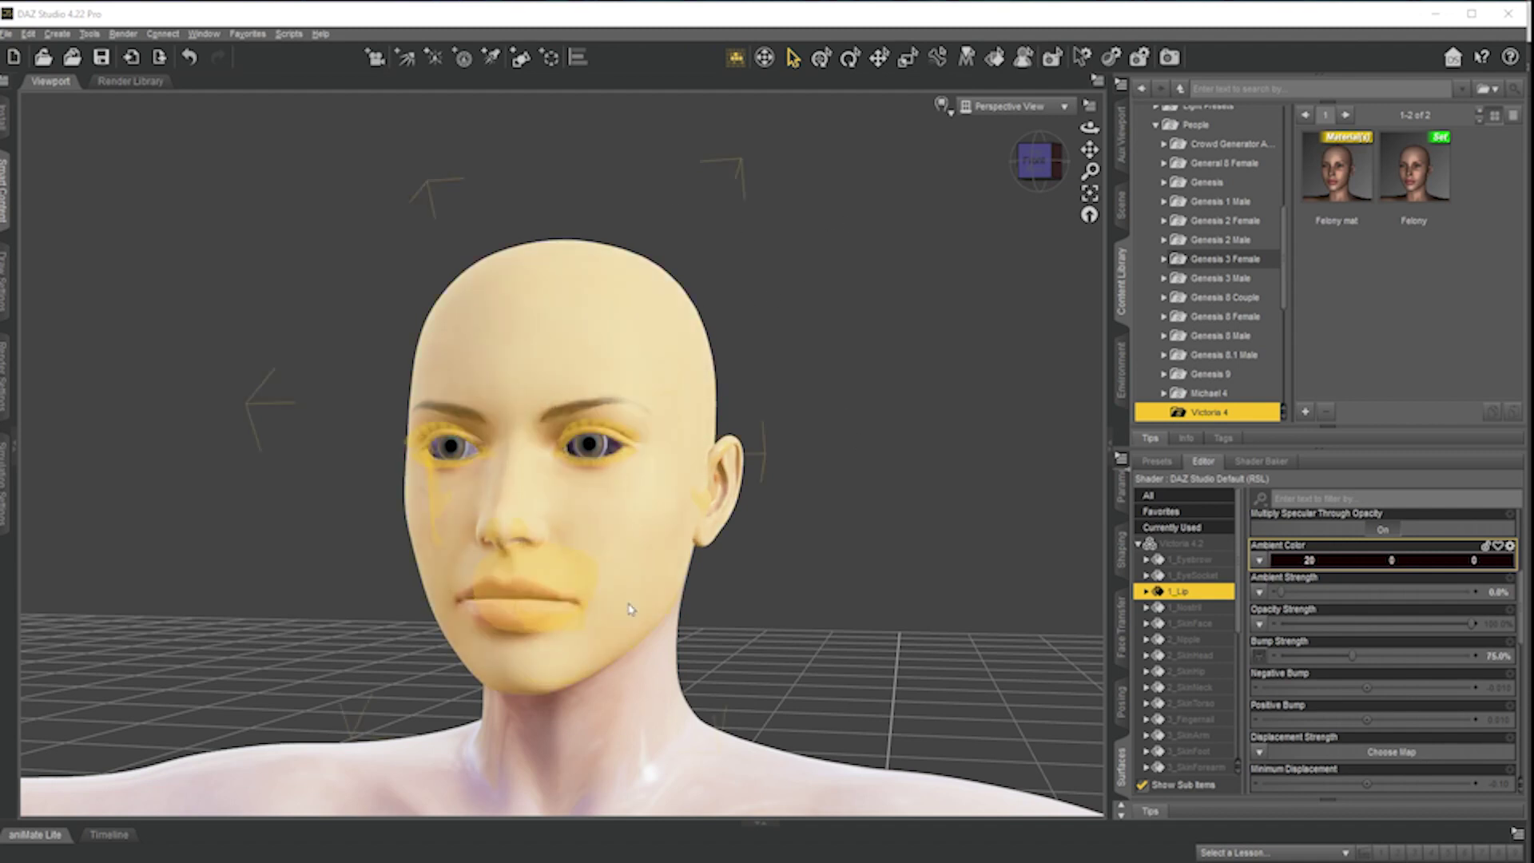
- Reframe the view and load CHB Thomas from Content Library > People > Genesis 9 > Characters
key(ctrl+f)
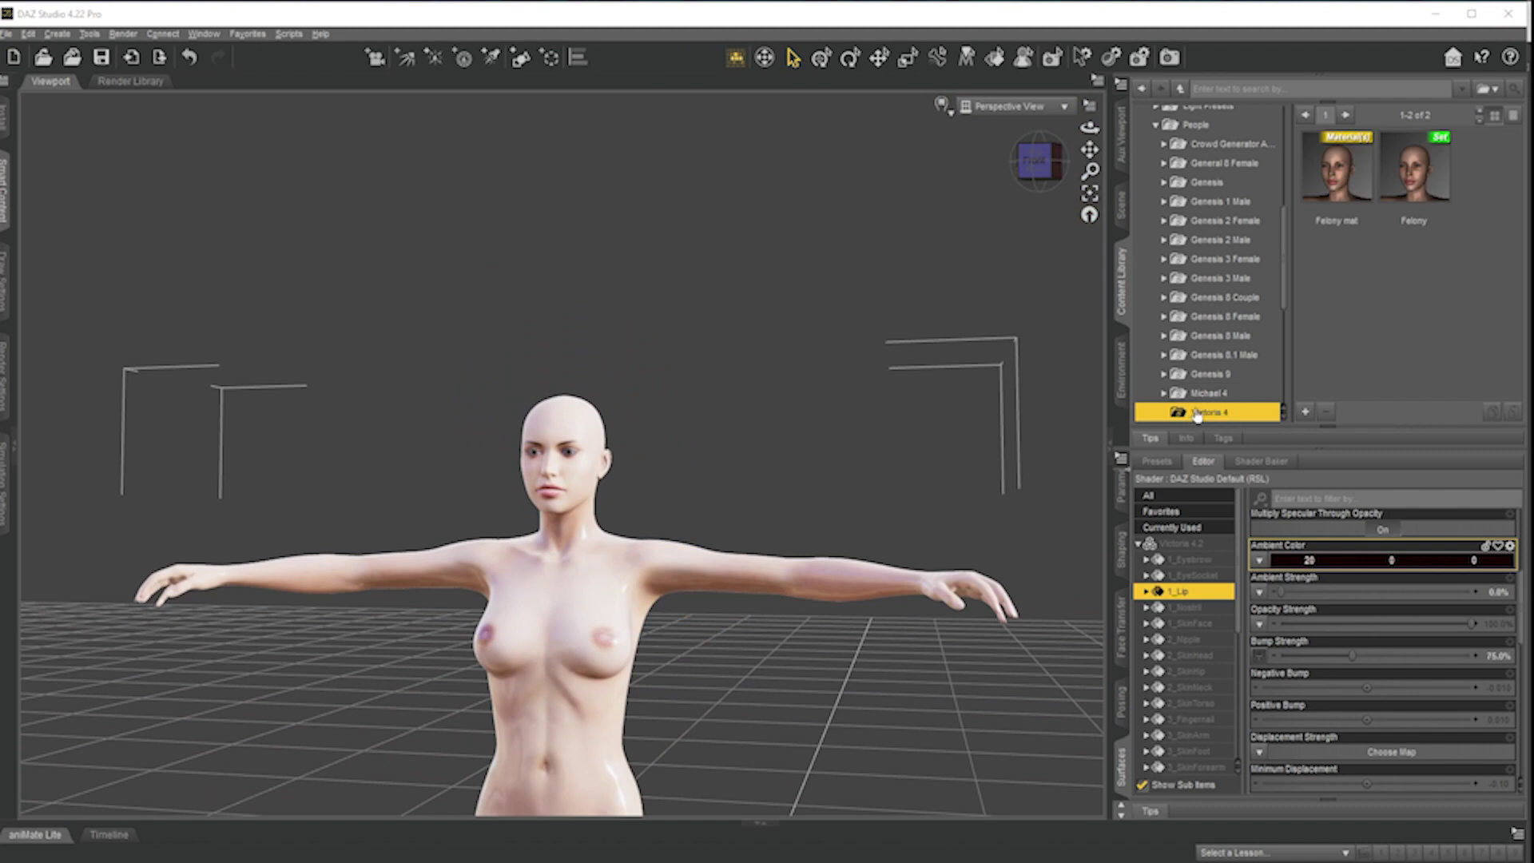
click(1202, 374)
click(1163, 376)
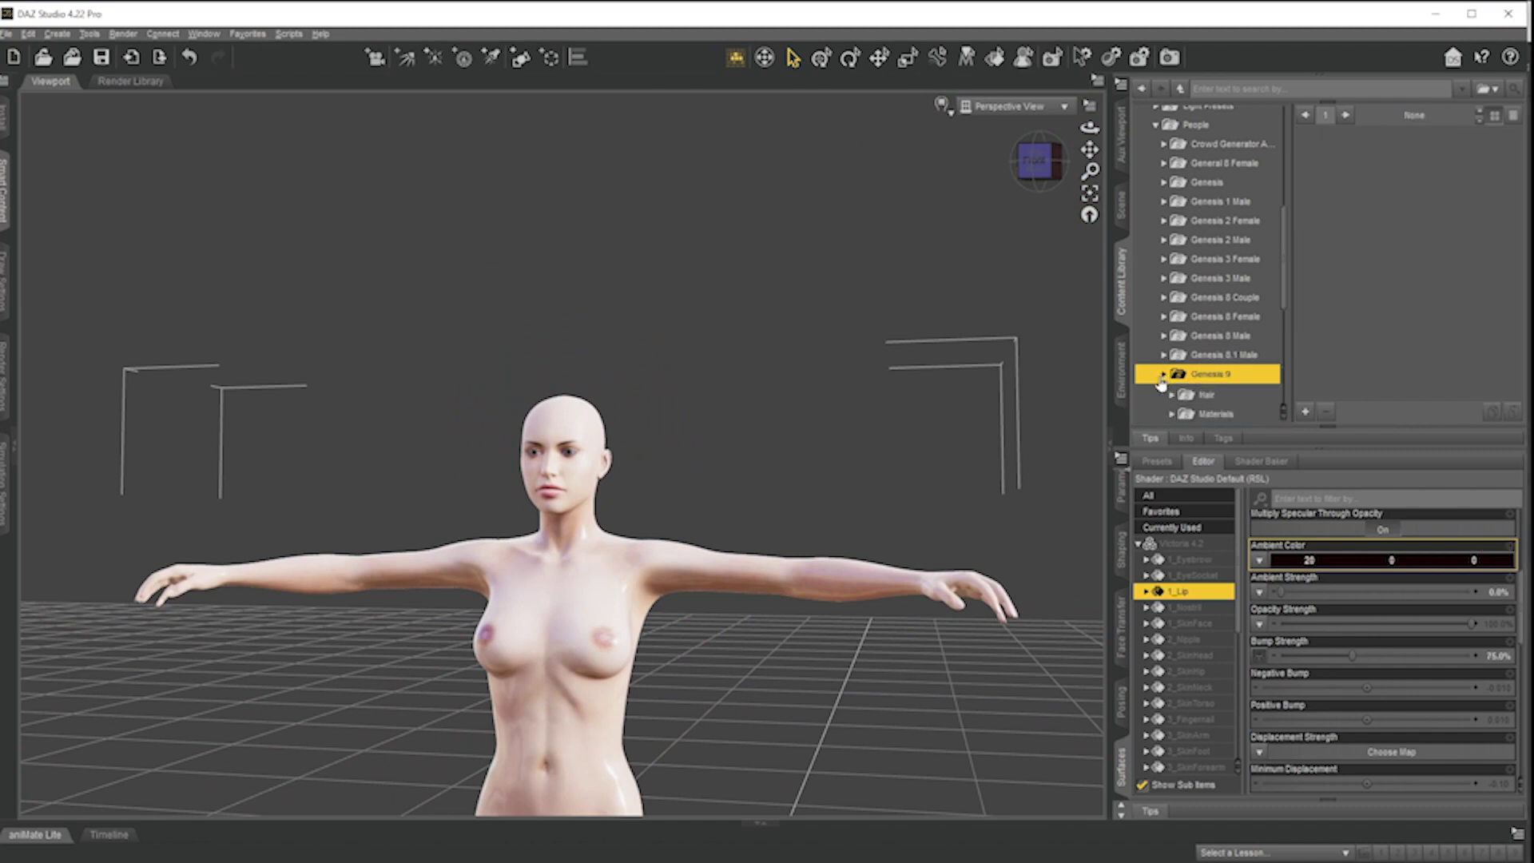
scroll(1198, 319, down, 3)
click(1221, 230)
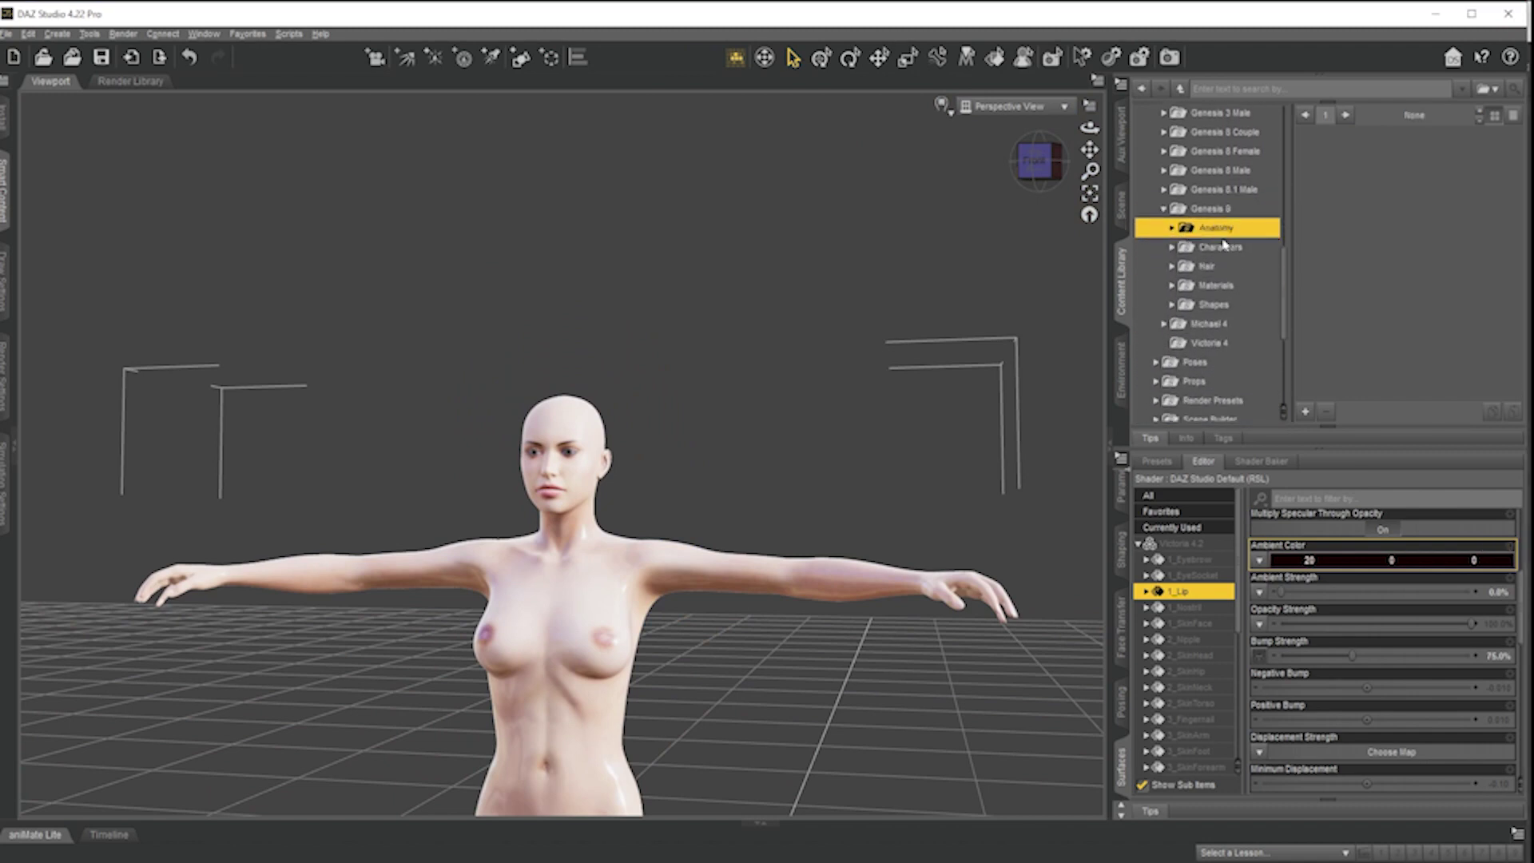
click(1221, 247)
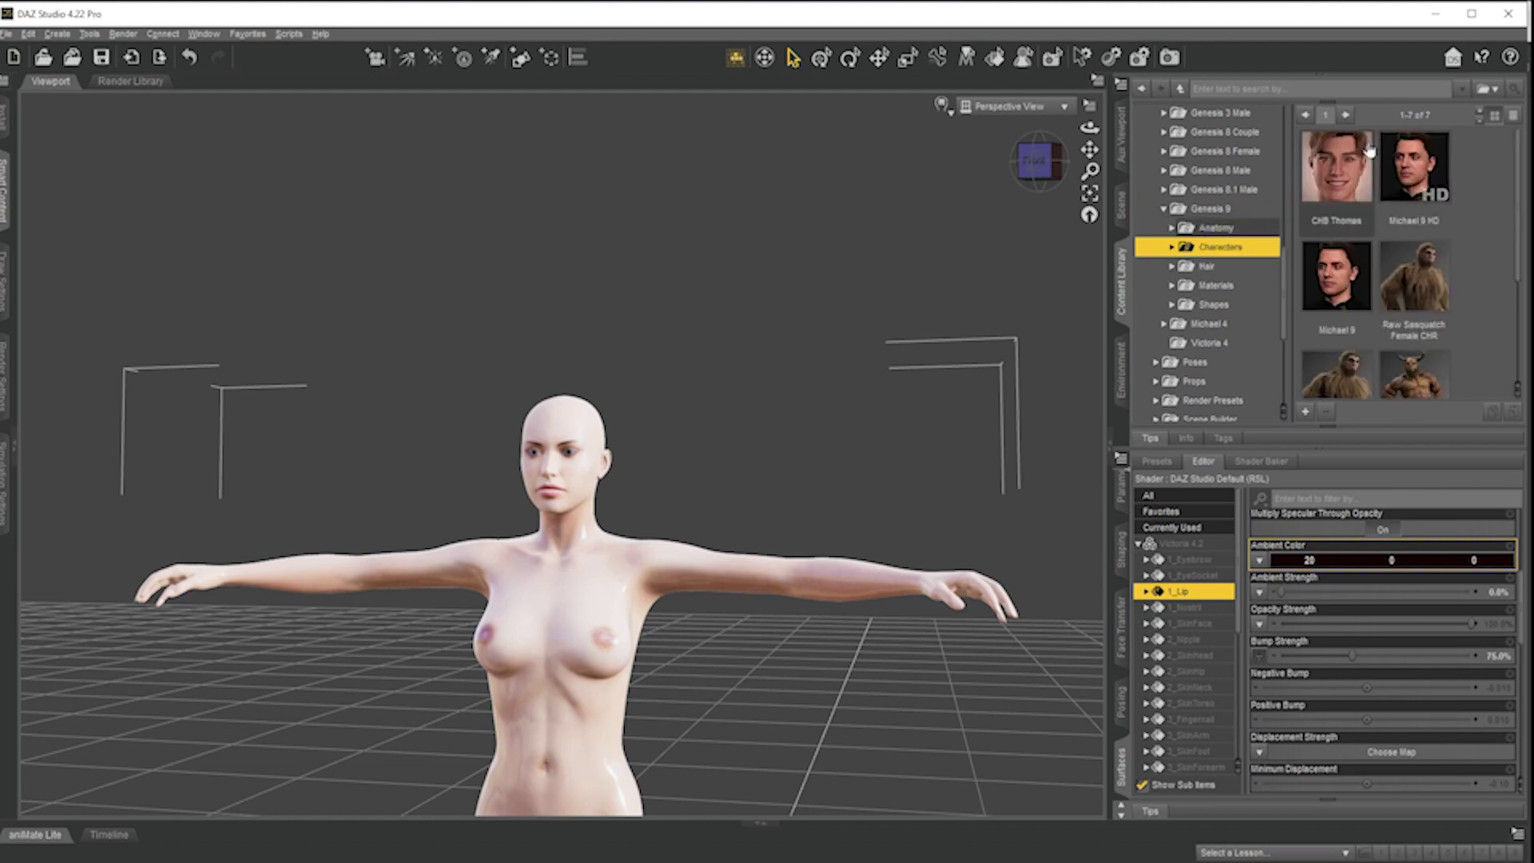
double_click(1341, 166)
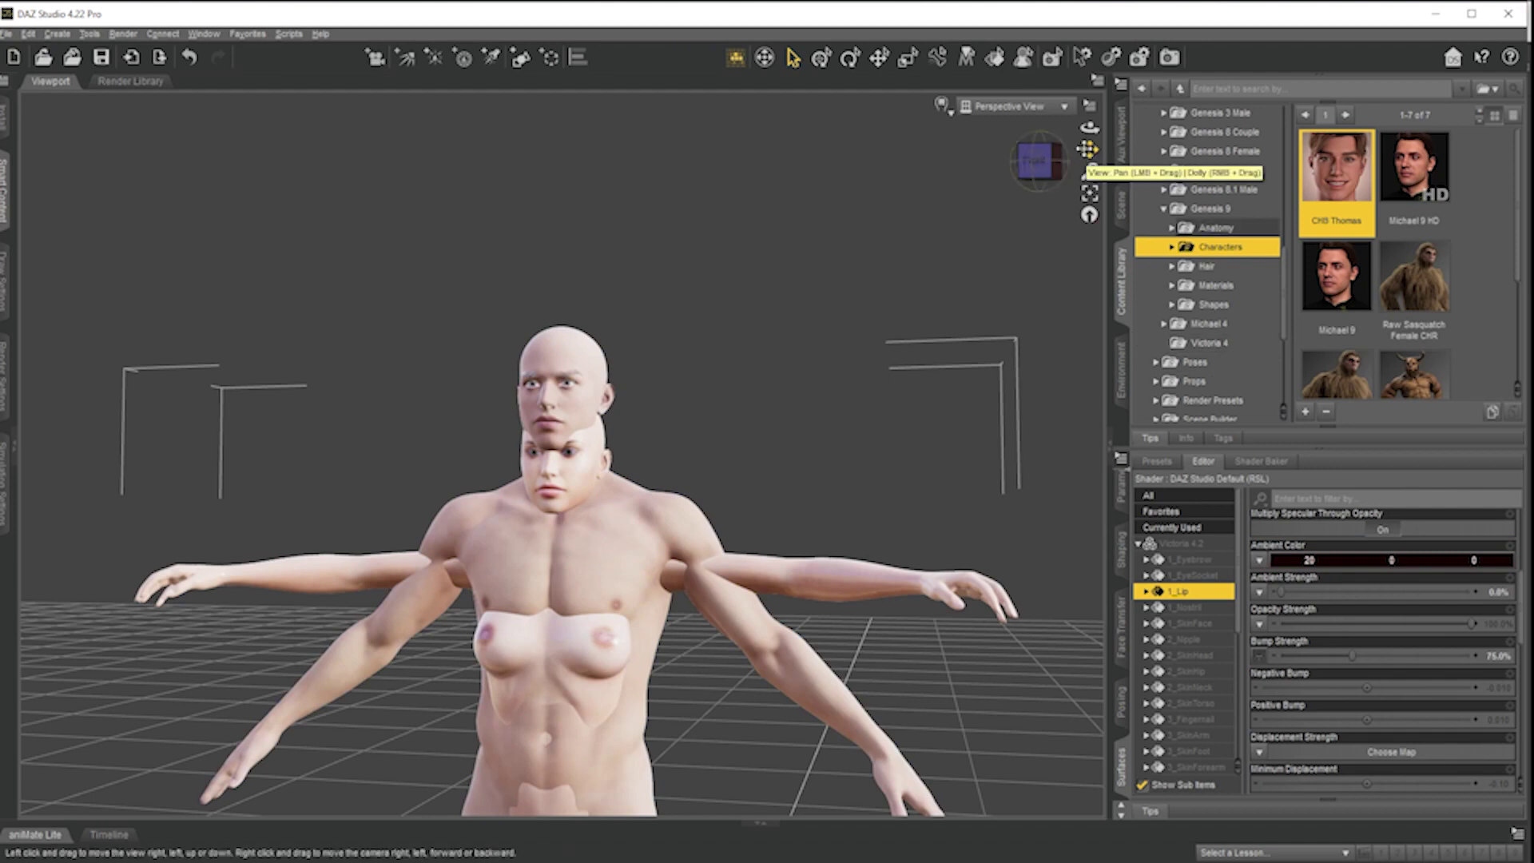
- Select the CHB Thomas figure and drag its X Translate slider right, beside Victoria
click(1121, 205)
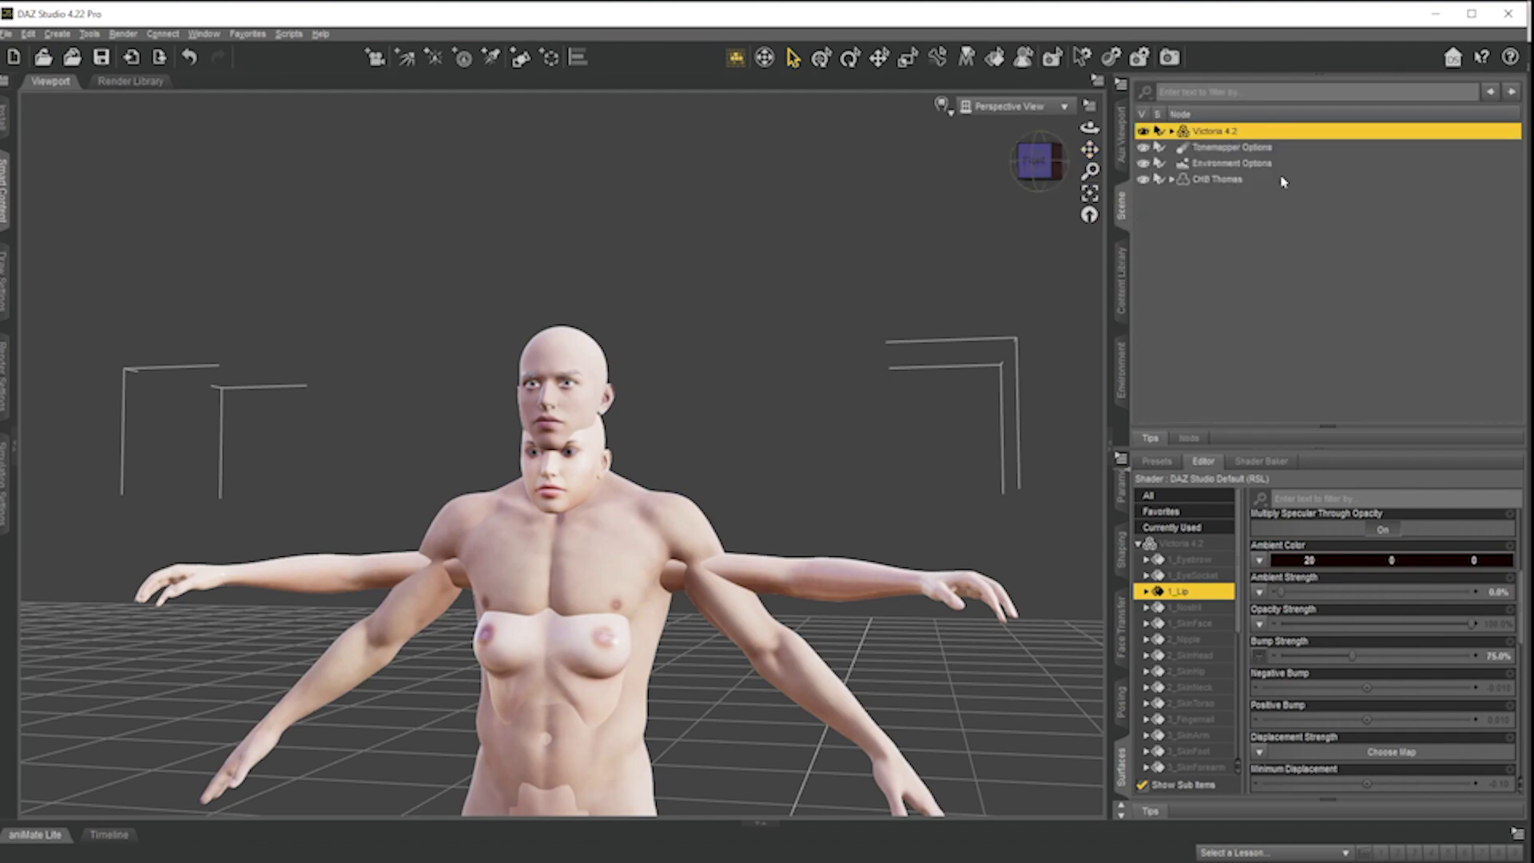
click(1214, 179)
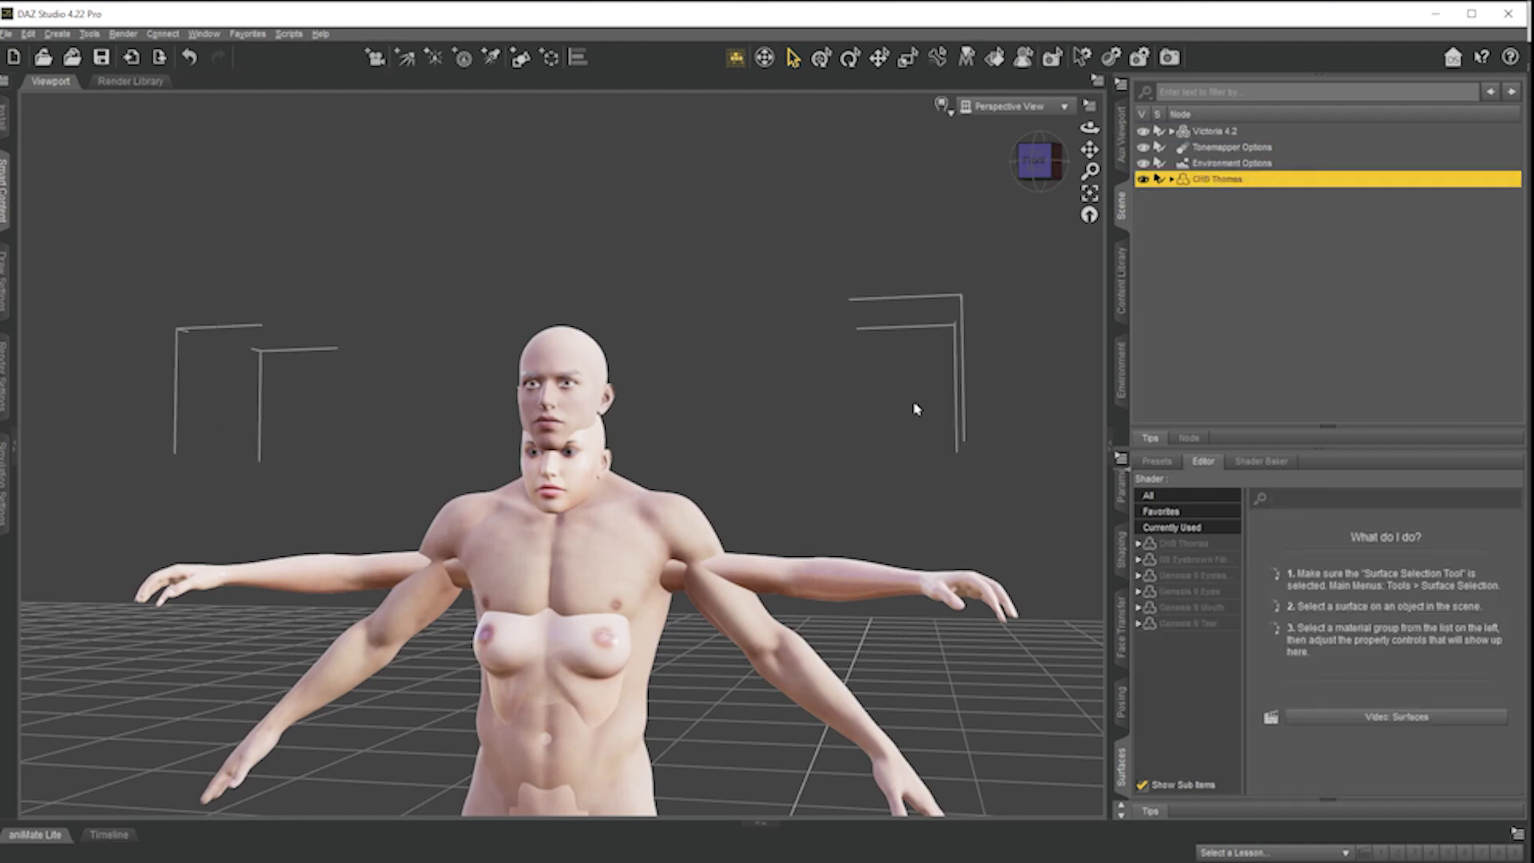
drag(1088, 149, 1288, 190)
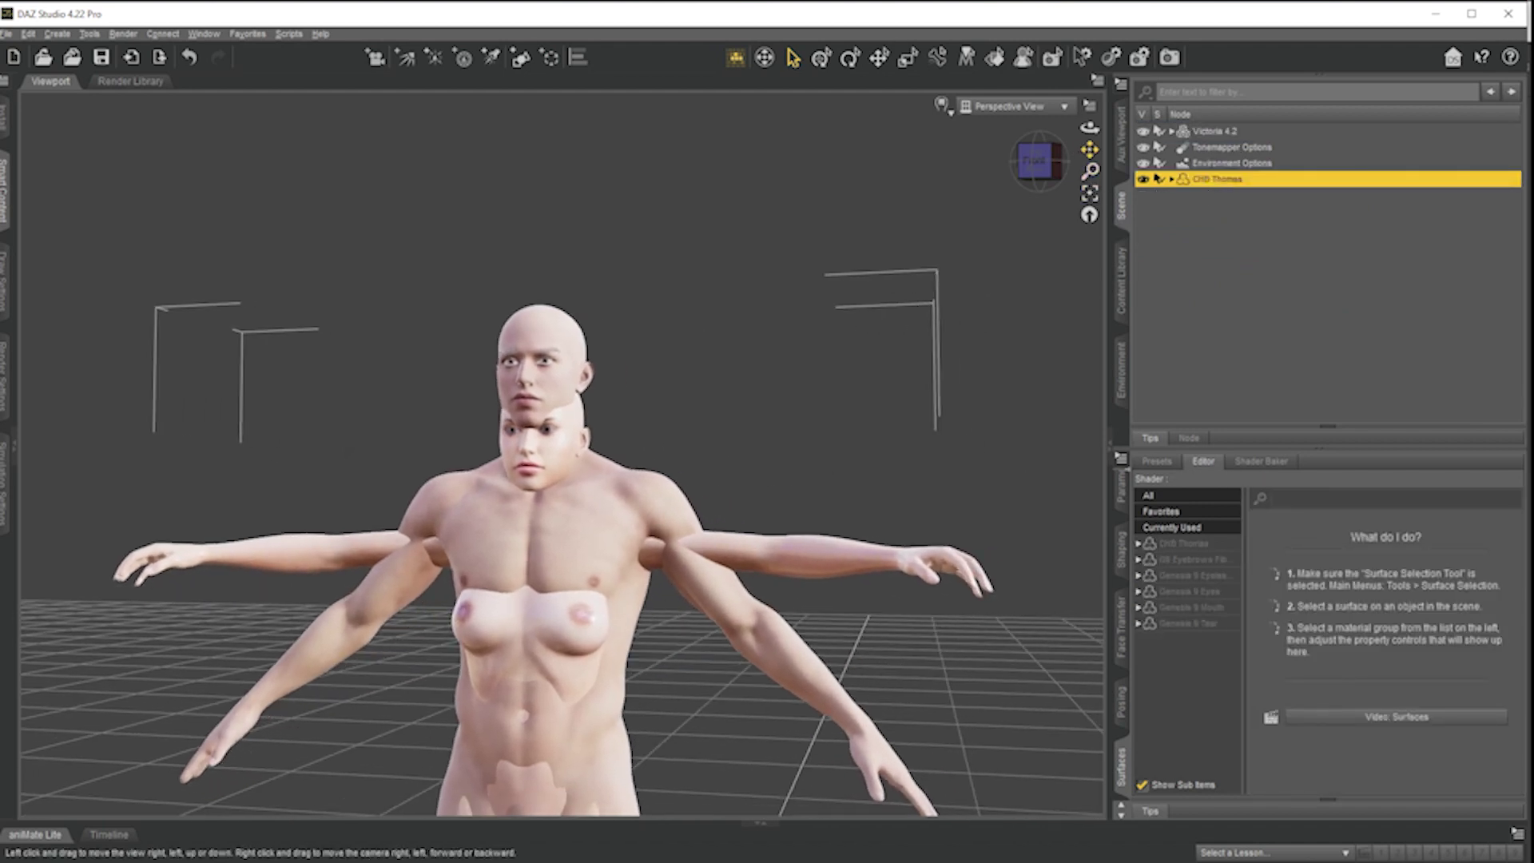
click(558, 358)
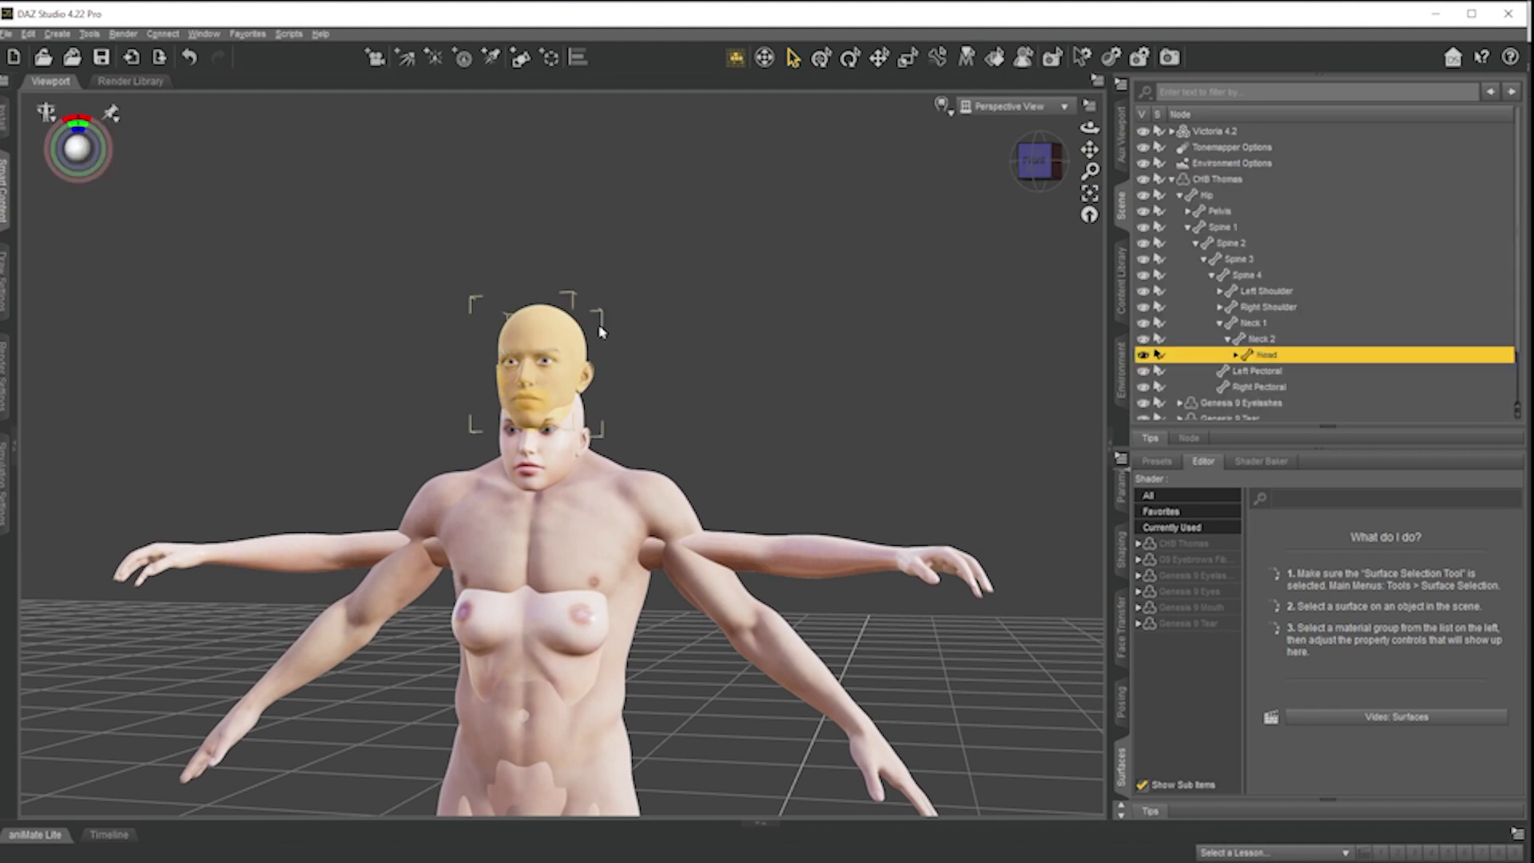
click(1208, 180)
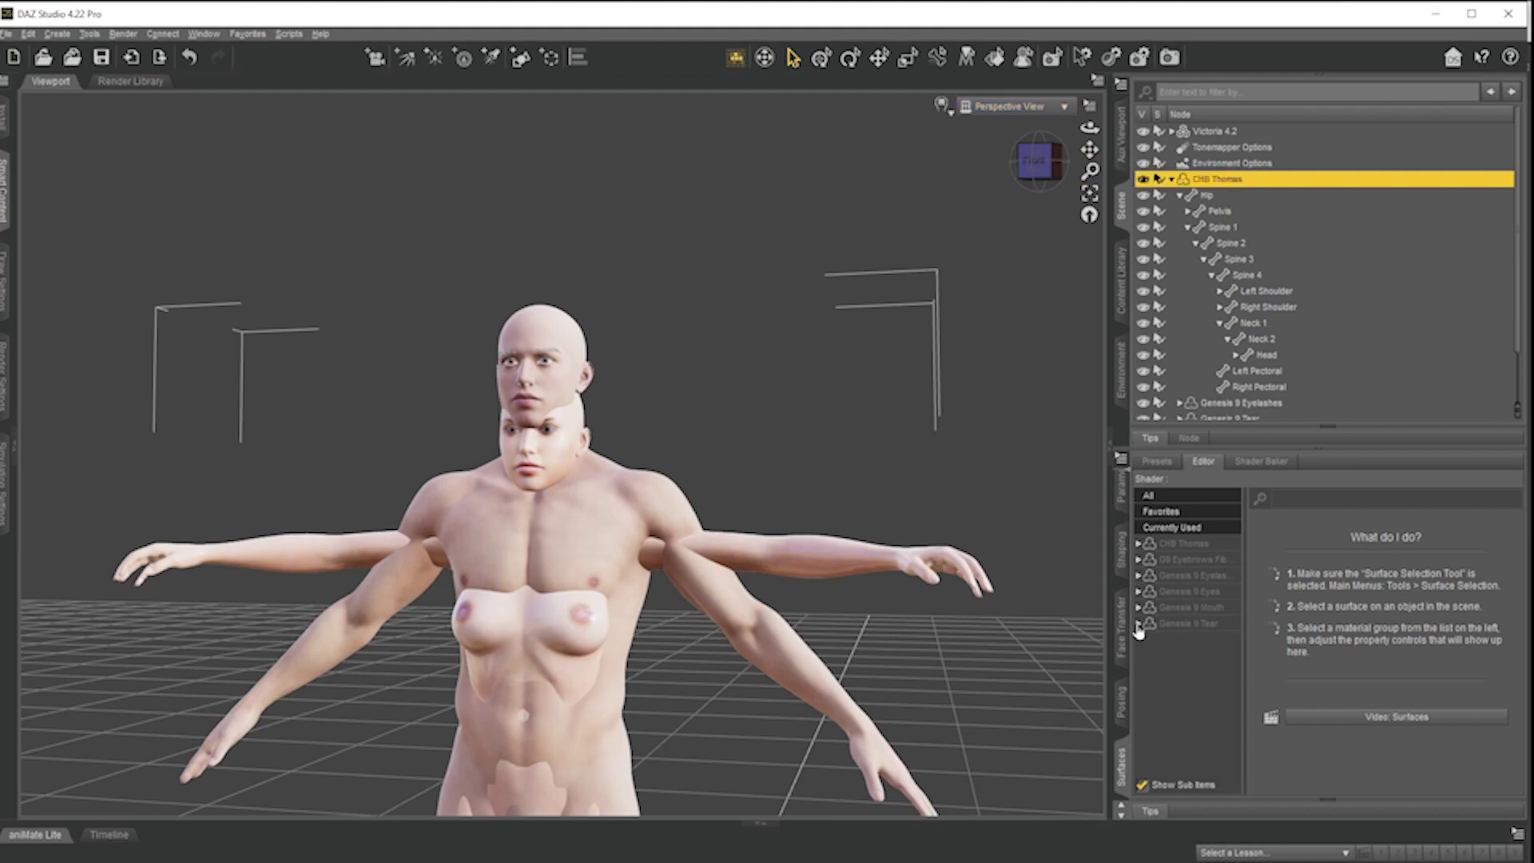
click(1121, 499)
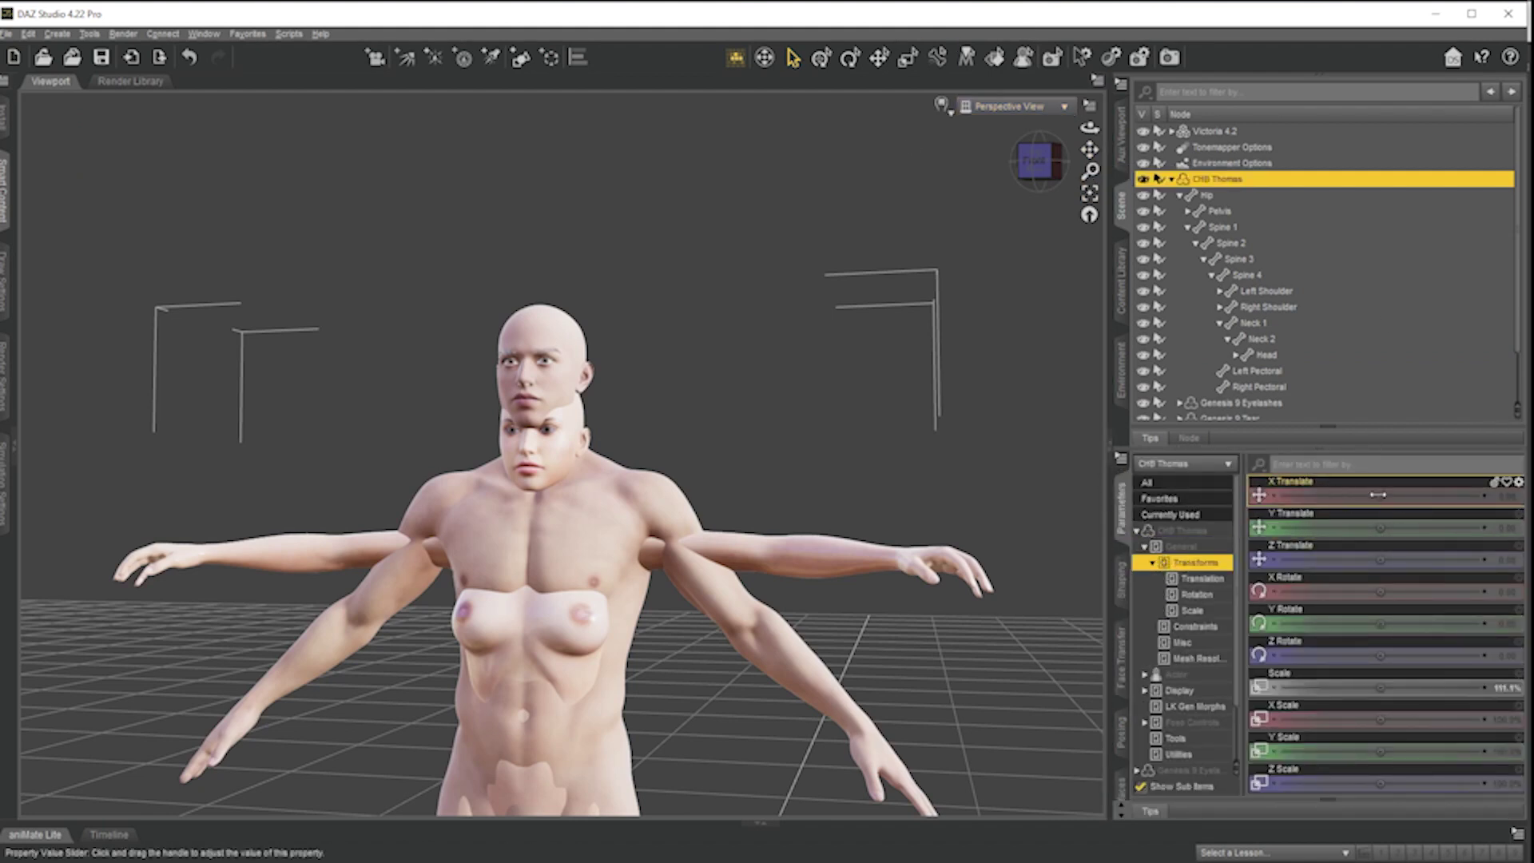
drag(1379, 496, 1477, 496)
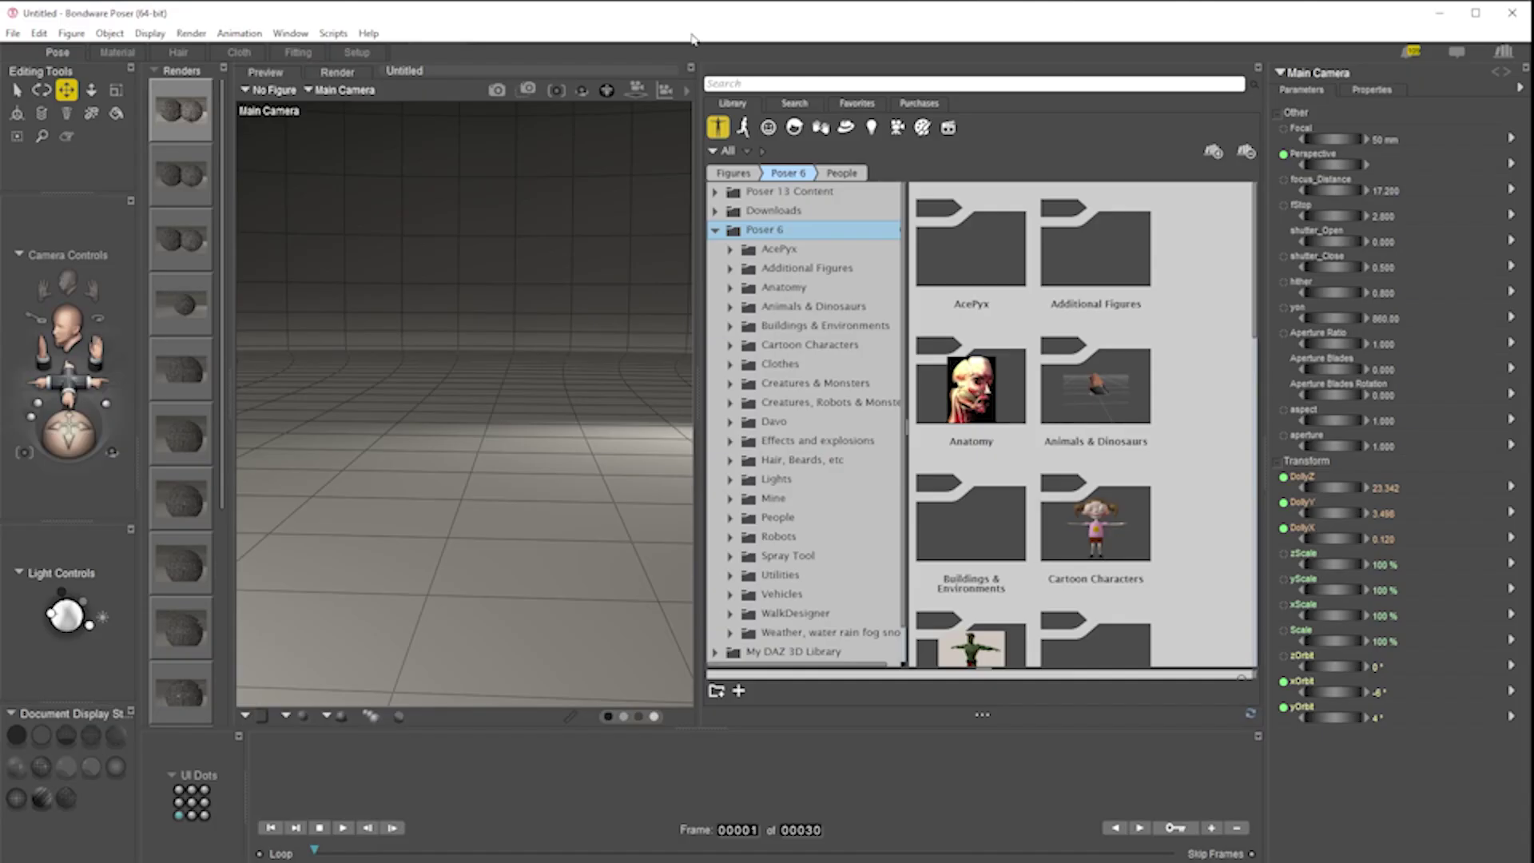
- Switch Poser to the Material room and browse the canvas's New node menus without adding anything
click(132, 52)
right_click(699, 310)
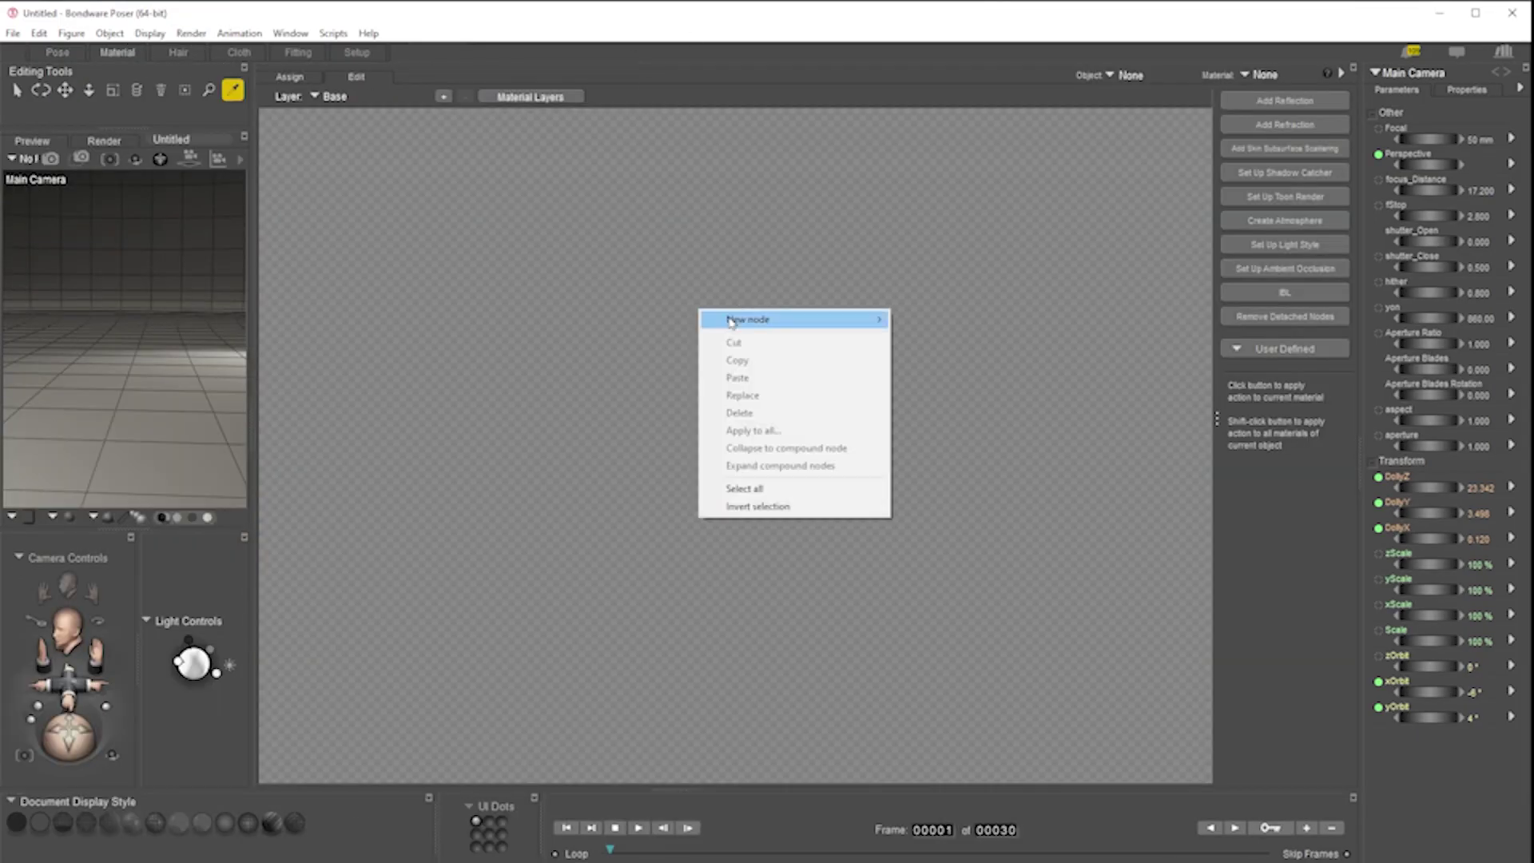
mouse_move(731, 322)
mouse_move(956, 407)
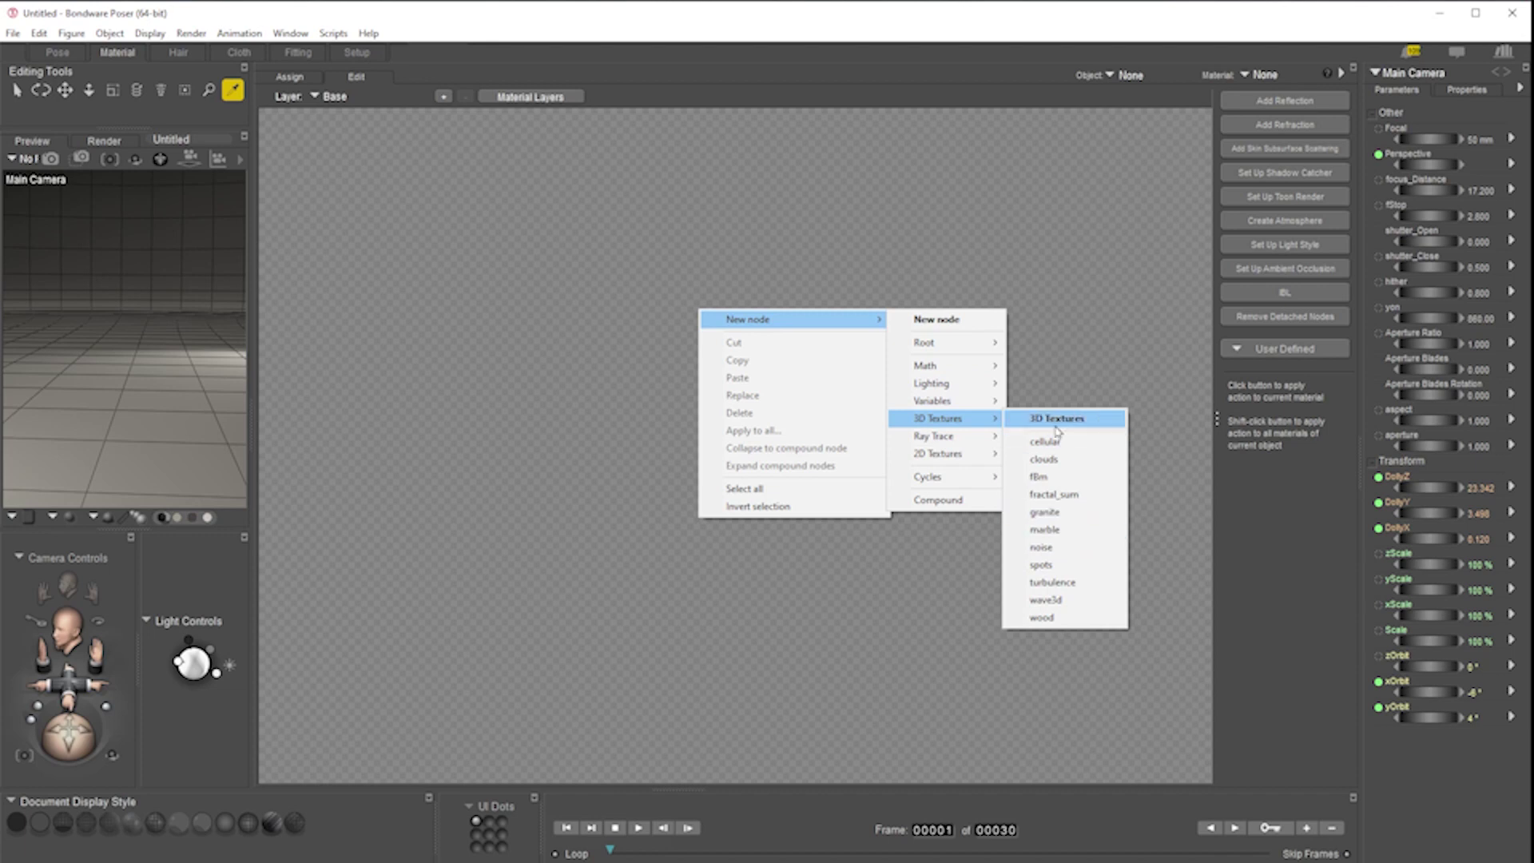
mouse_move(928, 455)
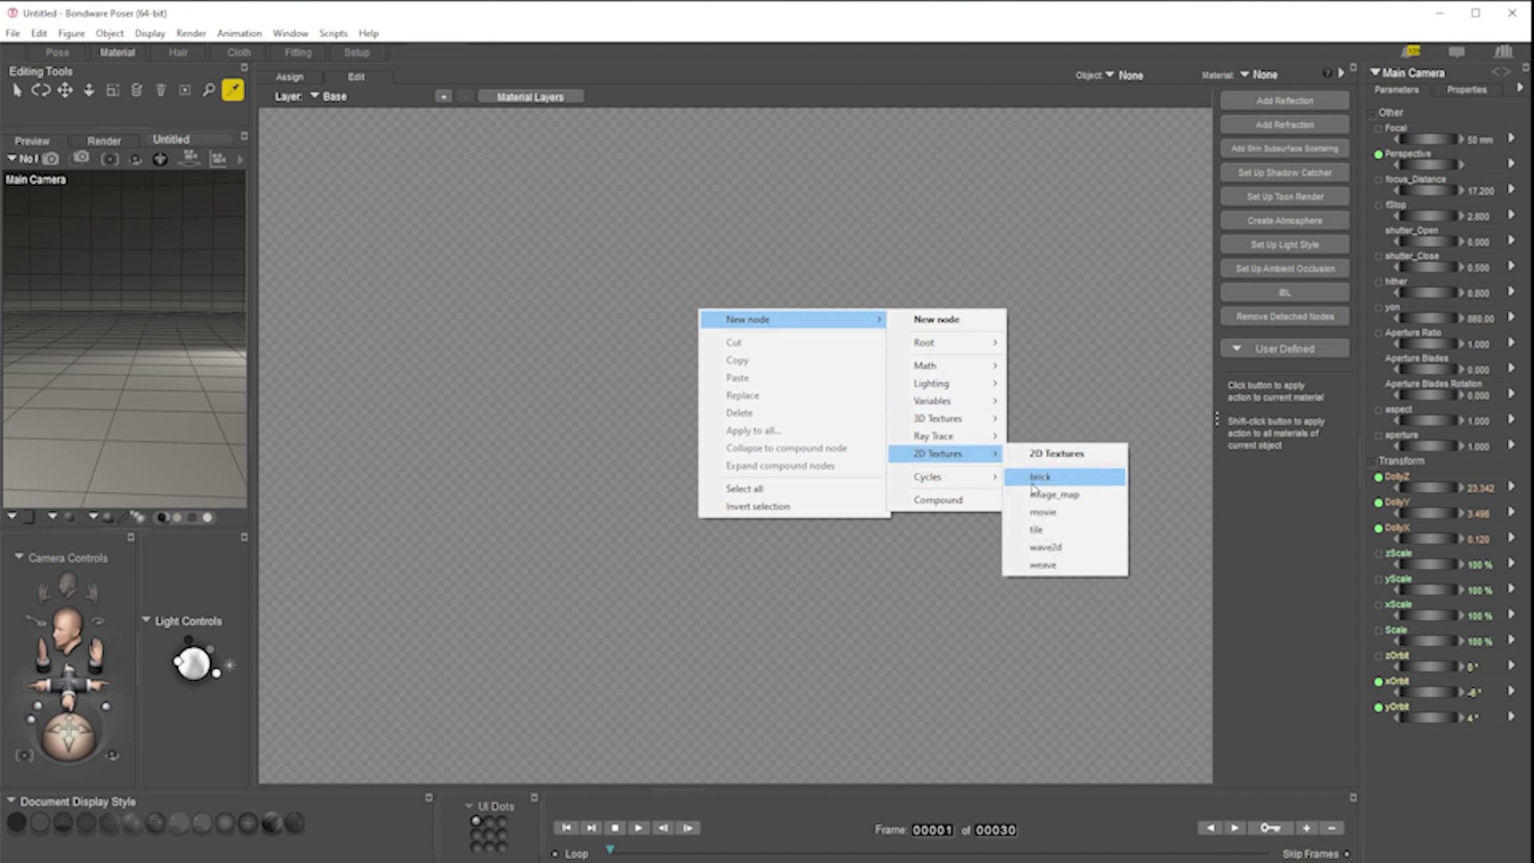
click(551, 302)
- Show the PoserSurface root node, pick the ground's material, and minimize Poser
right_click(632, 270)
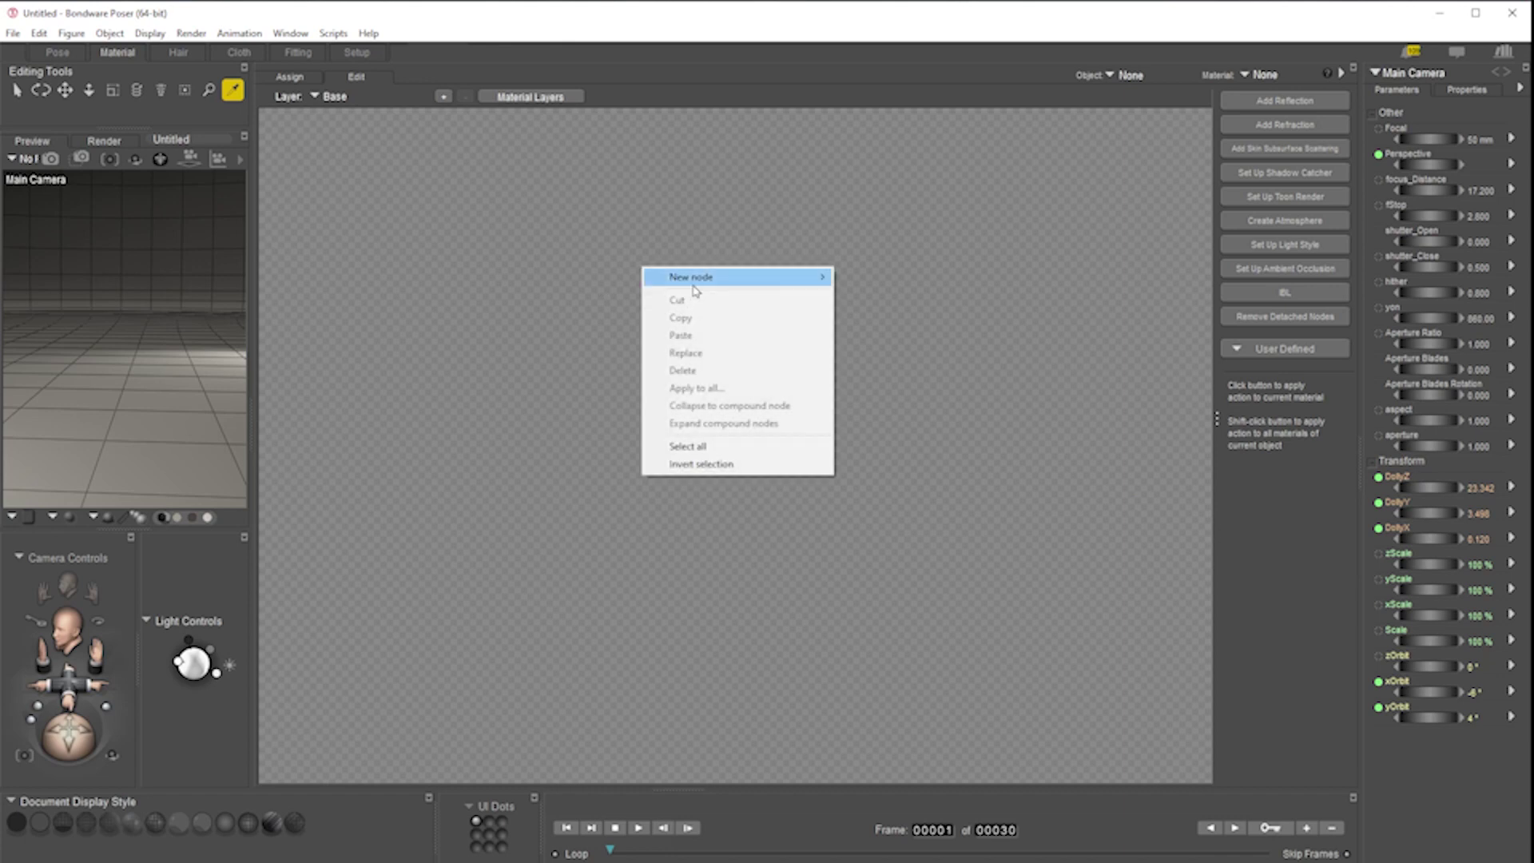
mouse_move(693, 277)
mouse_move(870, 312)
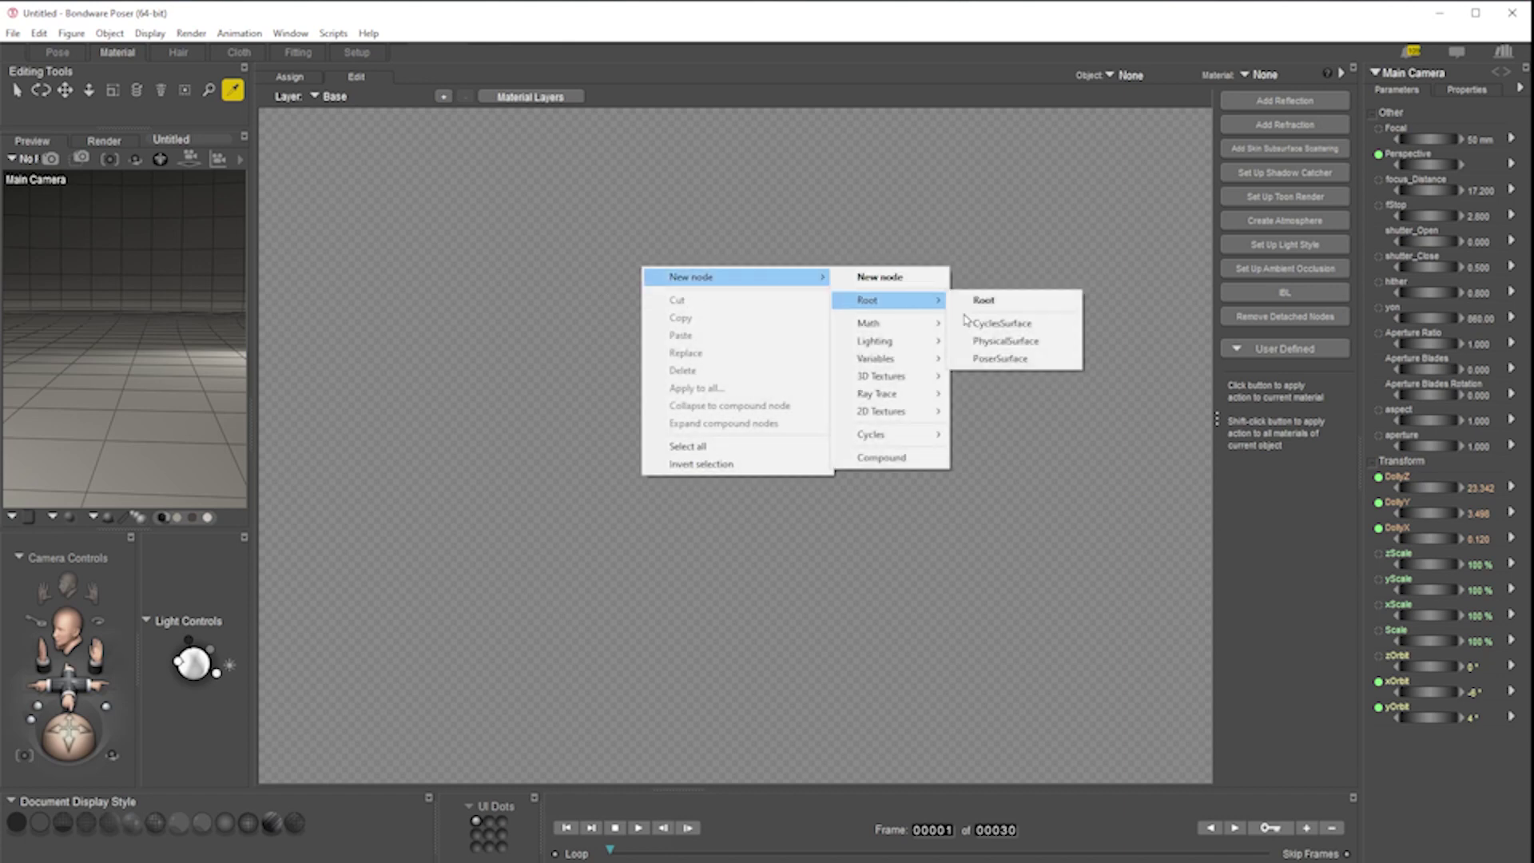
click(1013, 359)
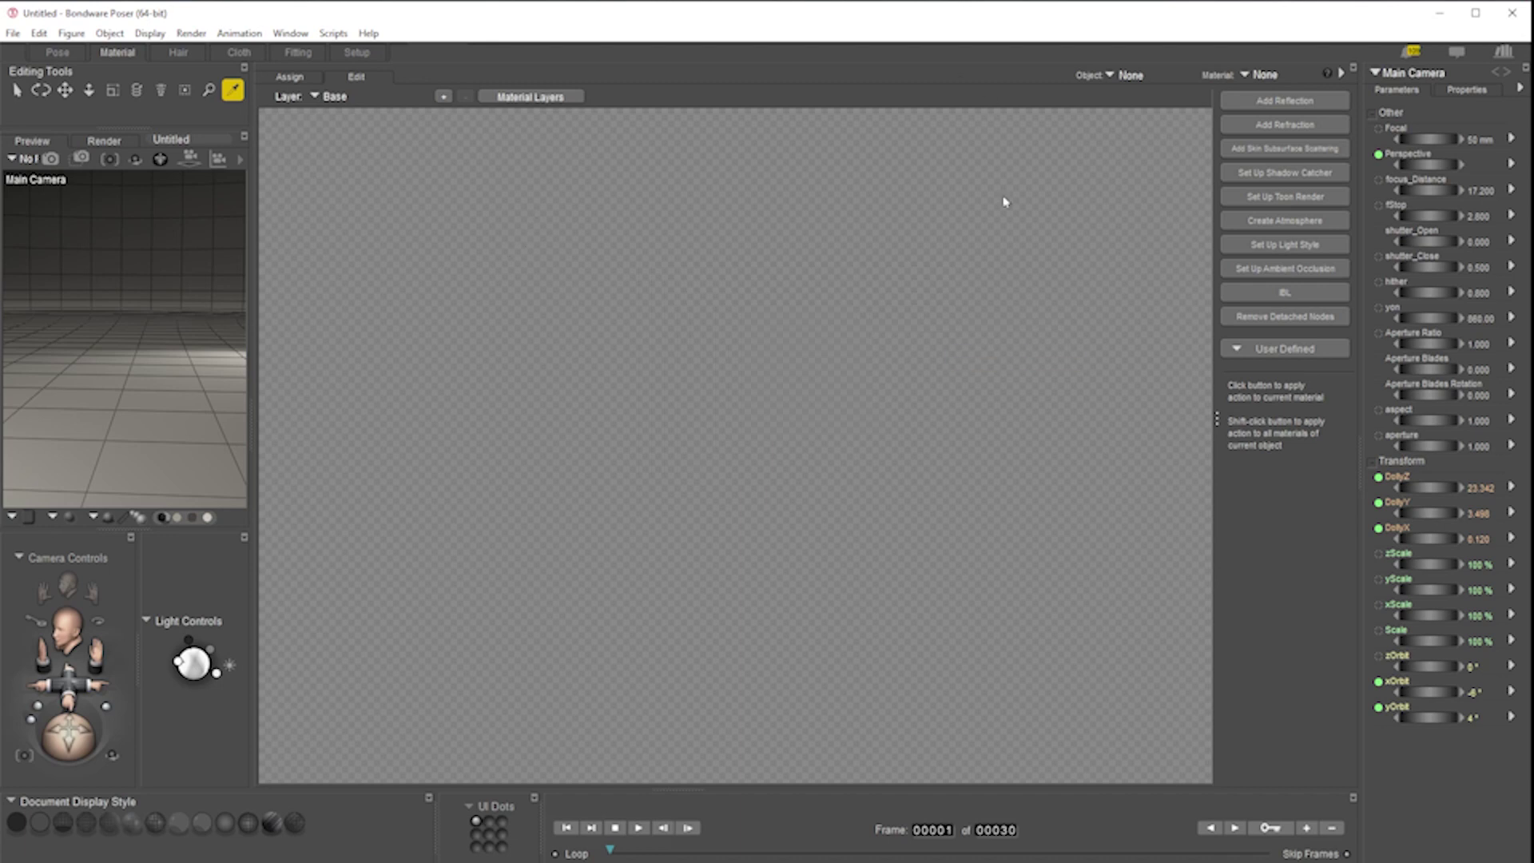
click(96, 437)
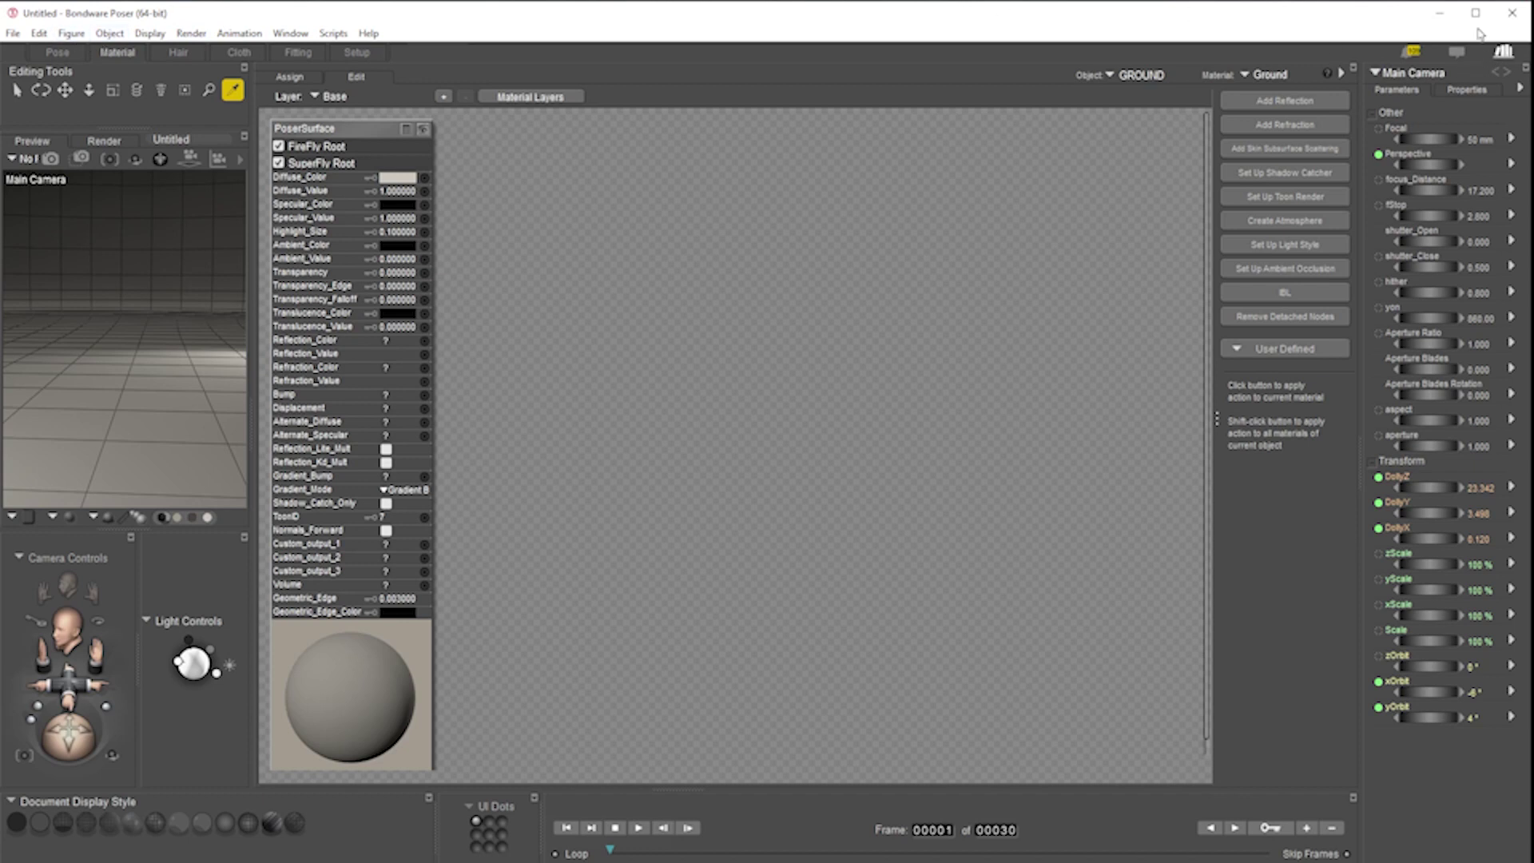
click(1441, 18)
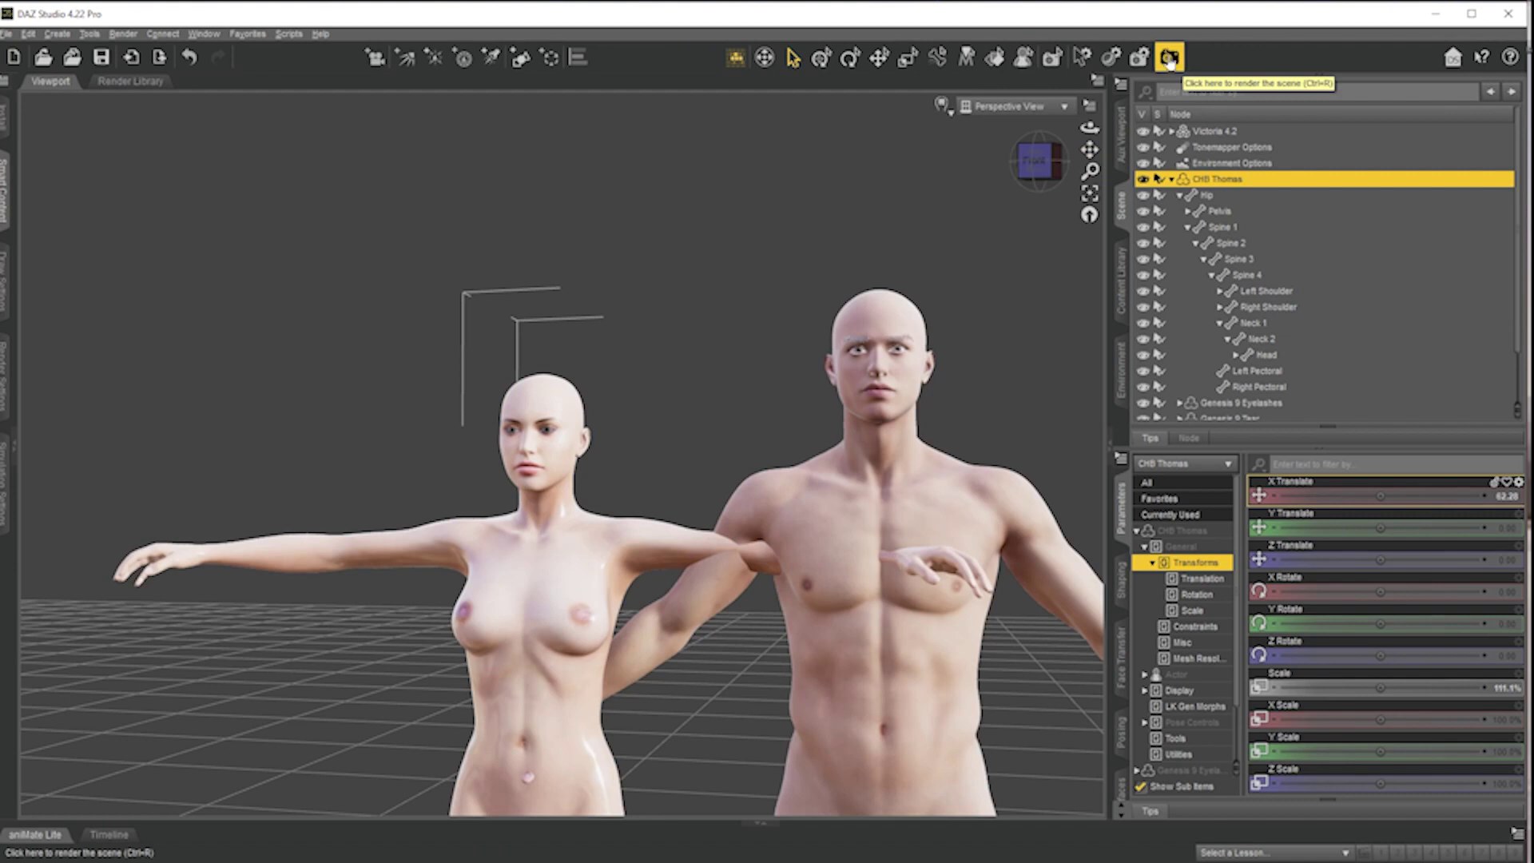
- Render the Victoria 4 and CHB Thomas scene and centre the Render window
click(1169, 58)
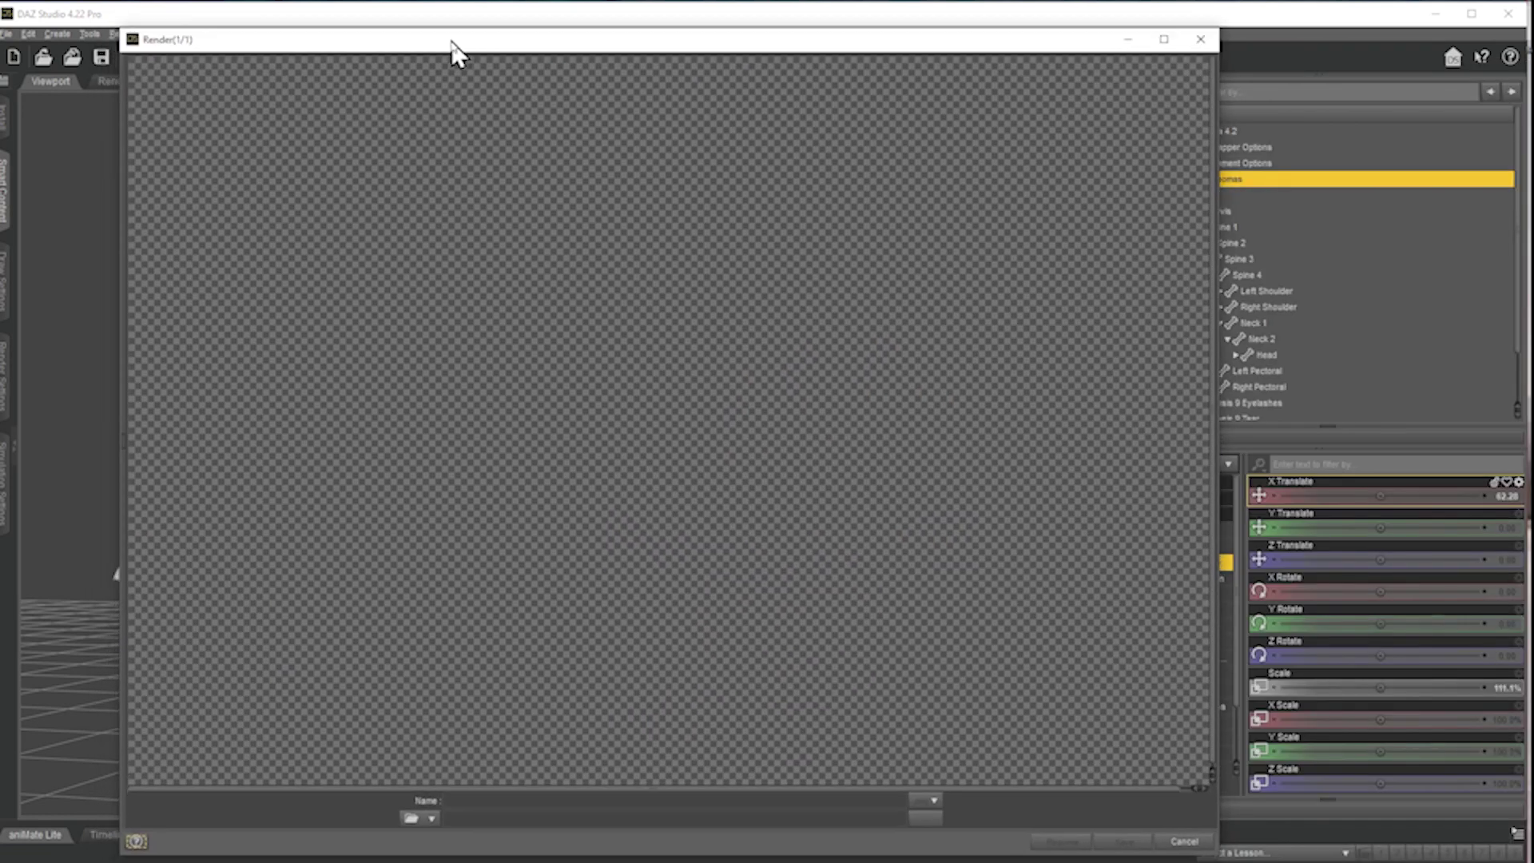
drag(449, 38, 486, 38)
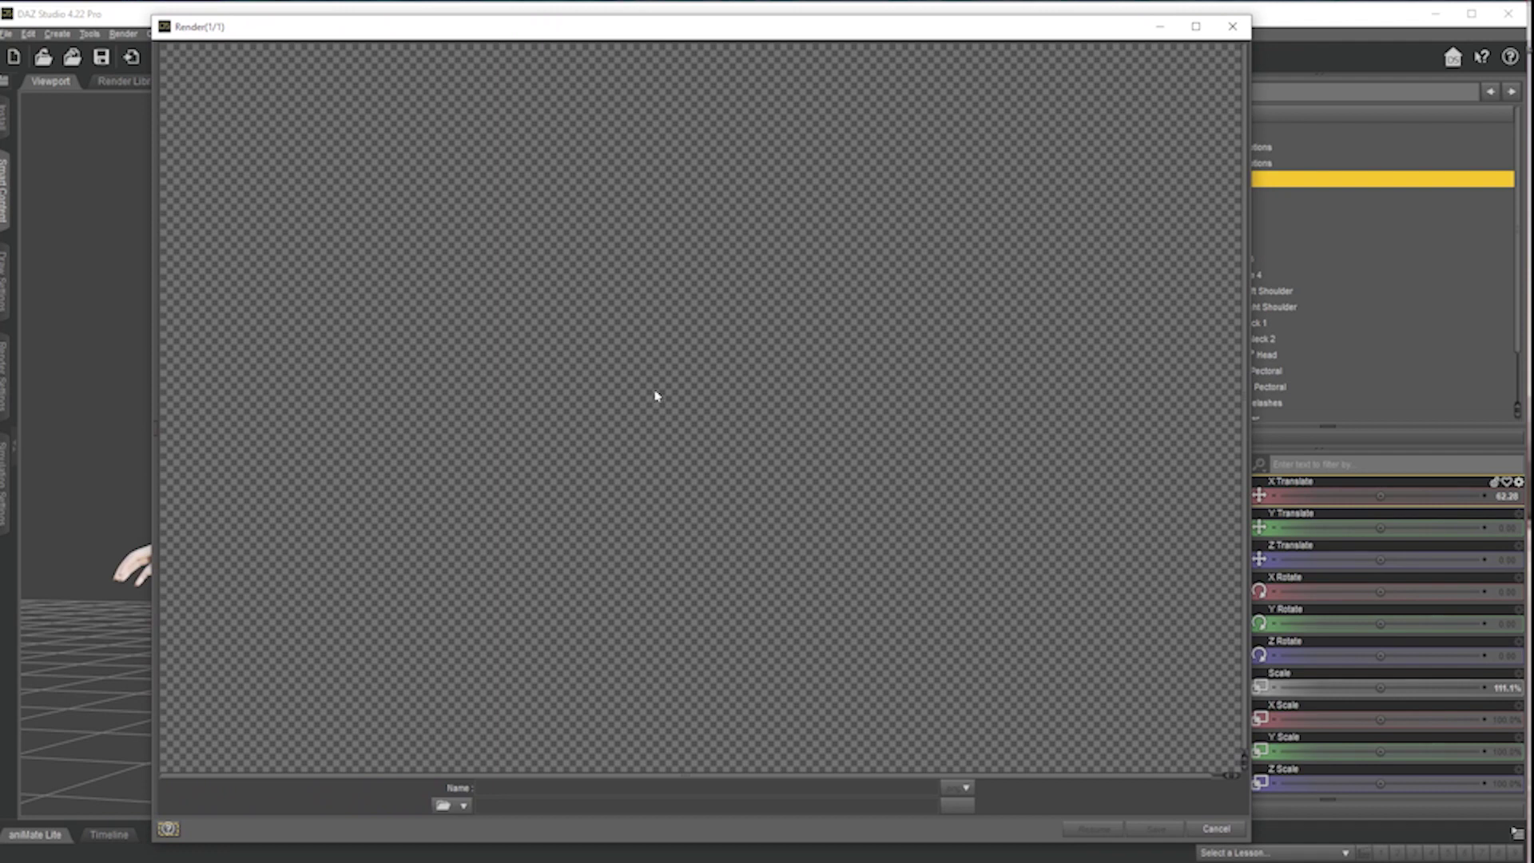